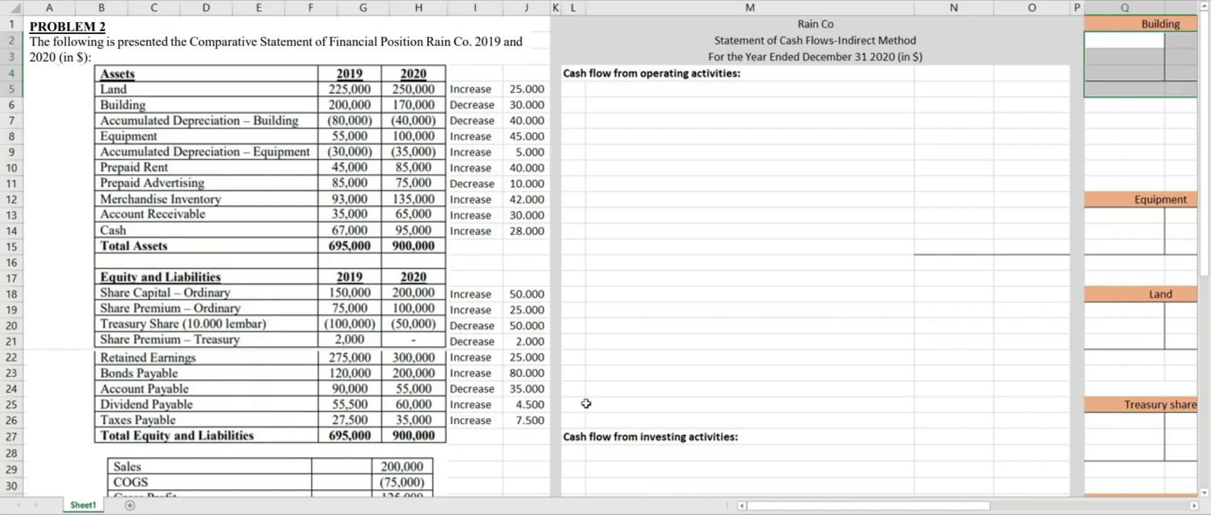
- Examine the Rain Co. financial position figures, income statement, additional information and year-on-year changes for Problem 2
{"action": "scroll", "coordinate": [274, 413], "scroll_direction": "down", "scroll_amount": 6}
{"action": "scroll", "coordinate": [511, 394], "scroll_direction": "down", "scroll_amount": 2}
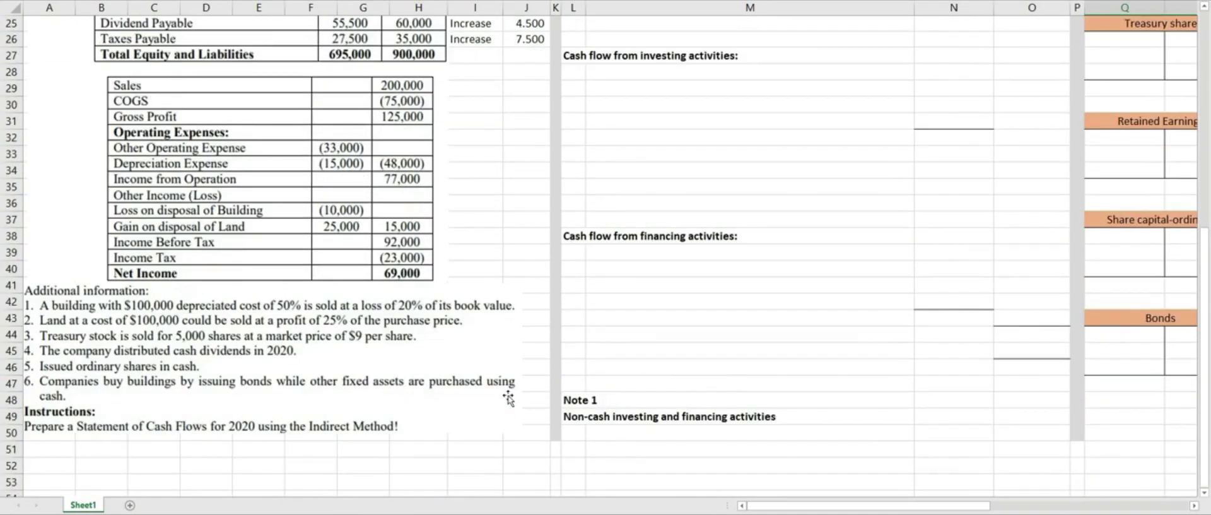
{"action": "scroll", "coordinate": [508, 399], "scroll_direction": "up", "scroll_amount": 1}
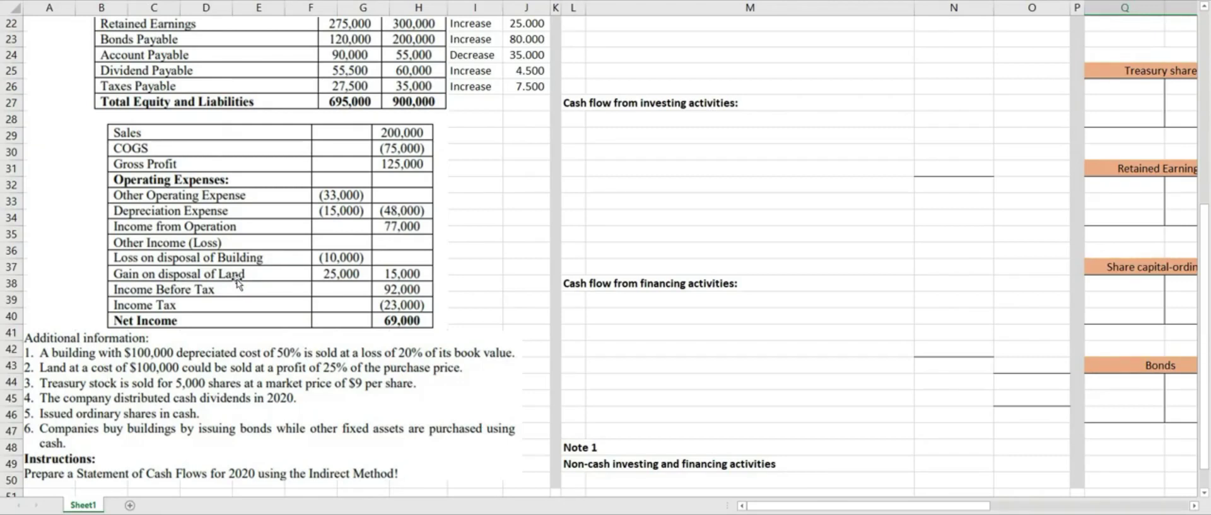
{"action": "scroll", "coordinate": [615, 350], "scroll_direction": "down", "scroll_amount": 1}
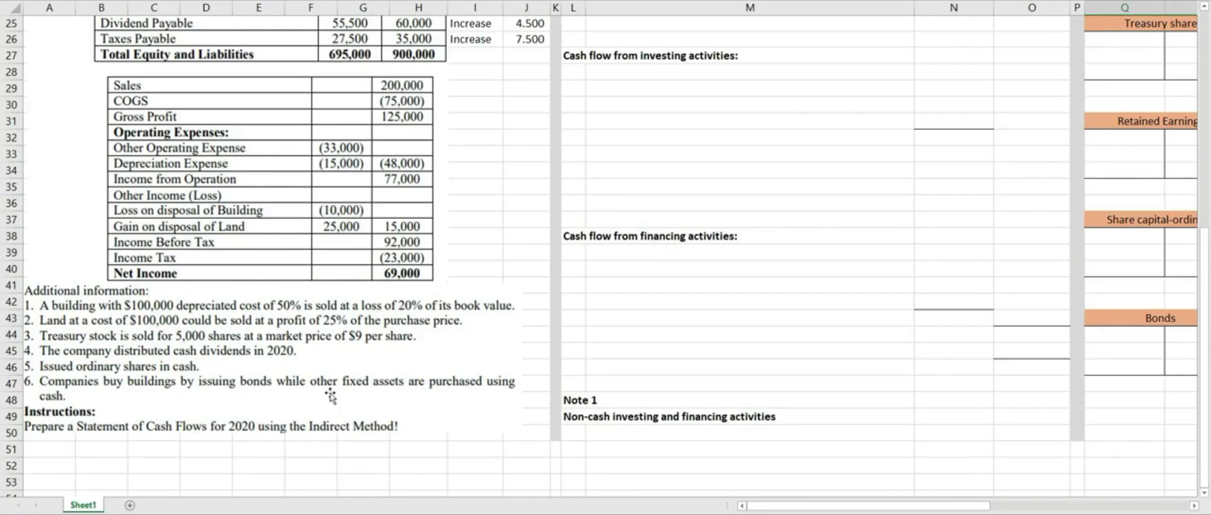
{"action": "scroll", "coordinate": [540, 403], "scroll_direction": "up", "scroll_amount": 8}
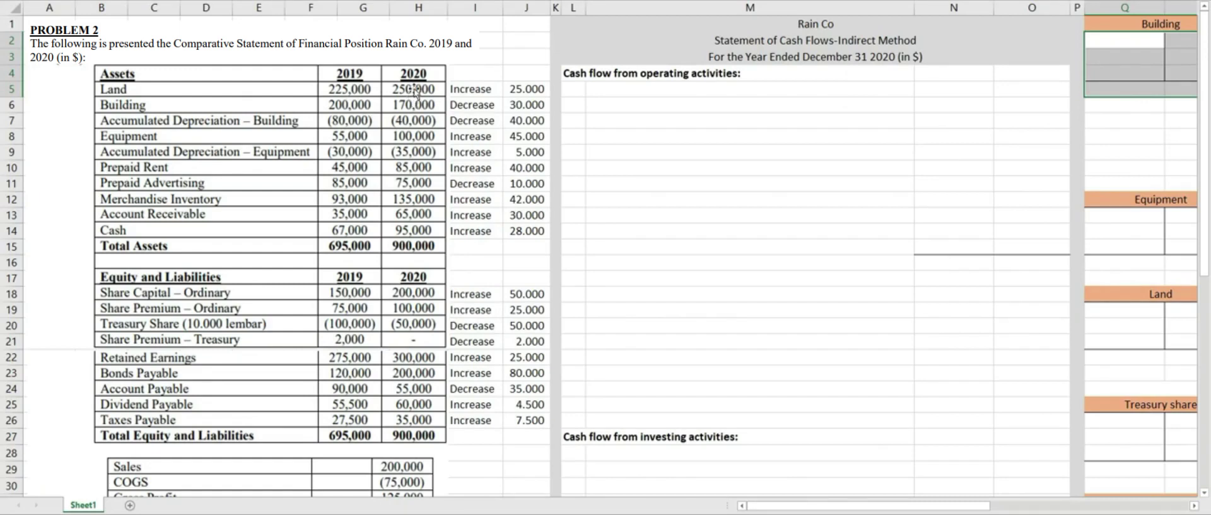
{"action": "left_click", "coordinate": [528, 89]}
{"action": "left_click", "coordinate": [487, 88]}
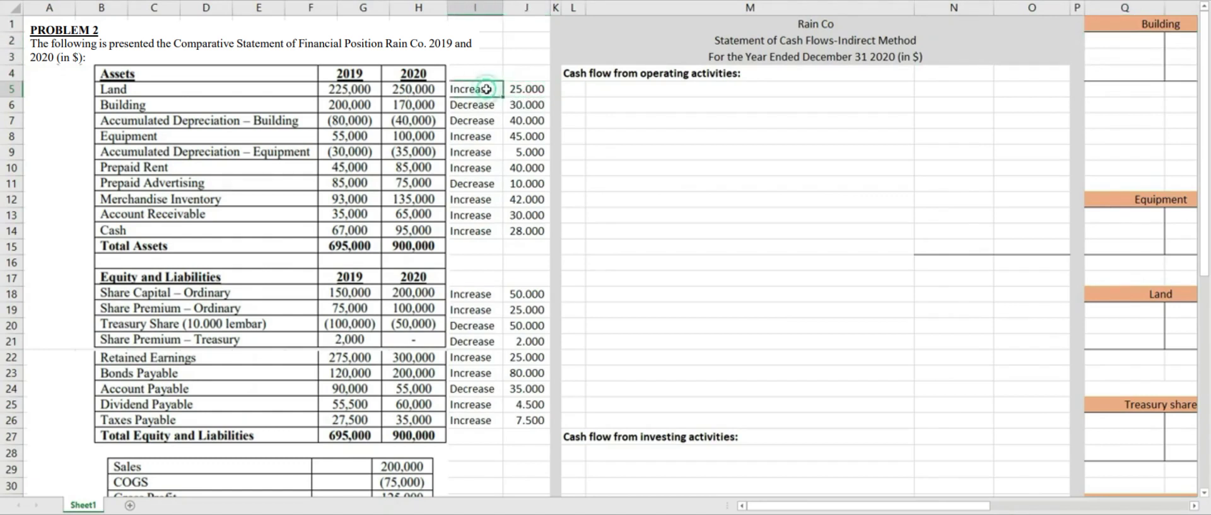
{"action": "left_click", "coordinate": [484, 105]}
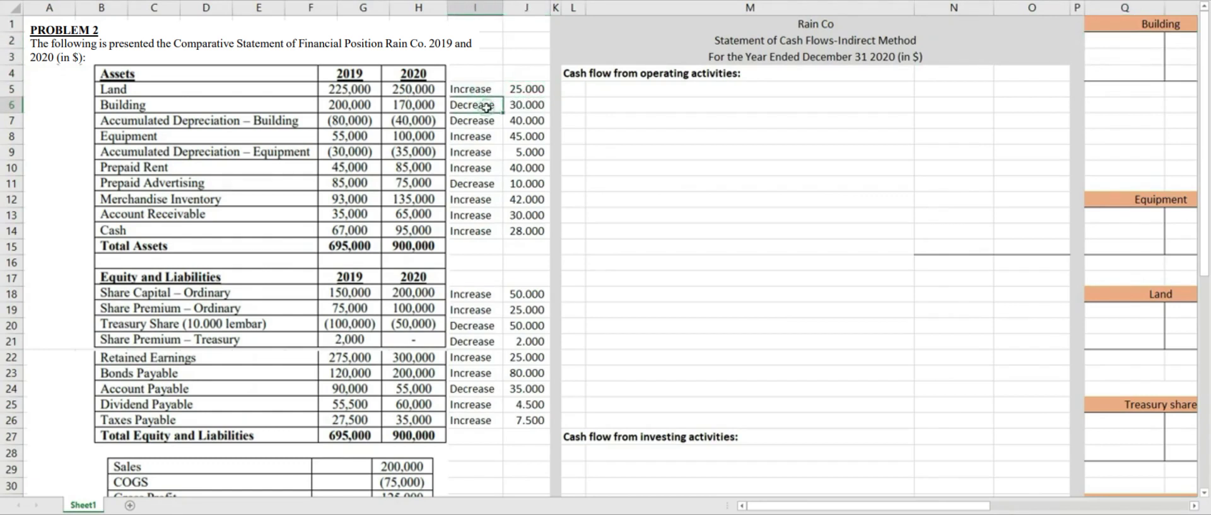
{"action": "left_click", "coordinate": [464, 422]}
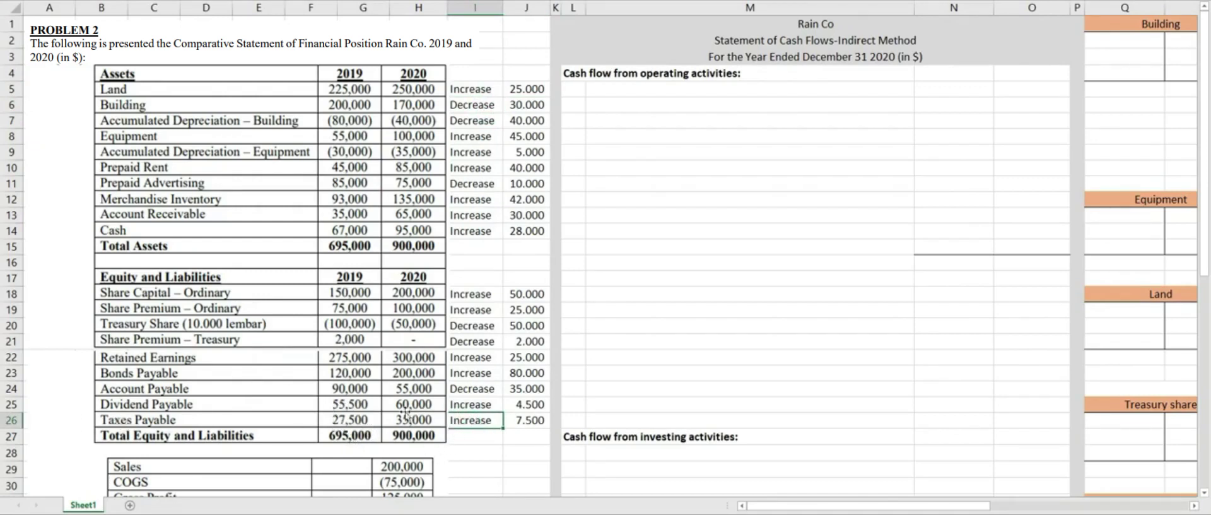
{"action": "left_click", "coordinate": [520, 424]}
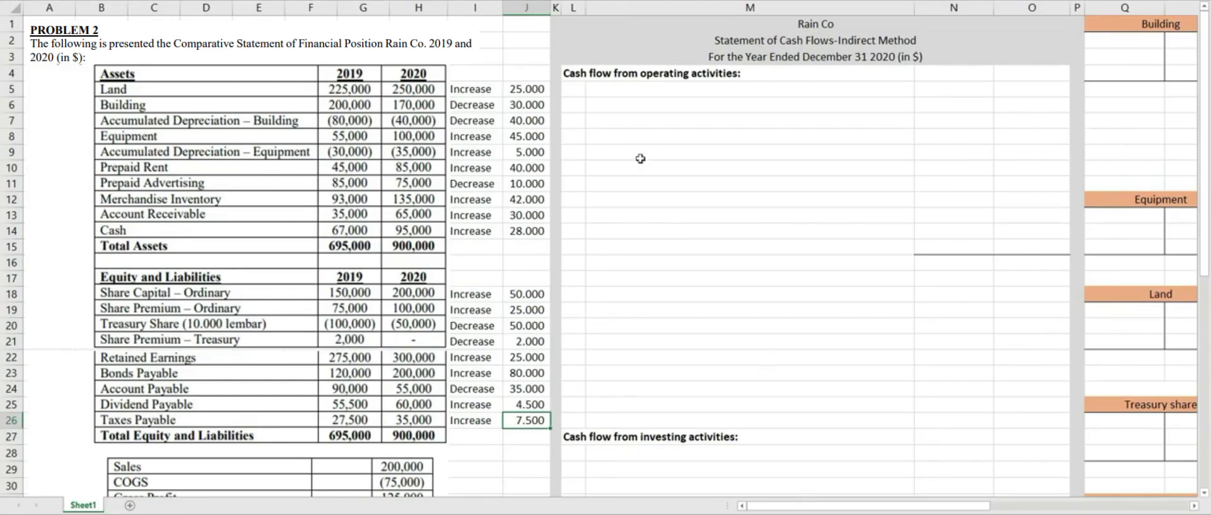
- Add a "Net Income" line in row 5 under operating activities and enter 69.000 in column O
{"action": "left_click", "coordinate": [575, 89]}
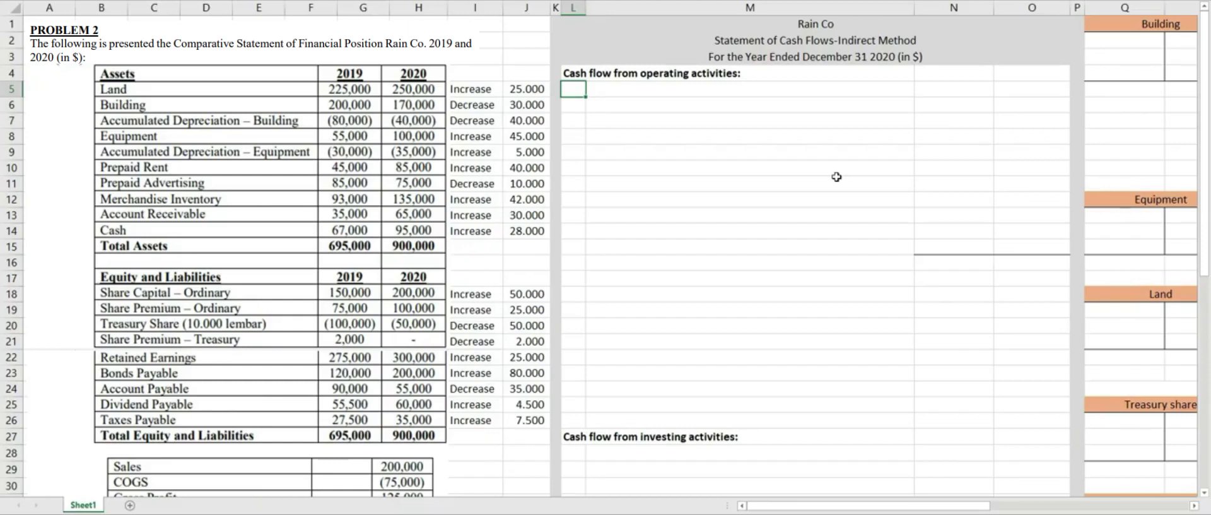
{"action": "type", "text": "Net Income"}
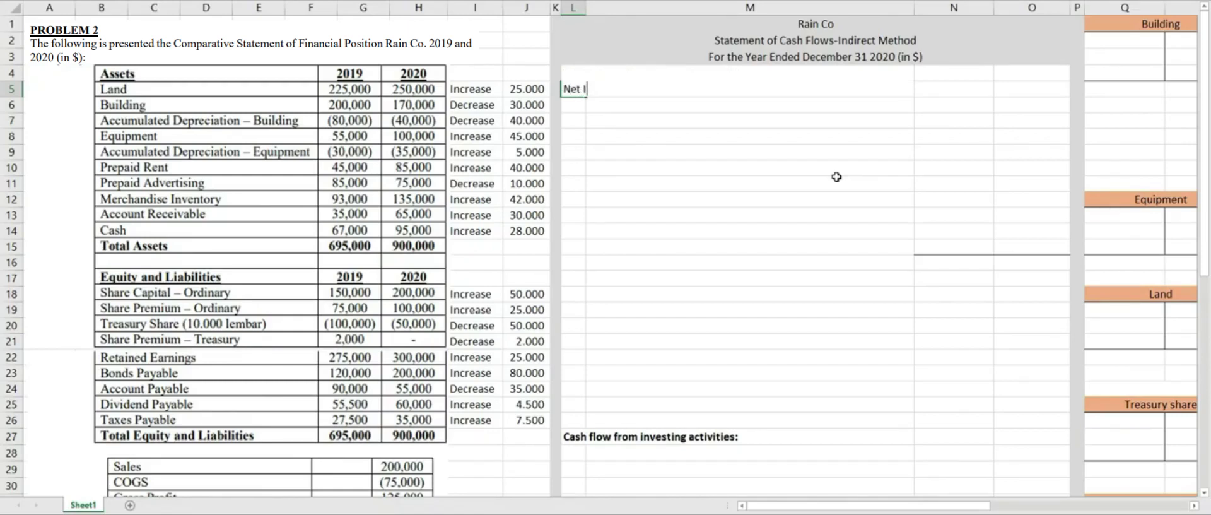
{"action": "key", "text": "Tab"}
{"action": "key", "text": "Tab"}
{"action": "key", "text": "Tab"}
{"action": "type", "text": "="}
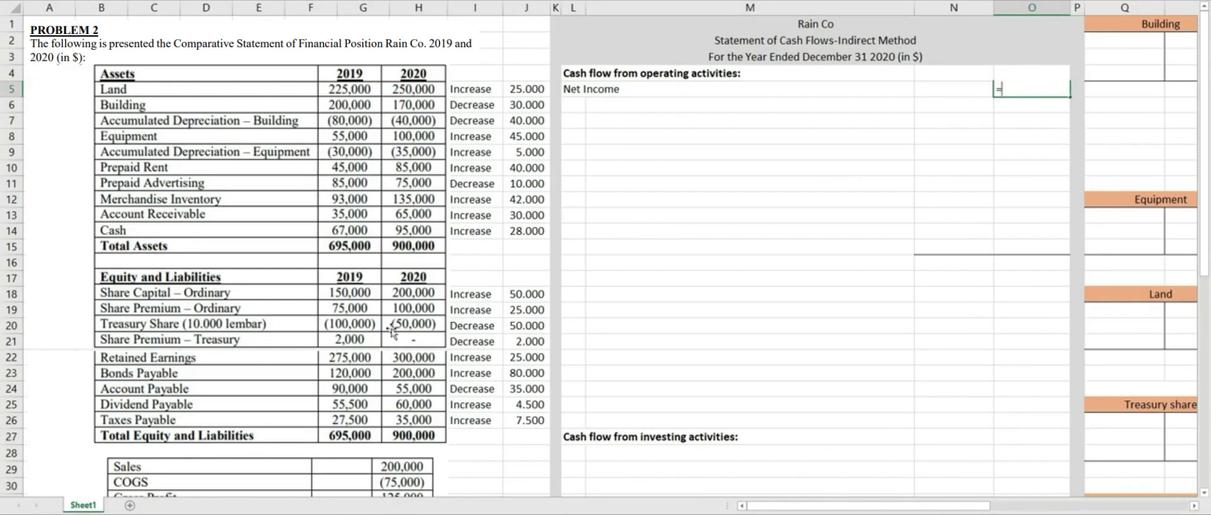
{"action": "scroll", "coordinate": [375, 341], "scroll_direction": "down", "scroll_amount": 5}
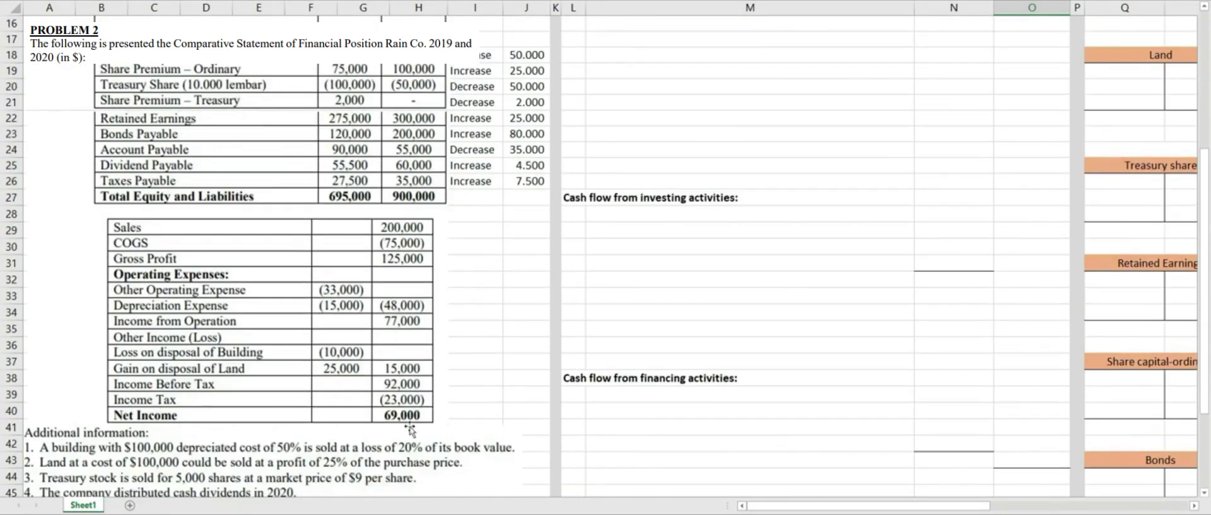
{"action": "scroll", "coordinate": [933, 359], "scroll_direction": "up", "scroll_amount": 5}
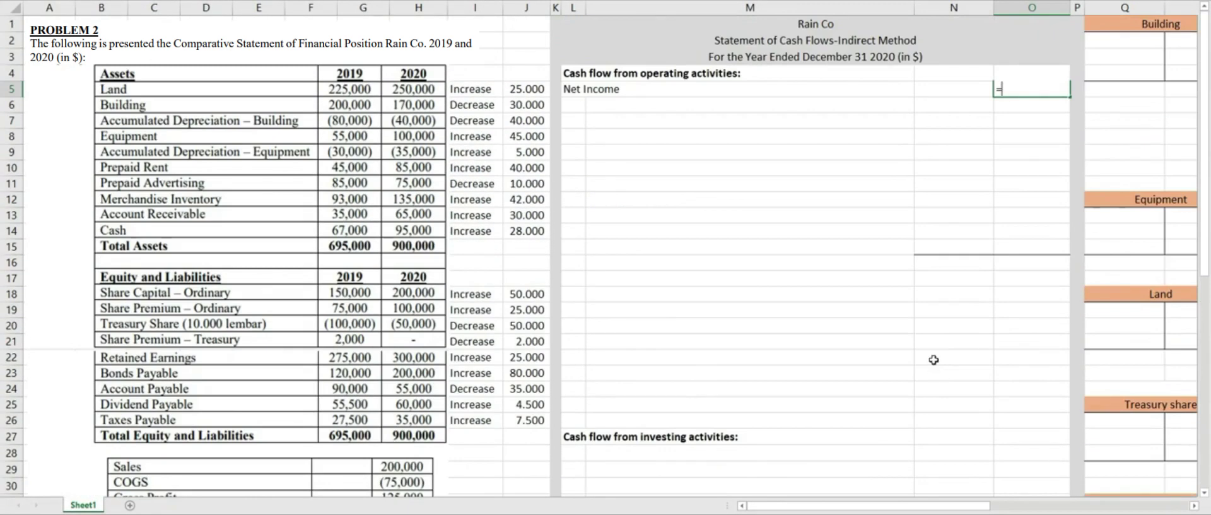
{"action": "type", "text": "000"}
{"action": "key", "text": "Return"}
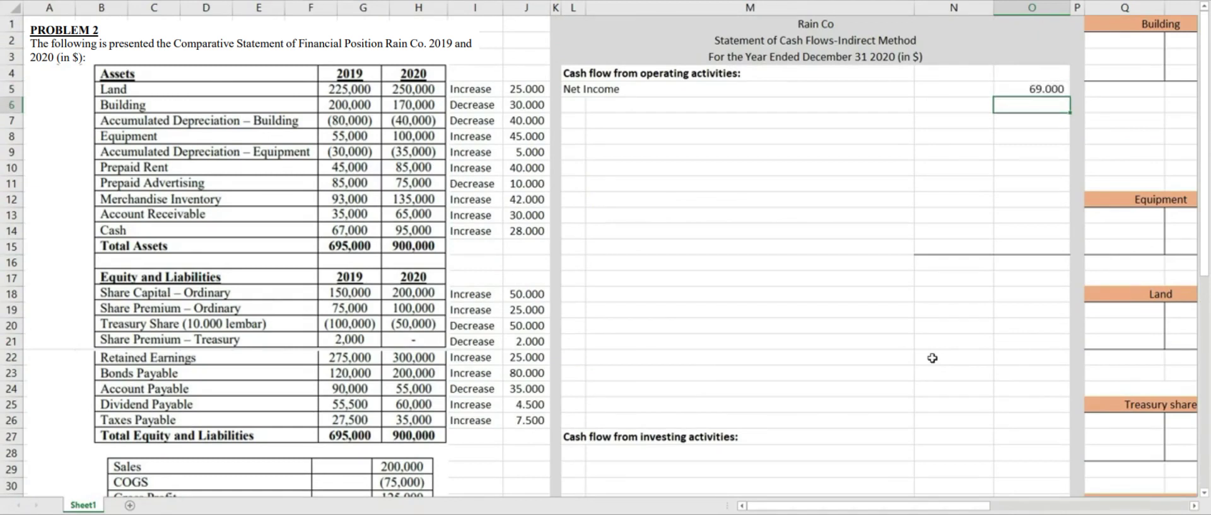
- Label row 6 of the operating activities "Depreciation Expense-Building" and check the depreciation expense in the income statement
{"action": "left_click", "coordinate": [578, 110]}
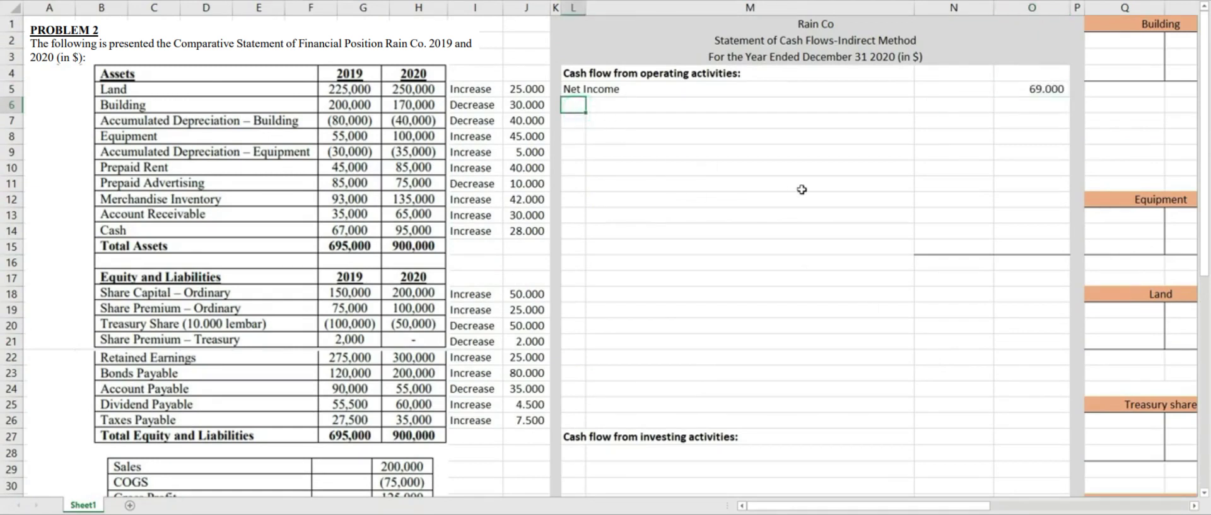
{"action": "type", "text": "Depreciation Expense"}
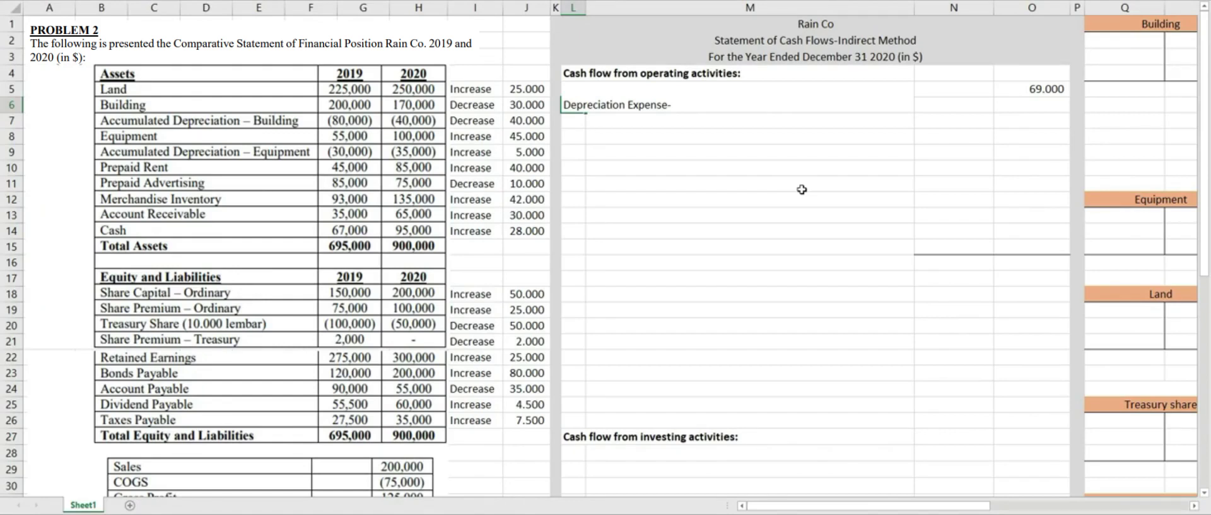
{"action": "type", "text": "-Building"}
{"action": "key", "text": "Return"}
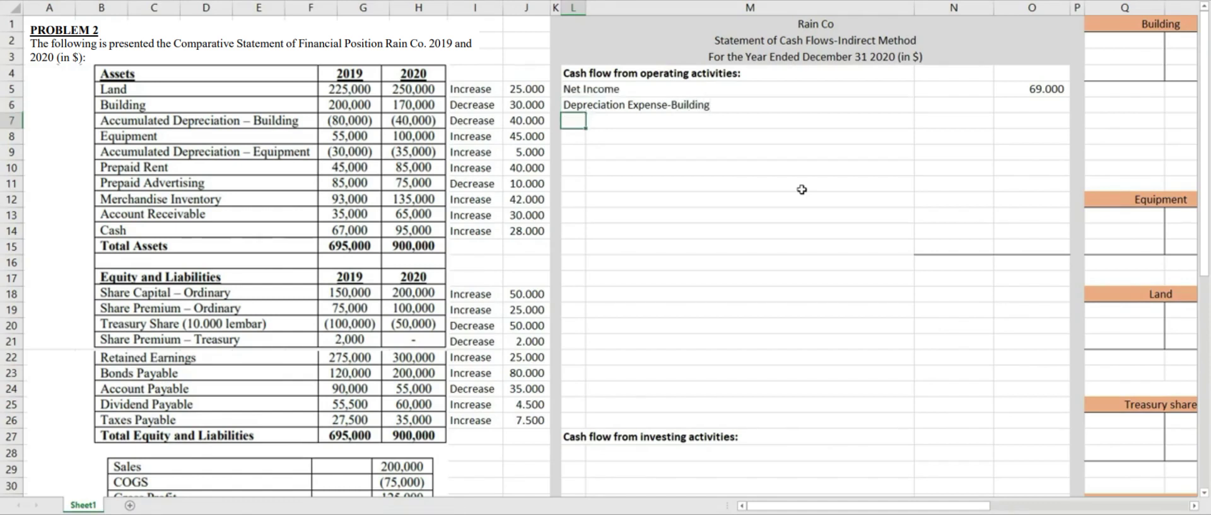
{"action": "scroll", "coordinate": [735, 268], "scroll_direction": "down", "scroll_amount": 3}
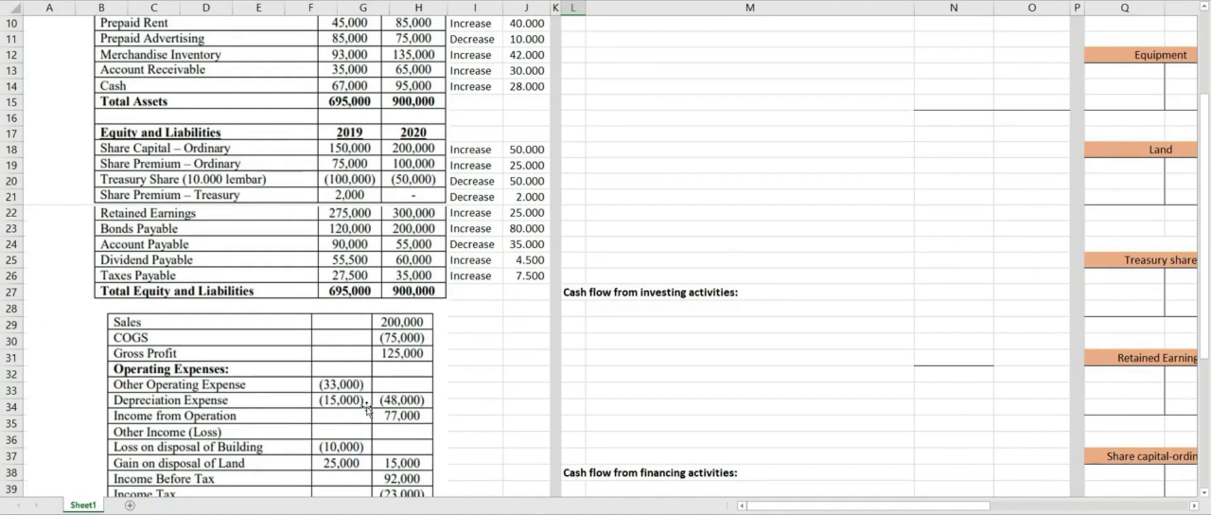
{"action": "scroll", "coordinate": [676, 336], "scroll_direction": "up", "scroll_amount": 3}
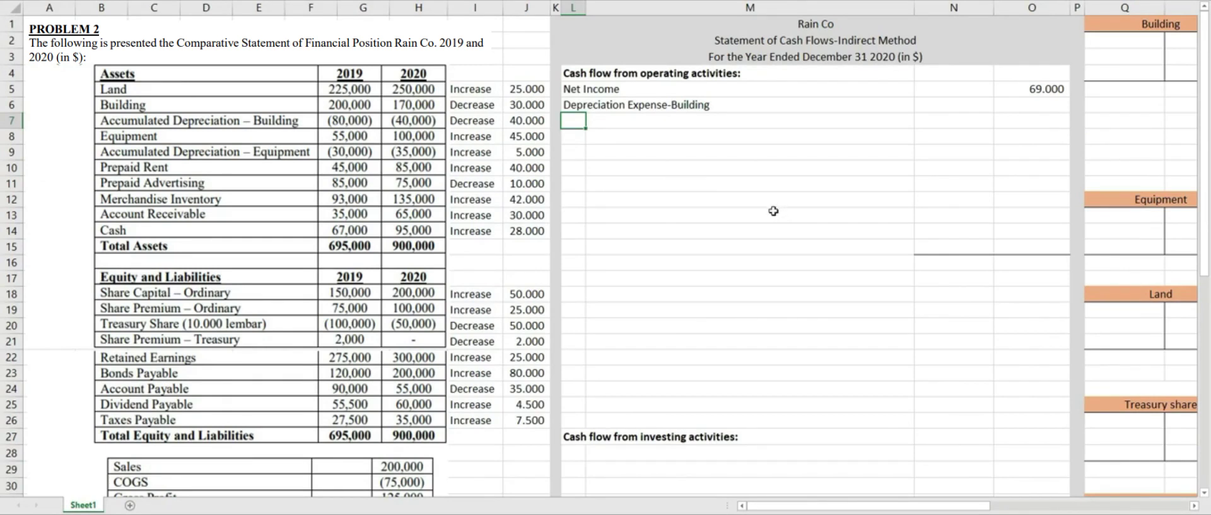
- Fill the debit side of the Building T-account with the 2019 balance of 200.000 in Q2 and the 2020 balance of 170.000 in Q5
{"action": "left_click", "coordinate": [930, 105]}
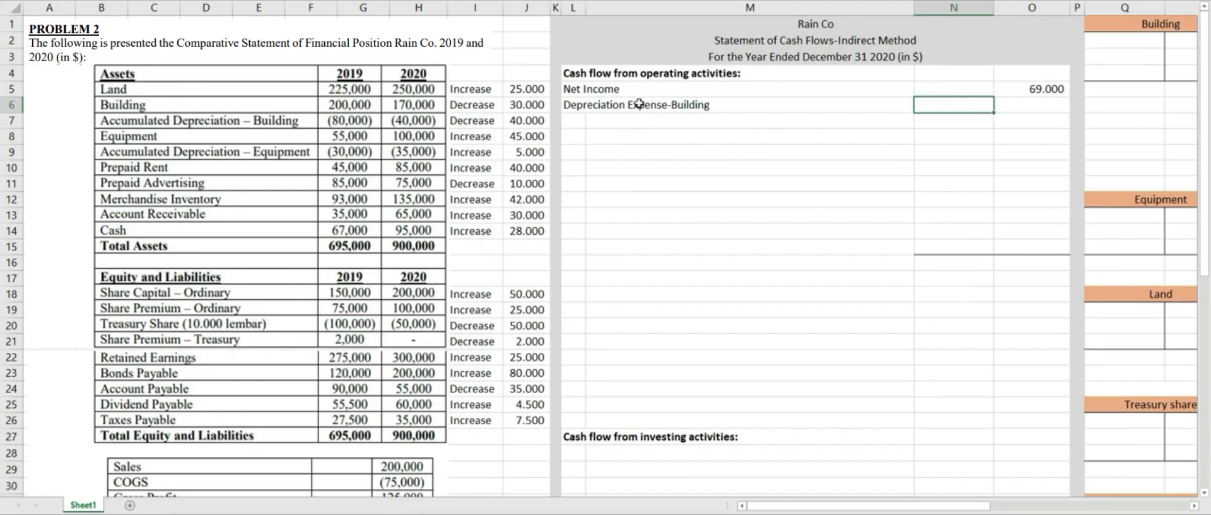
{"action": "key", "text": "Right"}
{"action": "key", "text": "Right"}
{"action": "key", "text": "Right"}
{"action": "key", "text": "Right"}
{"action": "key", "text": "Right"}
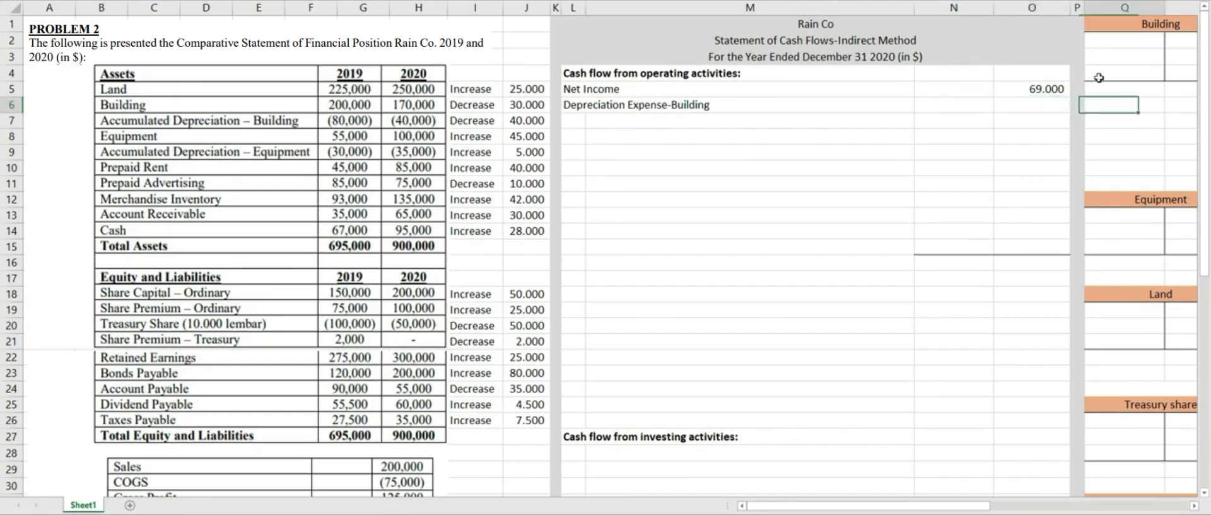
{"action": "scroll", "coordinate": [1097, 78], "scroll_direction": "right", "scroll_amount": 5}
{"action": "left_click", "coordinate": [782, 23]}
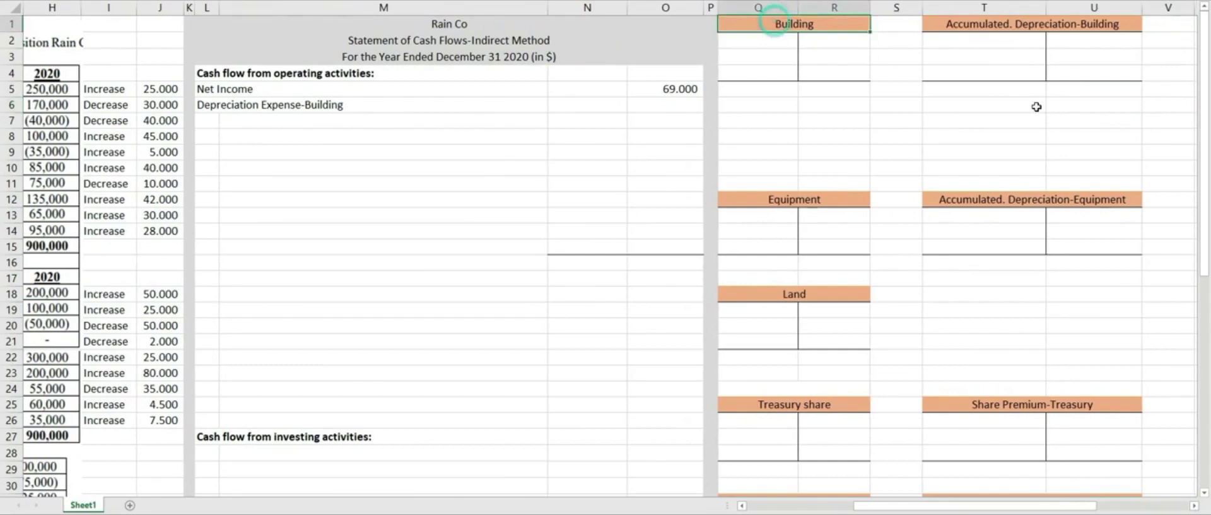
{"action": "left_click", "coordinate": [1020, 25]}
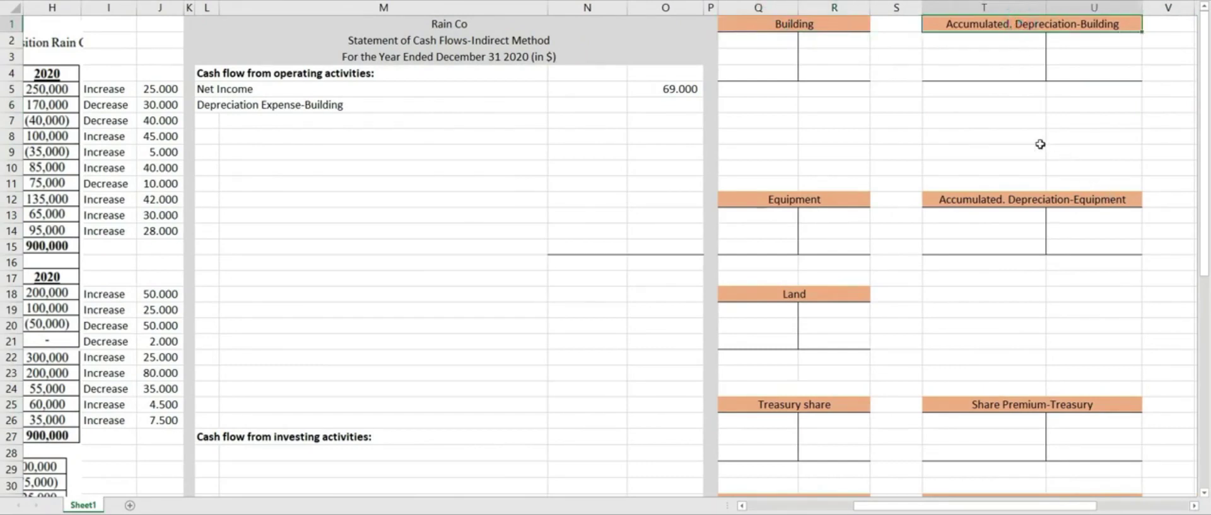
{"action": "left_click", "coordinate": [760, 40]}
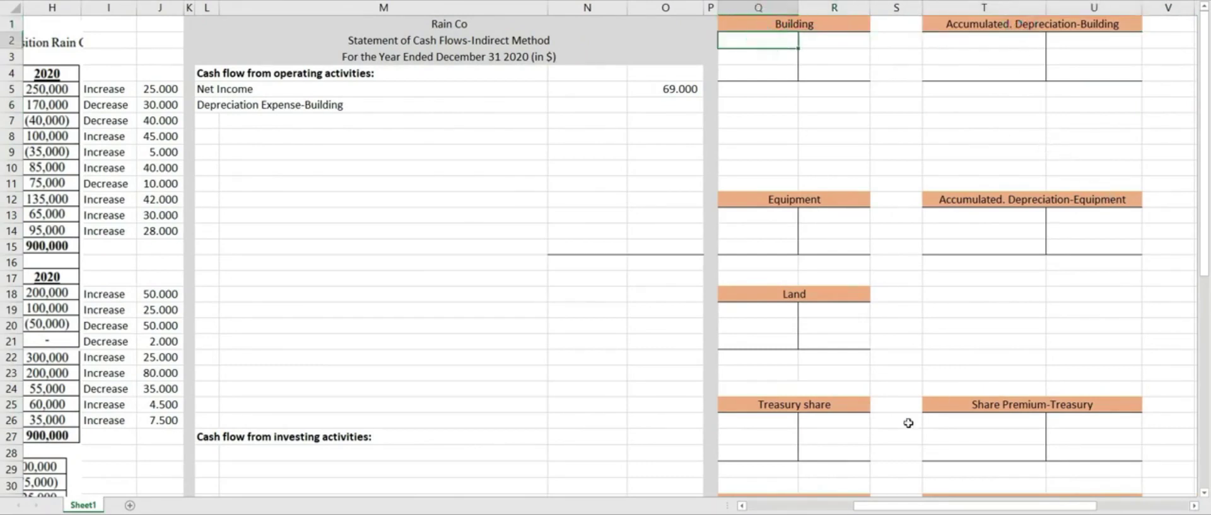
{"action": "scroll", "coordinate": [923, 504], "scroll_direction": "left", "scroll_amount": 7}
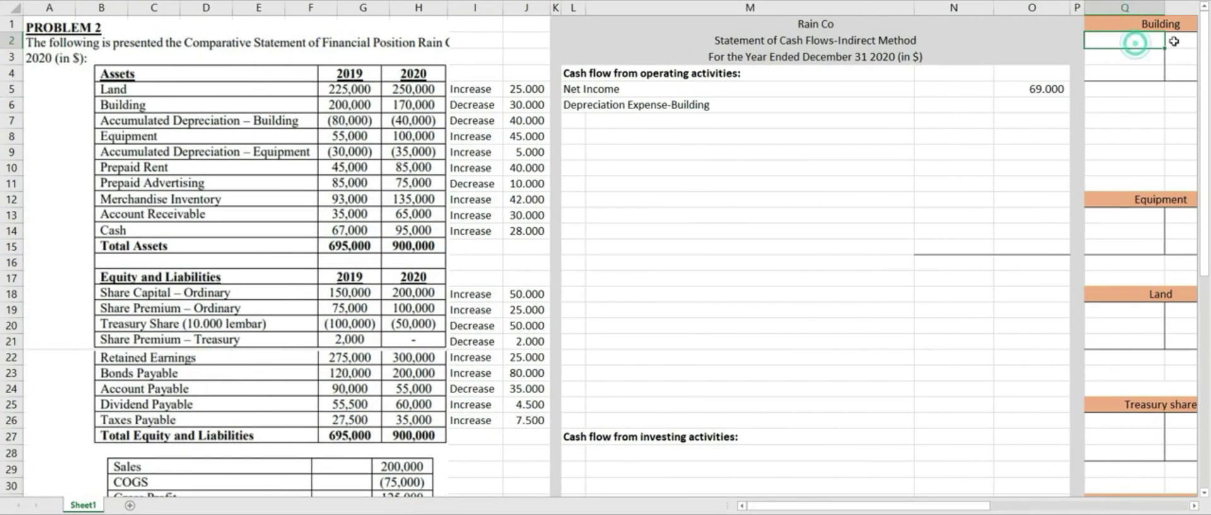
{"action": "type", "text": "200000"}
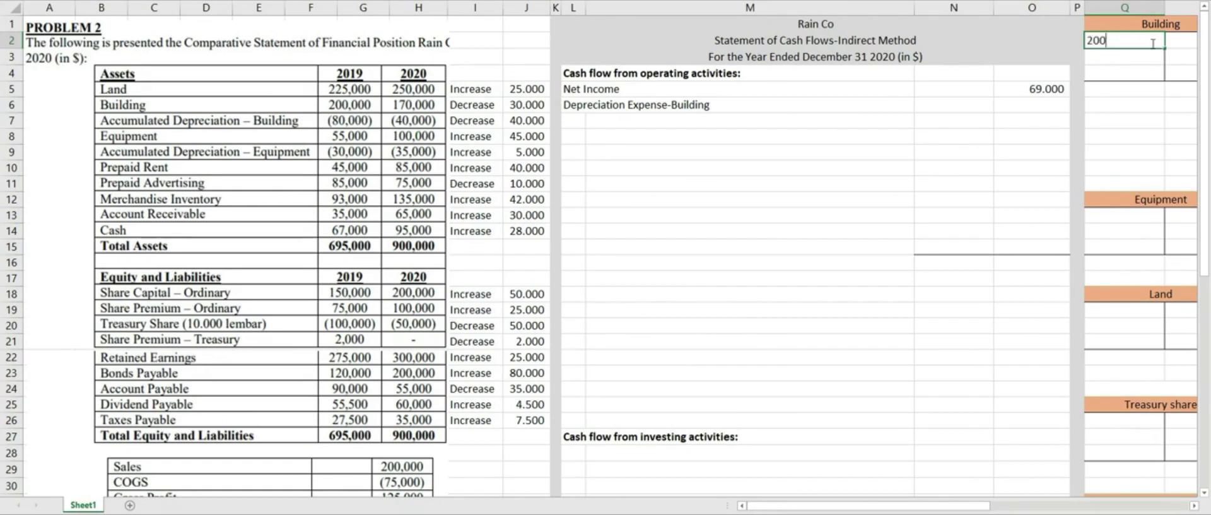
{"action": "key", "text": "Return"}
{"action": "left_click", "coordinate": [1145, 92]}
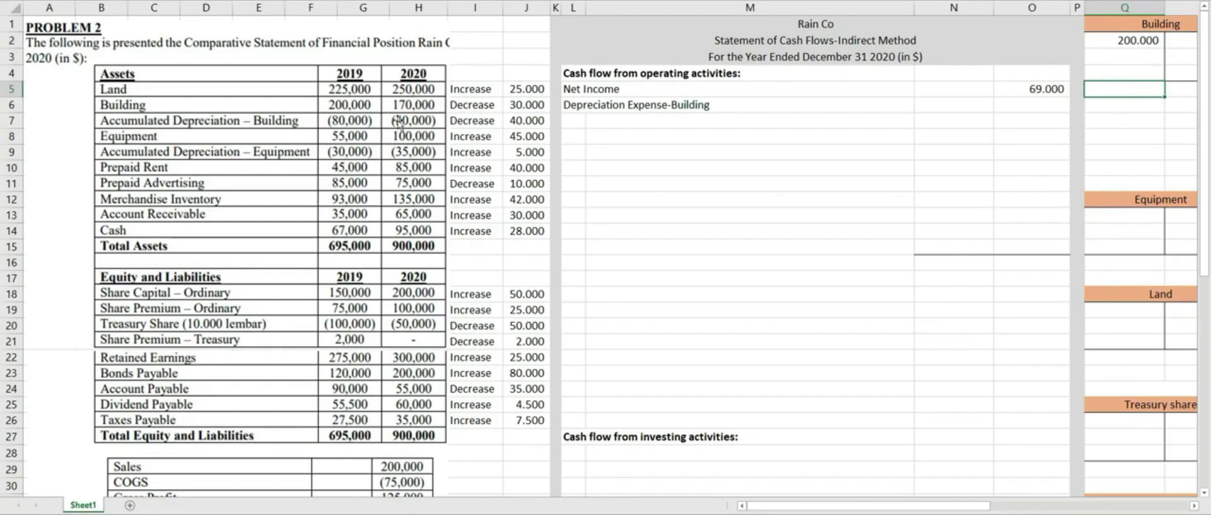
{"action": "type", "text": "170.000"}
{"action": "key", "text": "Return"}
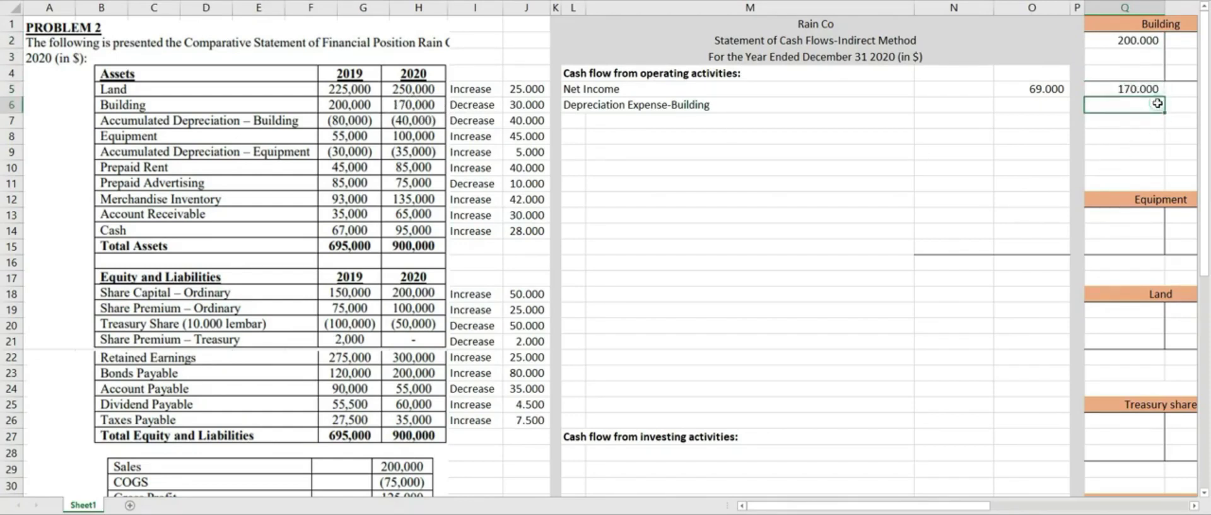
- Enter 80.000 in U2 and 40.000 in U5 as the 2019 and 2020 credit balances of Accumulated Depreciation-Building
{"action": "scroll", "coordinate": [1157, 103], "scroll_direction": "right", "scroll_amount": 3}
{"action": "left_click", "coordinate": [1146, 40]}
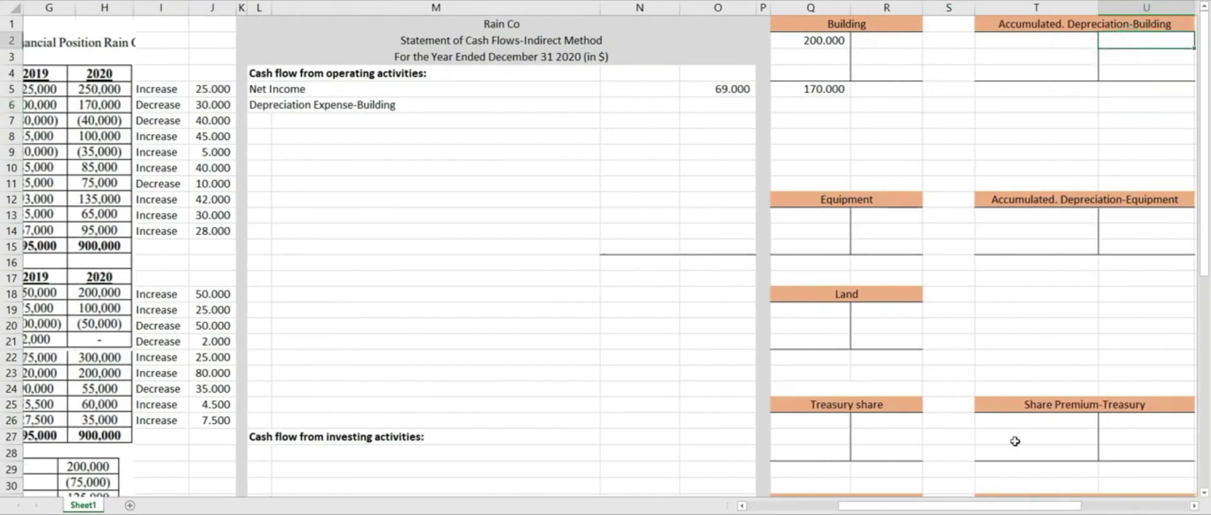
{"action": "scroll", "coordinate": [1006, 492], "scroll_direction": "left", "scroll_amount": 5}
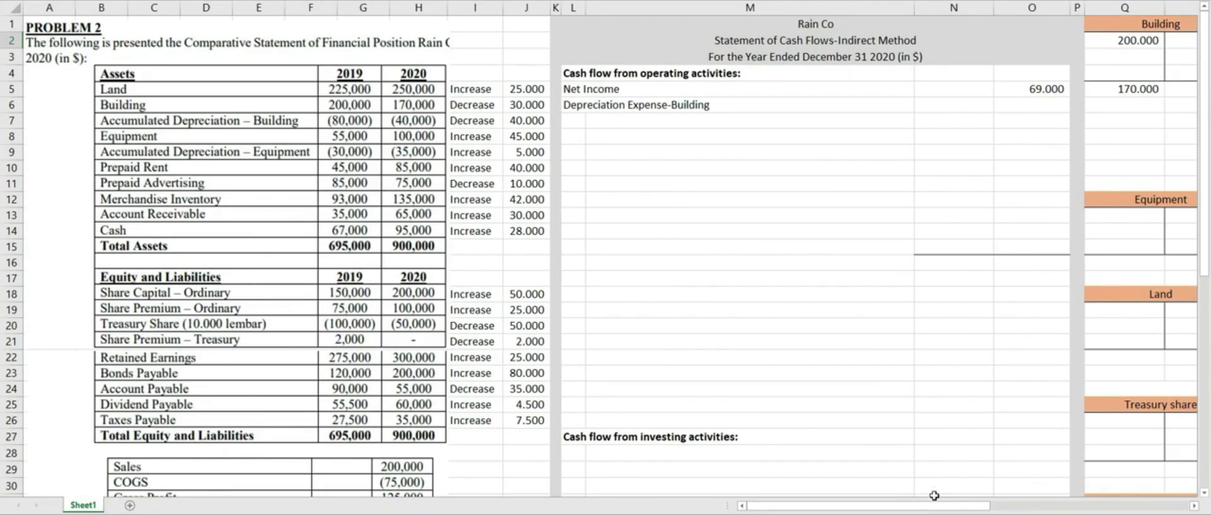
{"action": "scroll", "coordinate": [934, 495], "scroll_direction": "right", "scroll_amount": 5}
{"action": "type", "text": "80000"}
{"action": "key", "text": "Return"}
{"action": "left_click_drag", "start_coordinate": [1027, 507], "coordinate": [916, 511]}
{"action": "left_click_drag", "start_coordinate": [817, 508], "coordinate": [939, 502]}
{"action": "left_click", "coordinate": [1032, 94]}
{"action": "type", "text": "40.000"}
{"action": "key", "text": "Return"}
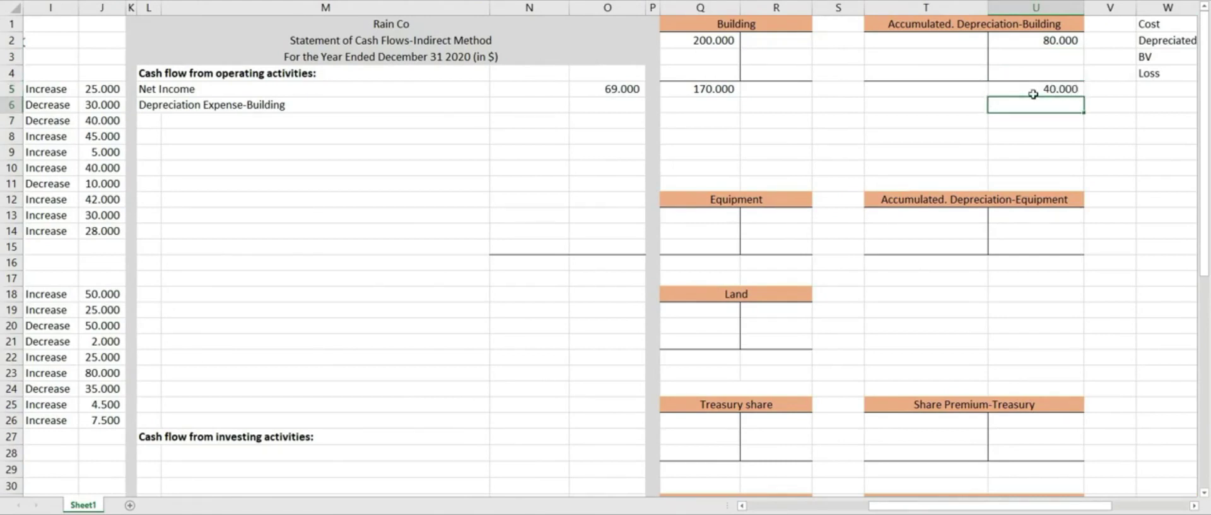
- Check the building sale details in the additional information, enter the 100.000 cost in X1 and calculate the depreciated amount in X2 as =0,5*X1
{"action": "left_click", "coordinate": [1028, 93]}
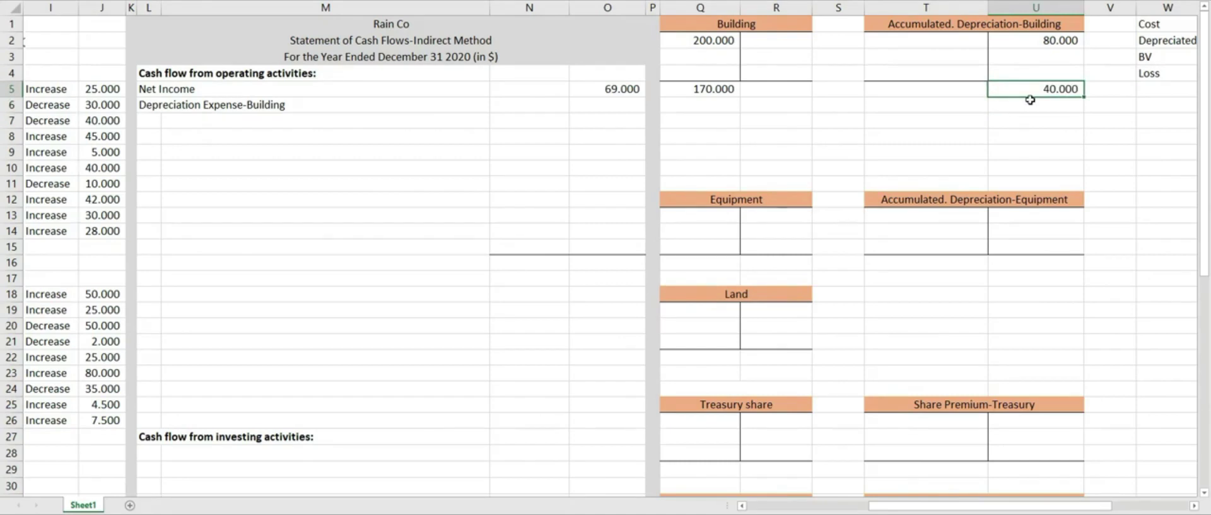
{"action": "left_click", "coordinate": [892, 90]}
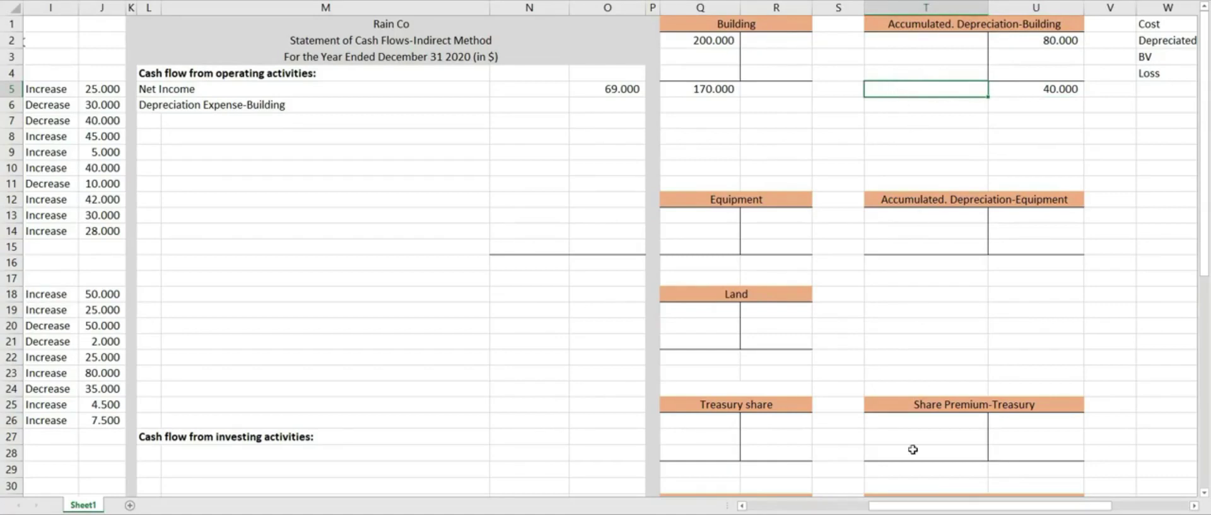
{"action": "left_click_drag", "start_coordinate": [1001, 505], "coordinate": [880, 505]}
{"action": "scroll", "coordinate": [252, 284], "scroll_direction": "down", "scroll_amount": 7}
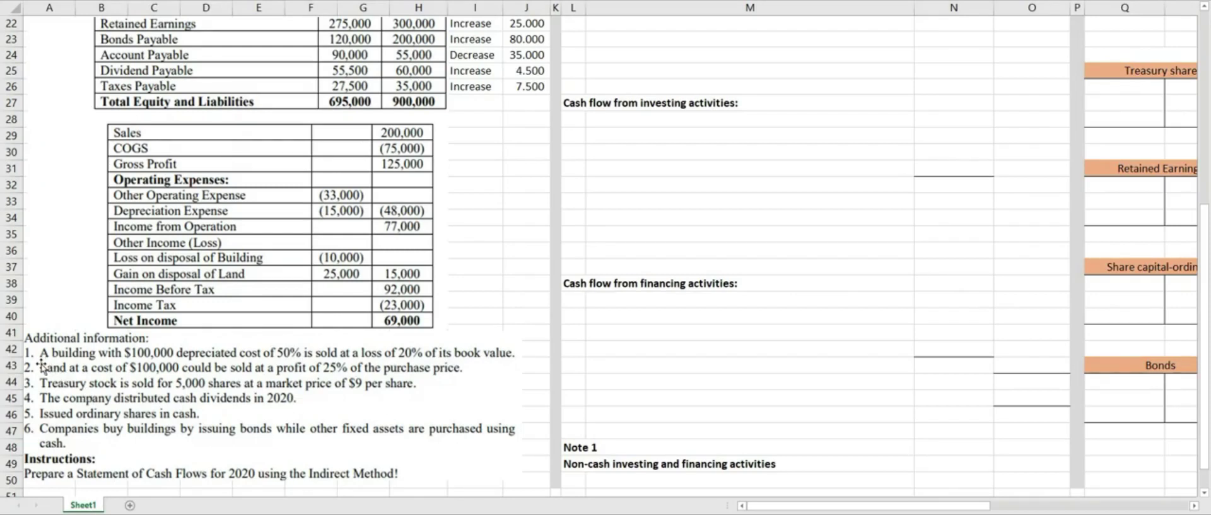
{"action": "left_click_drag", "start_coordinate": [838, 506], "coordinate": [990, 508]}
{"action": "scroll", "coordinate": [1005, 355], "scroll_direction": "up", "scroll_amount": 7}
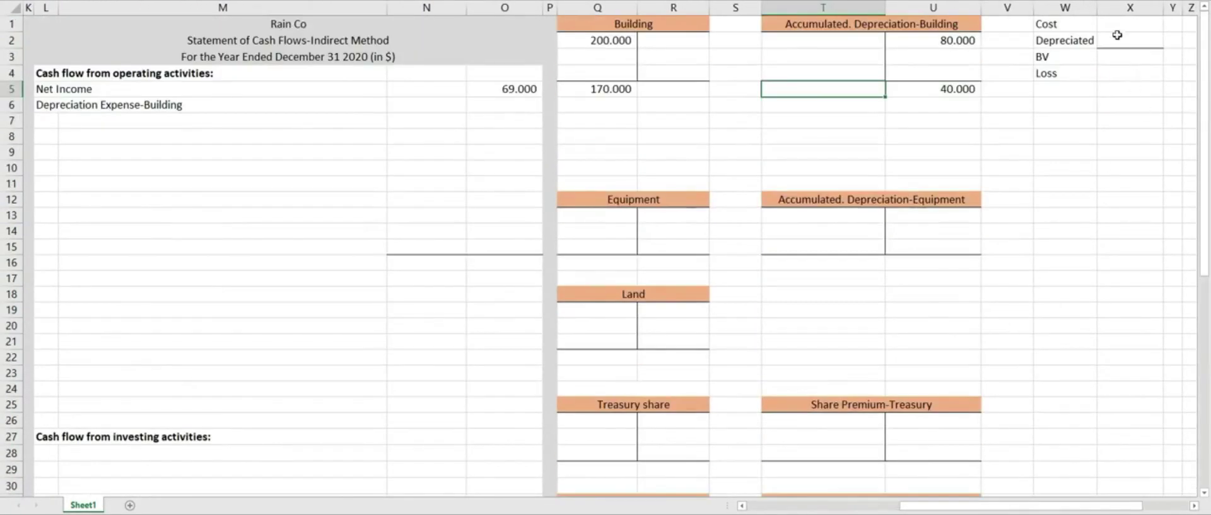
{"action": "left_click", "coordinate": [1115, 27]}
{"action": "type", "text": "=100000"}
{"action": "key", "text": "Return"}
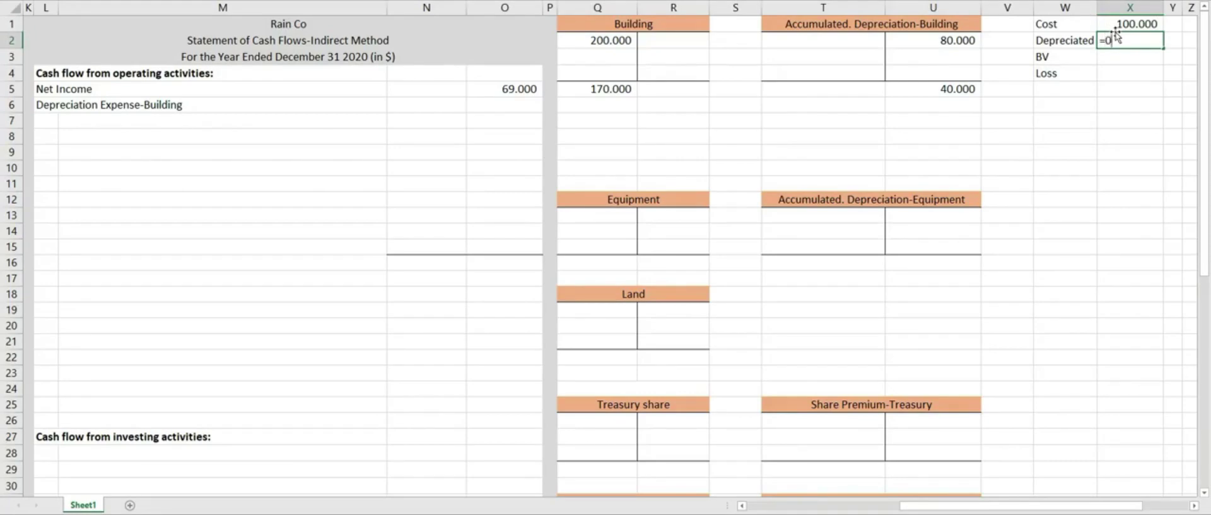
{"action": "type", "text": "=0,5*"}
{"action": "left_click", "coordinate": [1114, 26]}
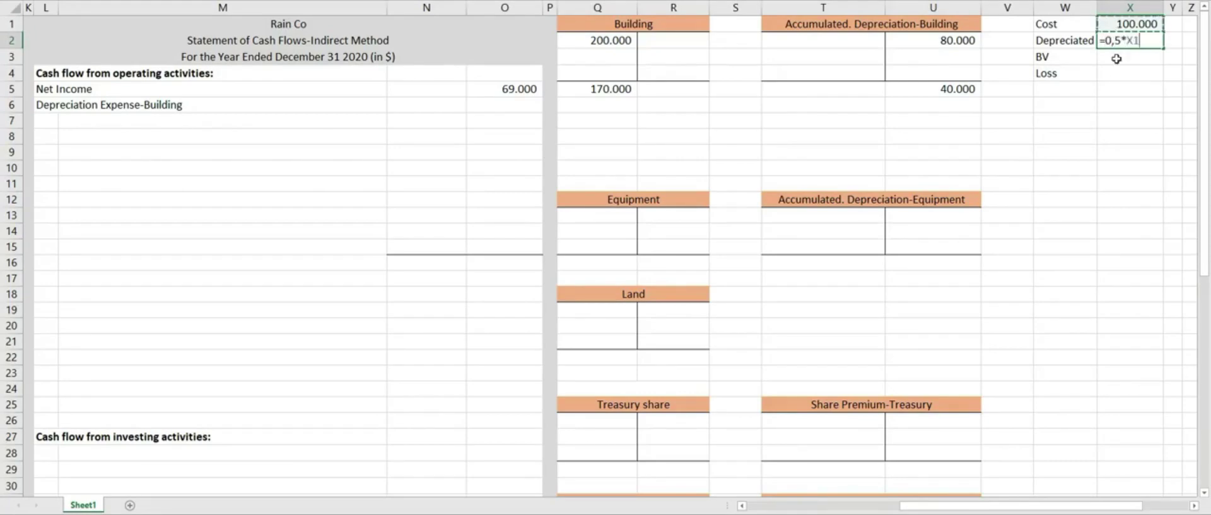
{"action": "key", "text": "Return"}
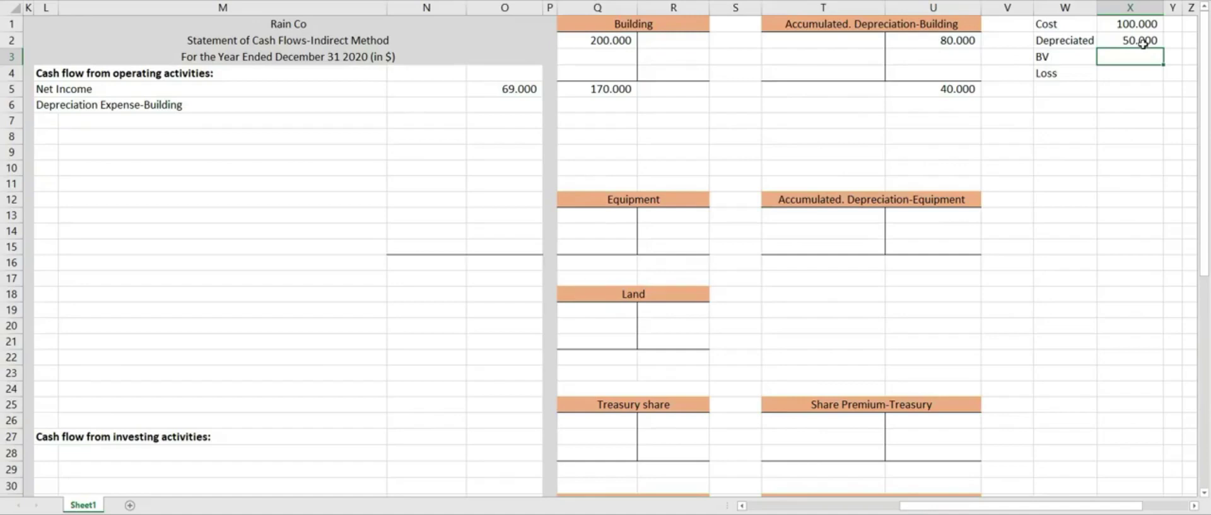
- Calculate the building's book value in X3 as =X1-X2 and the loss in X4 as =0,2*X3
{"action": "type", "text": "="}
{"action": "left_click", "coordinate": [1133, 24]}
{"action": "type", "text": "-"}
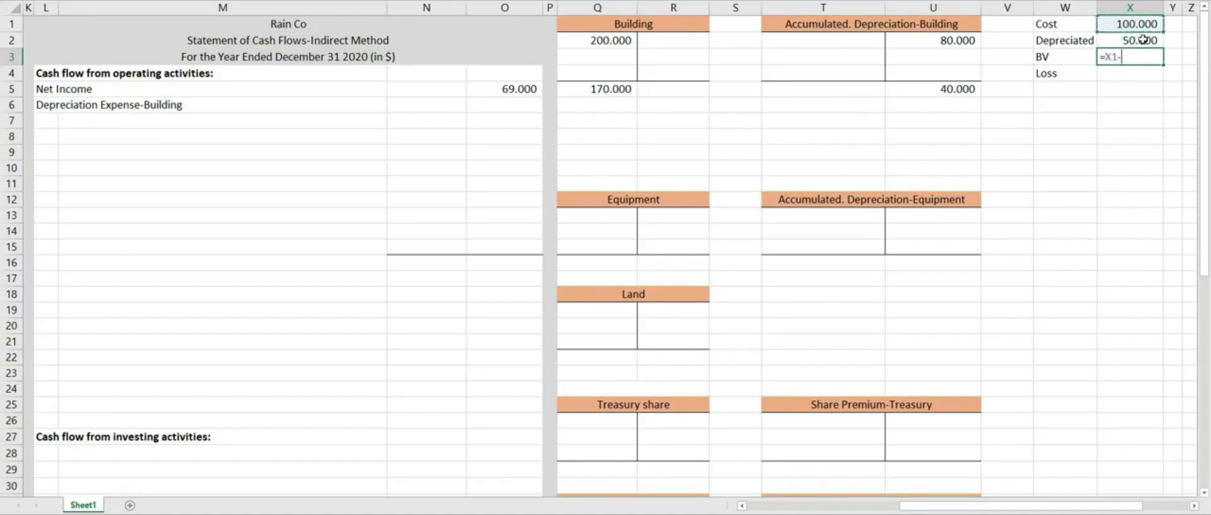
{"action": "left_click", "coordinate": [1142, 39]}
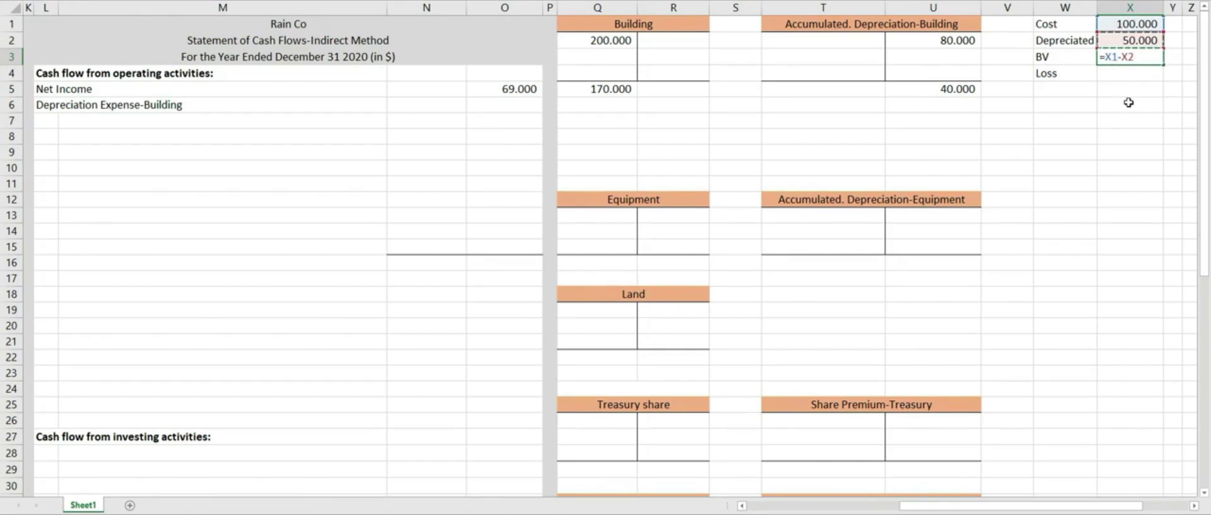
{"action": "key", "text": "Return"}
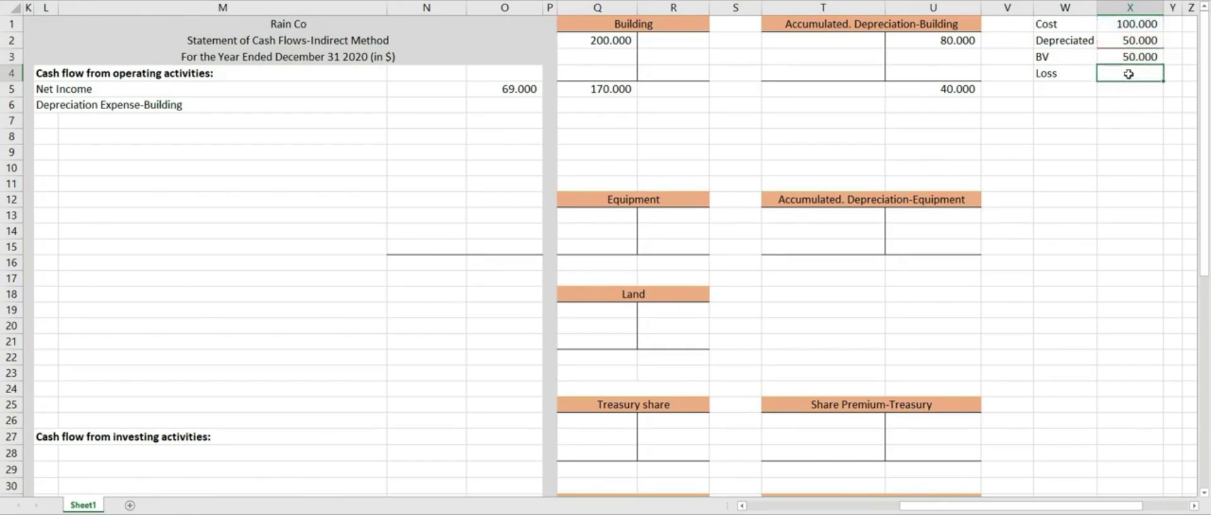
{"action": "type", "text": "=0,2*X3"}
{"action": "key", "text": "Return"}
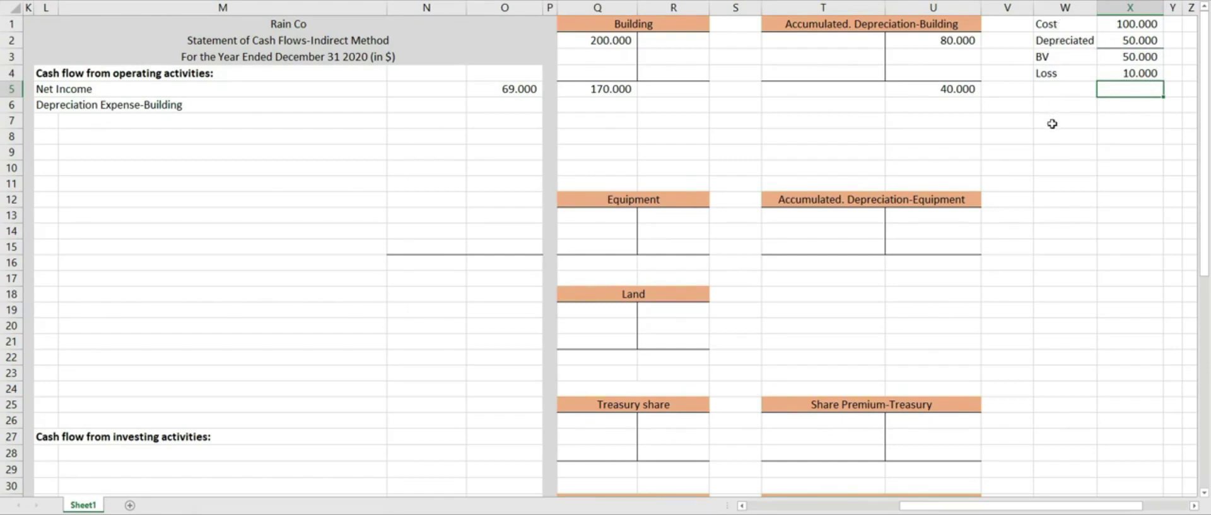
- Start the building sale journal entry with "Accumulated Depreciation-Building" in Z1 and "Cash" in Z2
{"action": "key", "text": "Right"}
{"action": "key", "text": "Right"}
{"action": "key", "text": "Right"}
{"action": "key", "text": "Right"}
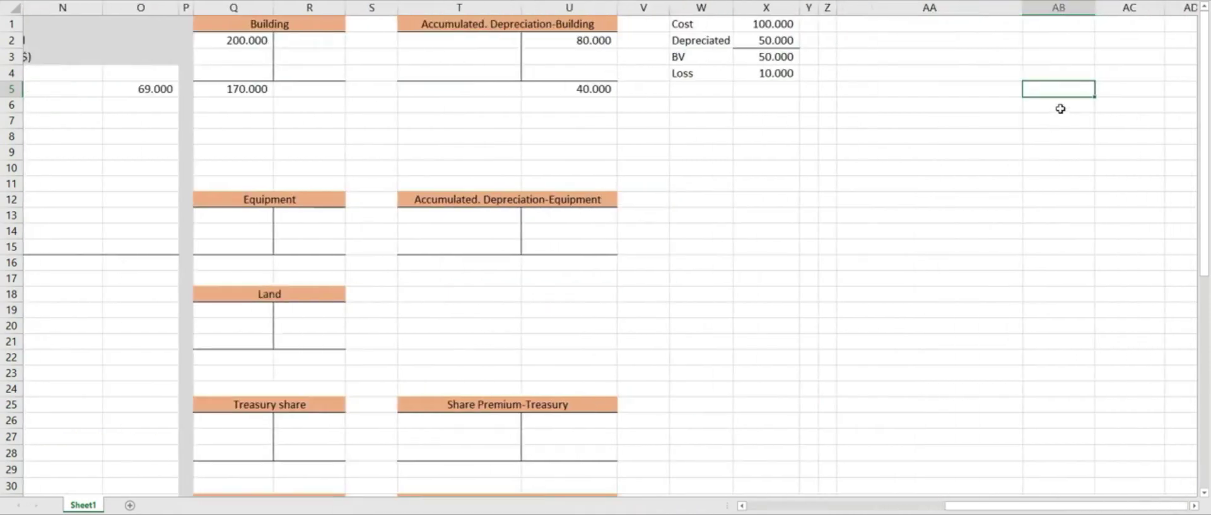
{"action": "left_click", "coordinate": [832, 27]}
{"action": "type", "text": "Accumulate"}
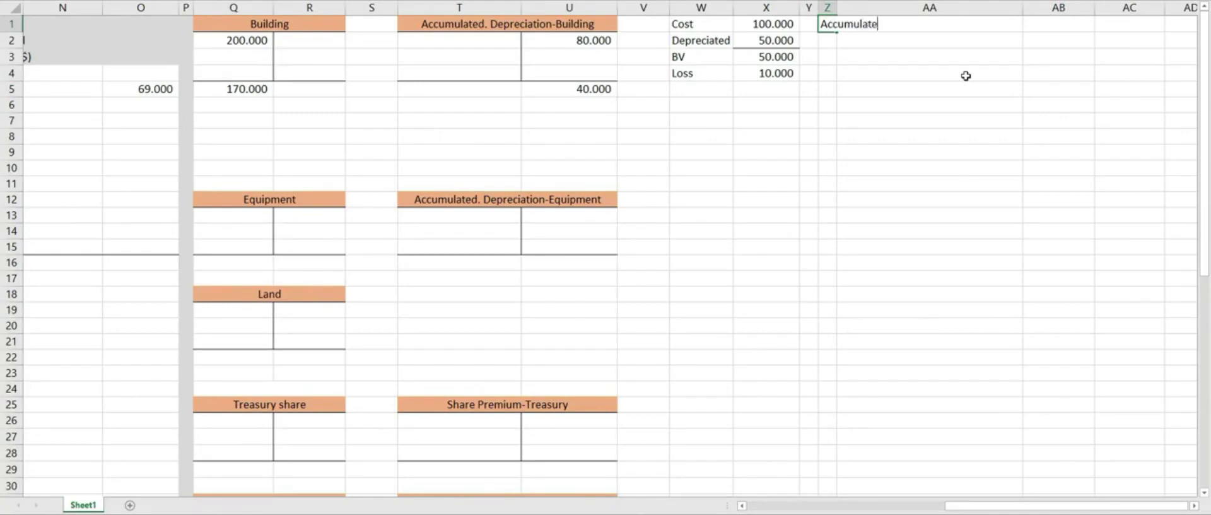
{"action": "type", "text": "d Depreciation-Building"}
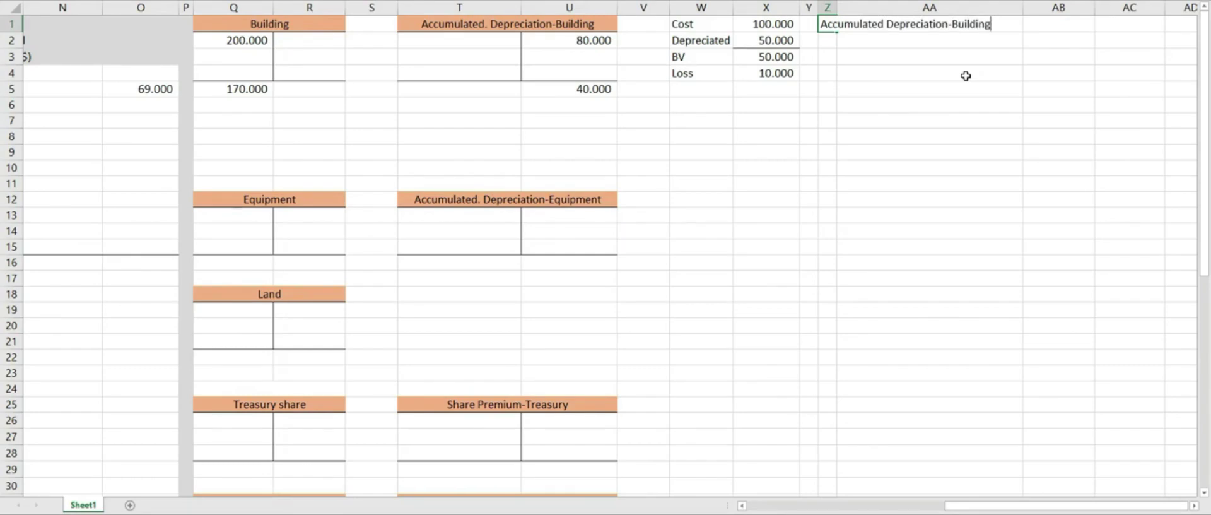
{"action": "key", "text": "Return"}
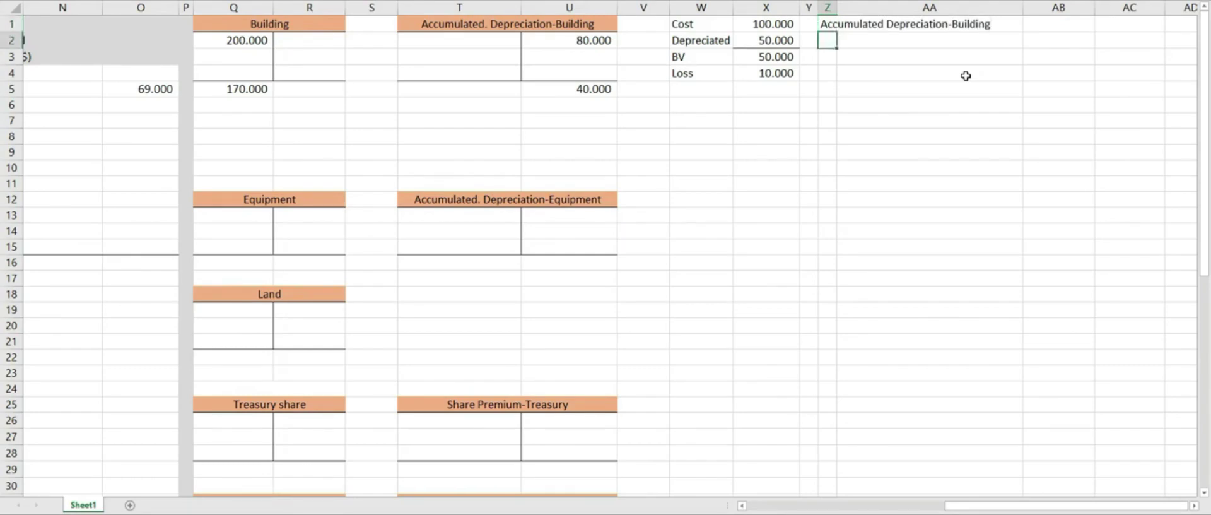
{"action": "type", "text": "Cash"}
{"action": "key", "text": "Return"}
- Add "Loss ond disposal of asset" in Z3 and the indented credit account "Building" in AA4
{"action": "type", "text": "oss "}
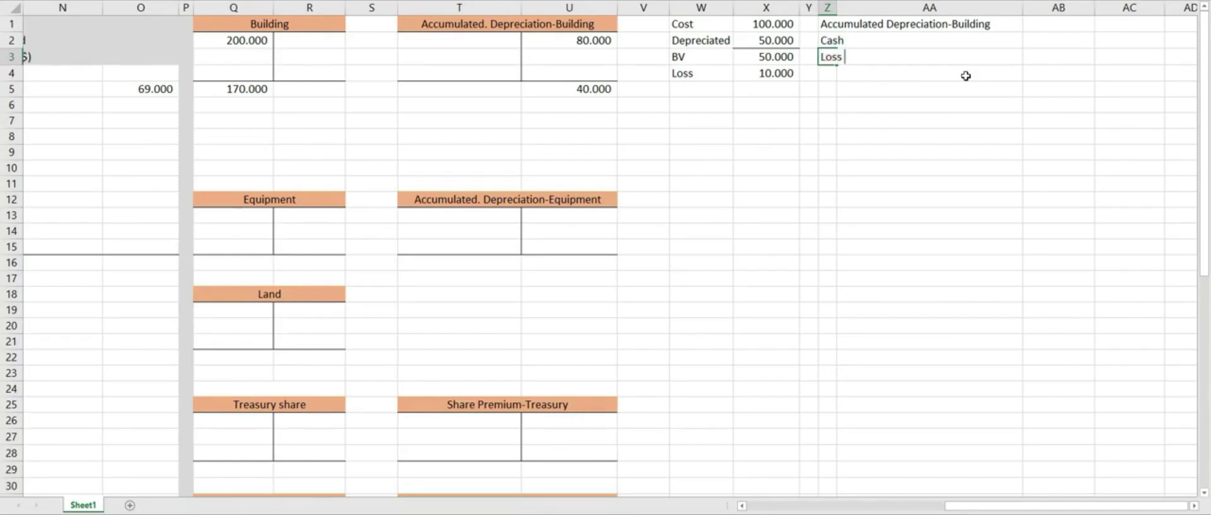
{"action": "type", "text": "ond disposal of plat"}
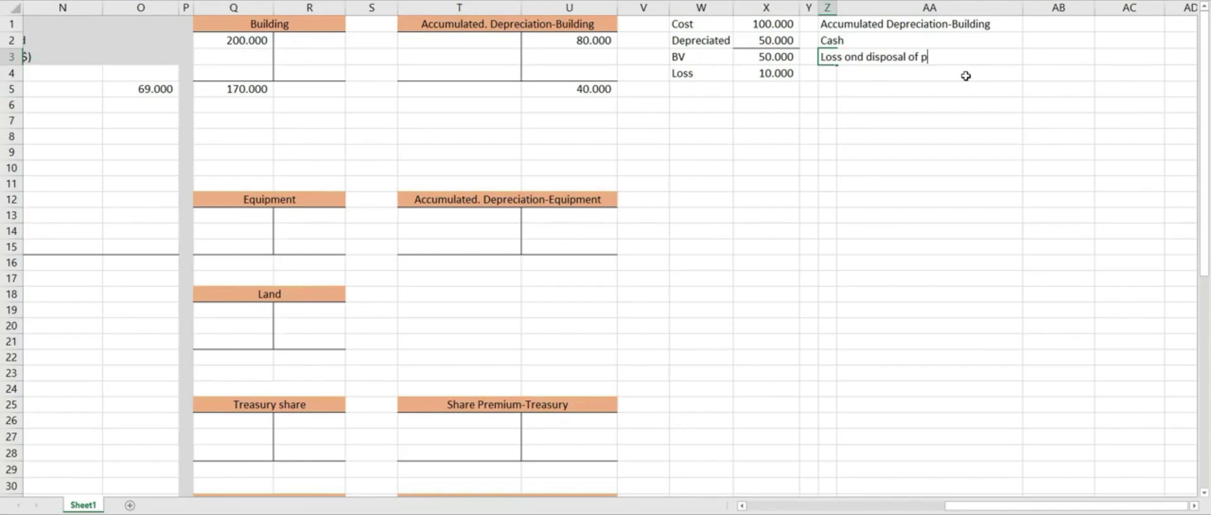
{"action": "key", "text": "BackSpace"}
{"action": "key", "text": "BackSpace"}
{"action": "key", "text": "BackSpace"}
{"action": "type", "text": "asset"}
{"action": "left_click", "coordinate": [965, 76]}
{"action": "type", "text": "Building"}
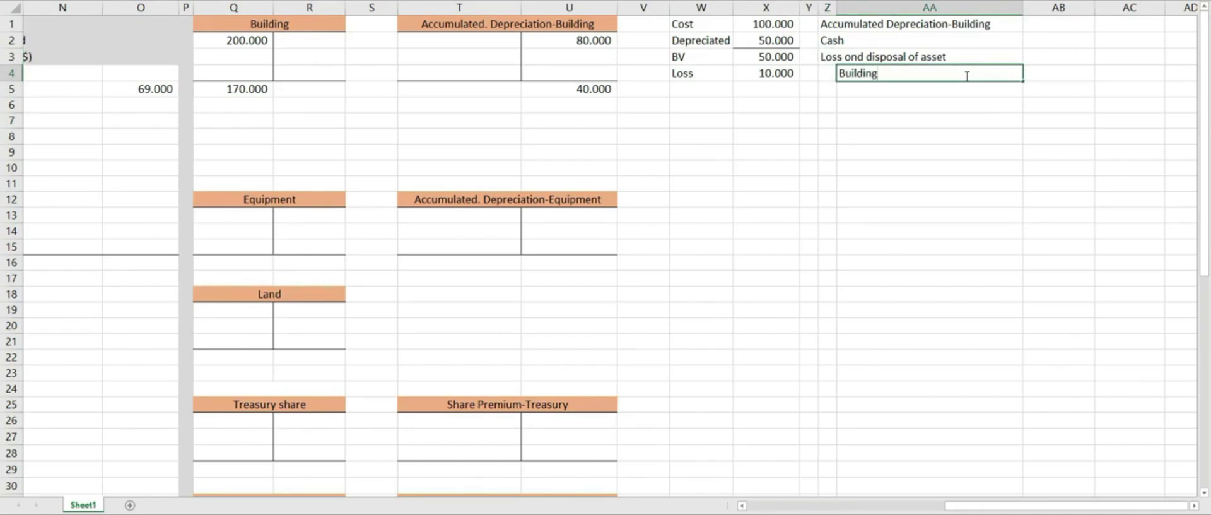
{"action": "left_click", "coordinate": [1037, 134]}
- Fill the journal entry debits by linking AB1 to the depreciated amount in X2 and AB3 to the loss in X4
{"action": "left_click", "coordinate": [1060, 27]}
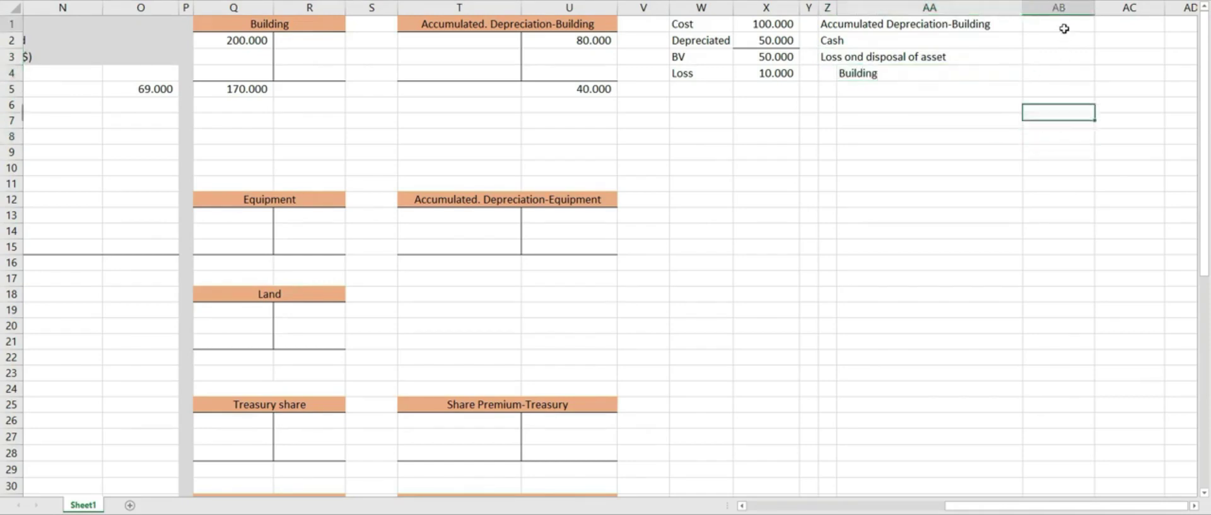
{"action": "type", "text": "="}
{"action": "left_click", "coordinate": [781, 40]}
{"action": "key", "text": "Return"}
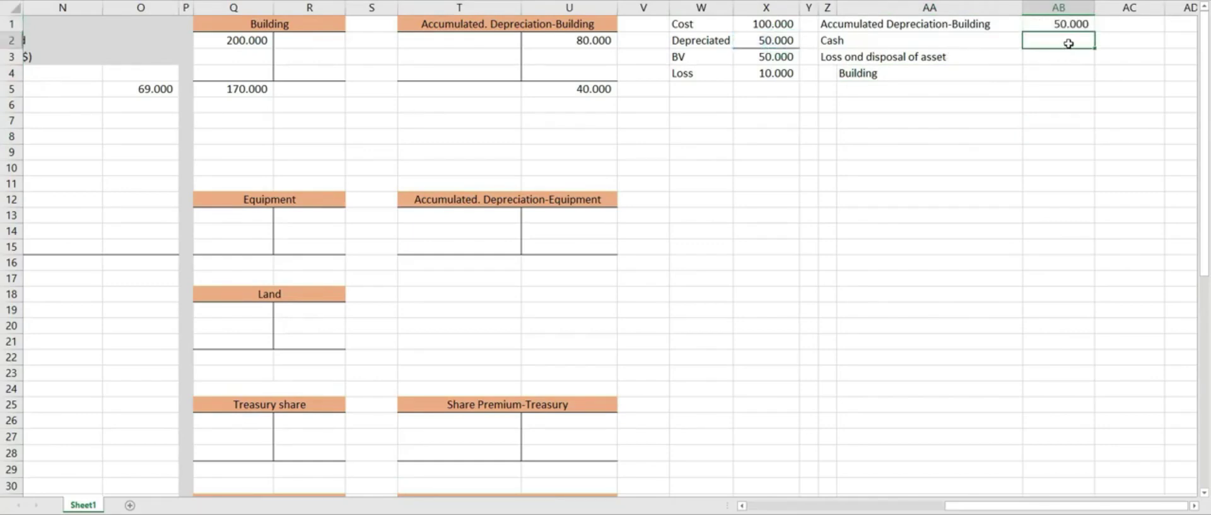
{"action": "left_click", "coordinate": [1070, 61]}
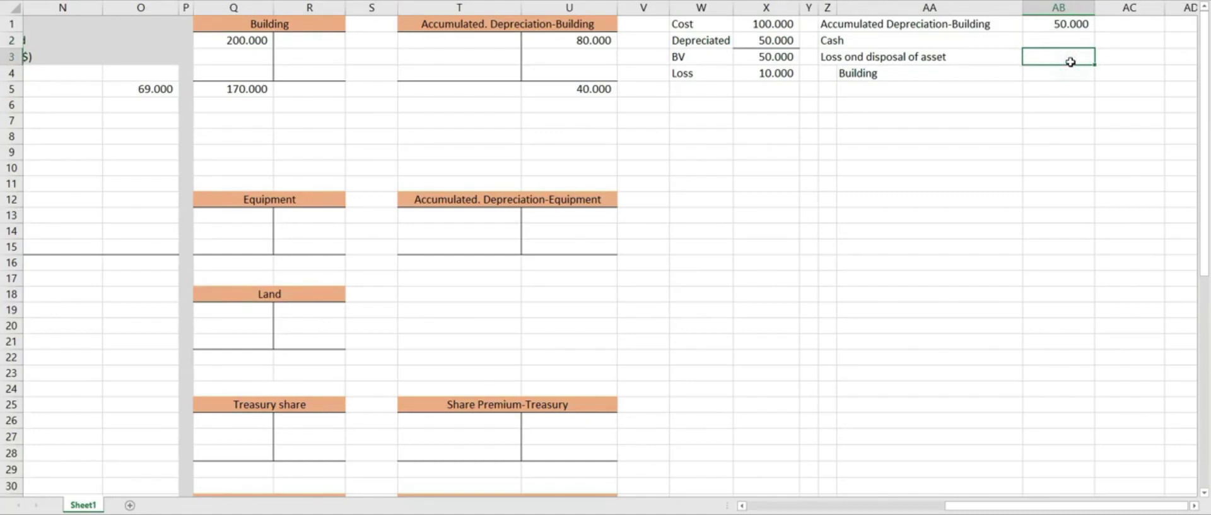
{"action": "type", "text": "="}
{"action": "left_click", "coordinate": [780, 74]}
{"action": "key", "text": "Return"}
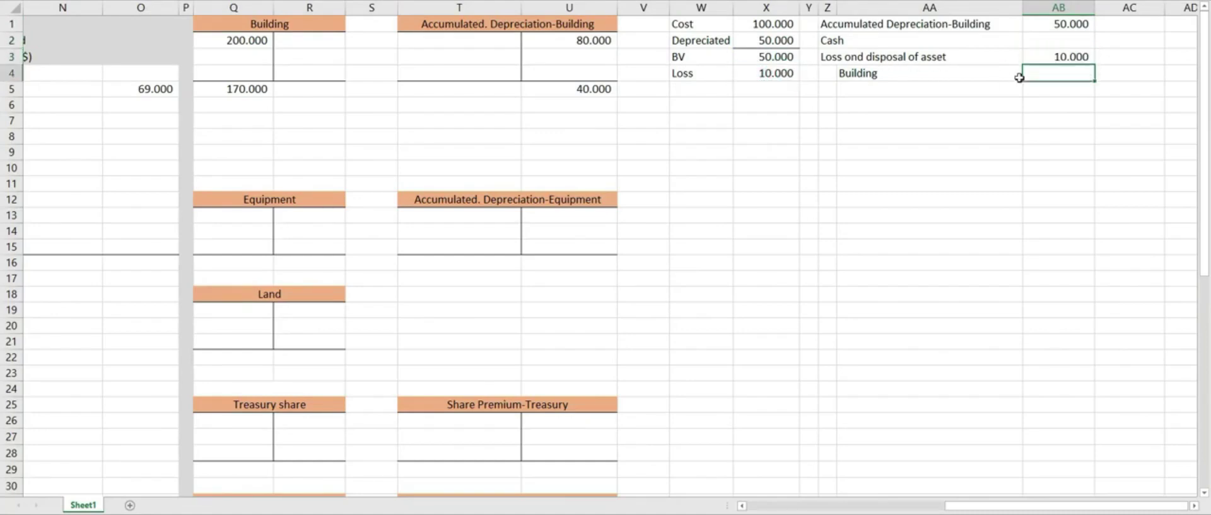
- Credit the Building account in AC4 with the cost from X1
{"action": "left_click", "coordinate": [1119, 76]}
{"action": "type", "text": "="}
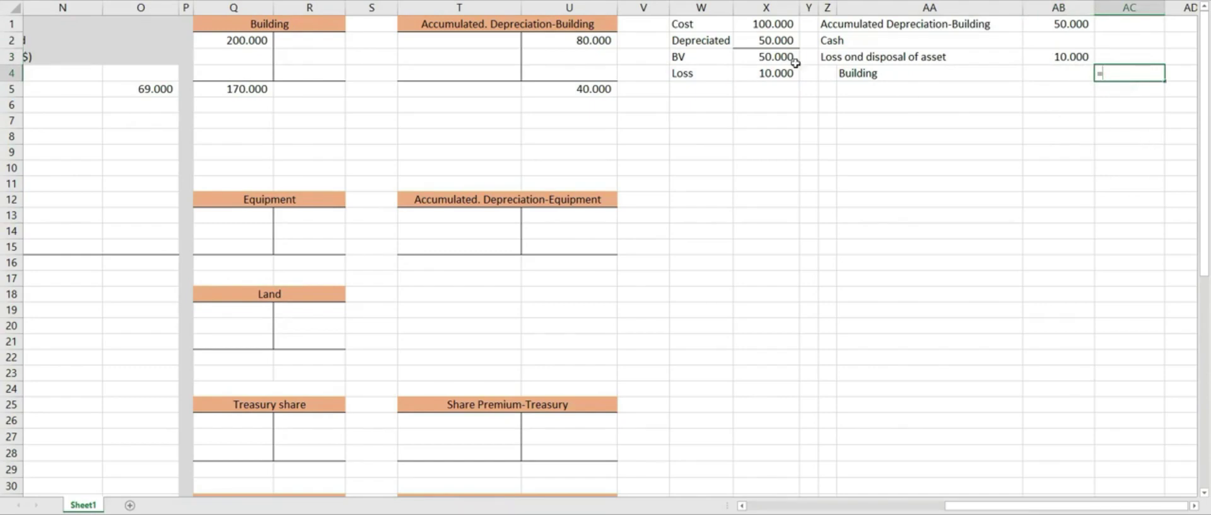
{"action": "left_click", "coordinate": [765, 26]}
{"action": "key", "text": "Return"}
- Calculate the cash received in AB2 as the building credit minus the loss and the accumulated depreciation (=AC4-AB3-AB1)
{"action": "left_click", "coordinate": [1064, 42]}
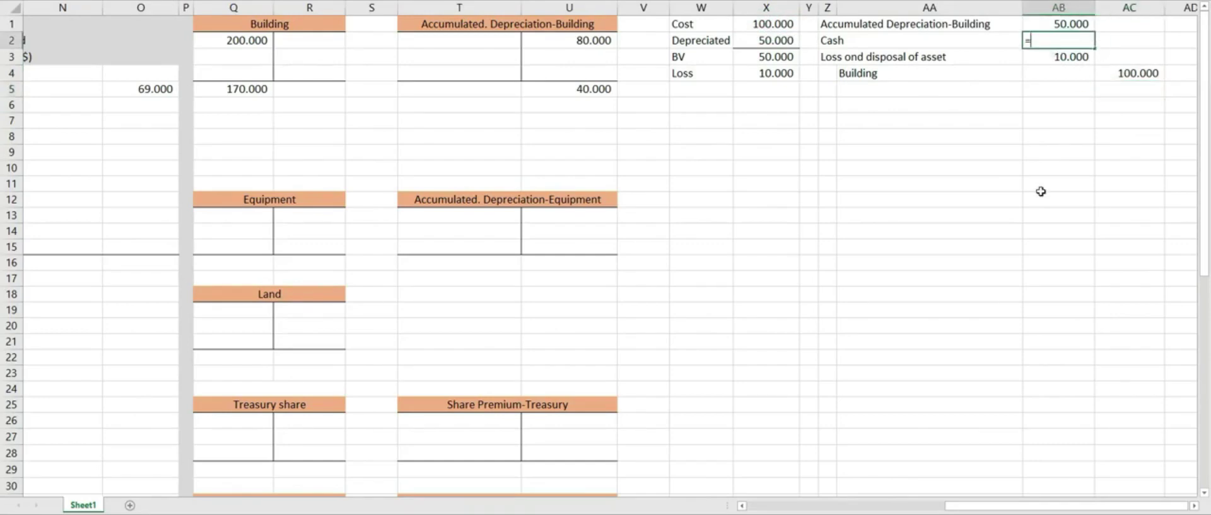
{"action": "left_click", "coordinate": [1120, 76]}
{"action": "type", "text": "-"}
{"action": "left_click", "coordinate": [1067, 57]}
{"action": "type", "text": "-"}
{"action": "left_click", "coordinate": [1070, 24]}
{"action": "key", "text": "Return"}
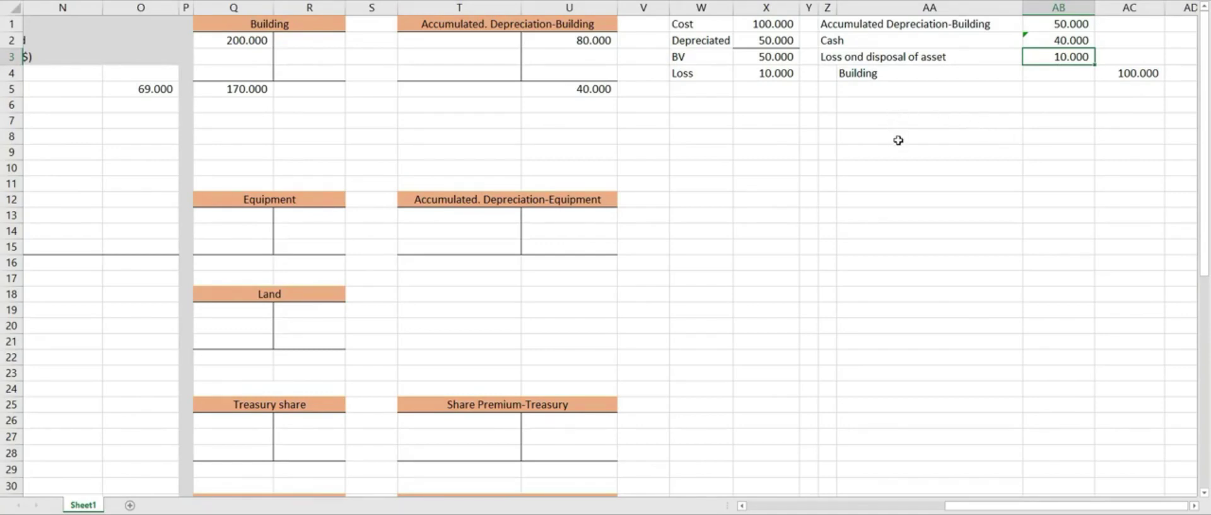
- Mark the loss line with "OA" in Y3 and the cash line with "IA" in Y2
{"action": "left_click", "coordinate": [809, 57]}
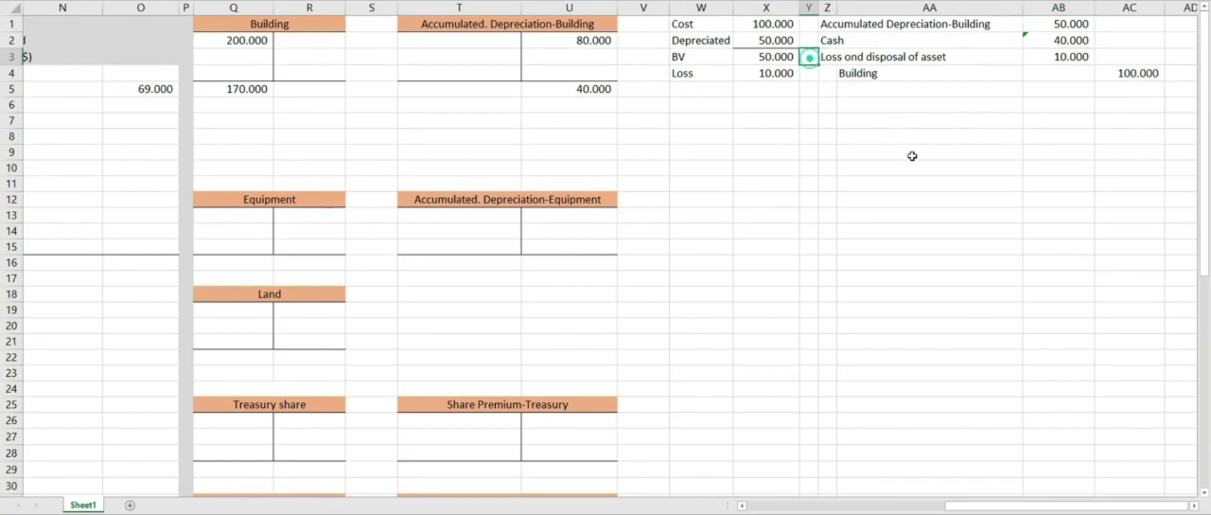
{"action": "type", "text": "OA"}
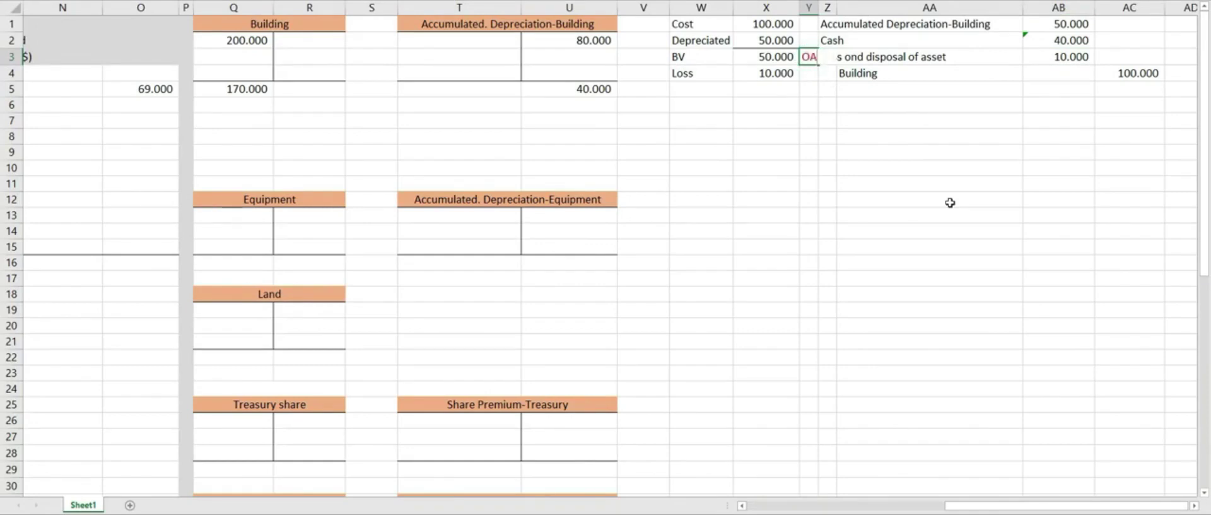
{"action": "left_click", "coordinate": [950, 202]}
{"action": "left_click", "coordinate": [813, 58]}
{"action": "left_click", "coordinate": [810, 41]}
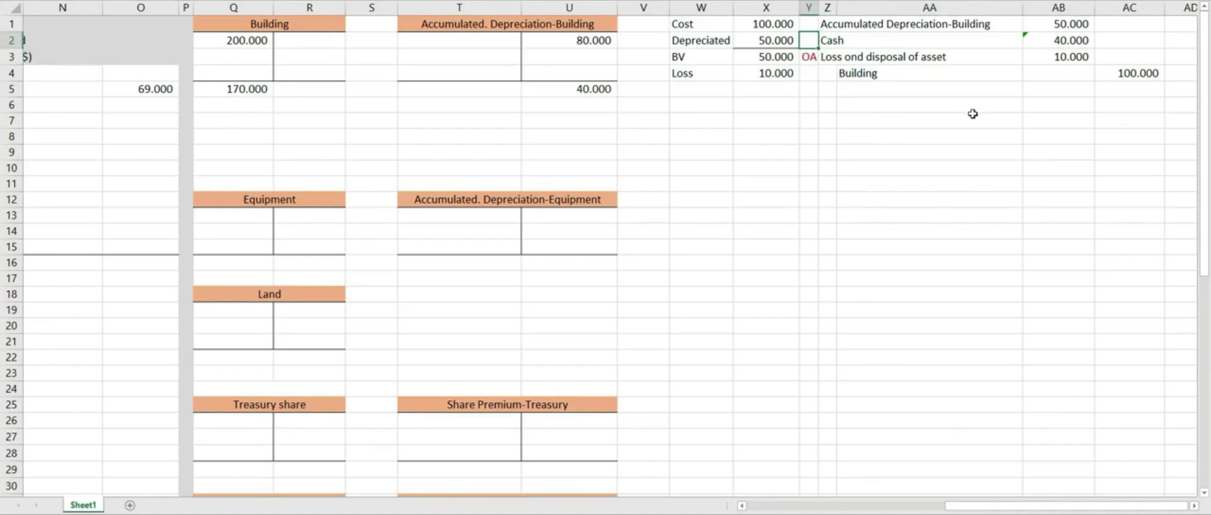
{"action": "left_click", "coordinate": [970, 114]}
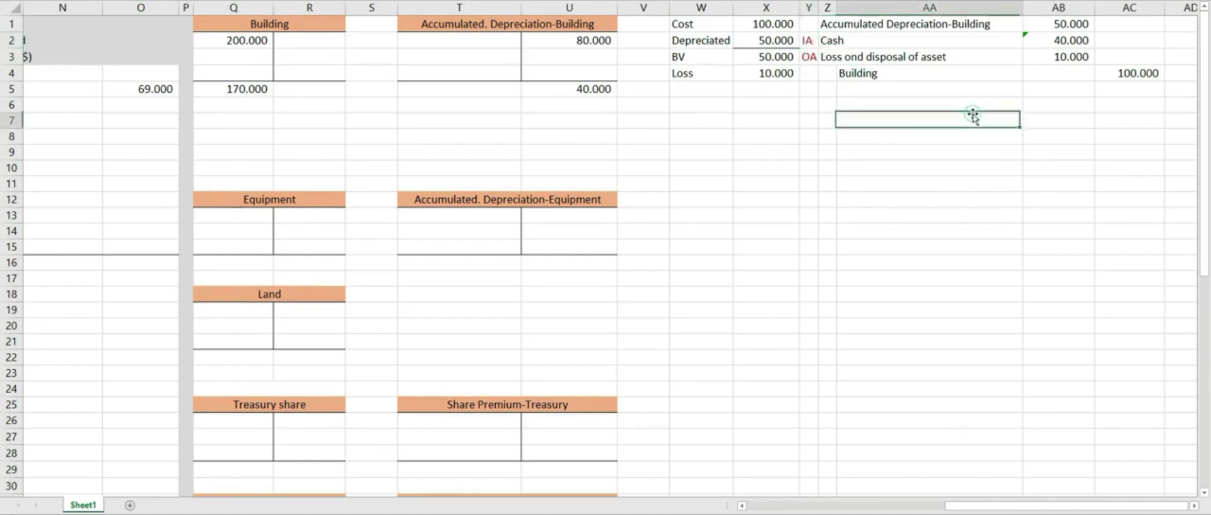
- Post the 50.000 accumulated depreciation of the sold building to the debit side of its T-account in T2
{"action": "left_click", "coordinate": [856, 72]}
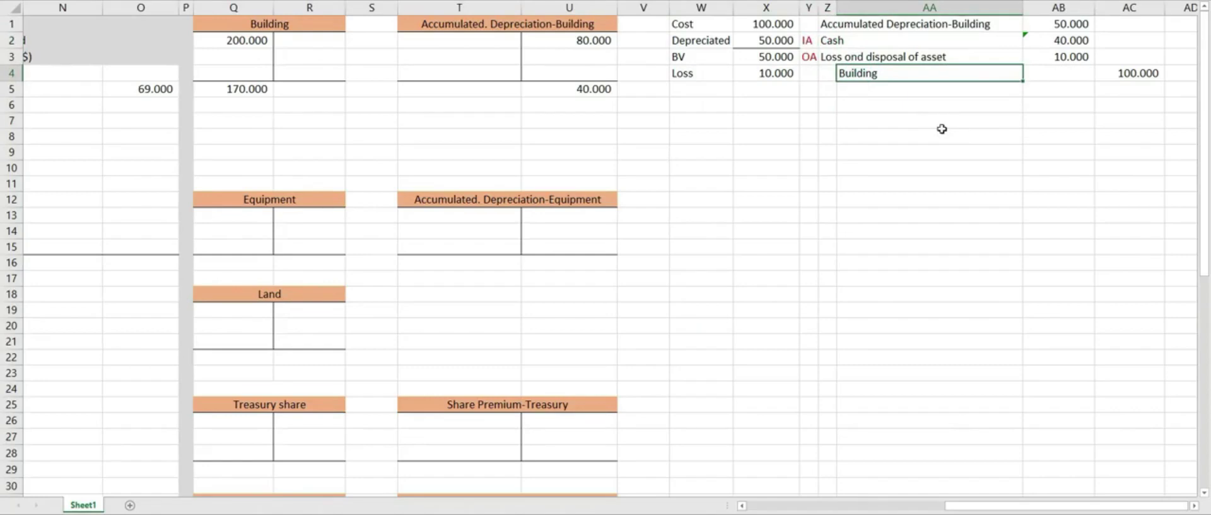
{"action": "left_click", "coordinate": [846, 106]}
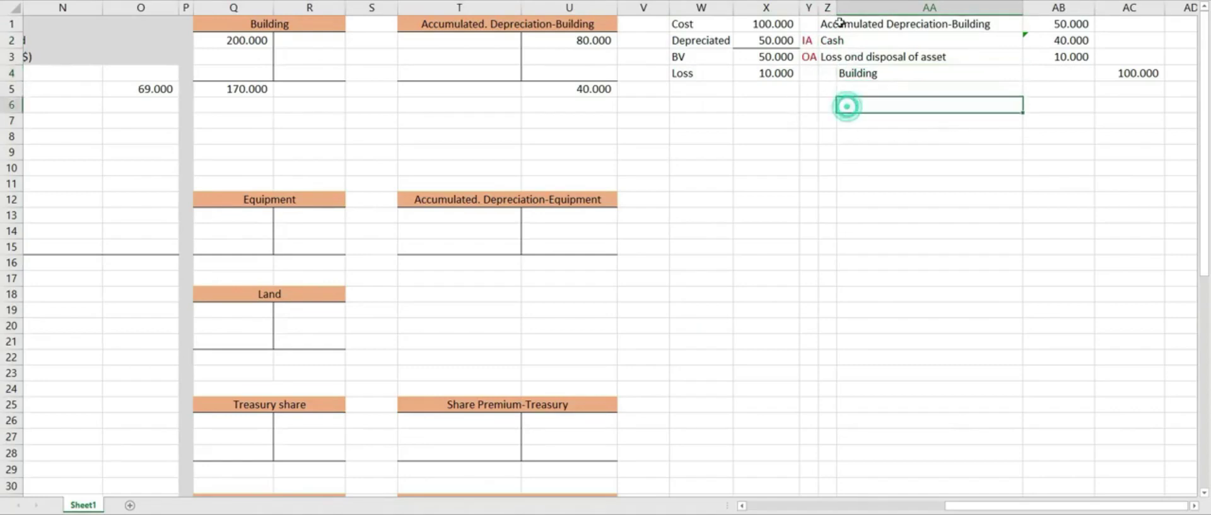
{"action": "left_click", "coordinate": [828, 24]}
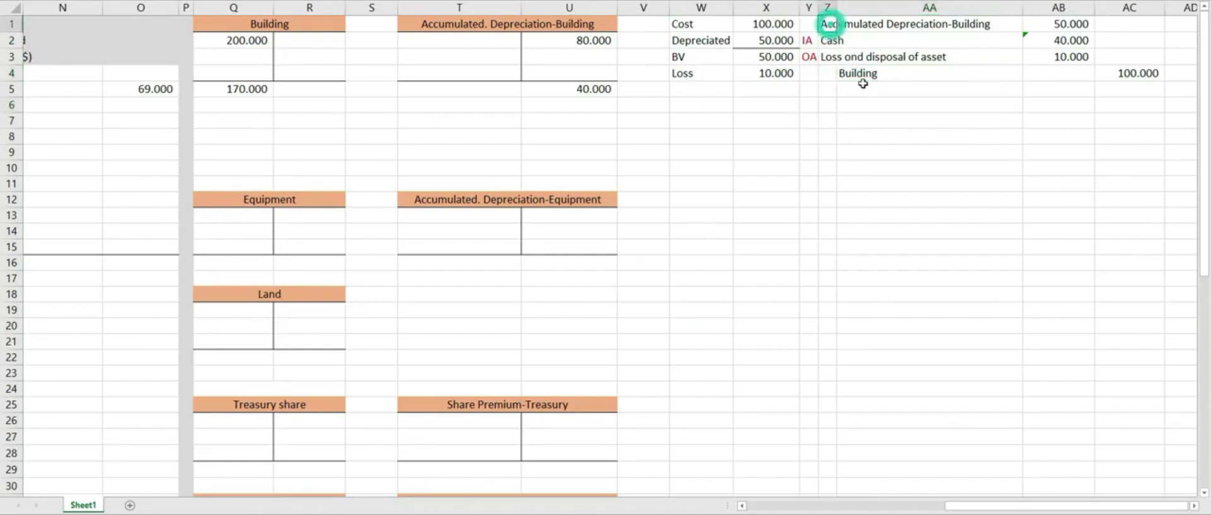
{"action": "left_click", "coordinate": [465, 43]}
{"action": "type", "text": "50000"}
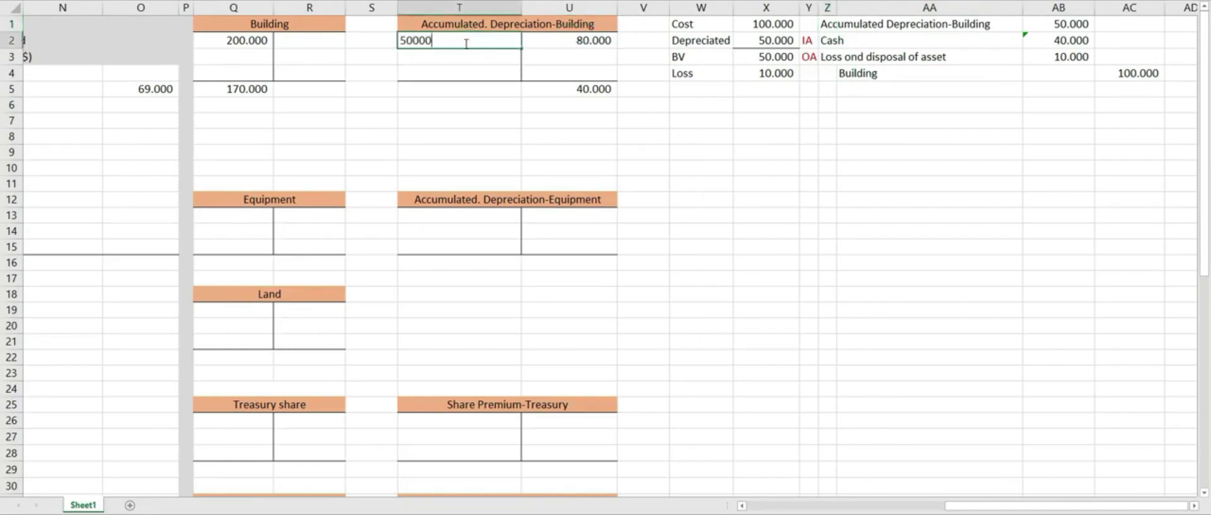
{"action": "key", "text": "Return"}
{"action": "key", "text": "Right"}
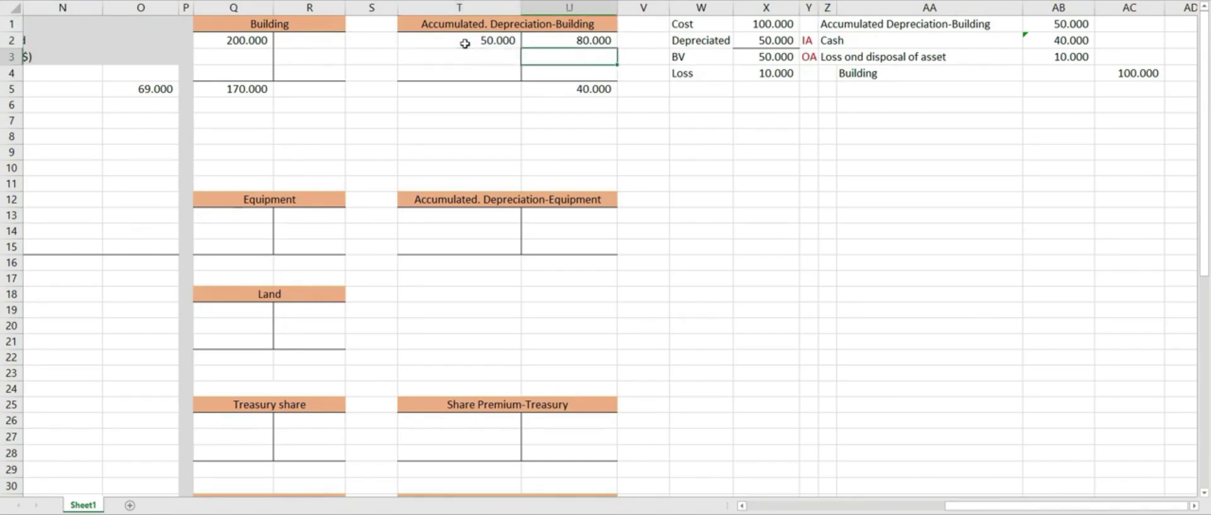
{"action": "key", "text": "Up"}
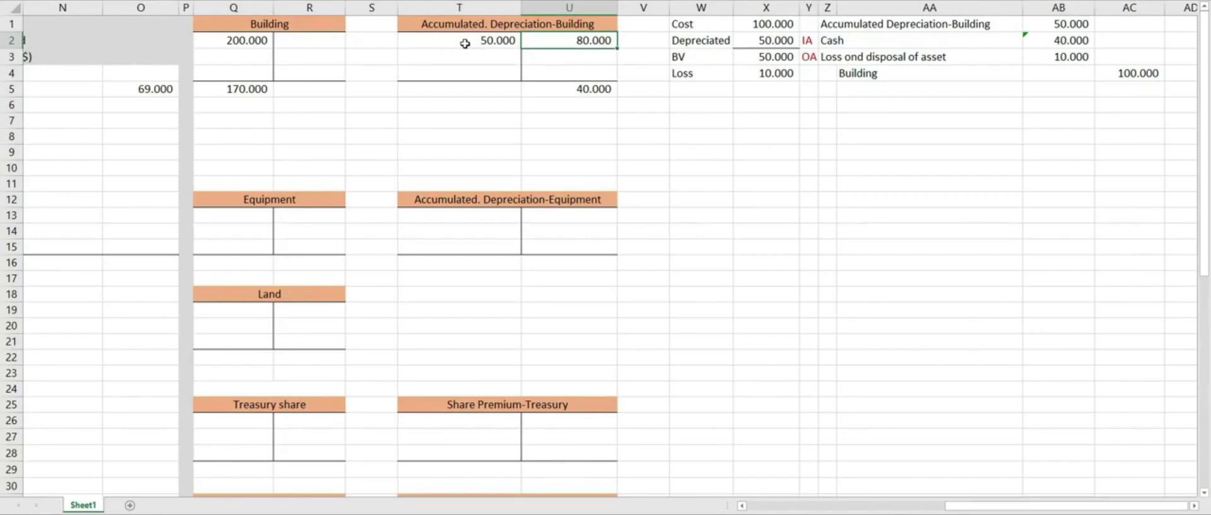
{"action": "key", "text": "Left"}
{"action": "key", "text": "Right"}
{"action": "key", "text": "Down"}
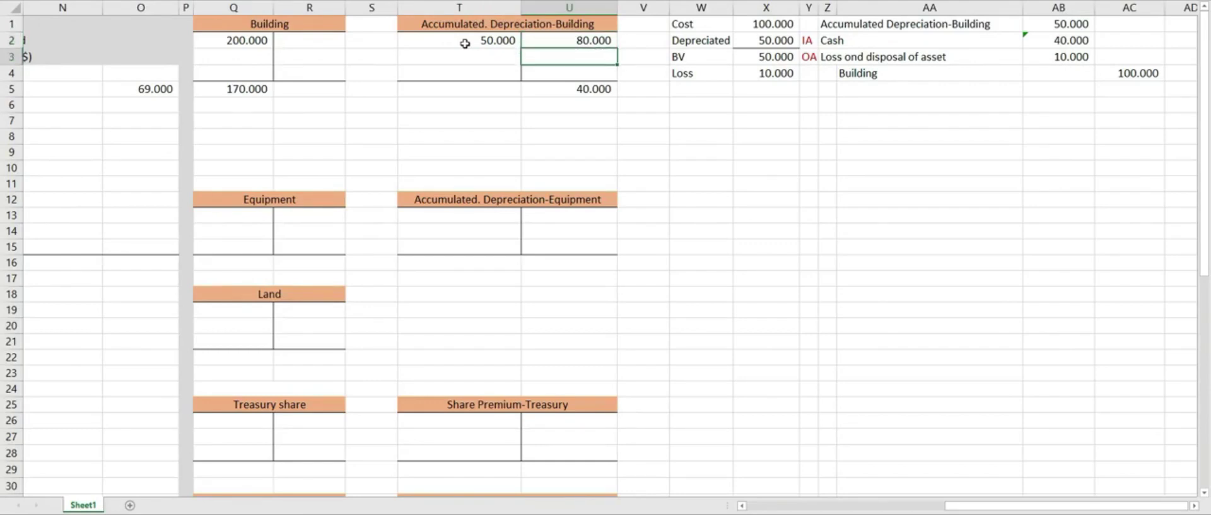
{"action": "key", "text": "Down"}
{"action": "key", "text": "Down"}
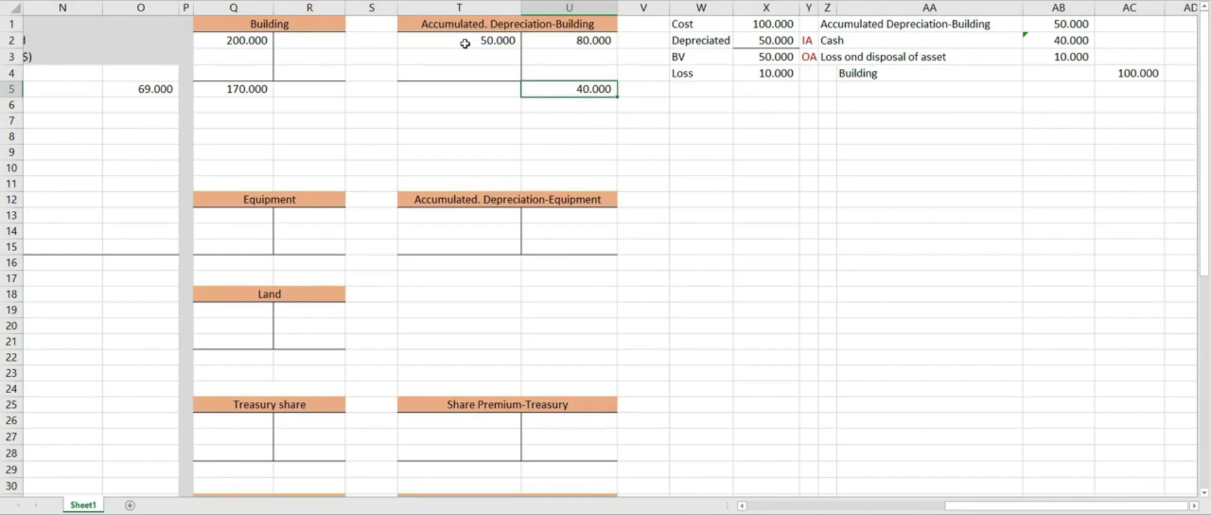
{"action": "key", "text": "Up"}
{"action": "key", "text": "Up"}
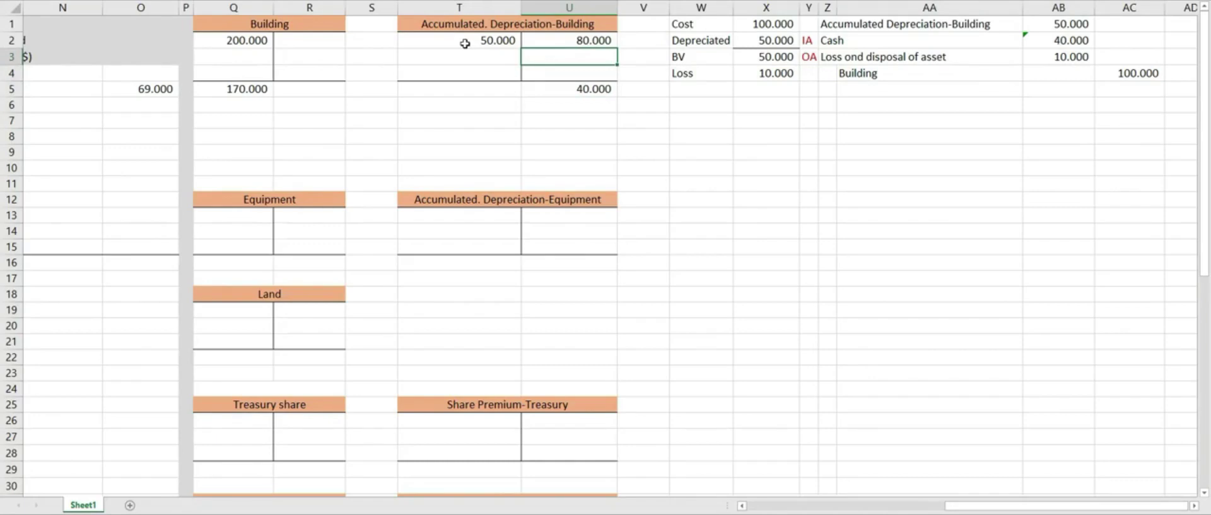
- Start a depreciation journal entry with "Depreciation Expense" in Z6 and "Accumulated Depreciation-Building" in AA7
{"action": "left_click", "coordinate": [830, 106]}
{"action": "type", "text": "Depreciation Expense"}
{"action": "key", "text": "Return"}
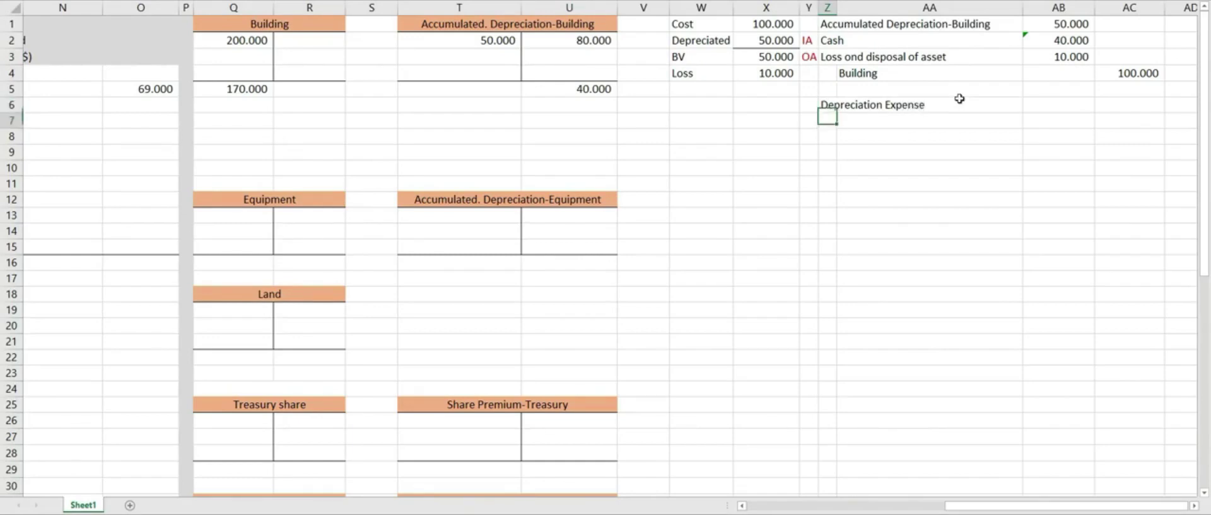
{"action": "key", "text": "Right"}
{"action": "type", "text": "Accumu"}
{"action": "type", "text": "lta"}
{"action": "type", "text": "ed D"}
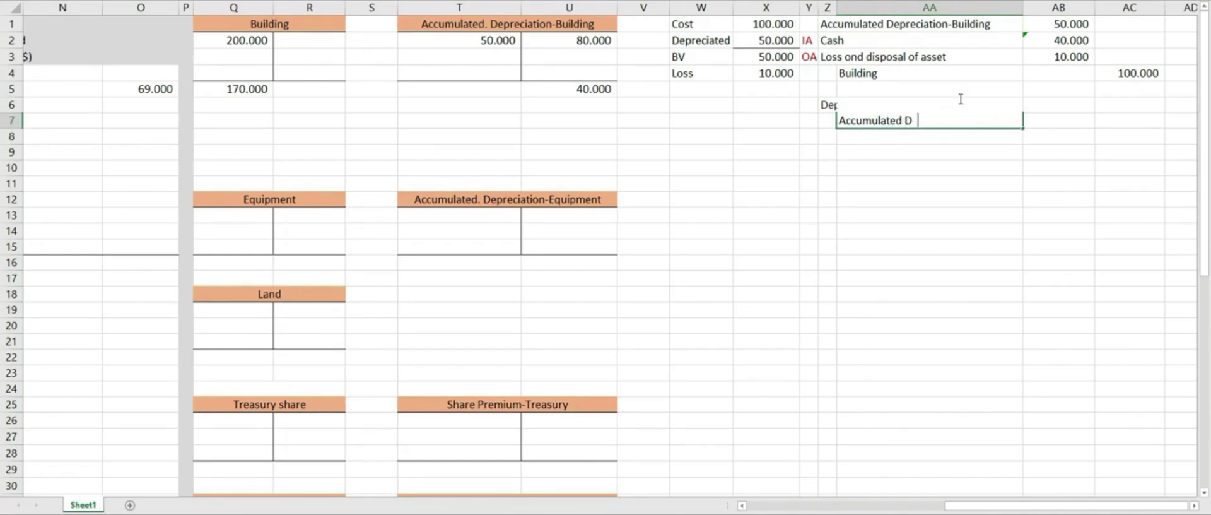
{"action": "type", "text": "epreciation-Building"}
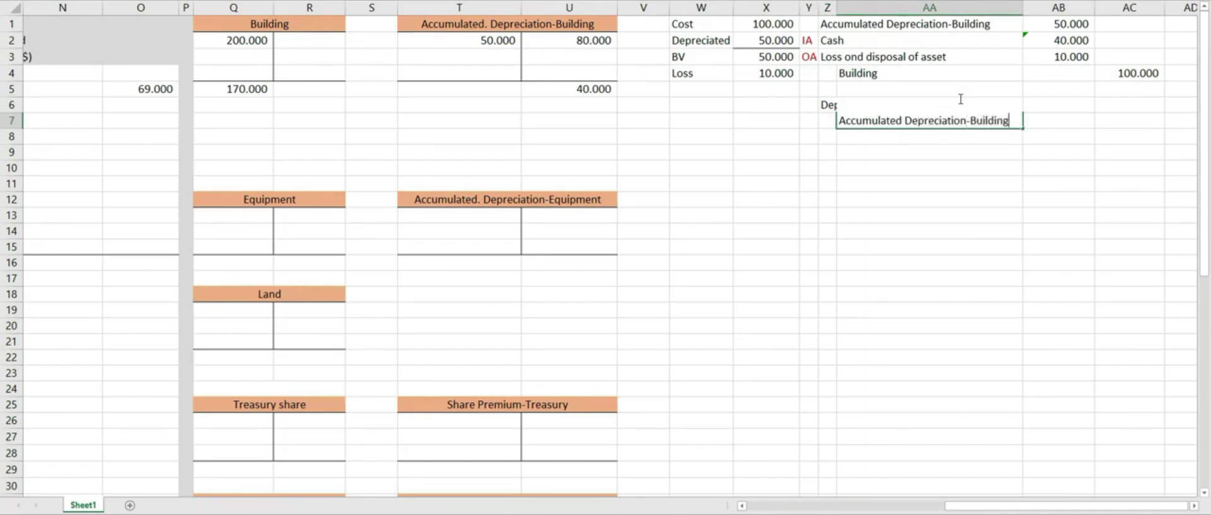
- Record 10000 as the depreciation expense debit in AB6 and as the accumulated depreciation credit in AC7
{"action": "left_click", "coordinate": [1071, 106]}
{"action": "type", "text": "=10000"}
{"action": "key", "text": "Return"}
{"action": "key", "text": "Right"}
{"action": "type", "text": "=10000"}
{"action": "key", "text": "Return"}
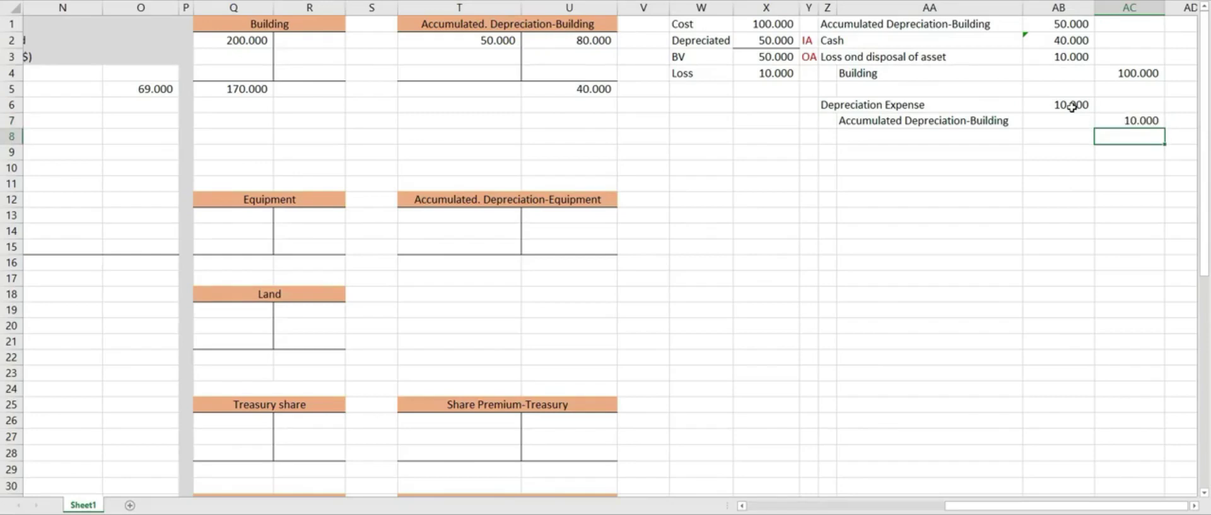
- Post the 10000 building depreciation to the credit side of the Accumulated Depreciation-Building T-account in U3
{"action": "left_click", "coordinate": [588, 56]}
{"action": "type", "text": "=10000"}
{"action": "key", "text": "Return"}
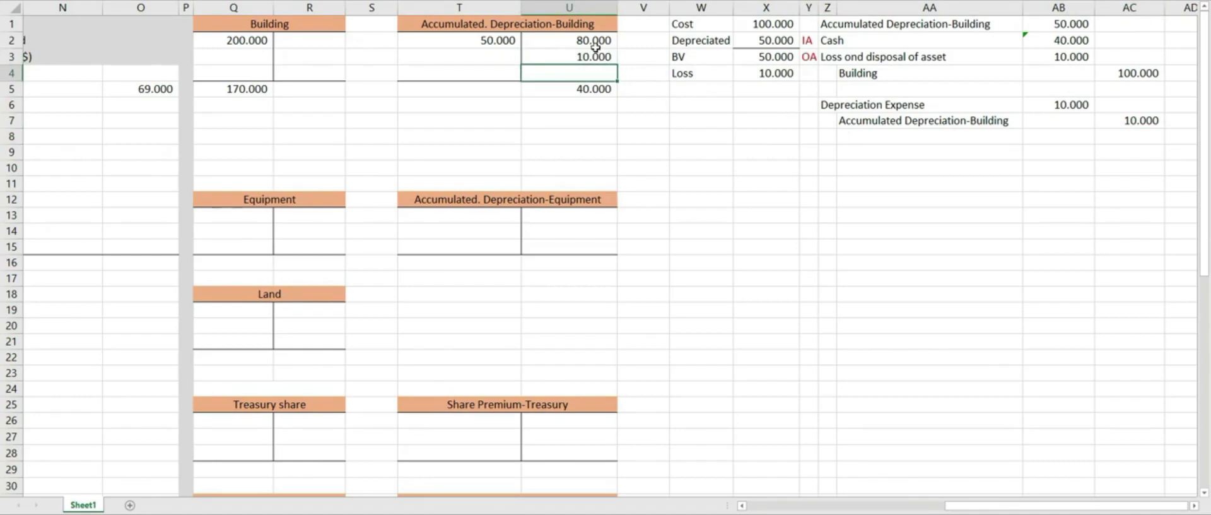
{"action": "left_click", "coordinate": [598, 89]}
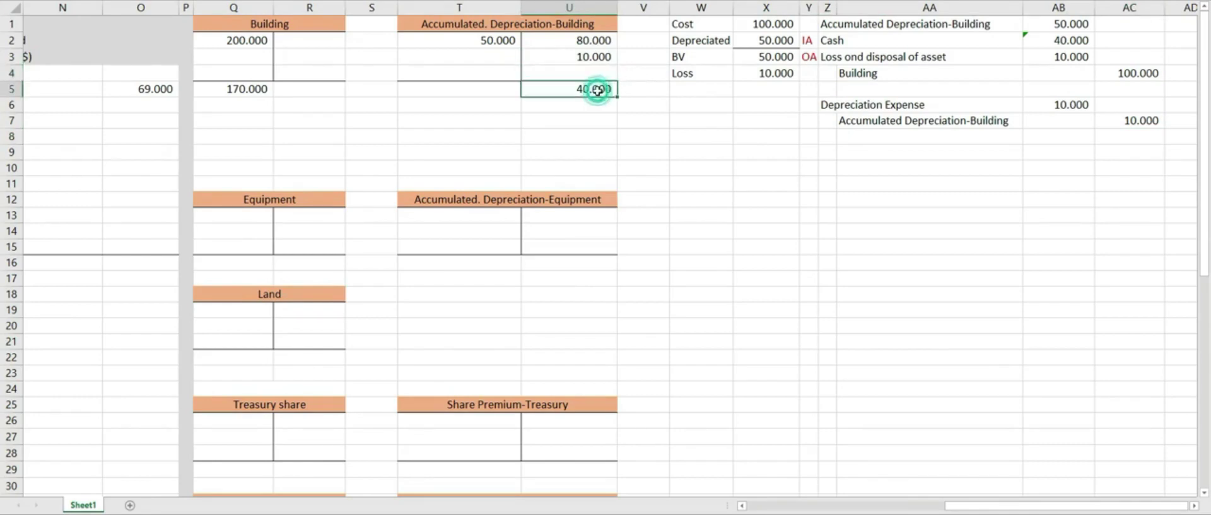
- Mark the Depreciation Expense line of the journal entry with "OA" in Y6
{"action": "left_click", "coordinate": [808, 106]}
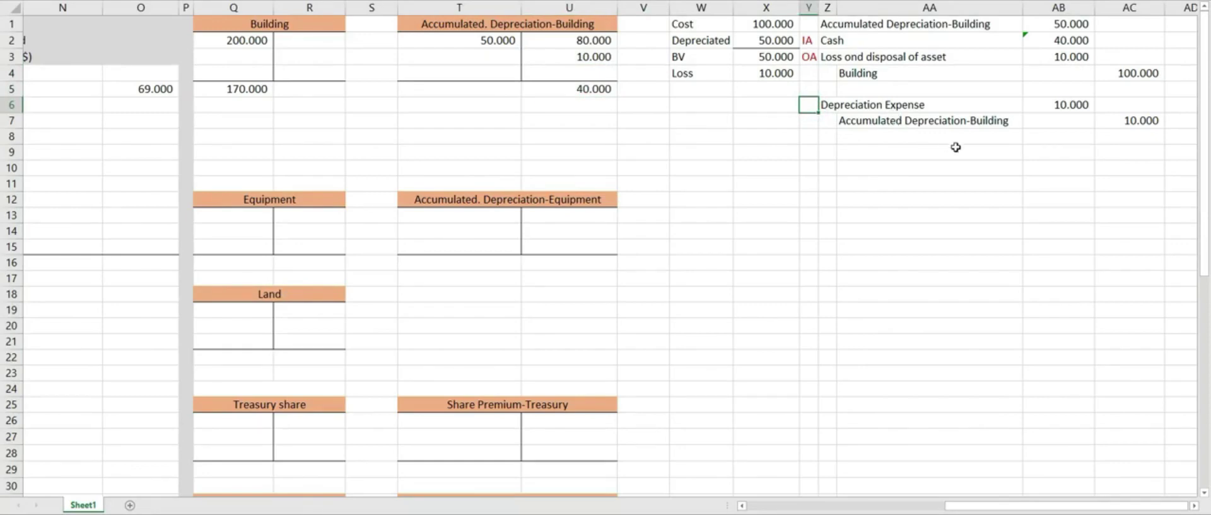
{"action": "type", "text": "OA"}
{"action": "left_click", "coordinate": [906, 194]}
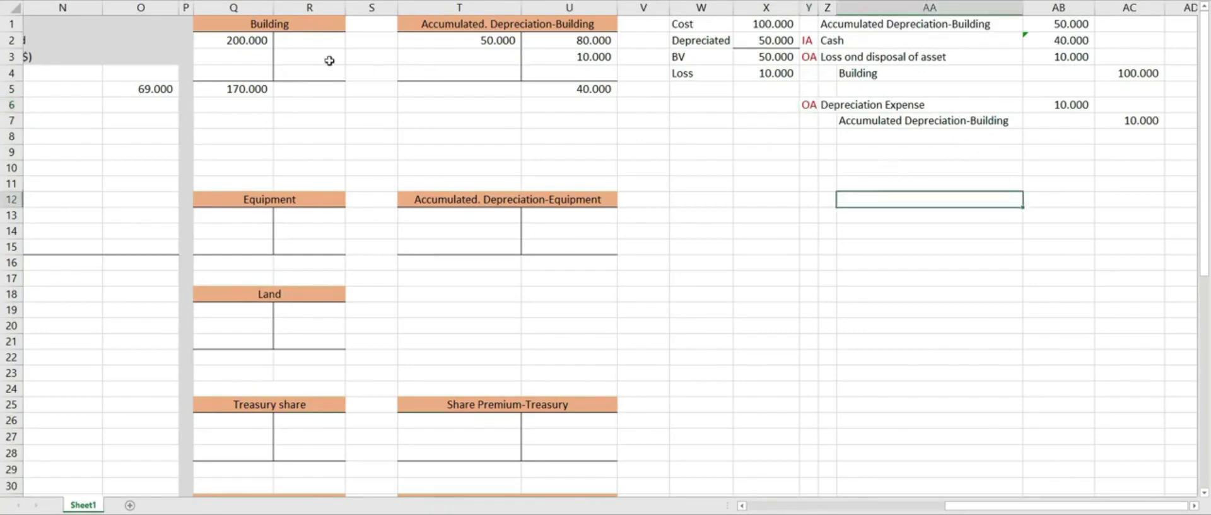
- Post the 100000 cost of the sold building to the credit side of the Building T-account in R2
{"action": "left_click", "coordinate": [311, 42]}
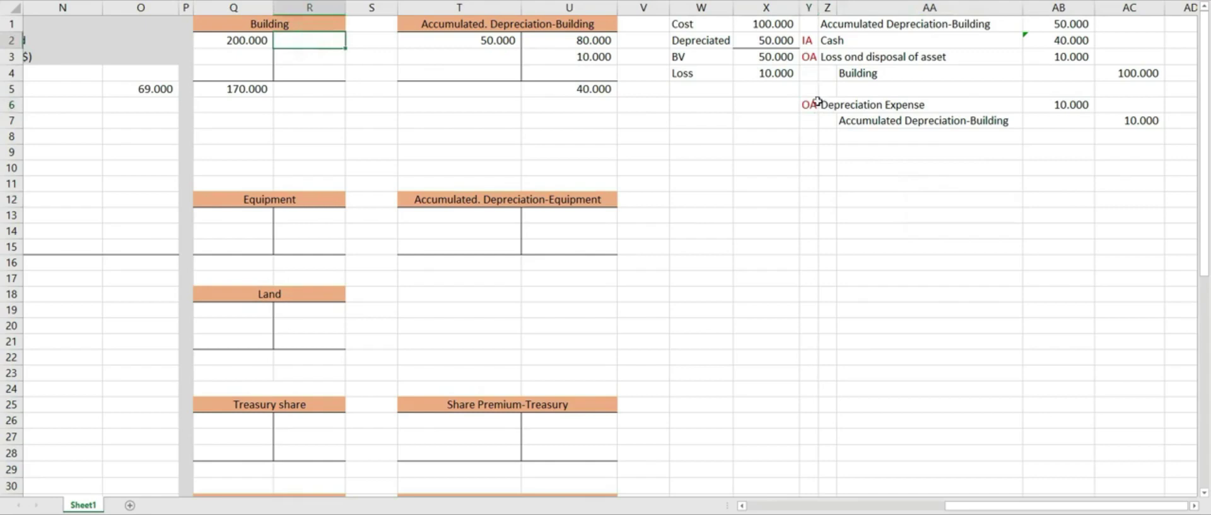
{"action": "left_click", "coordinate": [1133, 74]}
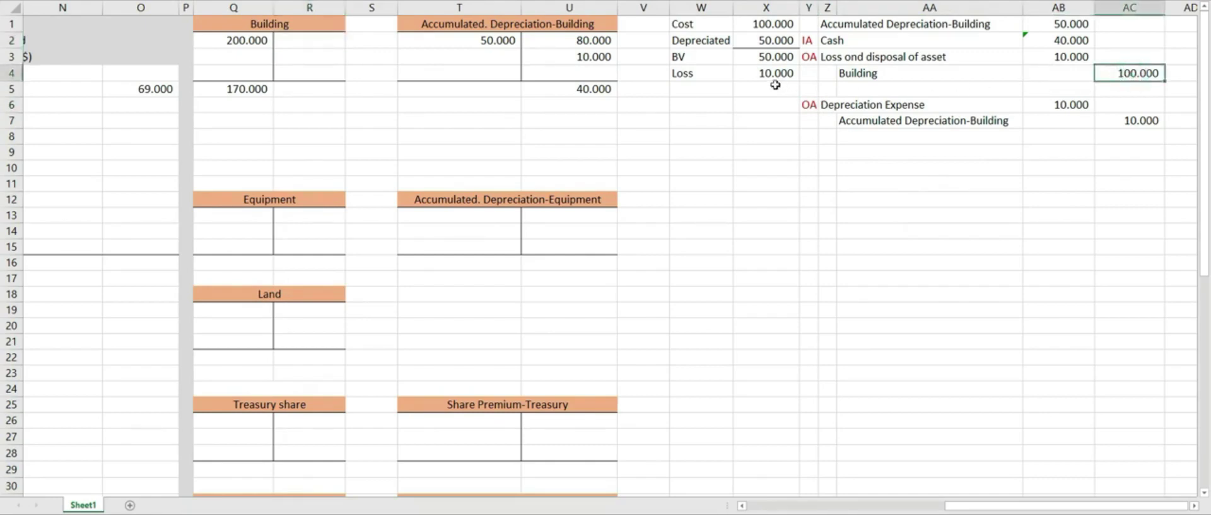
{"action": "left_click", "coordinate": [320, 44]}
{"action": "type", "text": "=100000"}
{"action": "key", "text": "Return"}
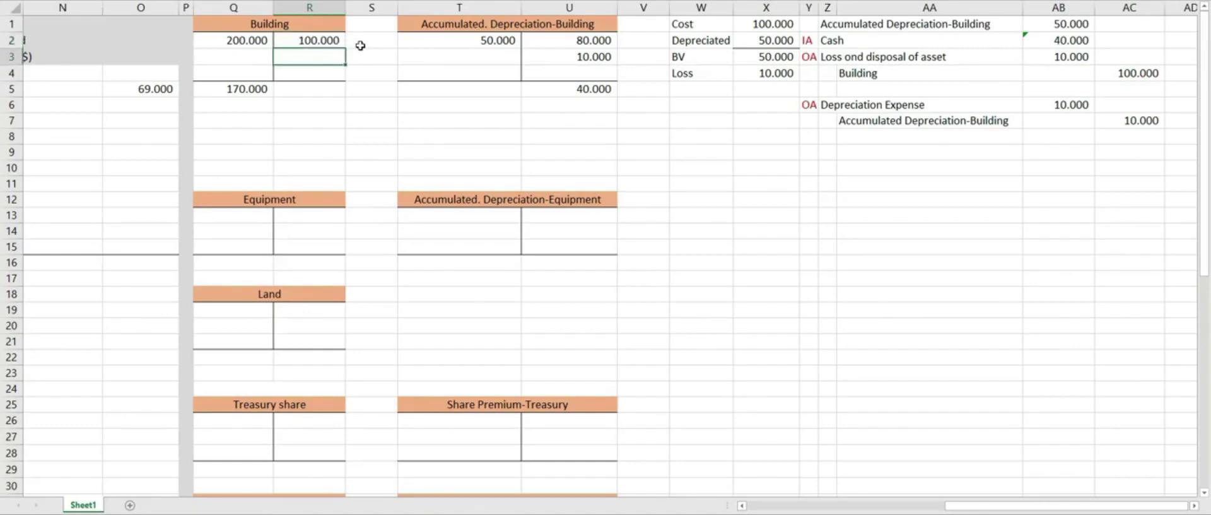
- Enter the 70.000 building purchase on the debit side of the Building T-account in Q3
{"action": "left_click", "coordinate": [246, 48]}
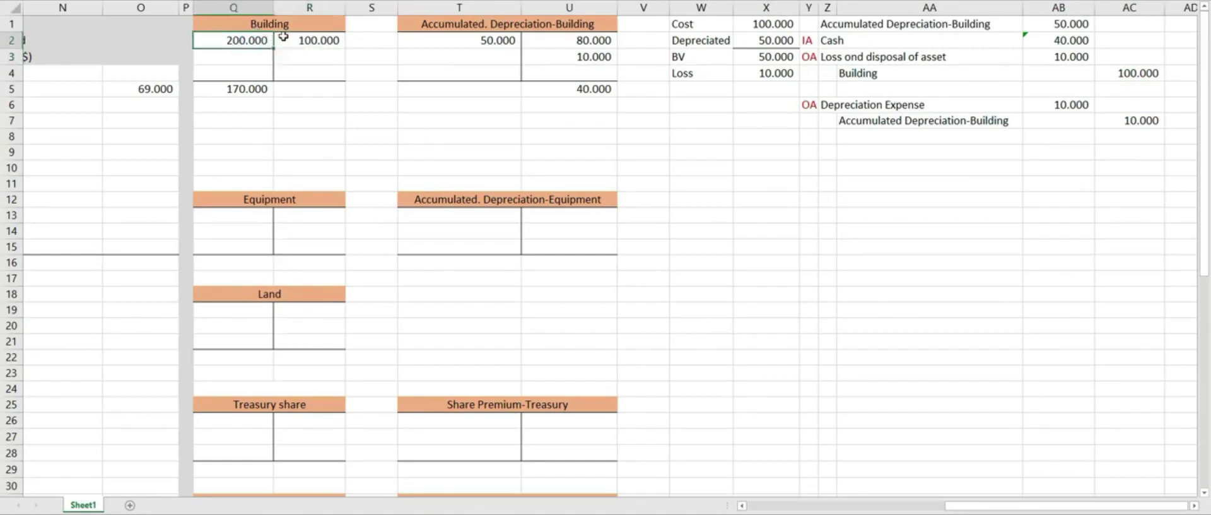
{"action": "left_click", "coordinate": [315, 44]}
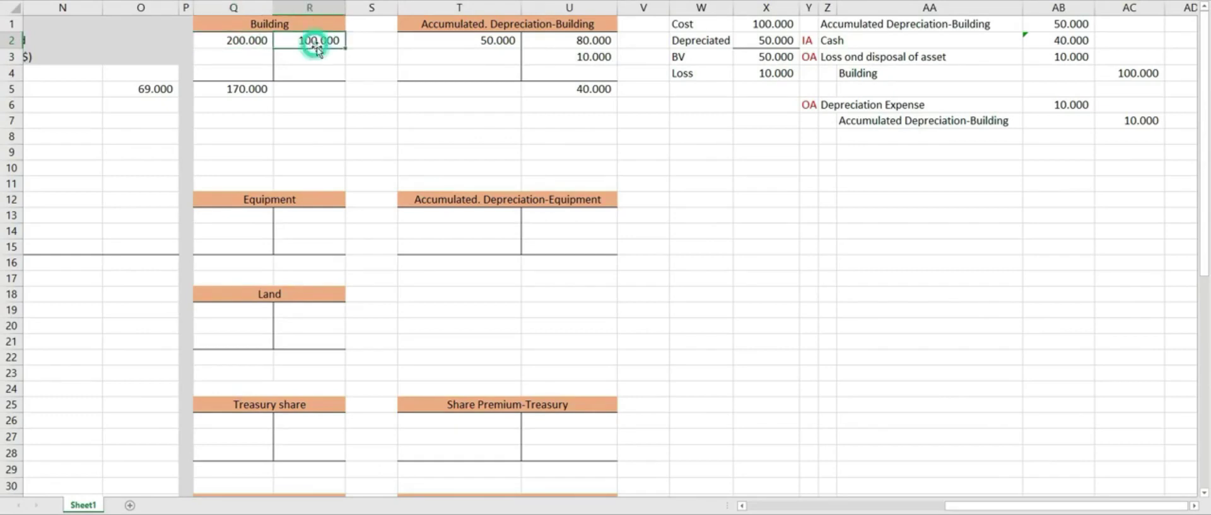
{"action": "left_click", "coordinate": [251, 58]}
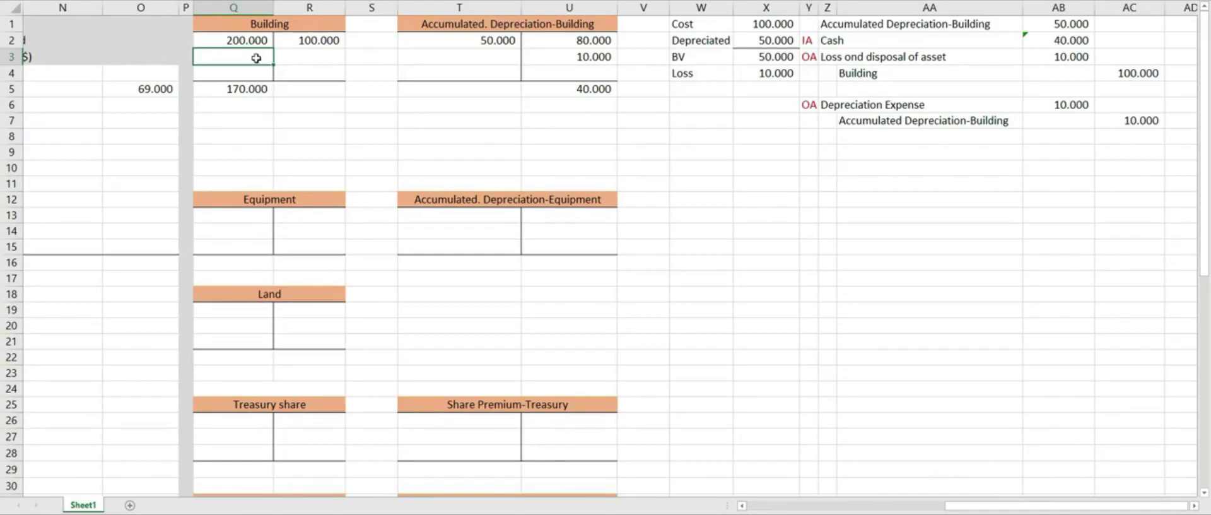
{"action": "type", "text": "70."}
{"action": "type", "text": "0000"}
{"action": "key", "text": "Return"}
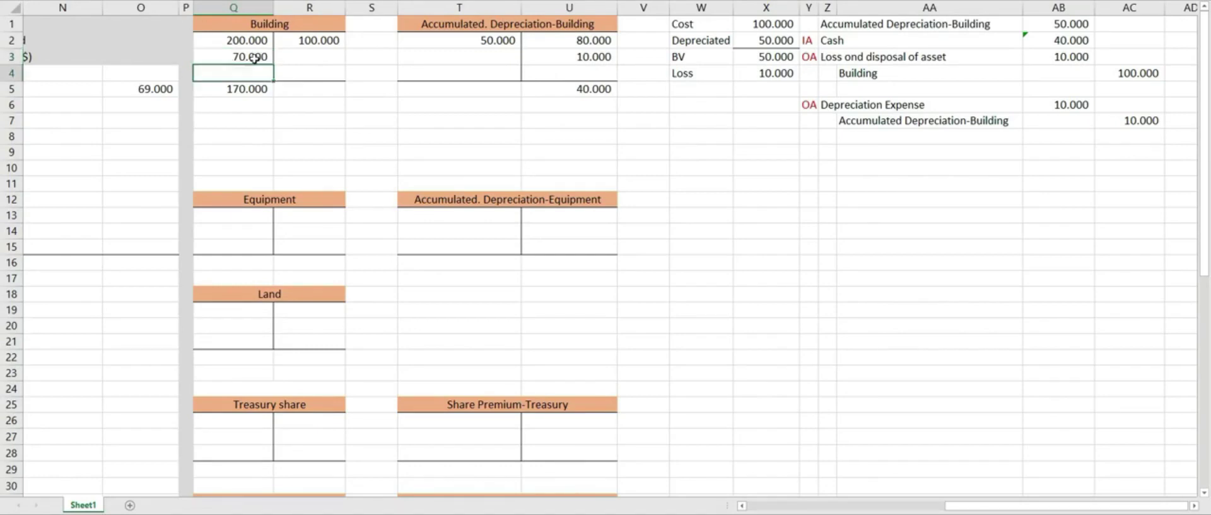
- Check the additional information on building purchases, and title the matching journal entry "Building" in Z9 and "Bonds Payable" in AA10
{"action": "left_click_drag", "start_coordinate": [1003, 510], "coordinate": [800, 510]}
{"action": "scroll", "coordinate": [431, 365], "scroll_direction": "down", "scroll_amount": 5}
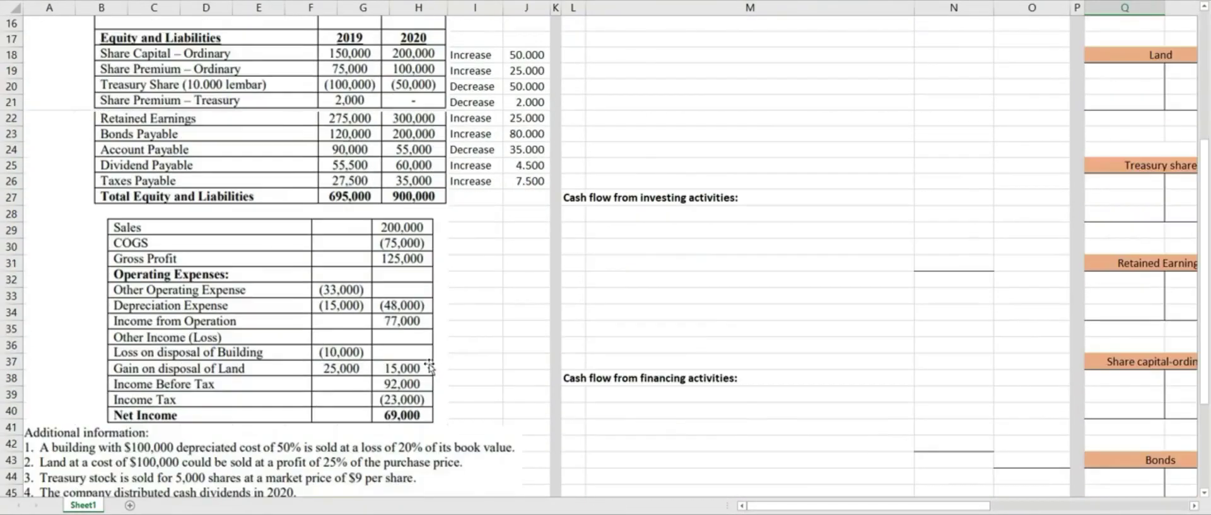
{"action": "scroll", "coordinate": [431, 366], "scroll_direction": "down", "scroll_amount": 3}
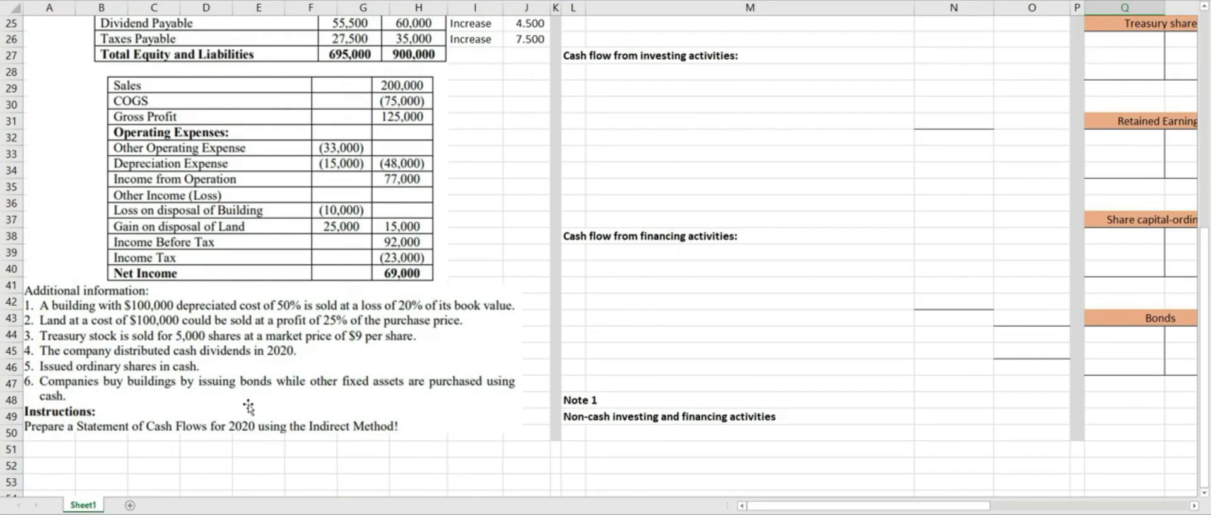
{"action": "scroll", "coordinate": [845, 411], "scroll_direction": "up", "scroll_amount": 8}
{"action": "left_click_drag", "start_coordinate": [868, 505], "coordinate": [1066, 492]}
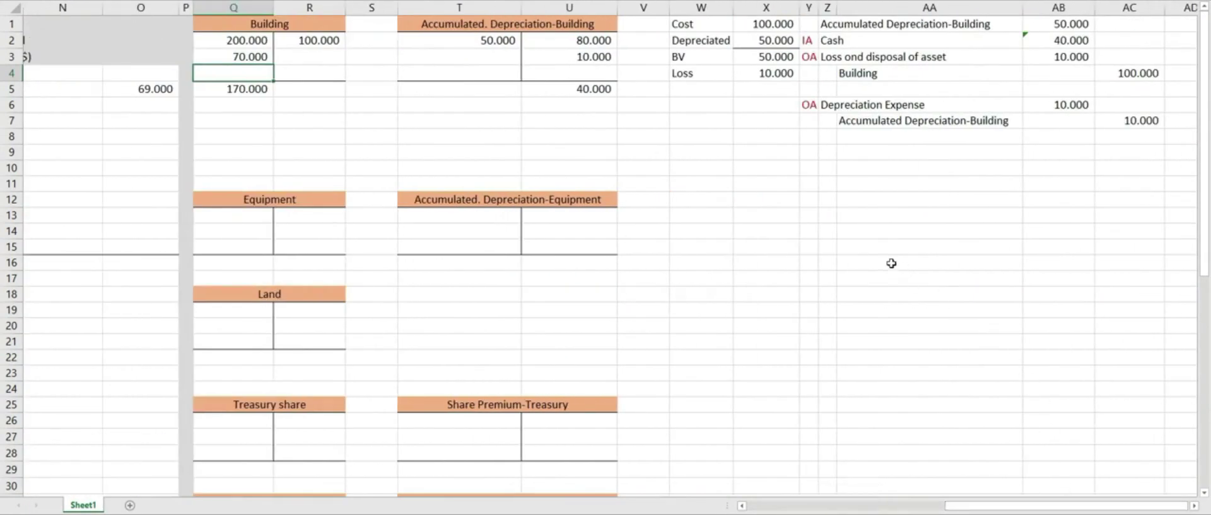
{"action": "left_click", "coordinate": [833, 152]}
{"action": "type", "text": "Building"}
{"action": "key", "text": "Return"}
{"action": "key", "text": "Right"}
{"action": "type", "text": "Bonds Payable"}
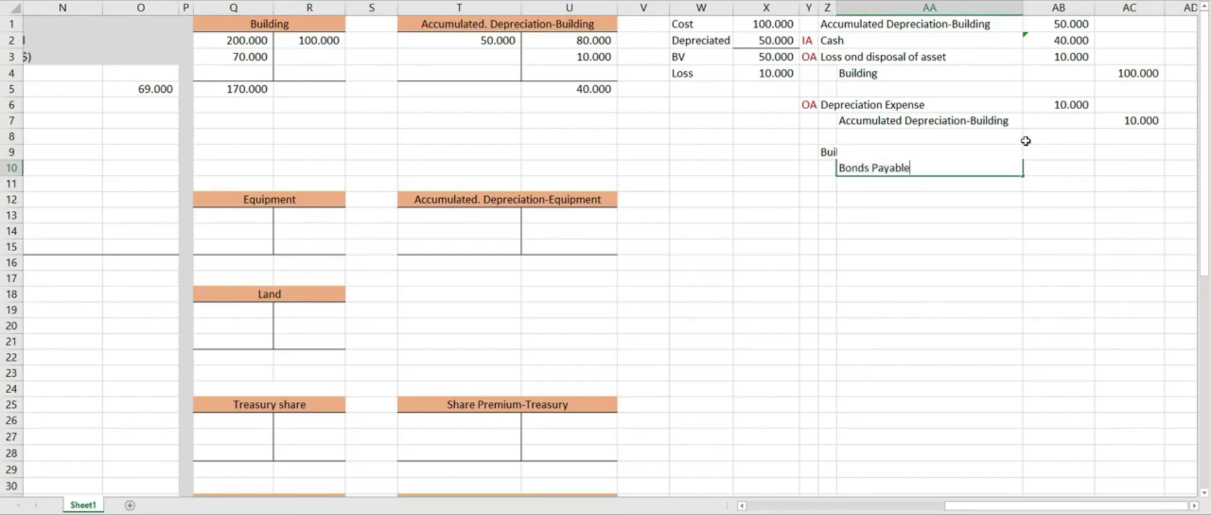
- Debit Building with 70000 in AB9 and credit Bonds Payable in AC10 with a reference to AB9
{"action": "left_click", "coordinate": [1026, 146]}
{"action": "type", "text": "=70"}
{"action": "type", "text": "000"}
{"action": "key", "text": "Return"}
{"action": "key", "text": "Right"}
{"action": "type", "text": "="}
{"action": "key", "text": "Up"}
{"action": "key", "text": "Left"}
{"action": "key", "text": "Return"}
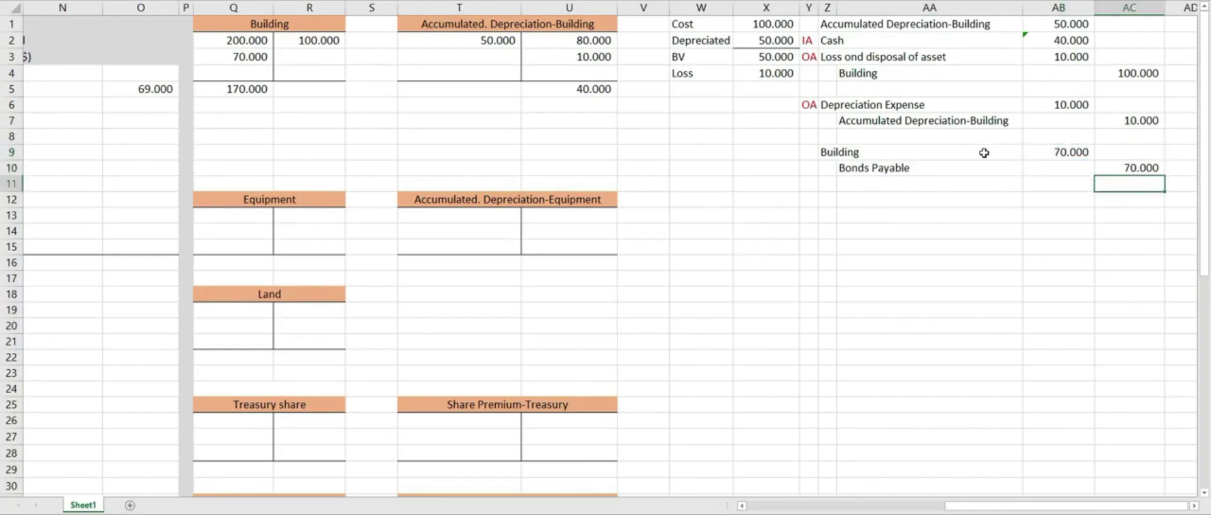
{"action": "left_click", "coordinate": [850, 171]}
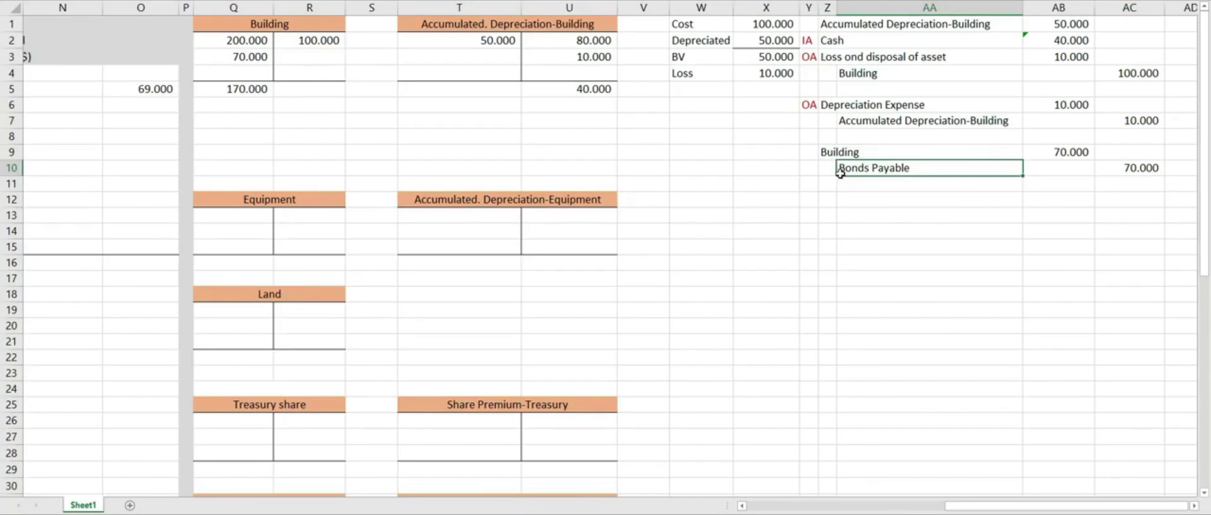
{"action": "left_click", "coordinate": [849, 194]}
{"action": "left_click", "coordinate": [826, 152]}
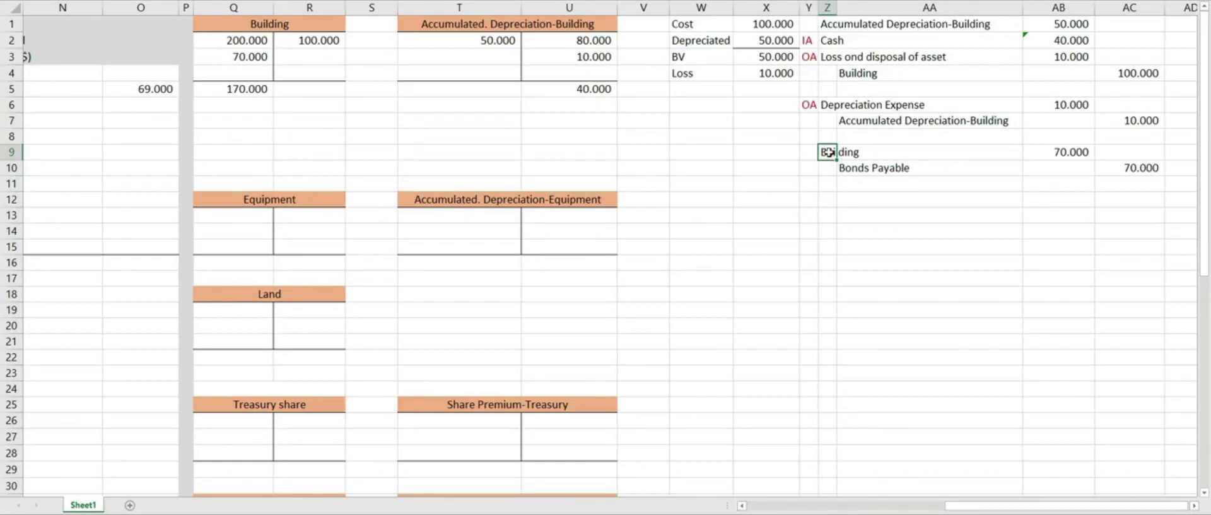
{"action": "left_click", "coordinate": [871, 207]}
{"action": "left_click", "coordinate": [808, 152]}
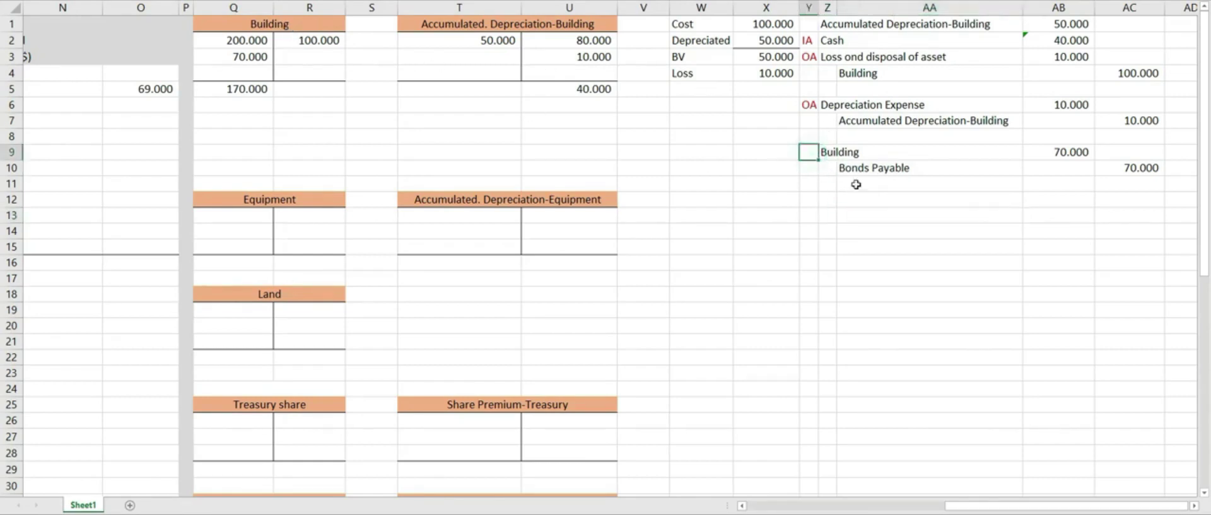
- Enter 10000 for Depreciation Expense-Building in N6 of the operating activities section
{"action": "left_click", "coordinate": [927, 104]}
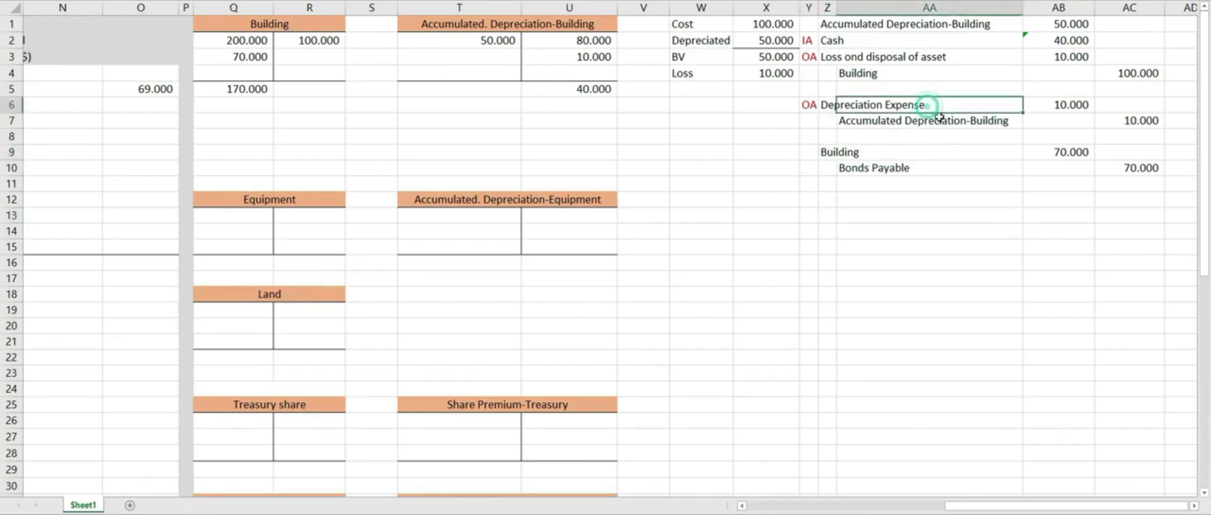
{"action": "left_click", "coordinate": [824, 104]}
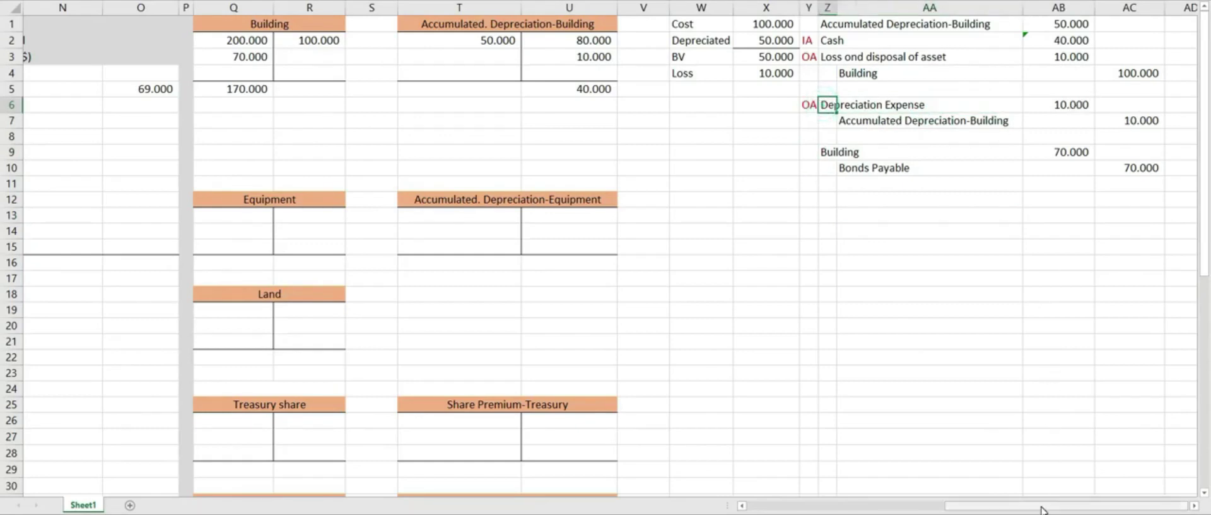
{"action": "left_click_drag", "start_coordinate": [1042, 510], "coordinate": [995, 510]}
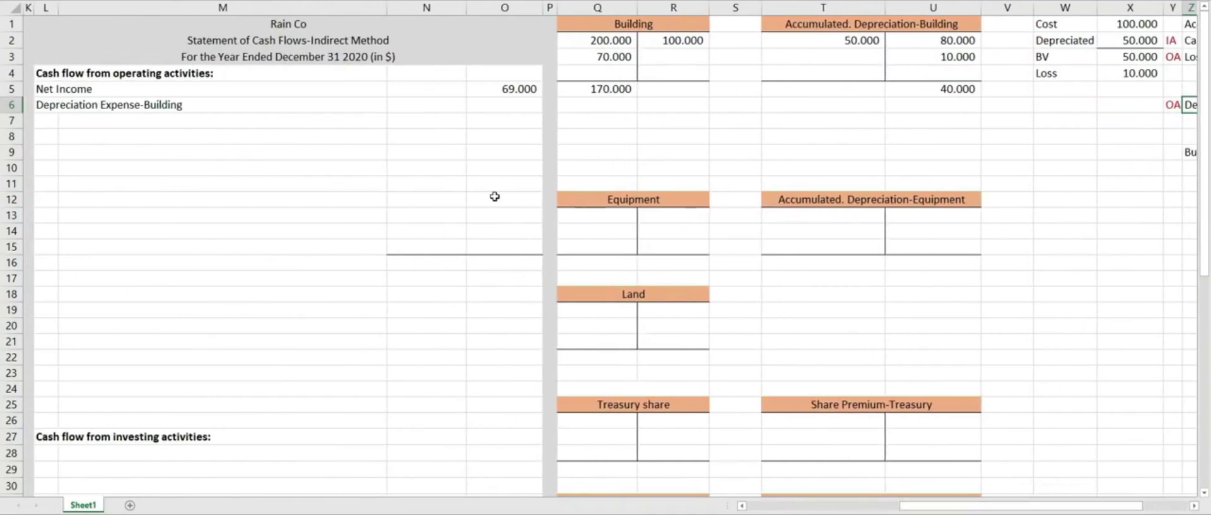
{"action": "left_click", "coordinate": [435, 107]}
{"action": "type", "text": "=10000"}
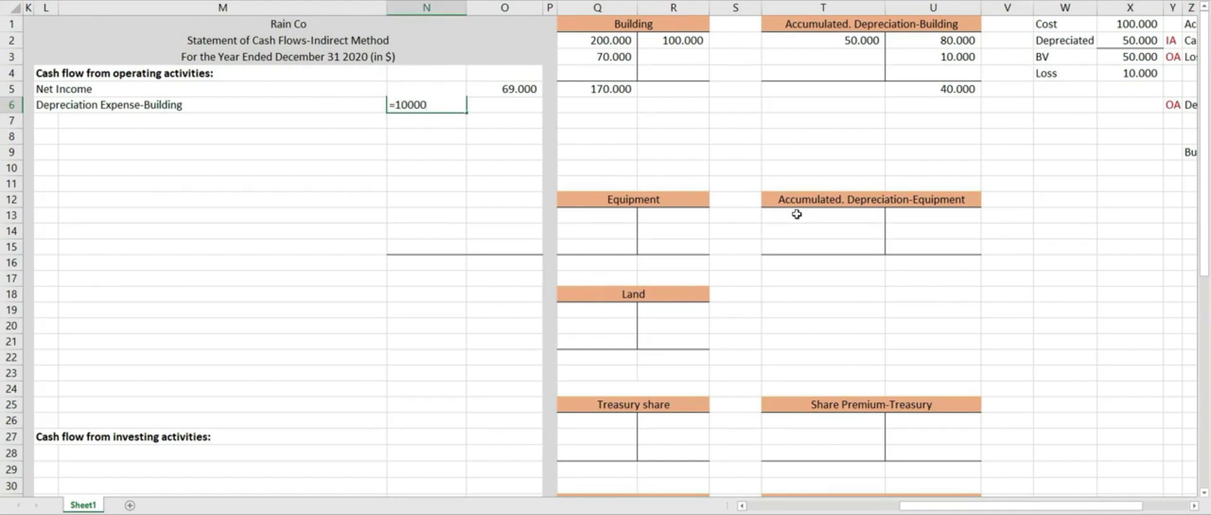
{"action": "key", "text": "Return"}
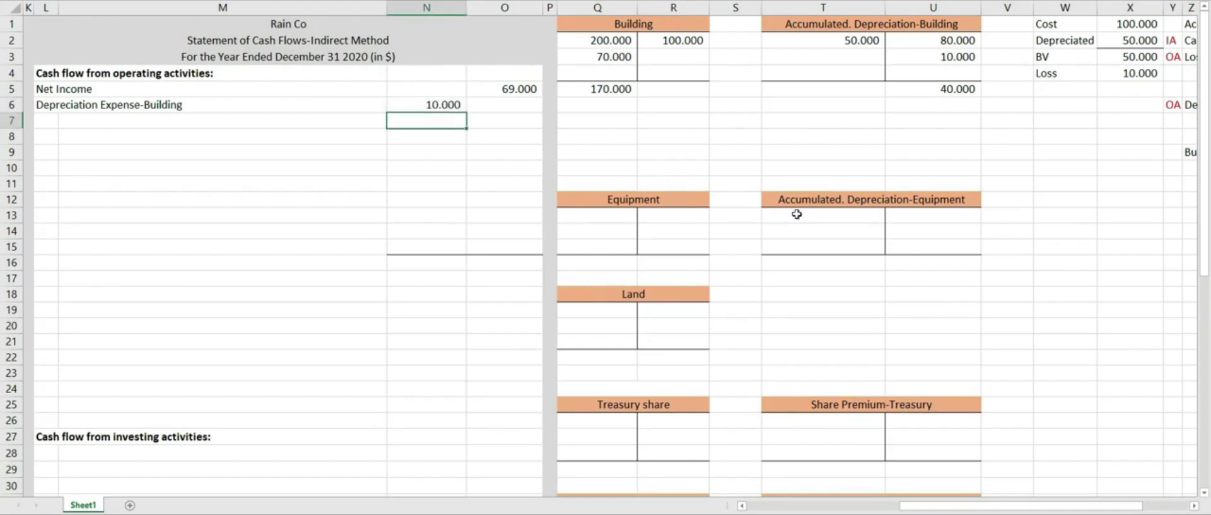
- Add the line "Depreciation Expense-Equipment" in L7 of the operating activities section
{"action": "left_click", "coordinate": [153, 107]}
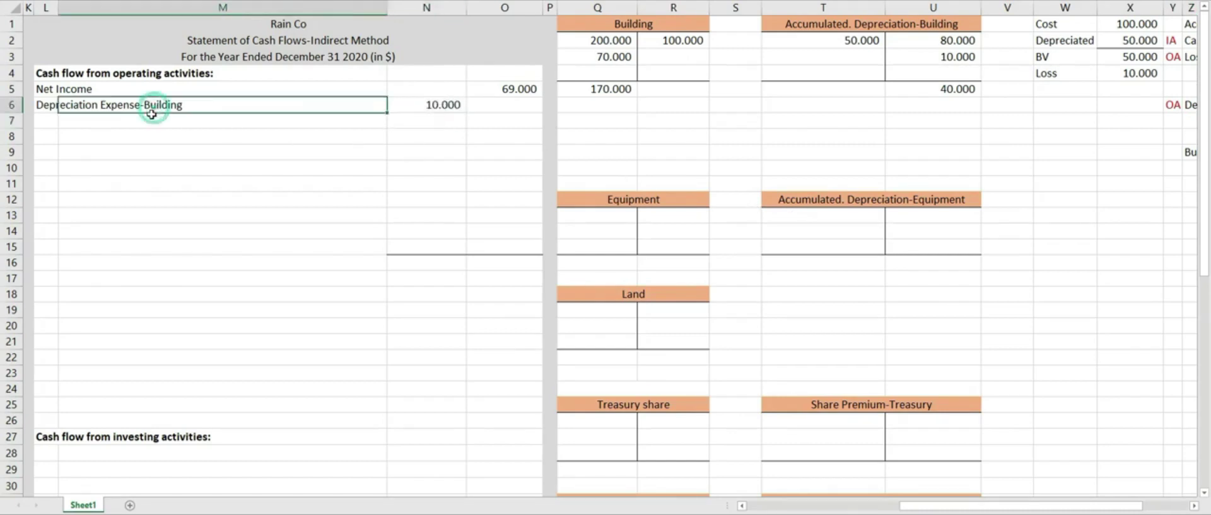
{"action": "left_click", "coordinate": [175, 148]}
{"action": "left_click", "coordinate": [43, 122]}
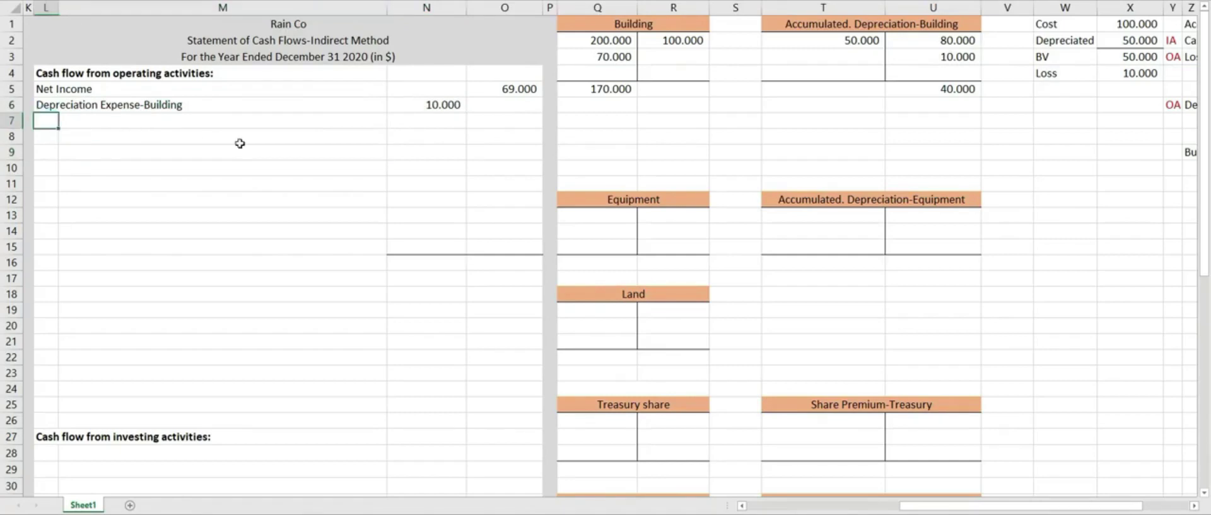
{"action": "type", "text": "Depreciation Expense-Building"}
{"action": "type", "text": "itaion"}
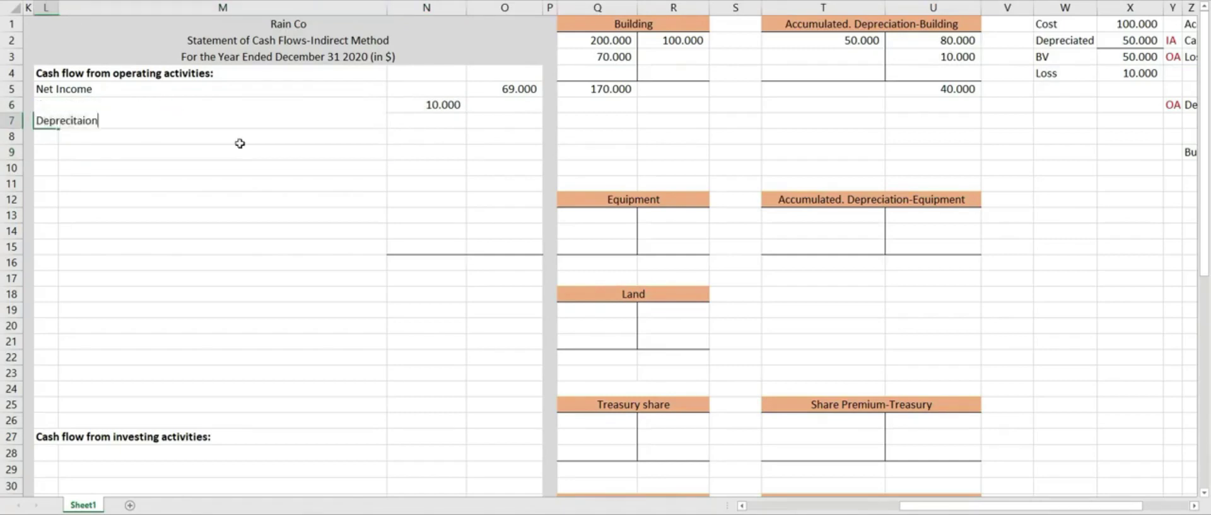
{"action": "key", "text": "BackSpace"}
{"action": "type", "text": "iation Epxn"}
{"action": "key", "text": "BackSpace"}
{"action": "key", "text": "BackSpace"}
{"action": "type", "text": "xpense-Equipme"}
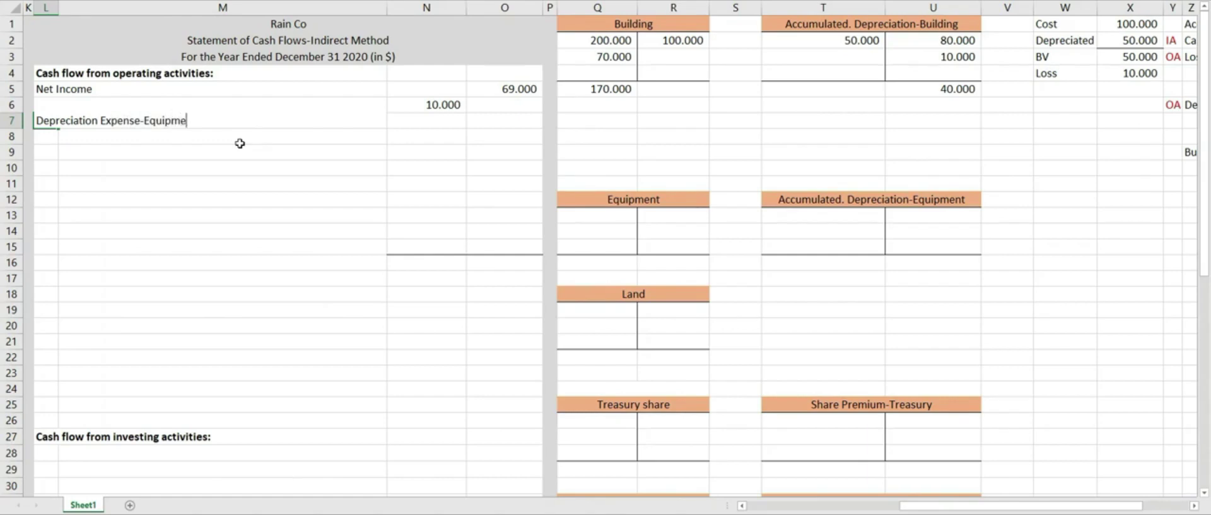
{"action": "type", "text": "nt"}
{"action": "key", "text": "Return"}
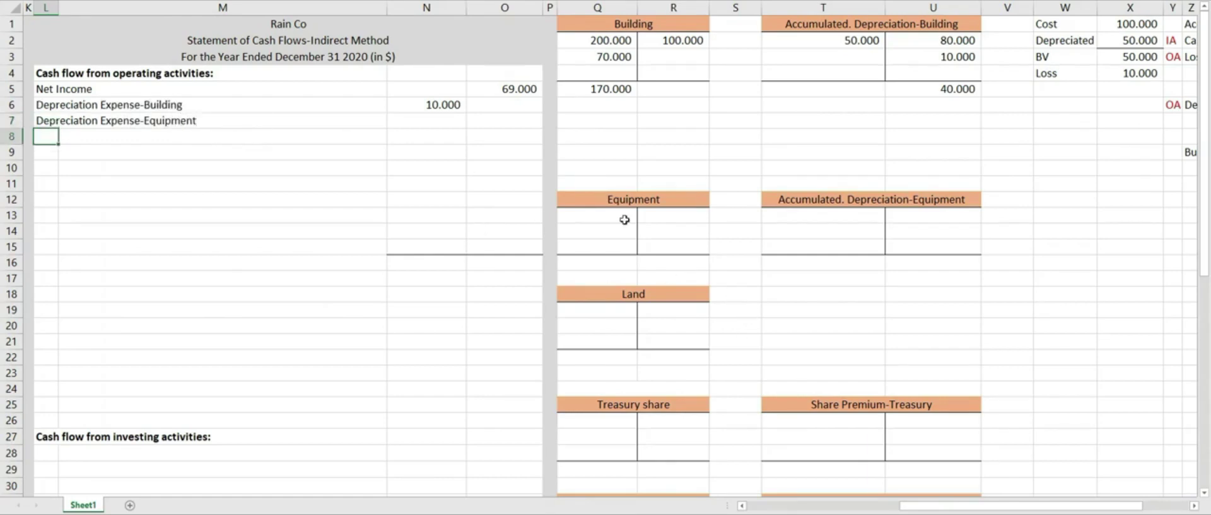
- Enter the Equipment T-account's 2019 opening balance of 55.000 in Q13 and its 2020 ending balance of 100.000 in Q16
{"action": "left_click", "coordinate": [624, 219]}
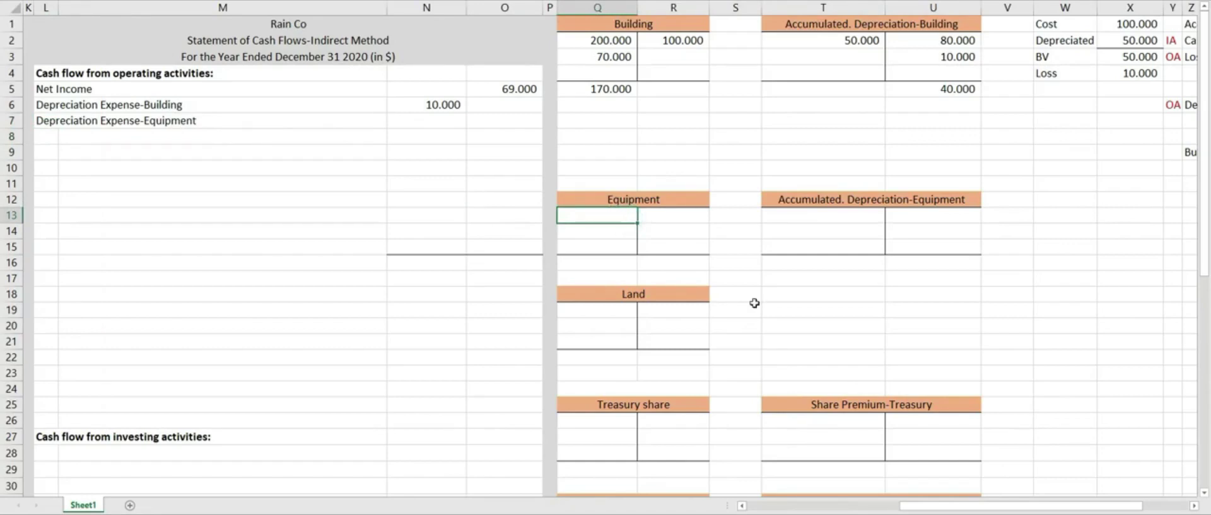
{"action": "left_click_drag", "start_coordinate": [932, 505], "coordinate": [782, 509]}
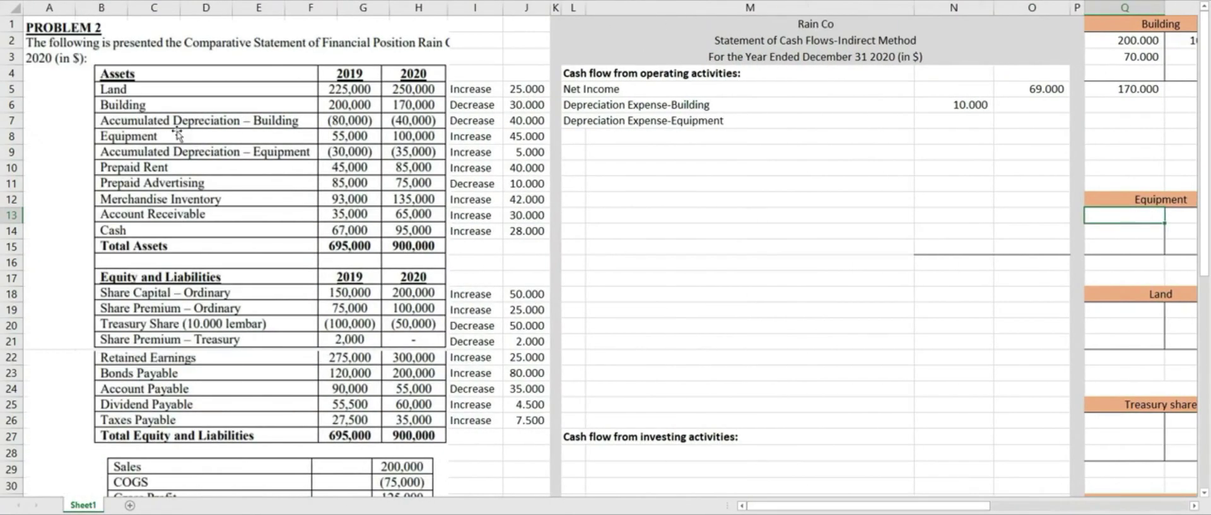
{"action": "type", "text": "55.000"}
{"action": "key", "text": "Return"}
{"action": "left_click", "coordinate": [1135, 264]}
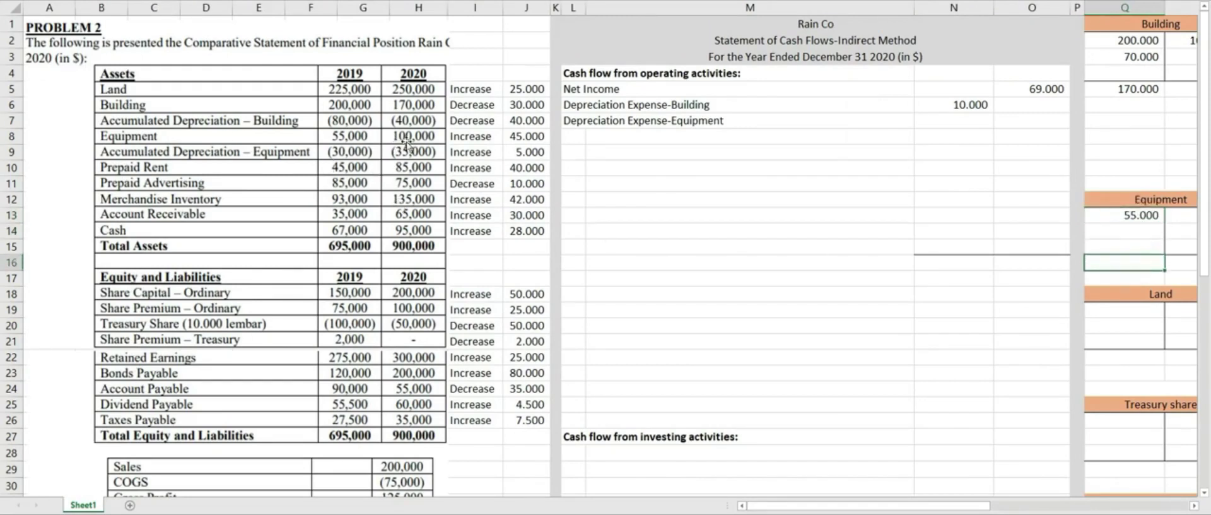
{"action": "type", "text": "100000"}
{"action": "key", "text": "Return"}
- Enter the Accumulated Depreciation-Equipment opening balance of 30.000 in U13 and ending balance of 35.000 in U16
{"action": "scroll", "coordinate": [1029, 219], "scroll_direction": "right", "scroll_amount": 6}
{"action": "left_click", "coordinate": [1050, 218]}
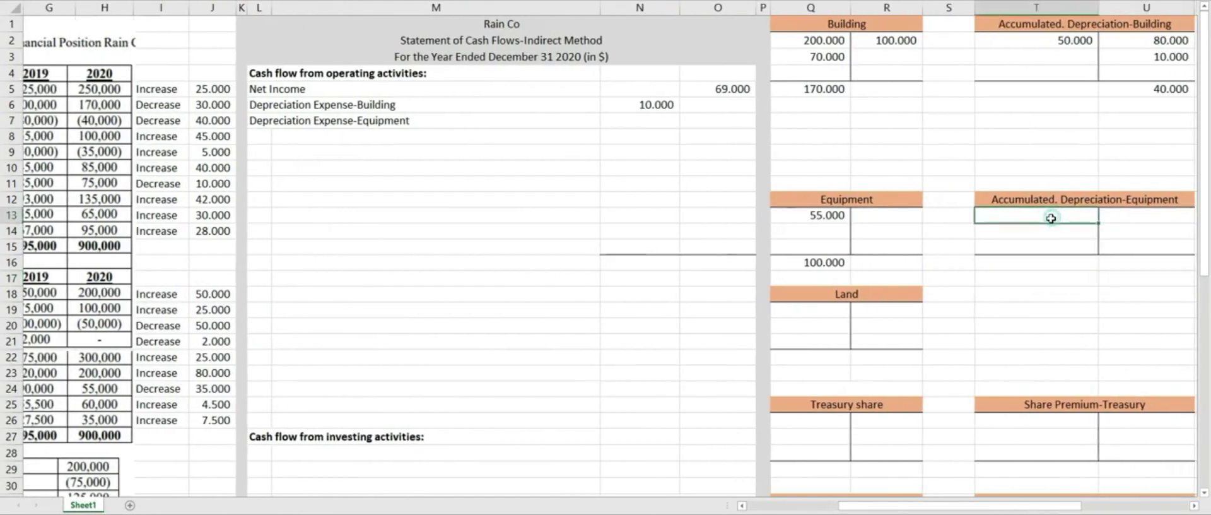
{"action": "scroll", "coordinate": [1028, 494], "scroll_direction": "left", "scroll_amount": 6}
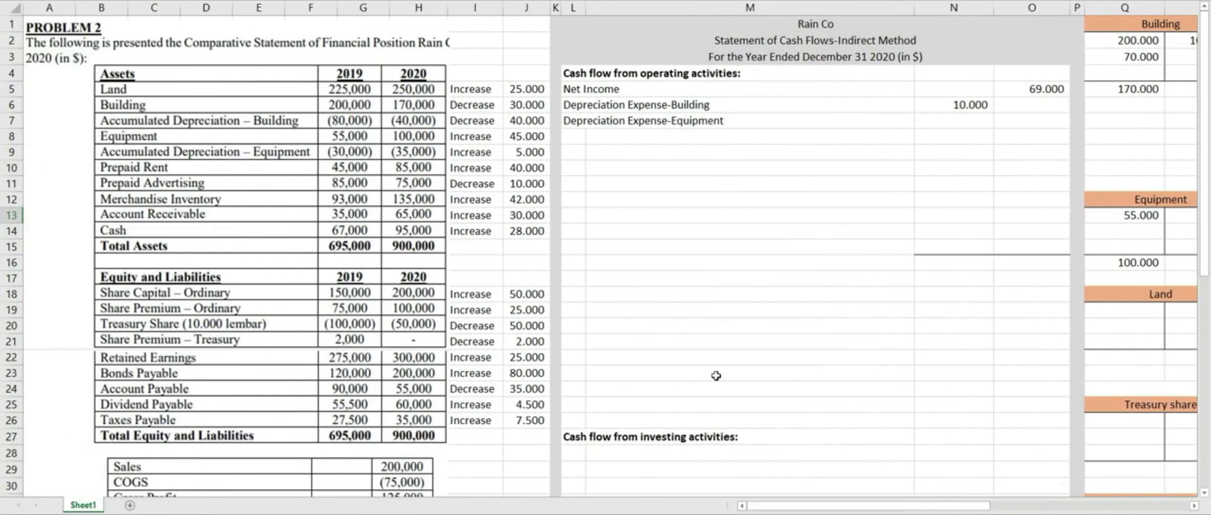
{"action": "left_click_drag", "start_coordinate": [961, 510], "coordinate": [1068, 511]}
{"action": "left_click", "coordinate": [1082, 216]}
{"action": "type", "text": "30000"}
{"action": "key", "text": "Return"}
{"action": "left_click_drag", "start_coordinate": [990, 511], "coordinate": [1047, 511]}
{"action": "left_click", "coordinate": [1075, 262]}
{"action": "type", "text": "3"}
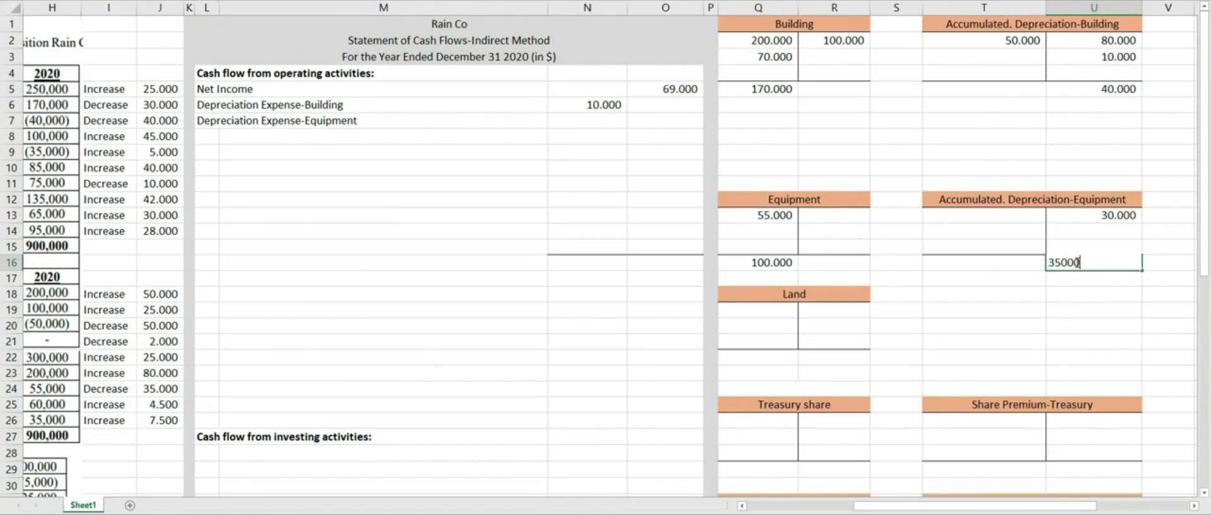
{"action": "type", "text": "5.000"}
{"action": "key", "text": "Return"}
- Check the additional information for equipment transactions and compare the Equipment T-account's opening and ending balances
{"action": "left_click_drag", "start_coordinate": [1021, 510], "coordinate": [914, 511]}
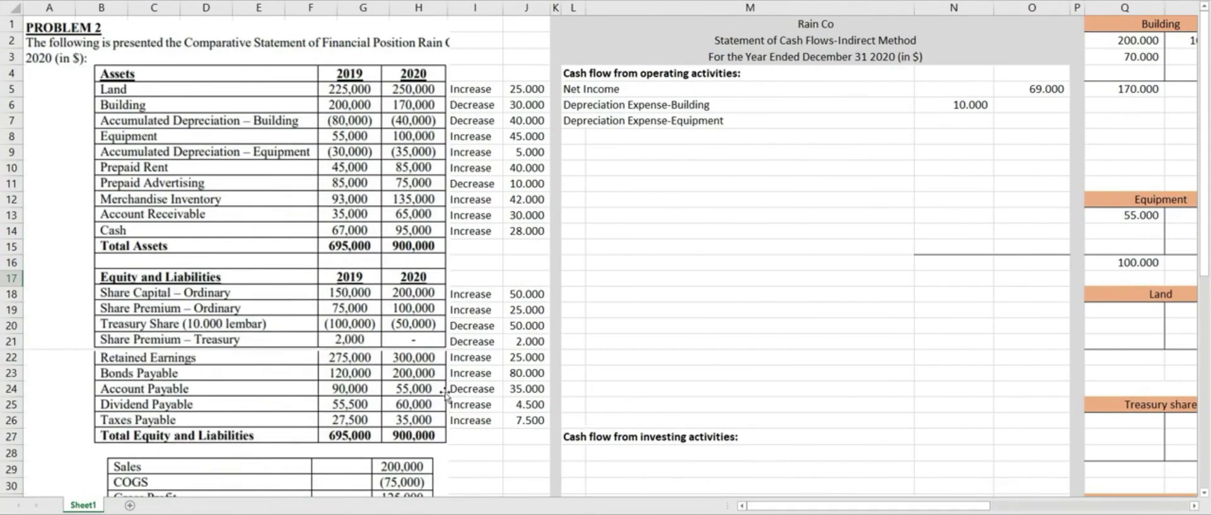
{"action": "scroll", "coordinate": [445, 394], "scroll_direction": "down", "scroll_amount": 7}
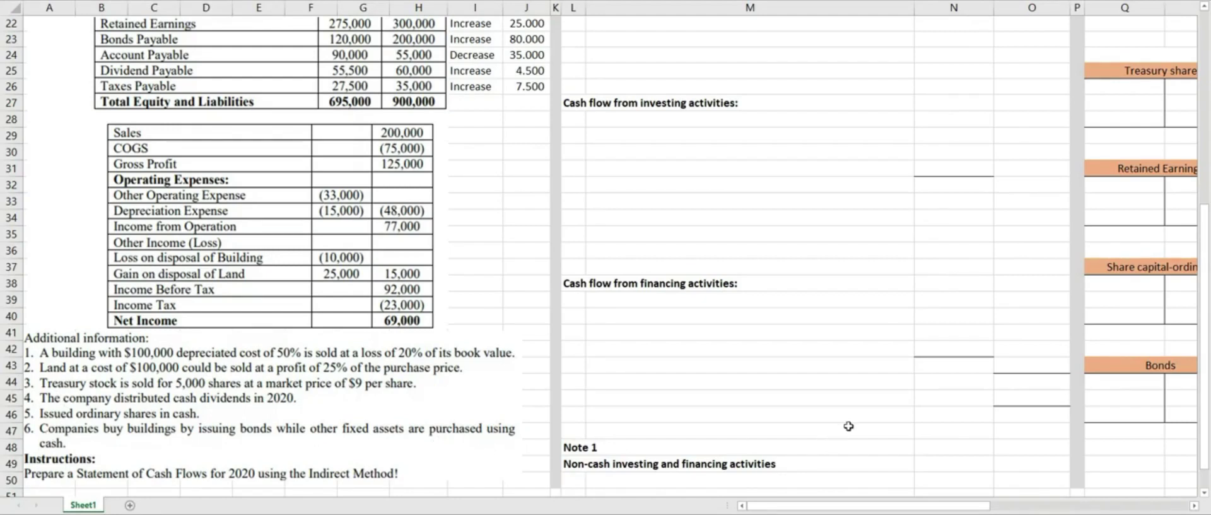
{"action": "scroll", "coordinate": [877, 417], "scroll_direction": "up", "scroll_amount": 7}
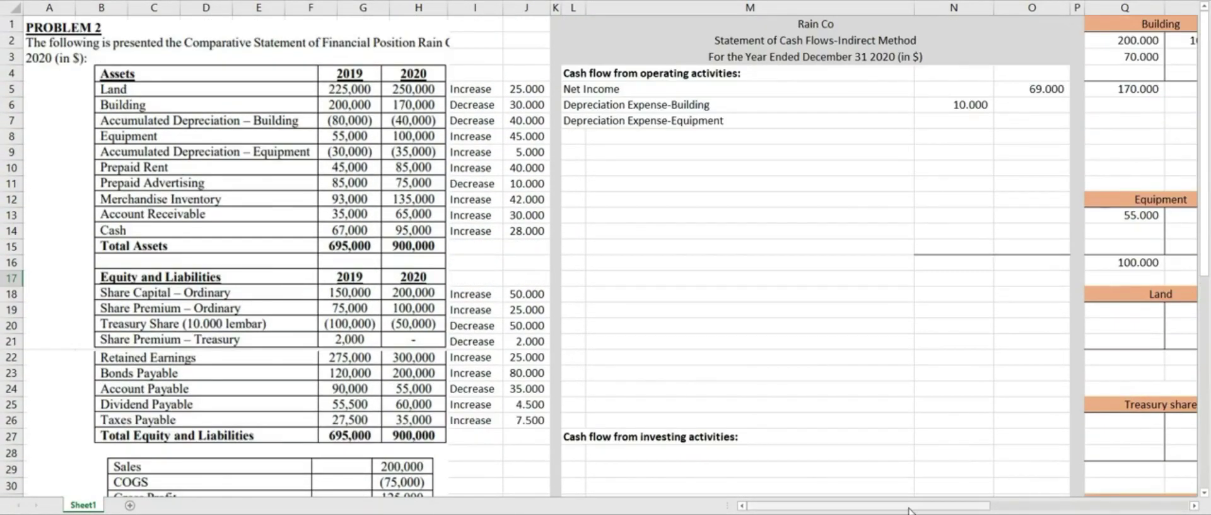
{"action": "scroll", "coordinate": [914, 505], "scroll_direction": "right", "scroll_amount": 5}
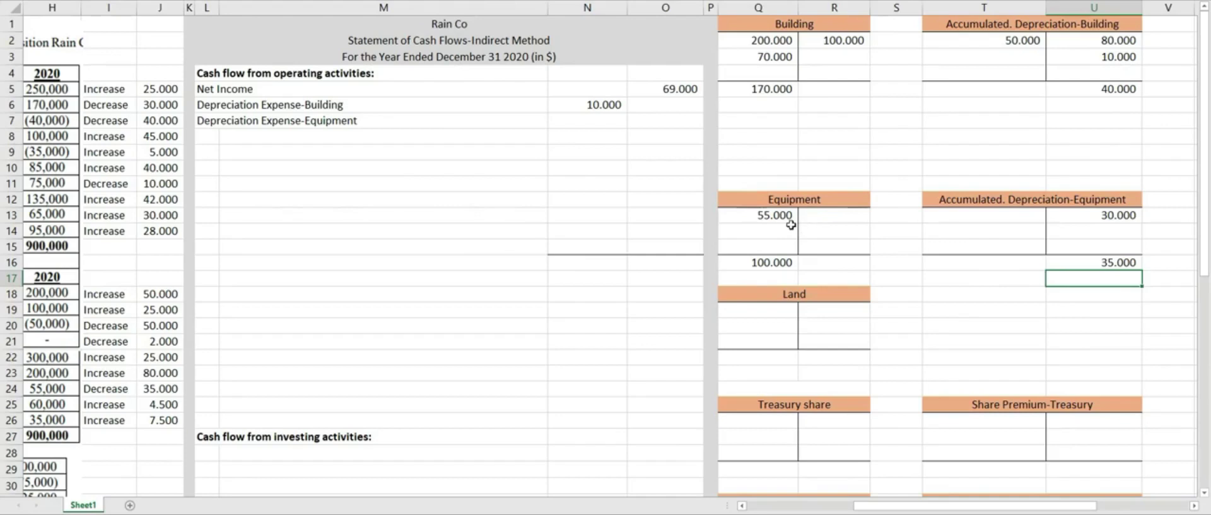
{"action": "left_click", "coordinate": [790, 219]}
{"action": "left_click", "coordinate": [778, 260]}
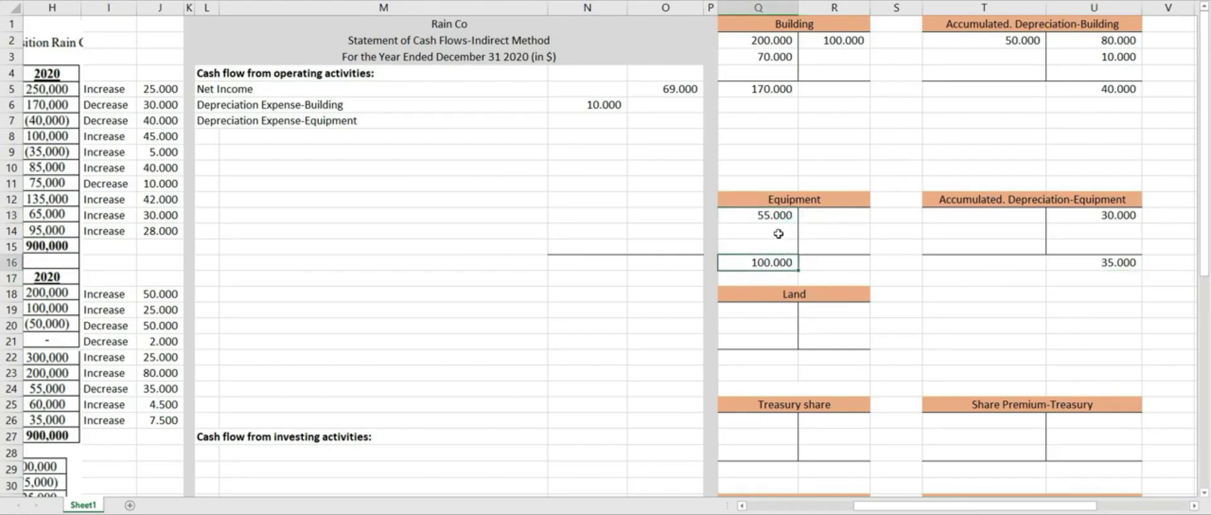
{"action": "left_click", "coordinate": [779, 233]}
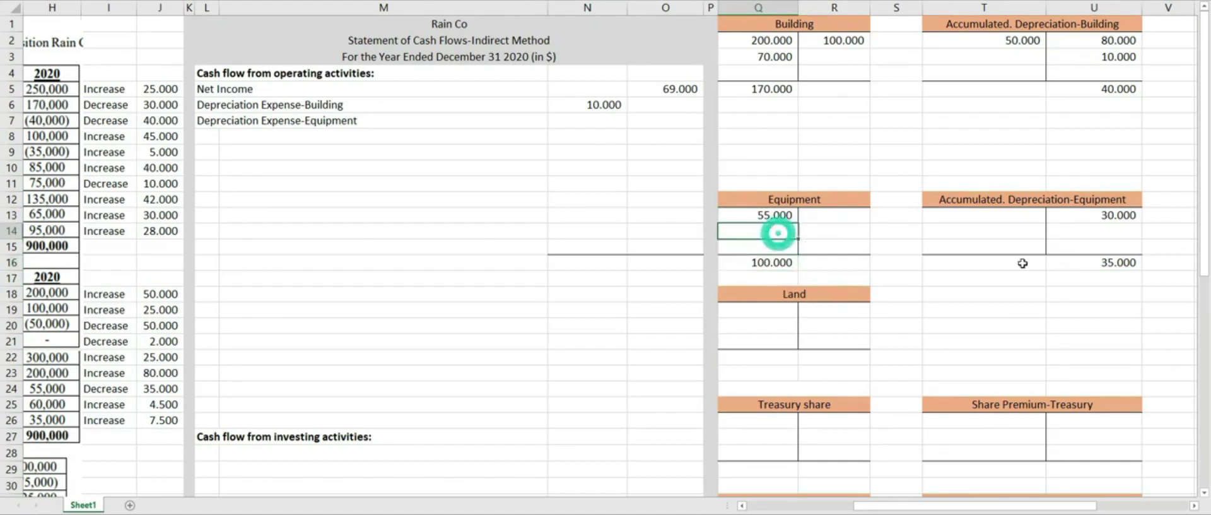
- Title the equipment purchase journal entry with "Equipment" in Z12 and "Cash" in AA13
{"action": "key", "text": "Right"}
{"action": "key", "text": "Right"}
{"action": "key", "text": "Right"}
{"action": "key", "text": "Right"}
{"action": "key", "text": "Right"}
{"action": "key", "text": "Right"}
{"action": "key", "text": "Right"}
{"action": "key", "text": "Right"}
{"action": "key", "text": "Right"}
{"action": "key", "text": "Right"}
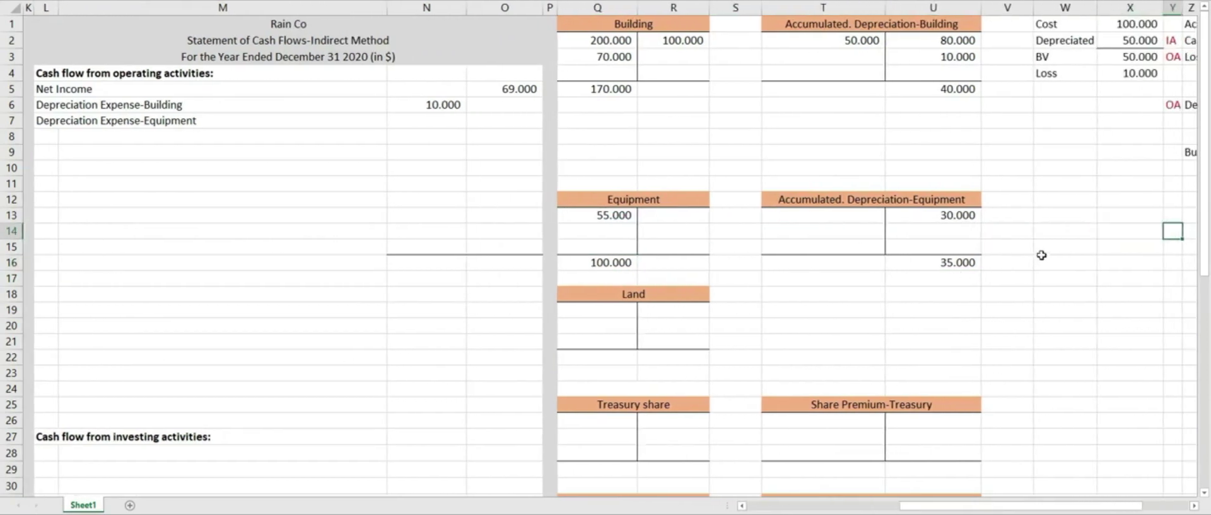
{"action": "left_click", "coordinate": [827, 199]}
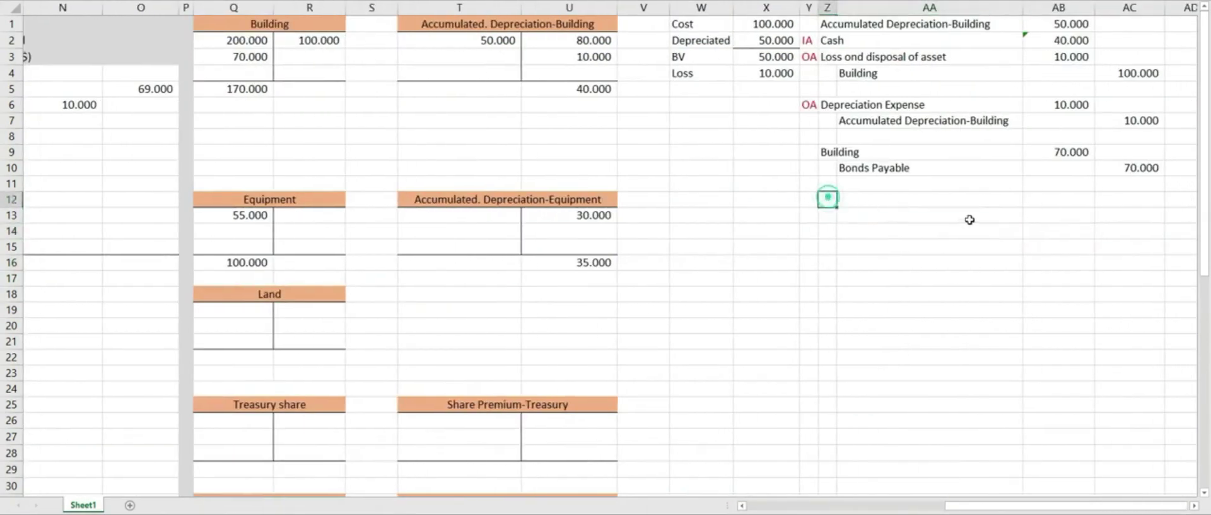
{"action": "type", "text": "Equipment"}
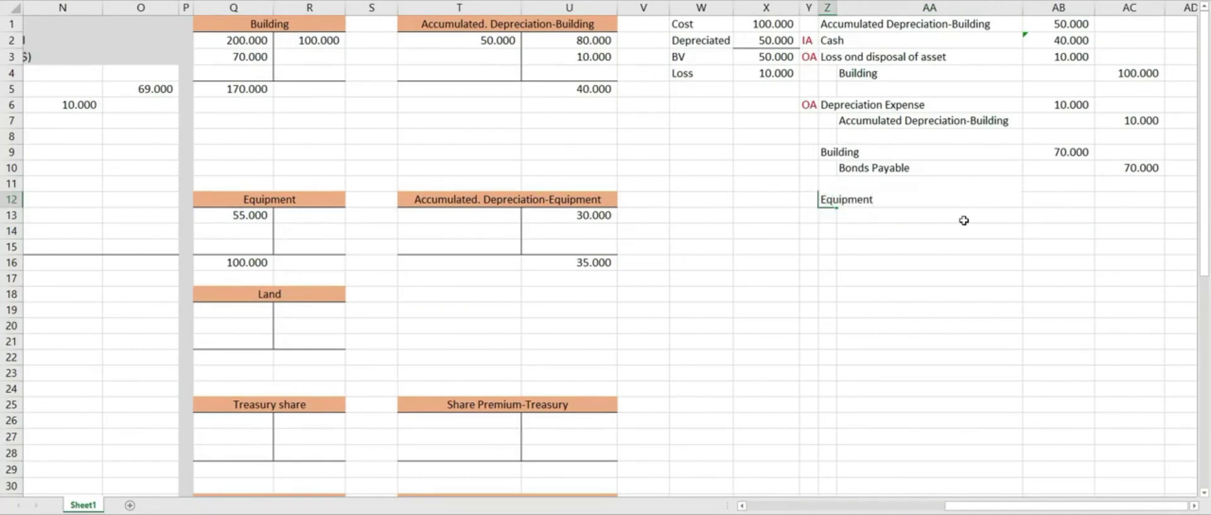
{"action": "key", "text": "Return"}
{"action": "left_click", "coordinate": [964, 220]}
{"action": "type", "text": "Cash"}
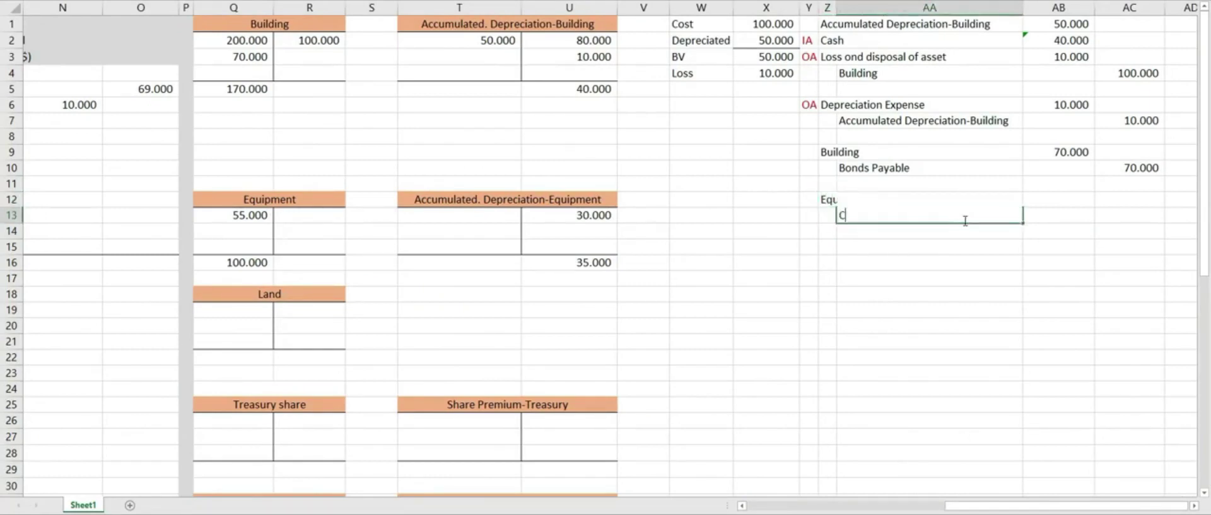
- Calculate the equipment purchase in Q14 of the Equipment T-account with the formula =Q16-Q13
{"action": "left_click", "coordinate": [1068, 271]}
{"action": "left_click", "coordinate": [1061, 200]}
{"action": "left_click", "coordinate": [251, 229]}
{"action": "left_click", "coordinate": [251, 215]}
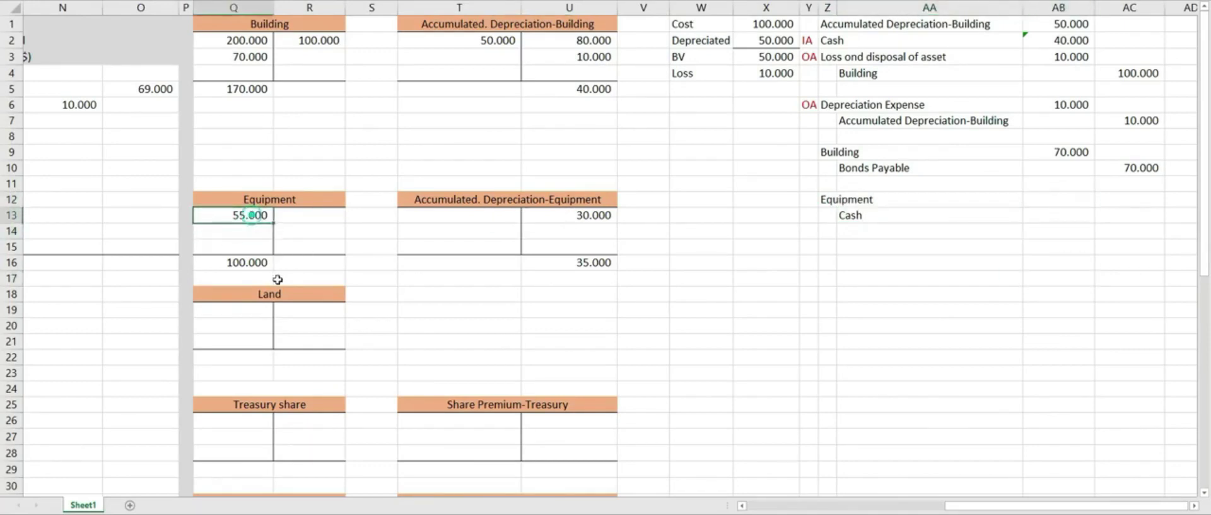
{"action": "left_click", "coordinate": [255, 262]}
{"action": "left_click", "coordinate": [259, 234]}
{"action": "key", "text": "shift+Up"}
{"action": "key", "text": "Delete"}
{"action": "type", "text": "="}
{"action": "key", "text": "Down"}
{"action": "key", "text": "Down"}
{"action": "type", "text": "-"}
{"action": "key", "text": "Up"}
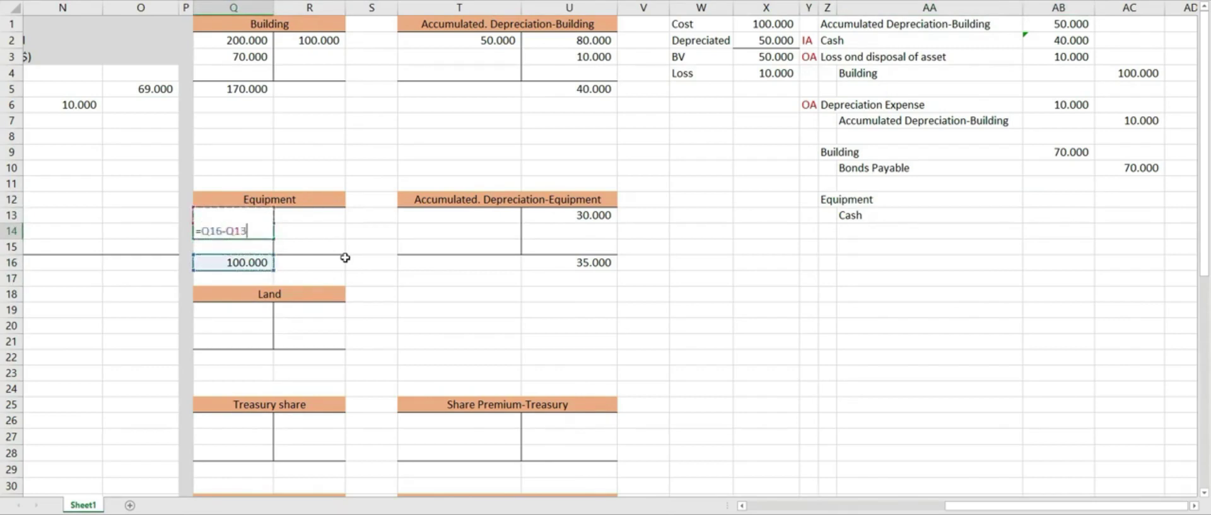
{"action": "key", "text": "Return"}
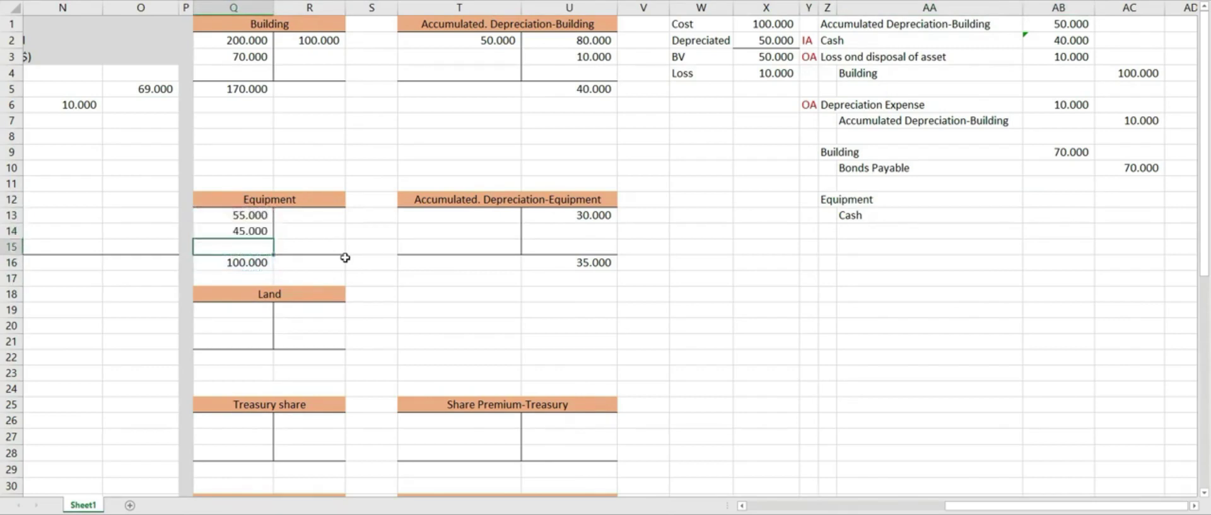
- Debit Equipment with 45.000 in AB12 and credit Cash in AC13 with a reference to AB12
{"action": "left_click", "coordinate": [1062, 199]}
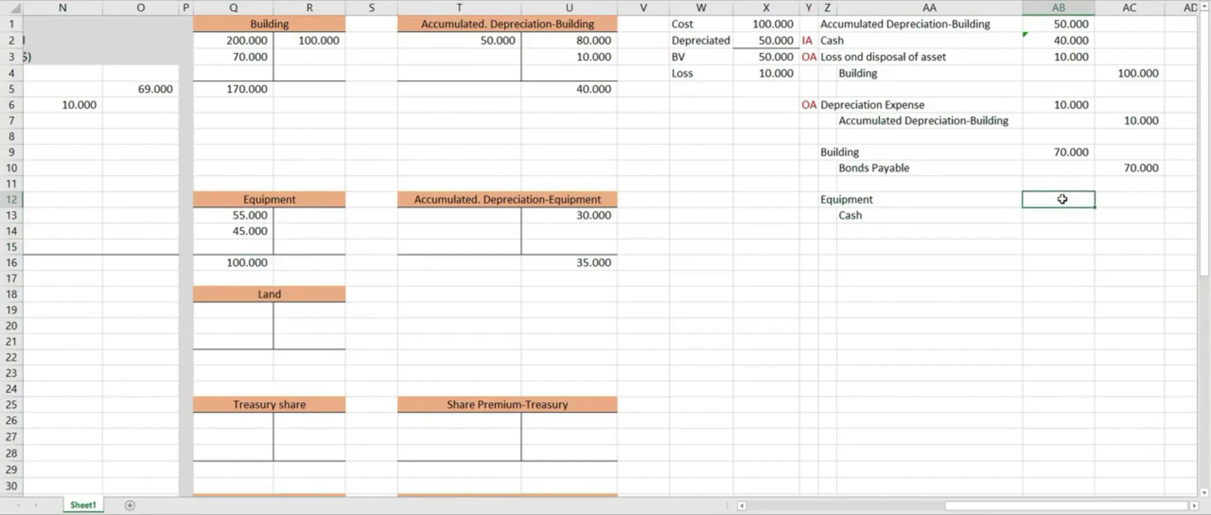
{"action": "type", "text": "45.000"}
{"action": "key", "text": "Return"}
{"action": "key", "text": "Right"}
{"action": "type", "text": "="}
{"action": "left_click", "coordinate": [1054, 196]}
{"action": "key", "text": "Return"}
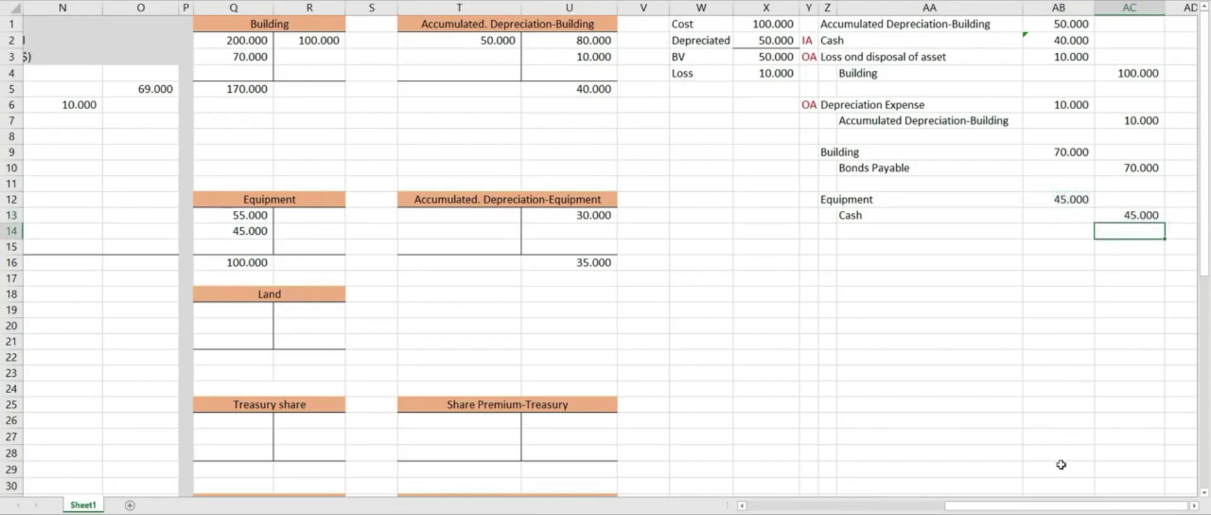
- Check how other fixed assets are purchased in the additional information, and mark the equipment entry's Cash line as IA in Y13
{"action": "left_click_drag", "start_coordinate": [1061, 509], "coordinate": [693, 511]}
{"action": "scroll", "coordinate": [461, 373], "scroll_direction": "down", "scroll_amount": 7}
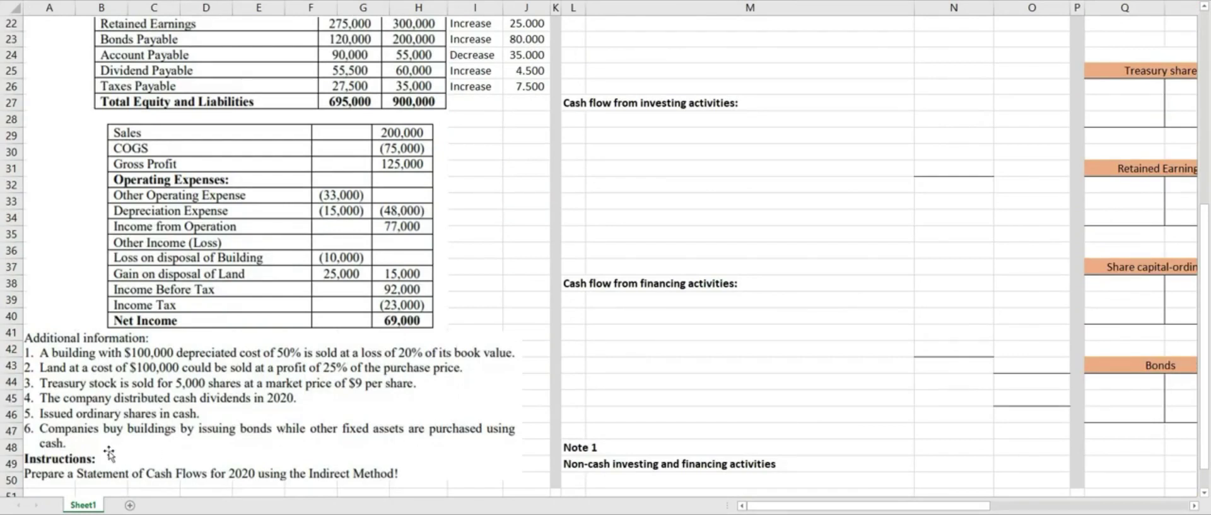
{"action": "scroll", "coordinate": [914, 341], "scroll_direction": "up", "scroll_amount": 2}
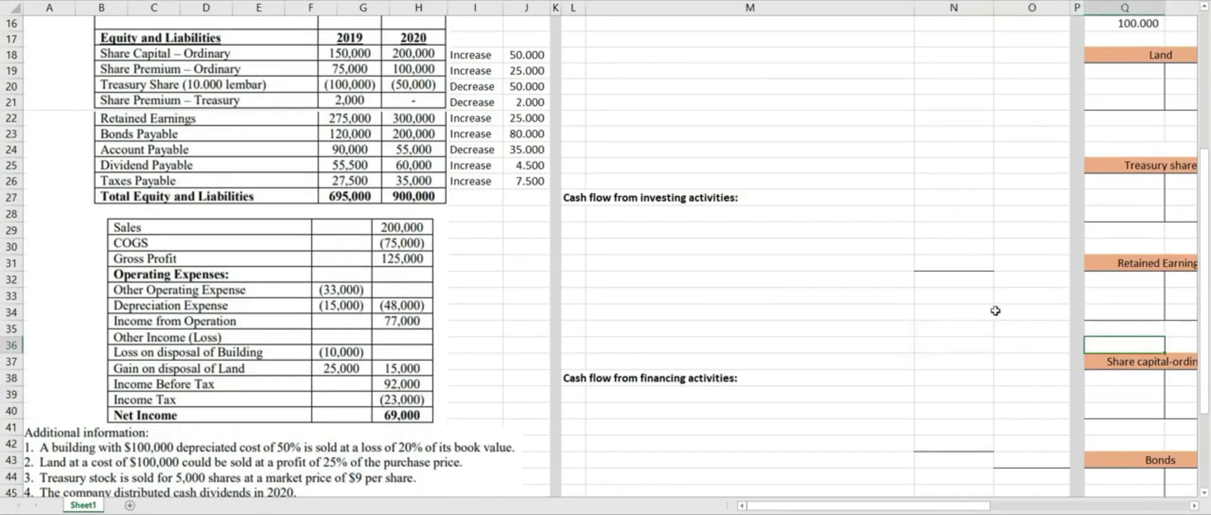
{"action": "scroll", "coordinate": [1062, 284], "scroll_direction": "right", "scroll_amount": 5}
{"action": "key", "text": "Right"}
{"action": "key", "text": "Right"}
{"action": "scroll", "coordinate": [1032, 279], "scroll_direction": "up", "scroll_amount": 5}
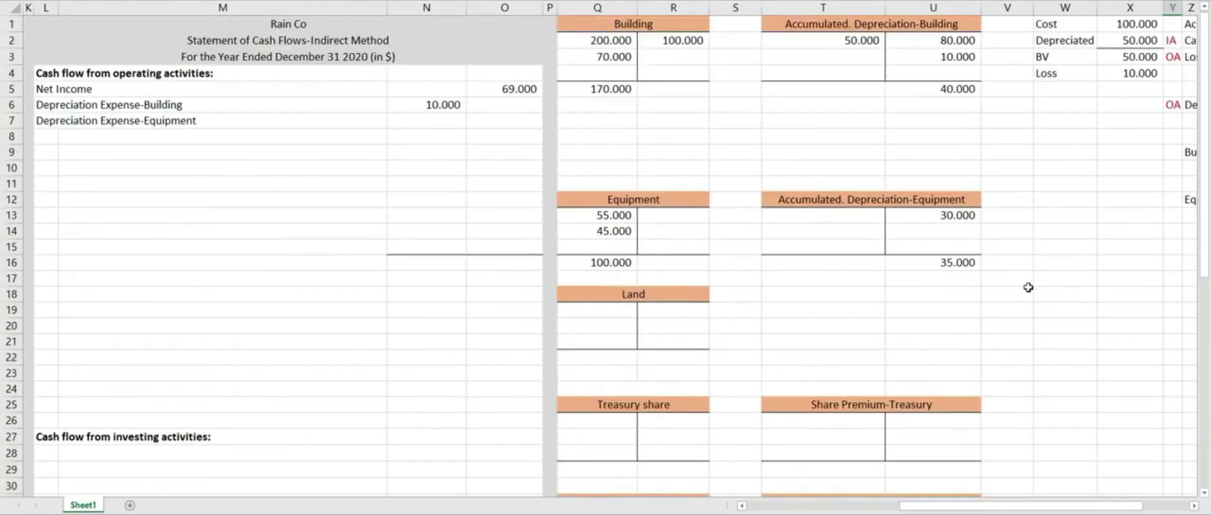
{"action": "key", "text": "Right"}
{"action": "key", "text": "Right"}
{"action": "key", "text": "Right"}
{"action": "left_click", "coordinate": [814, 105]}
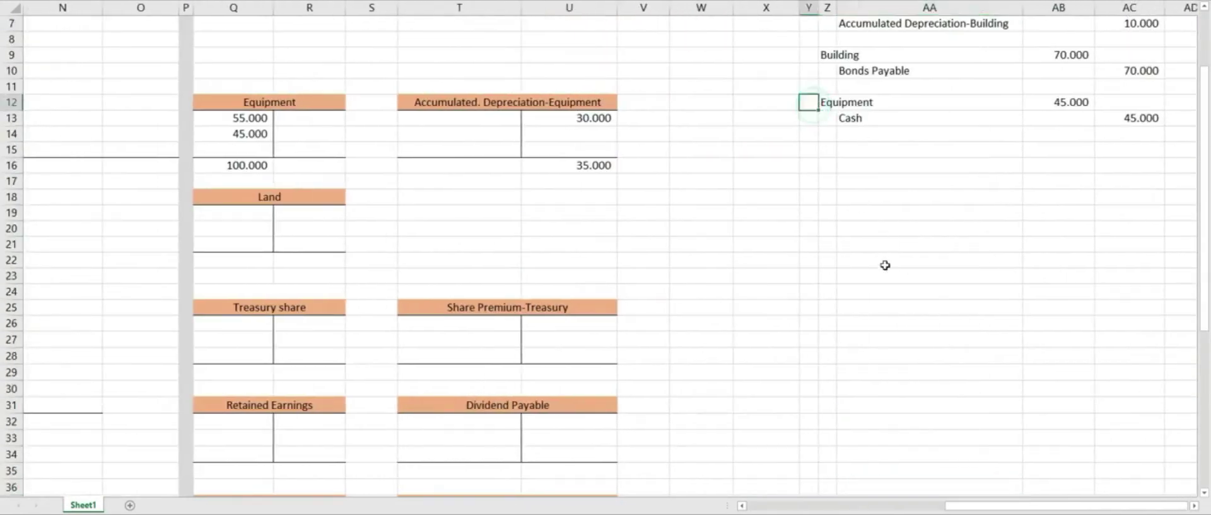
{"action": "scroll", "coordinate": [812, 180], "scroll_direction": "up", "scroll_amount": 1}
{"action": "left_click", "coordinate": [810, 164]}
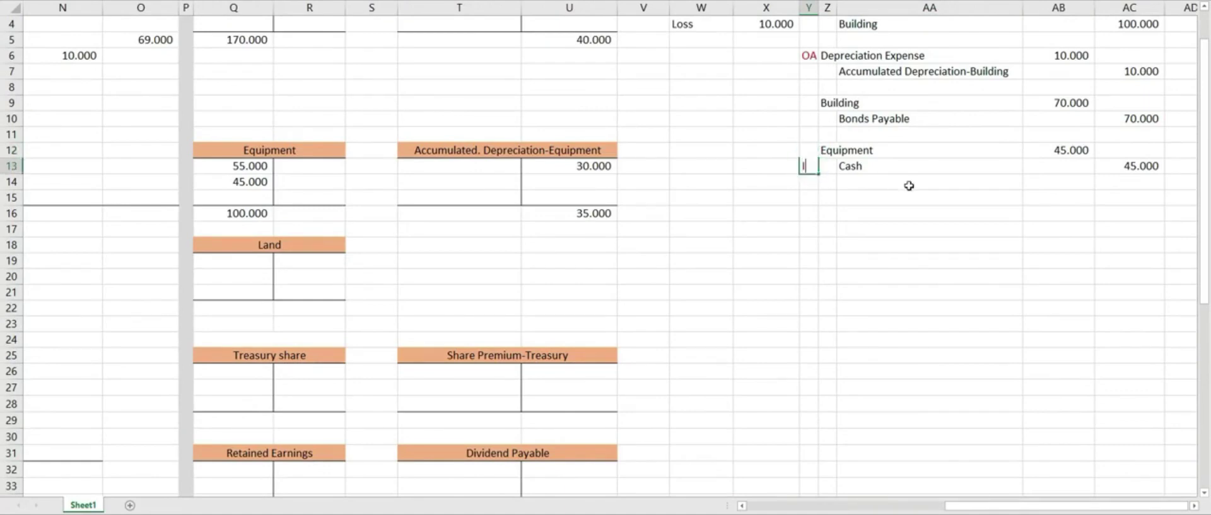
{"action": "left_click", "coordinate": [889, 212]}
{"action": "left_click", "coordinate": [863, 166]}
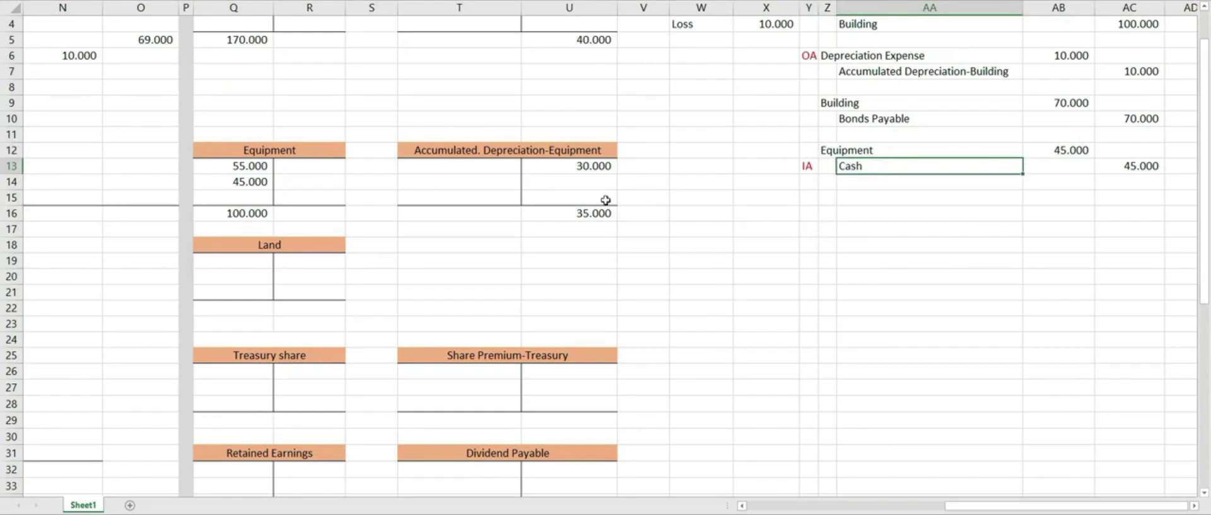
- Record 5.000 of depreciation on the credit side of the Accumulated Depreciation-Equipment T-account in U14
{"action": "left_click", "coordinate": [556, 184]}
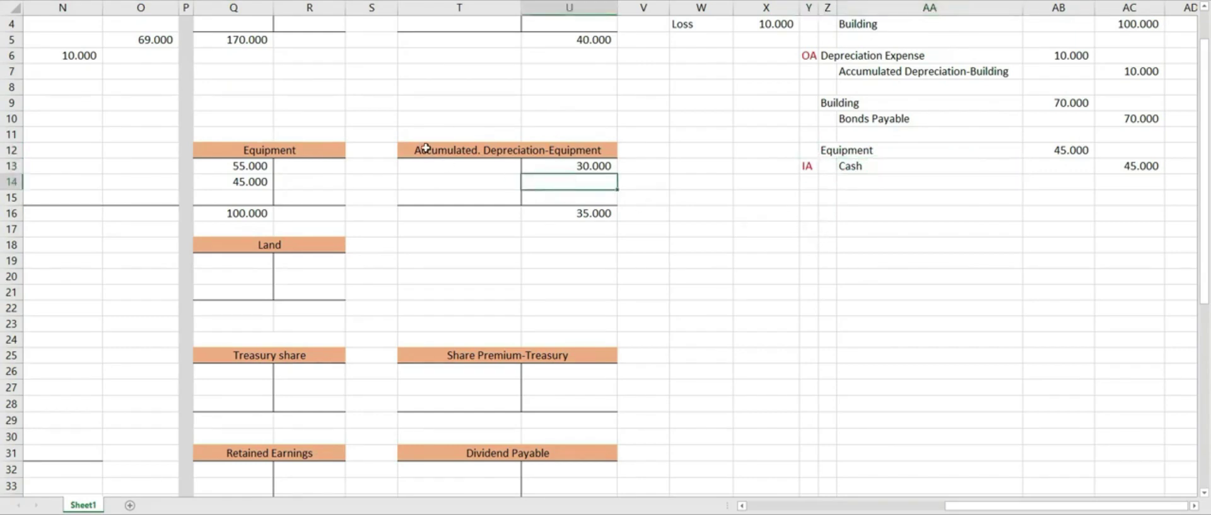
{"action": "left_click", "coordinate": [599, 167]}
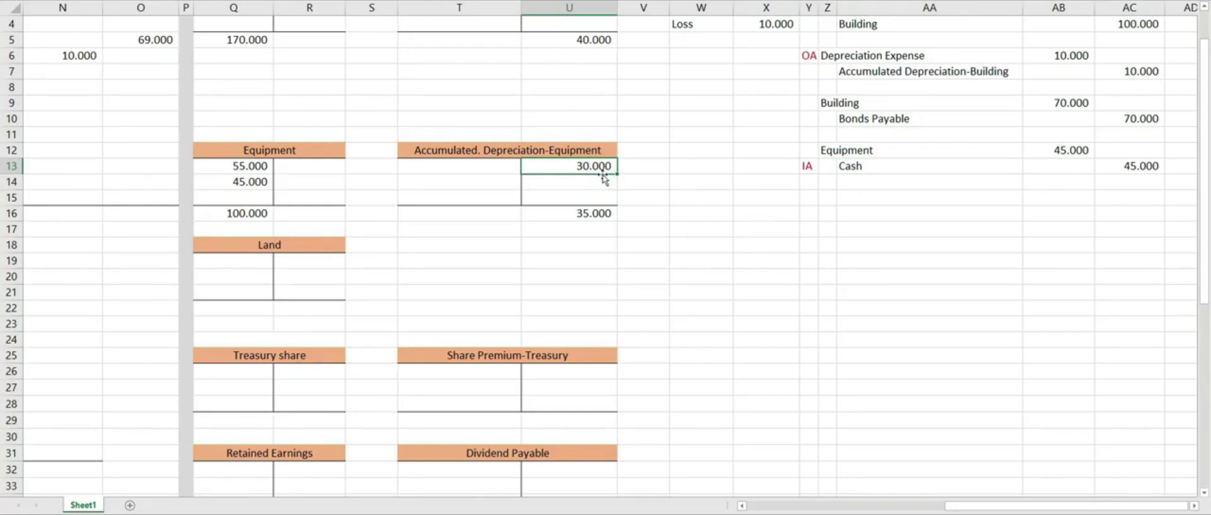
{"action": "left_click", "coordinate": [591, 213]}
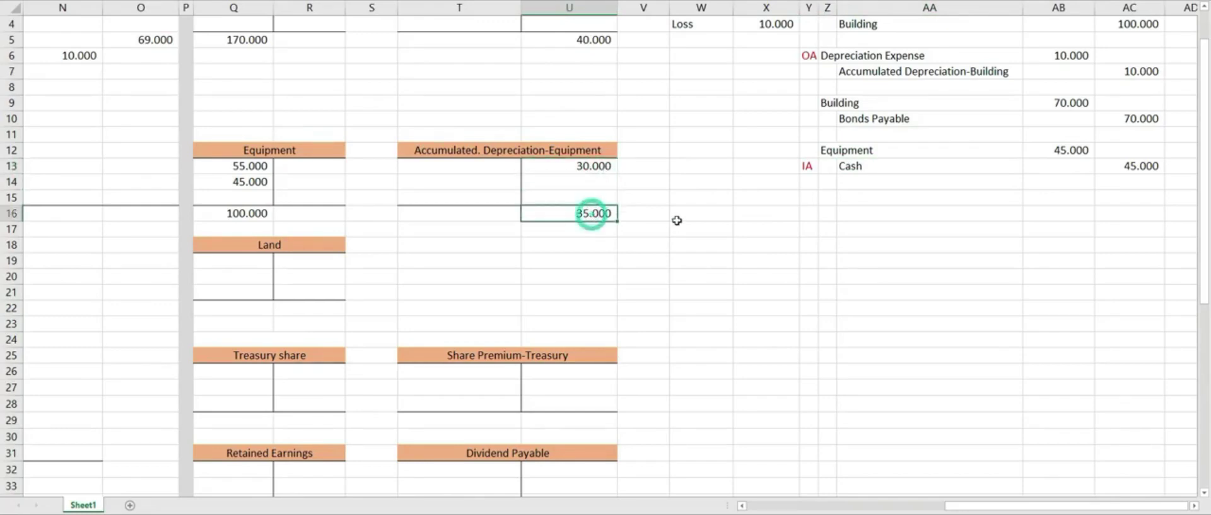
{"action": "left_click", "coordinate": [599, 183]}
{"action": "type", "text": "5.000"}
{"action": "key", "text": "Return"}
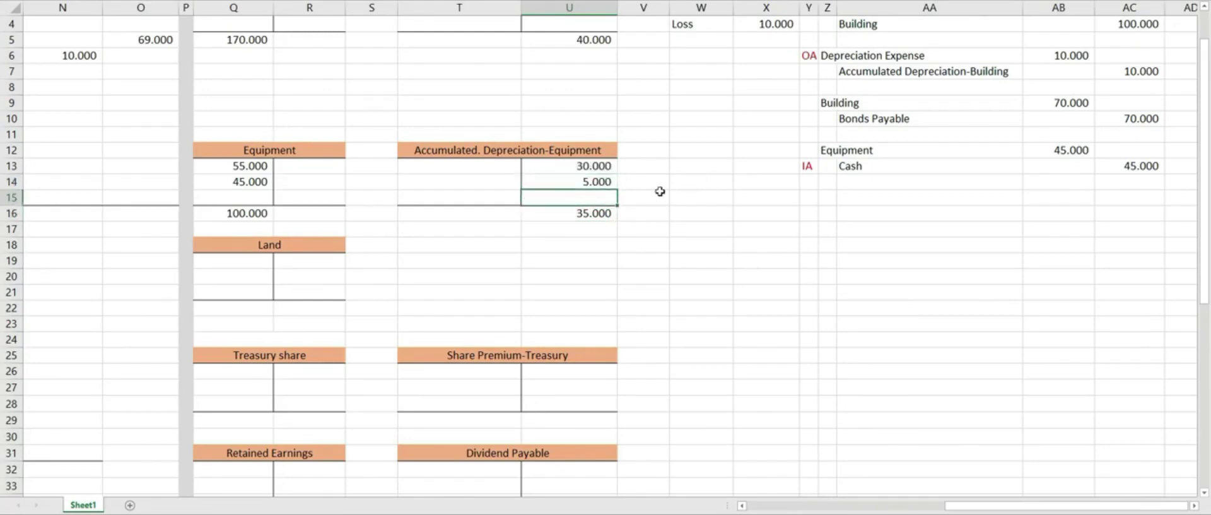
- Title the equipment depreciation journal entry with "Depreciation Expense" in Z15 and "Accumulated Depreciation-Equipment" in AA16
{"action": "left_click", "coordinate": [828, 190]}
{"action": "type", "text": "Depreciation Expense"}
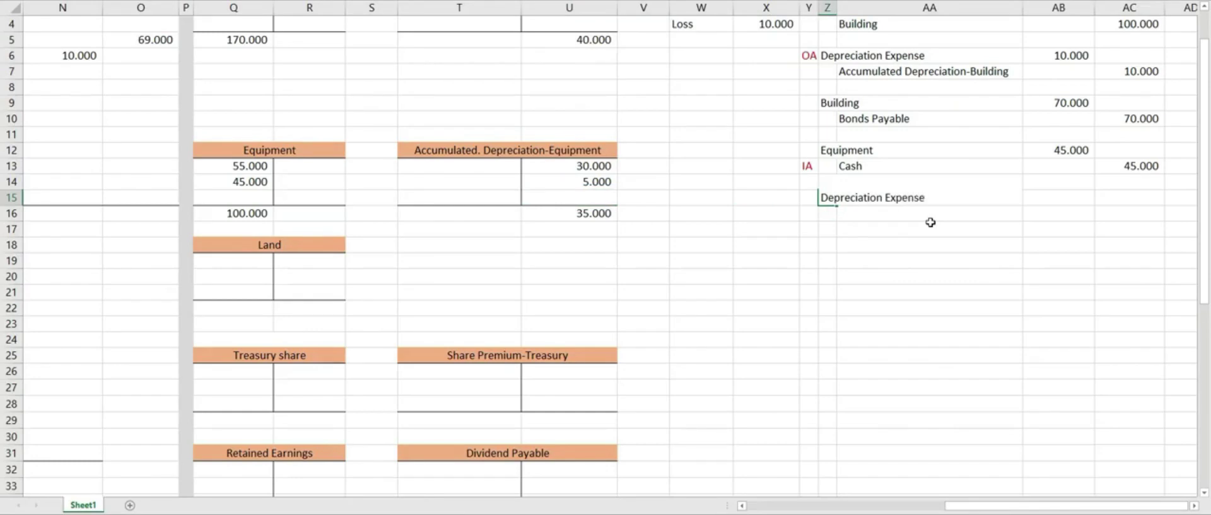
{"action": "left_click", "coordinate": [930, 221]}
{"action": "type", "text": "Accumulated"}
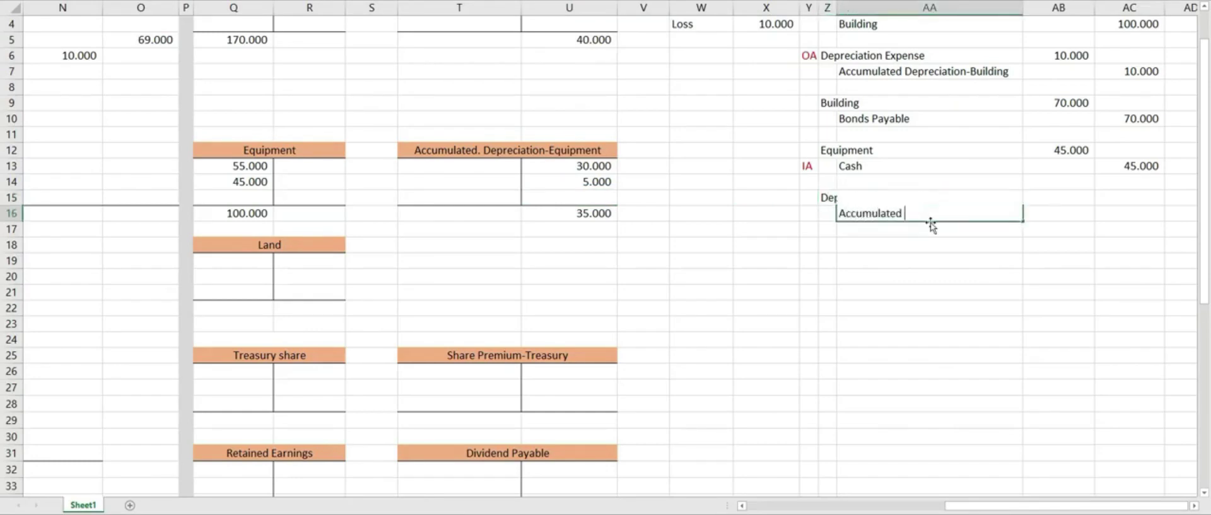
{"action": "type", "text": " Depreciation-Equipment"}
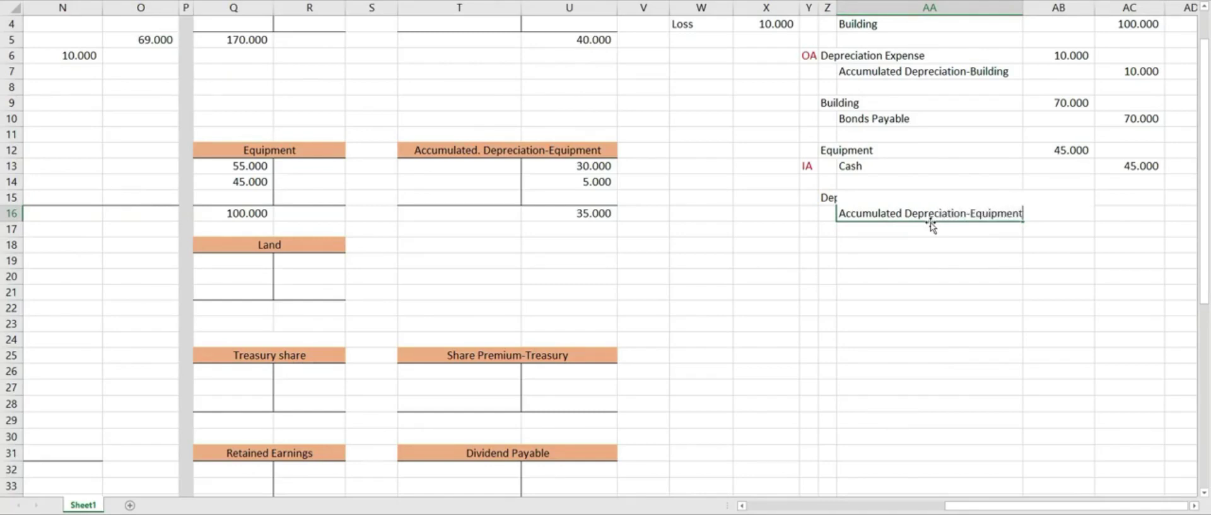
- Debit Depreciation Expense with 5000 in AB15 and credit Accumulated Depreciation-Equipment in AC16 with a reference to AB15
{"action": "key", "text": "Up"}
{"action": "key", "text": "Right"}
{"action": "type", "text": "="}
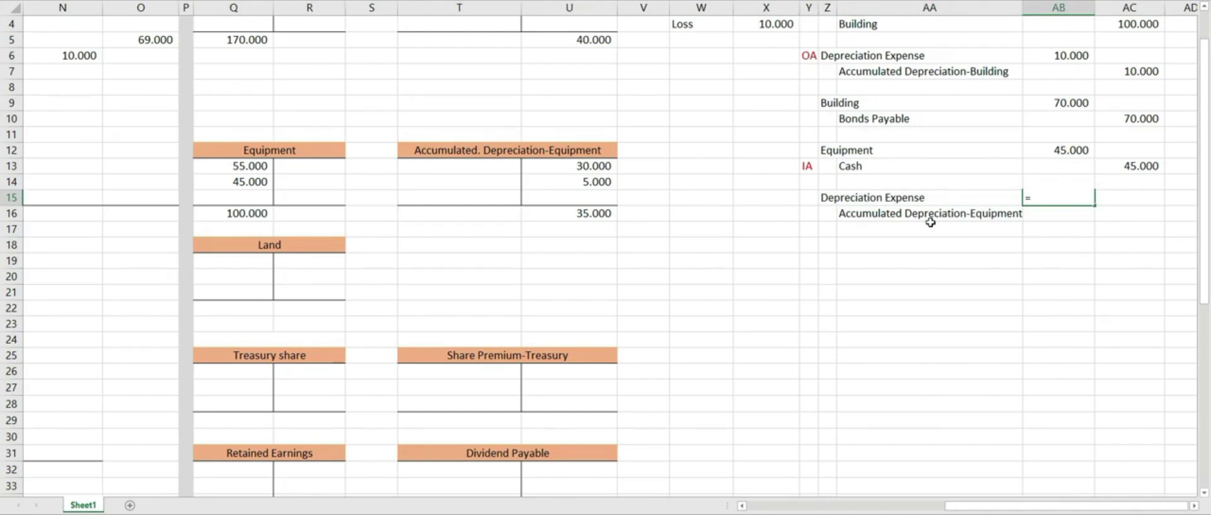
{"action": "type", "text": "5000"}
{"action": "key", "text": "Return"}
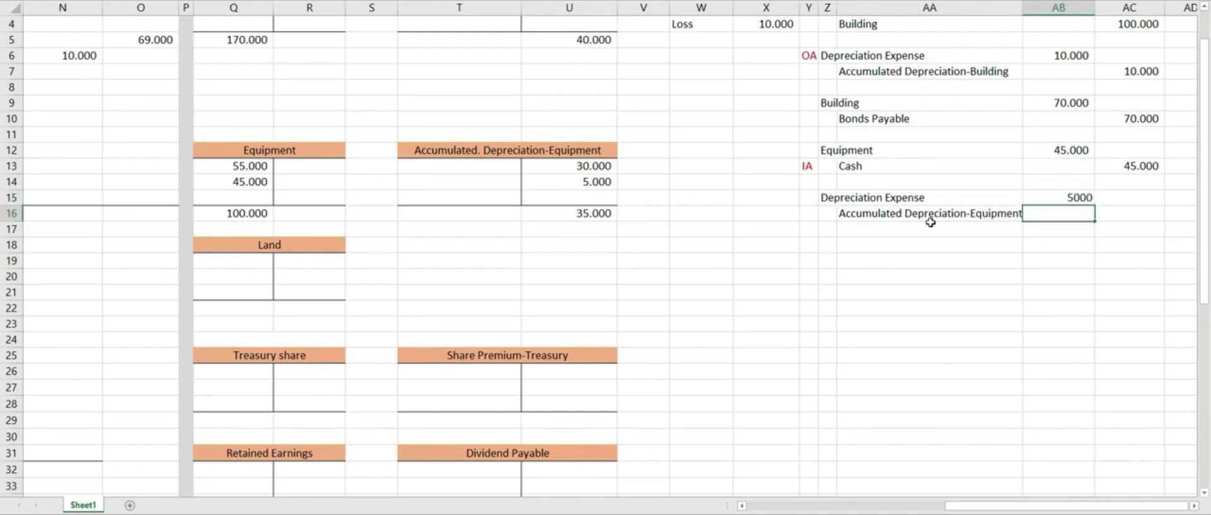
{"action": "key", "text": "Right"}
{"action": "type", "text": "="}
{"action": "key", "text": "Up"}
{"action": "key", "text": "Left"}
{"action": "key", "text": "Return"}
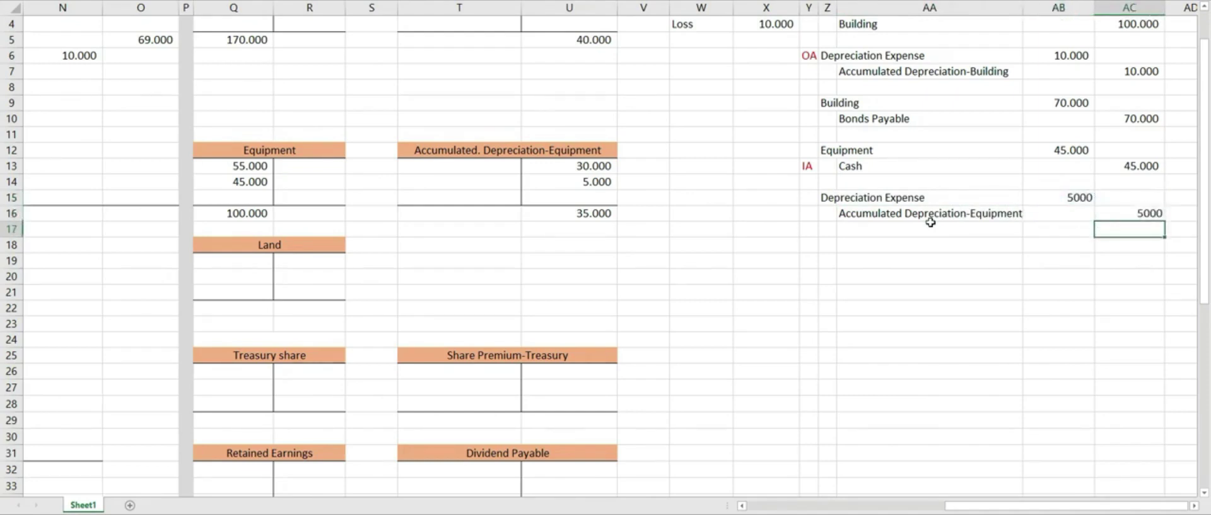
- Format the equipment depreciation amounts in AB15:AC16 with a thousands separator and no decimals
{"action": "left_click_drag", "start_coordinate": [1048, 189], "coordinate": [1135, 215]}
{"action": "key", "text": "alt+h"}
{"action": "key", "text": "k"}
{"action": "key", "text": "alt+h"}
{"action": "key", "text": "9"}
{"action": "key", "text": "alt+h"}
{"action": "key", "text": "9"}
{"action": "left_click", "coordinate": [845, 323]}
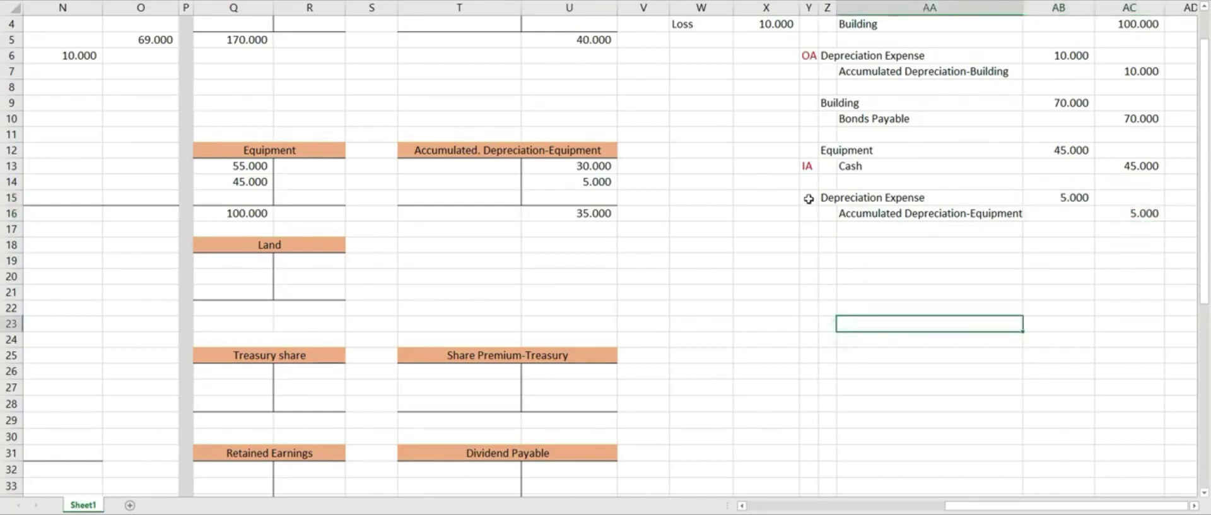
- Mark the equipment Depreciation Expense line as OA in Y15
{"action": "left_click", "coordinate": [808, 198]}
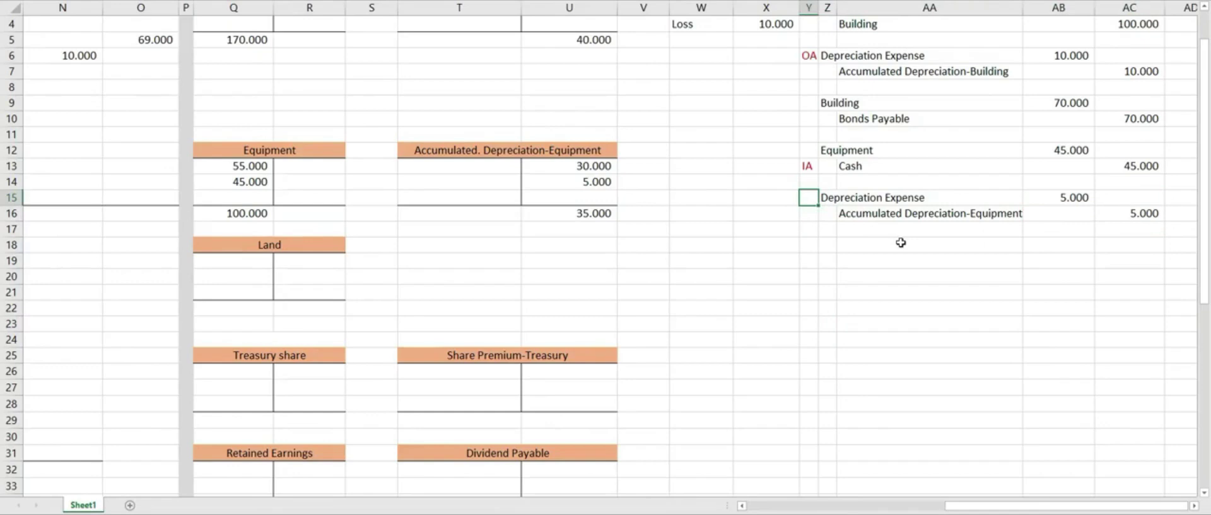
{"action": "type", "text": "OA"}
{"action": "left_click", "coordinate": [910, 274]}
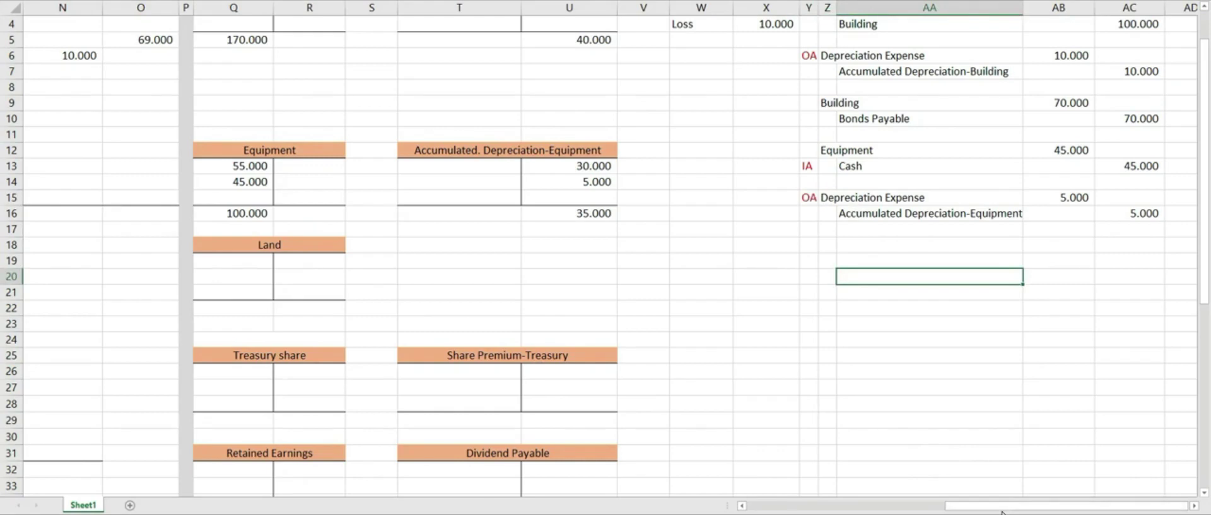
- Enter 5000 in N7 for Depreciation Expense-Equipment in the operating activities section of the cash flow statement
{"action": "left_click", "coordinate": [1056, 199]}
{"action": "left_click_drag", "start_coordinate": [1004, 506], "coordinate": [959, 505]}
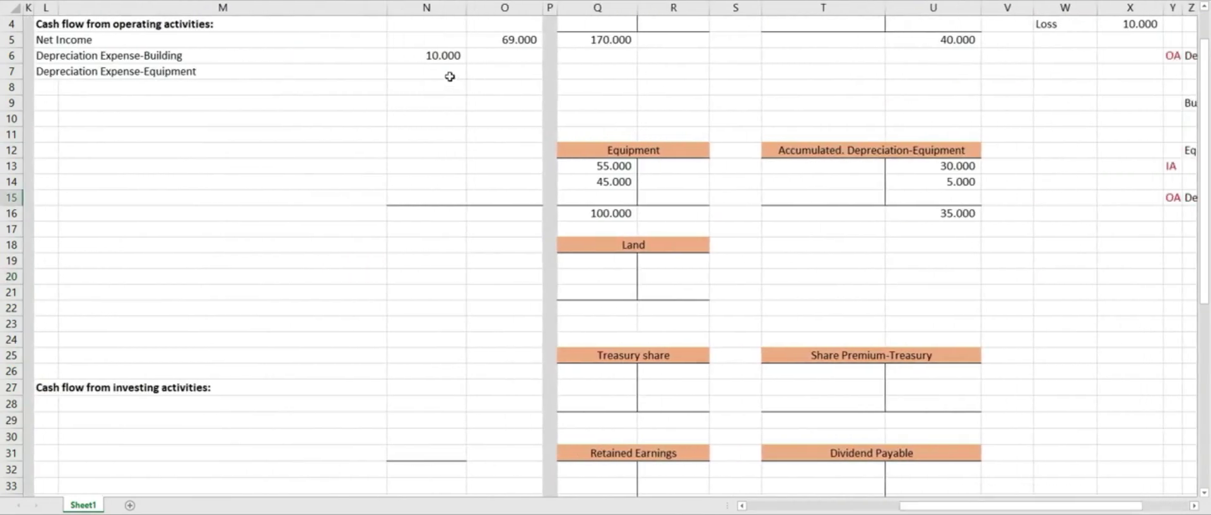
{"action": "left_click", "coordinate": [449, 76]}
{"action": "type", "text": "="}
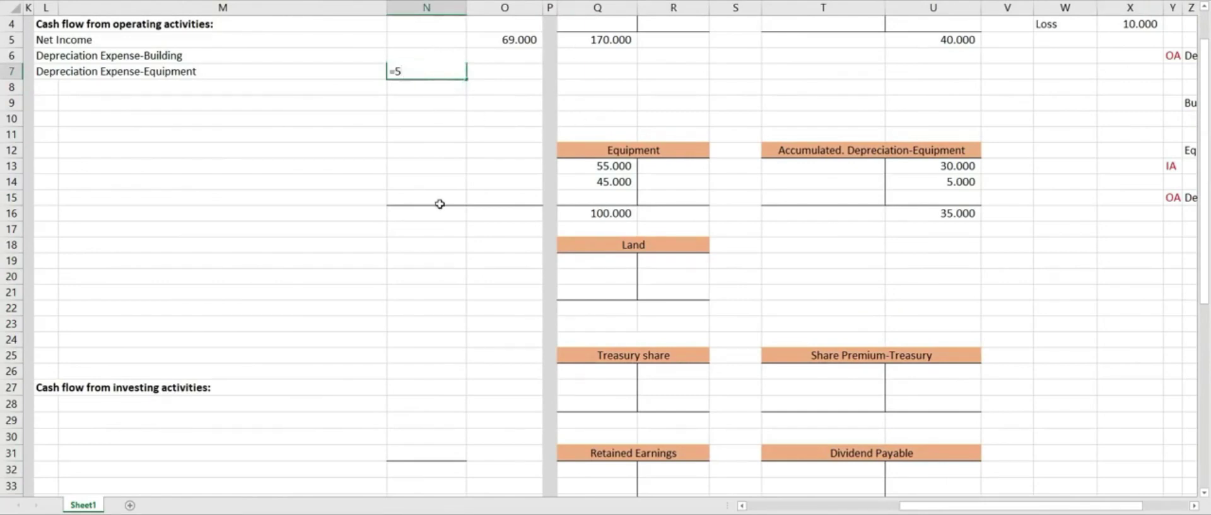
{"action": "type", "text": "5000"}
{"action": "key", "text": "Return"}
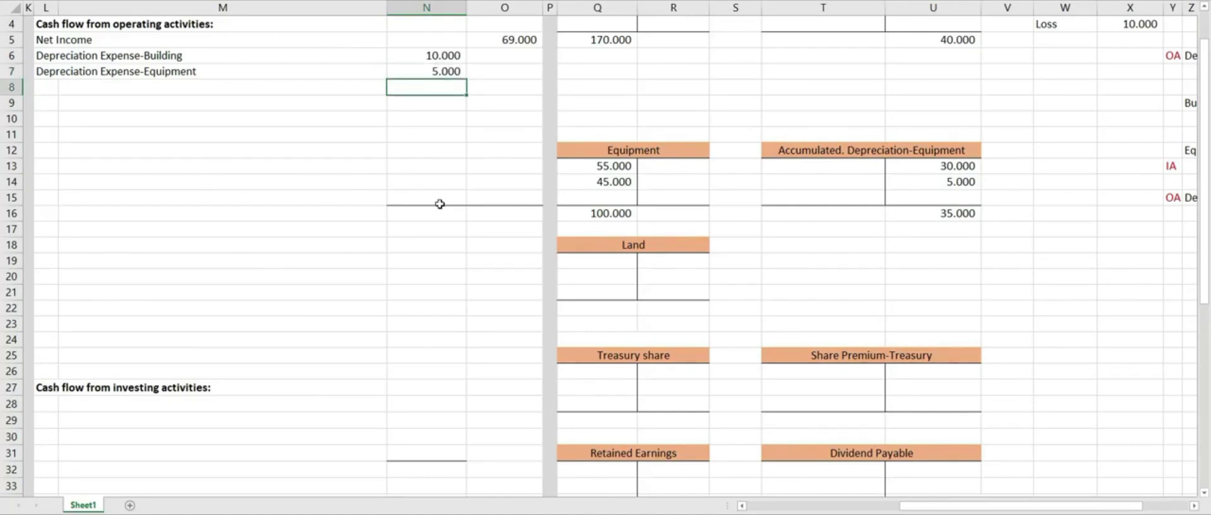
- Add the operating activities line "Loss on disposal of building" in L8 with 10.000 in N8
{"action": "left_click", "coordinate": [379, 149]}
{"action": "left_click", "coordinate": [49, 89]}
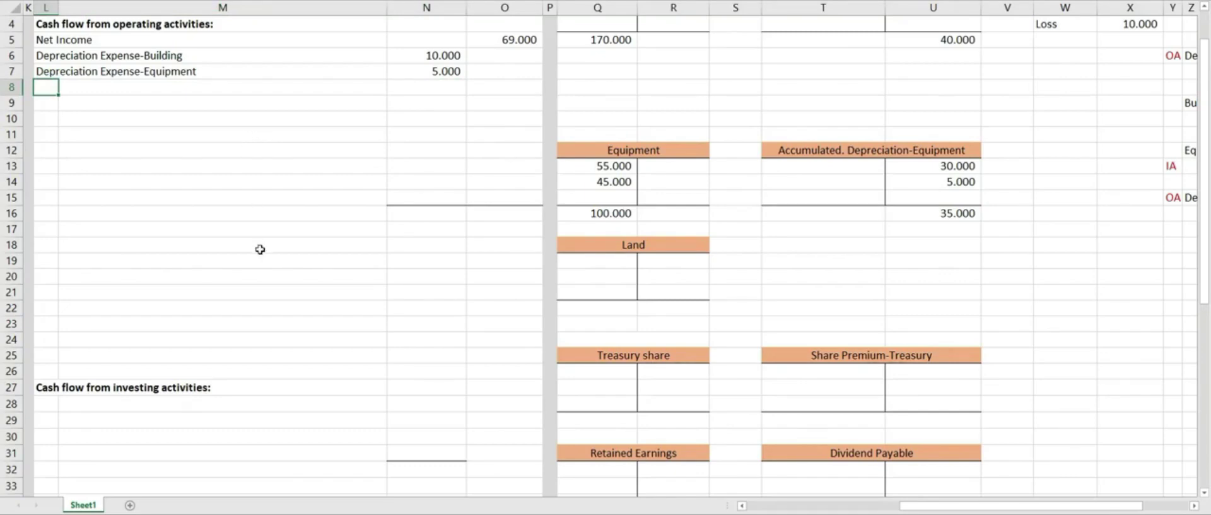
{"action": "scroll", "coordinate": [255, 262], "scroll_direction": "up", "scroll_amount": 1}
{"action": "left_click_drag", "start_coordinate": [963, 507], "coordinate": [915, 507]}
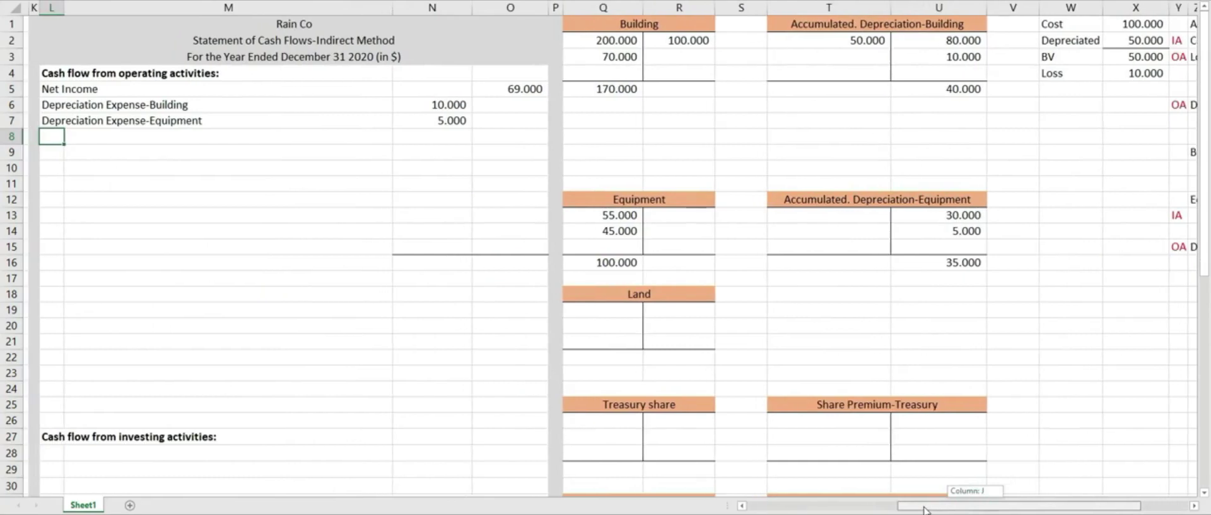
{"action": "type", "text": "Los"}
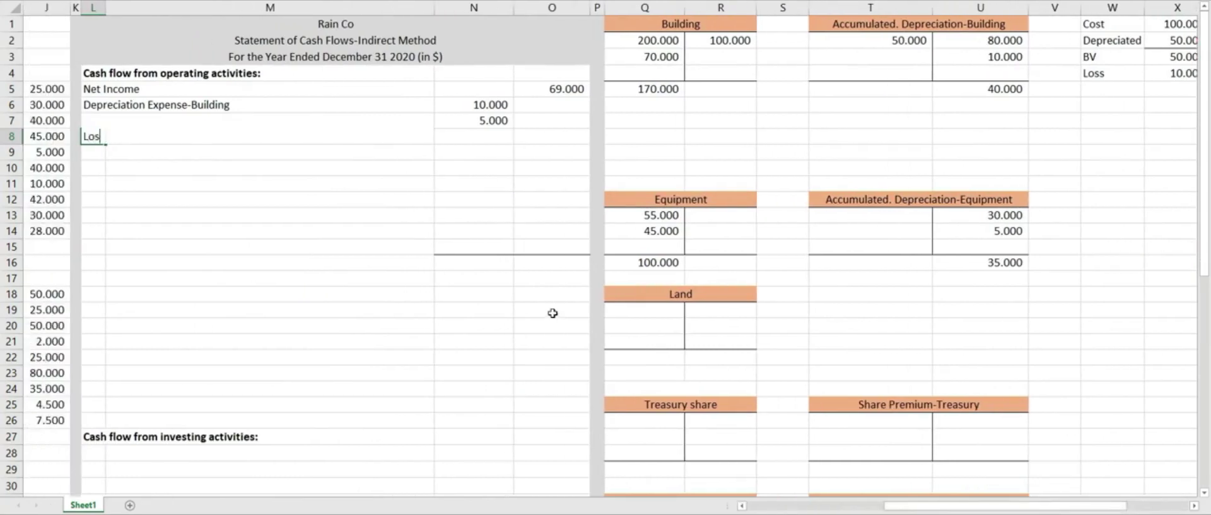
{"action": "type", "text": "s on disposal of building"}
{"action": "left_click", "coordinate": [492, 140]}
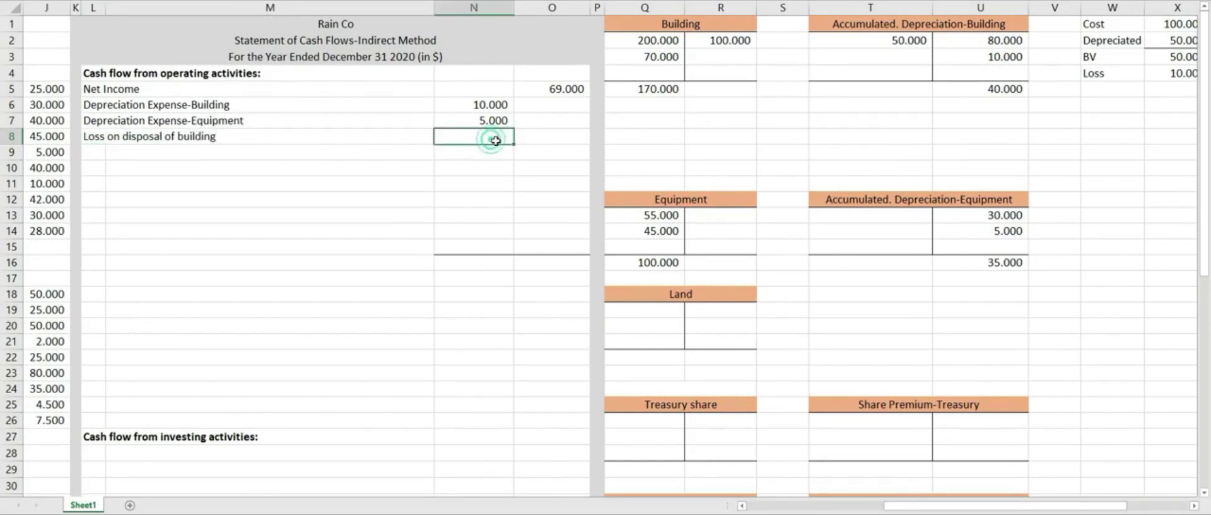
{"action": "type", "text": "="}
{"action": "left_click_drag", "start_coordinate": [889, 504], "coordinate": [946, 484]}
{"action": "type", "text": "10.000"}
{"action": "key", "text": "Return"}
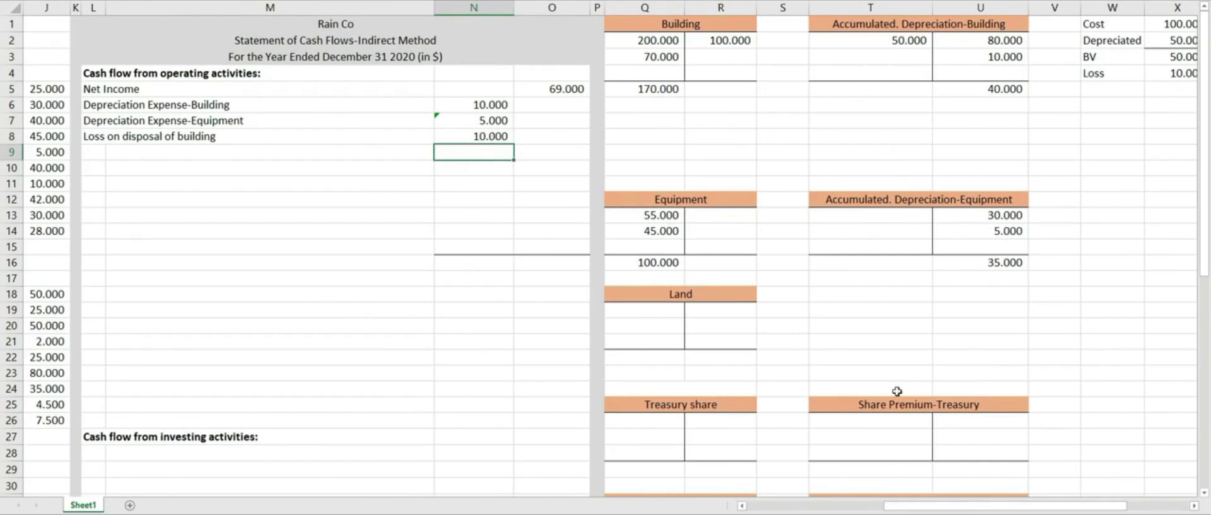
- Check the income statement's other income items, and add "Gain on disposal of land" in L9 with =25000 in N9
{"action": "left_click_drag", "start_coordinate": [963, 510], "coordinate": [835, 505]}
{"action": "scroll", "coordinate": [357, 383], "scroll_direction": "down", "scroll_amount": 3}
{"action": "scroll", "coordinate": [356, 383], "scroll_direction": "down", "scroll_amount": 4}
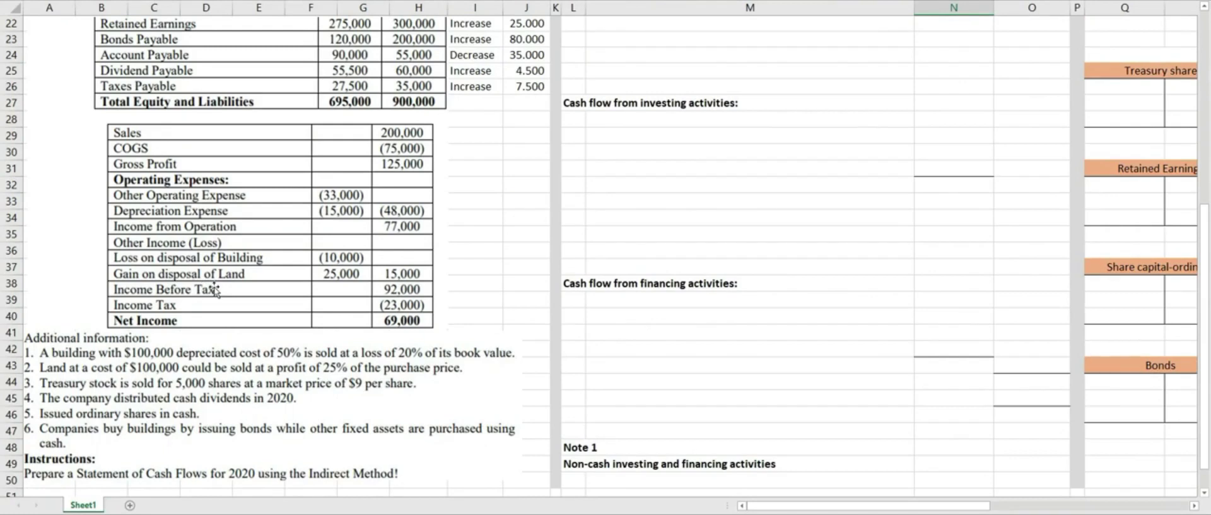
{"action": "scroll", "coordinate": [914, 396], "scroll_direction": "up", "scroll_amount": 5}
{"action": "scroll", "coordinate": [920, 397], "scroll_direction": "up", "scroll_amount": 2}
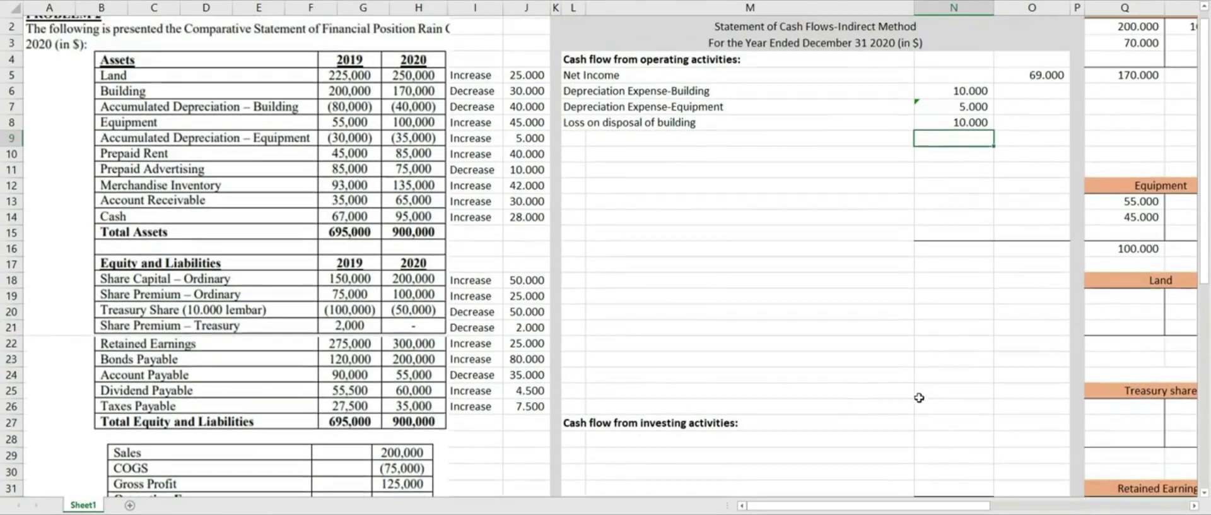
{"action": "left_click", "coordinate": [570, 152]}
{"action": "type", "text": "Gain"}
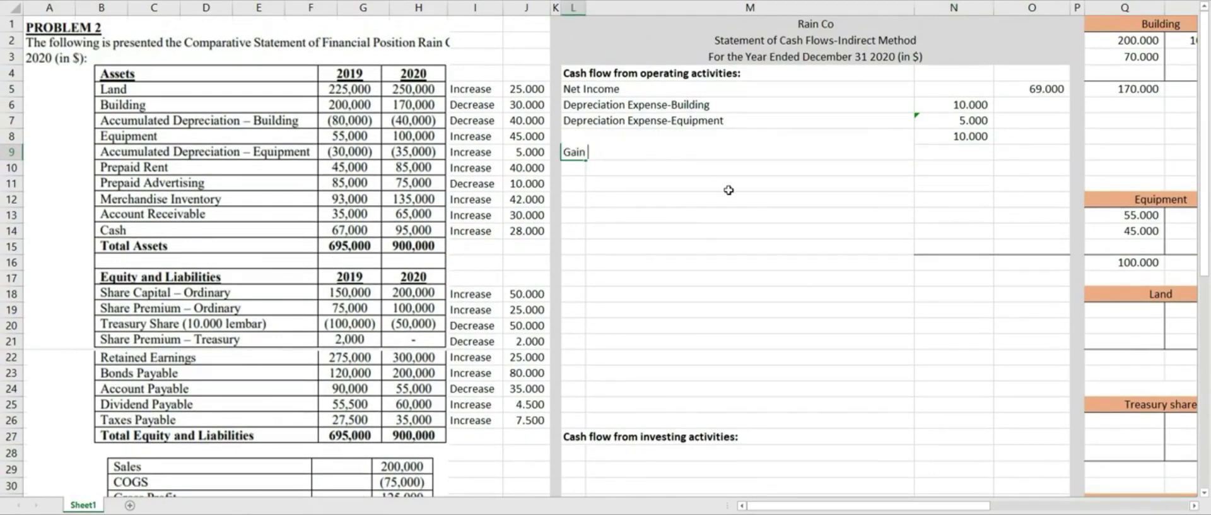
{"action": "type", "text": " on disposal of land"}
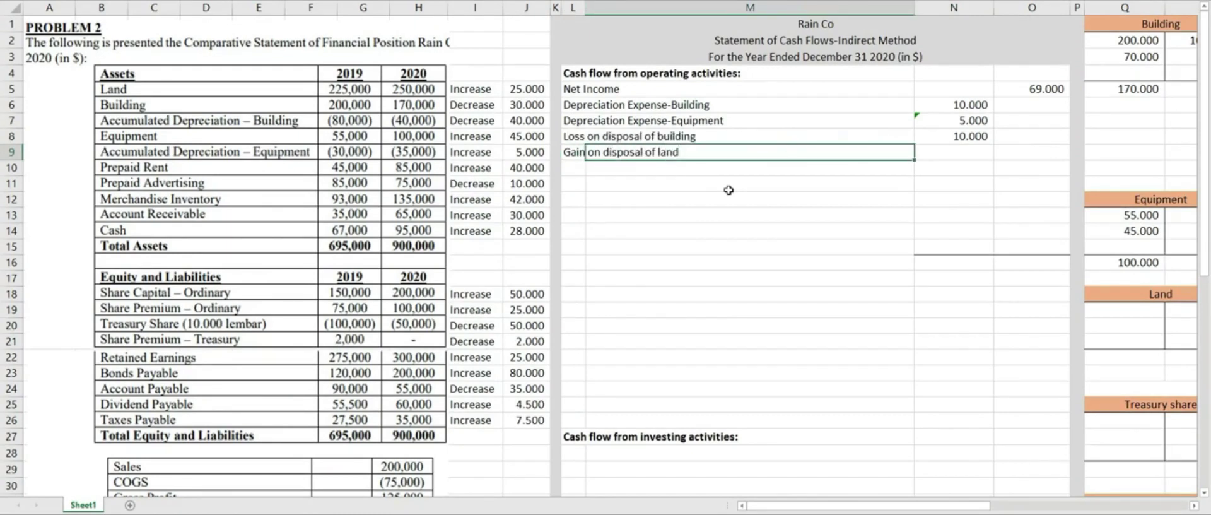
{"action": "key", "text": "Tab"}
{"action": "type", "text": "=25000"}
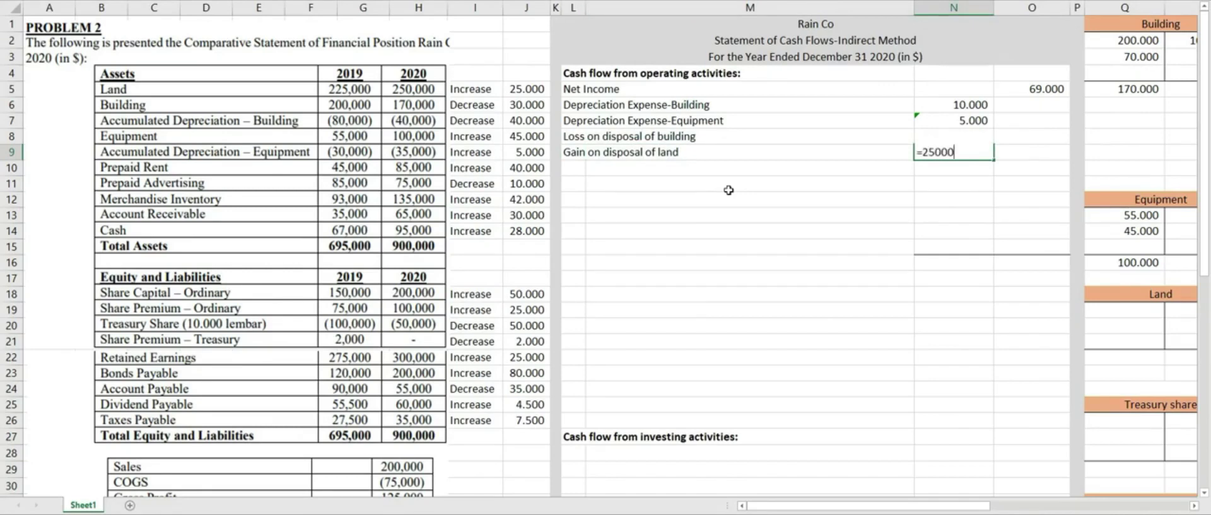
{"action": "key", "text": "Return"}
- Make the gain on disposal of land in N9 a deduction by changing its formula to =-25000
{"action": "left_click", "coordinate": [932, 156]}
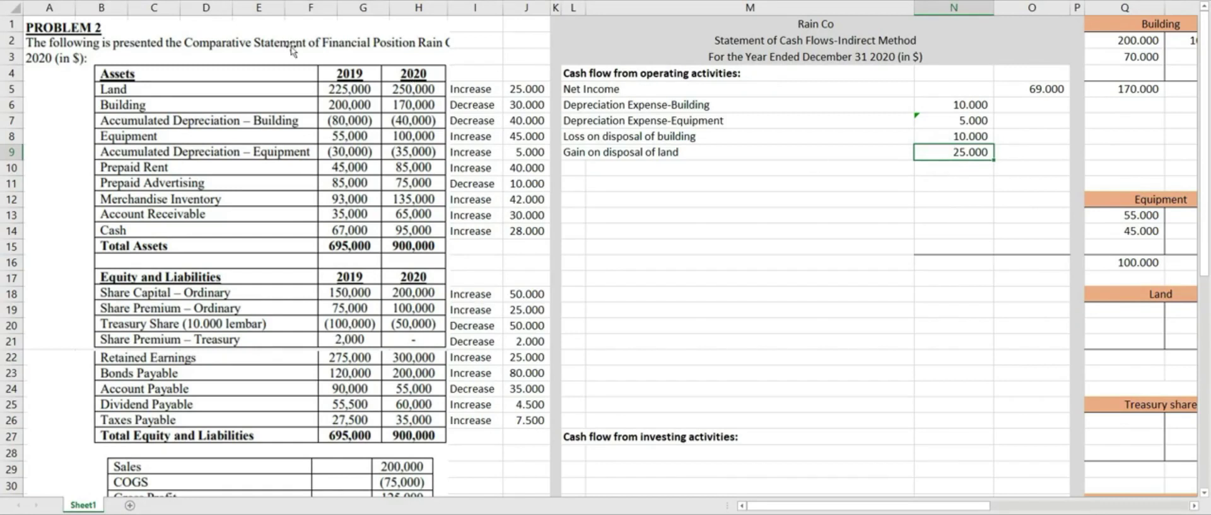
{"action": "key", "text": "F2"}
{"action": "key", "text": "Home"}
{"action": "key", "text": "Right"}
{"action": "type", "text": "-"}
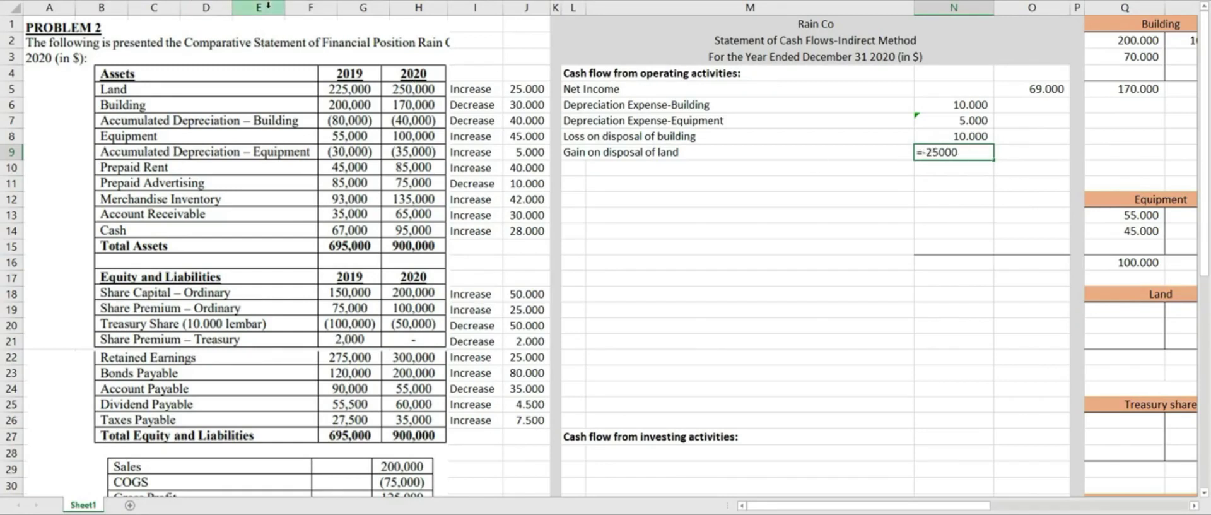
{"action": "key", "text": "Return"}
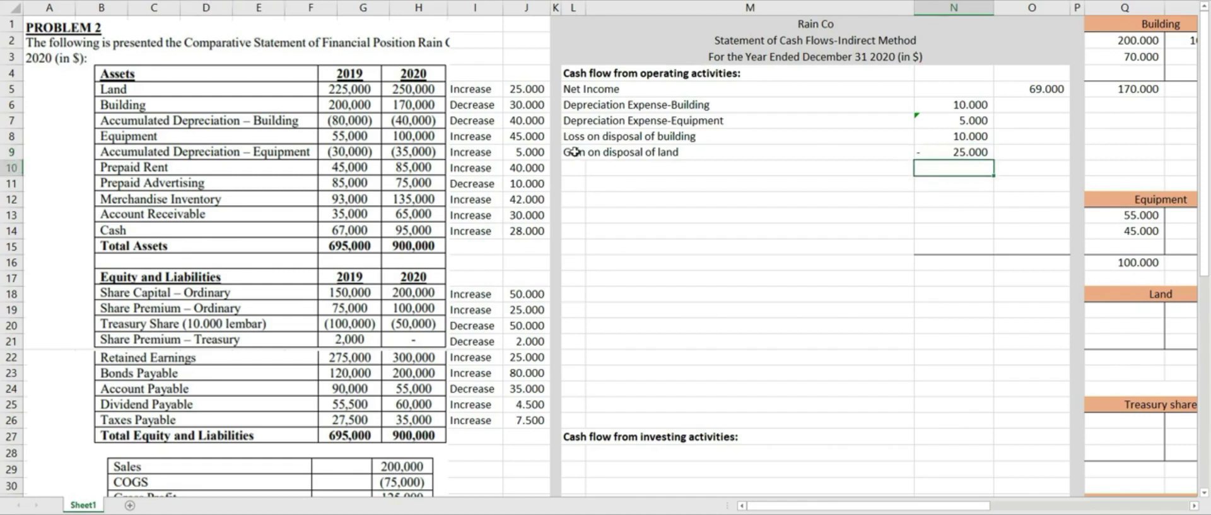
- Review the operating activities adjustment lines in L6 to L9, from building depreciation through the gain on disposal of land
{"action": "left_click", "coordinate": [574, 151]}
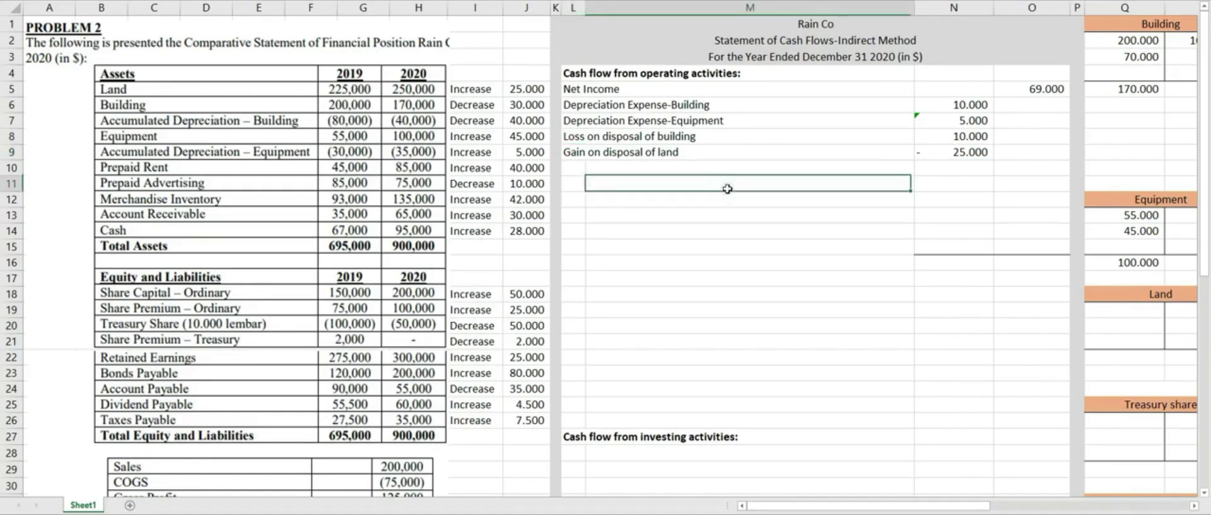
{"action": "left_click", "coordinate": [577, 167]}
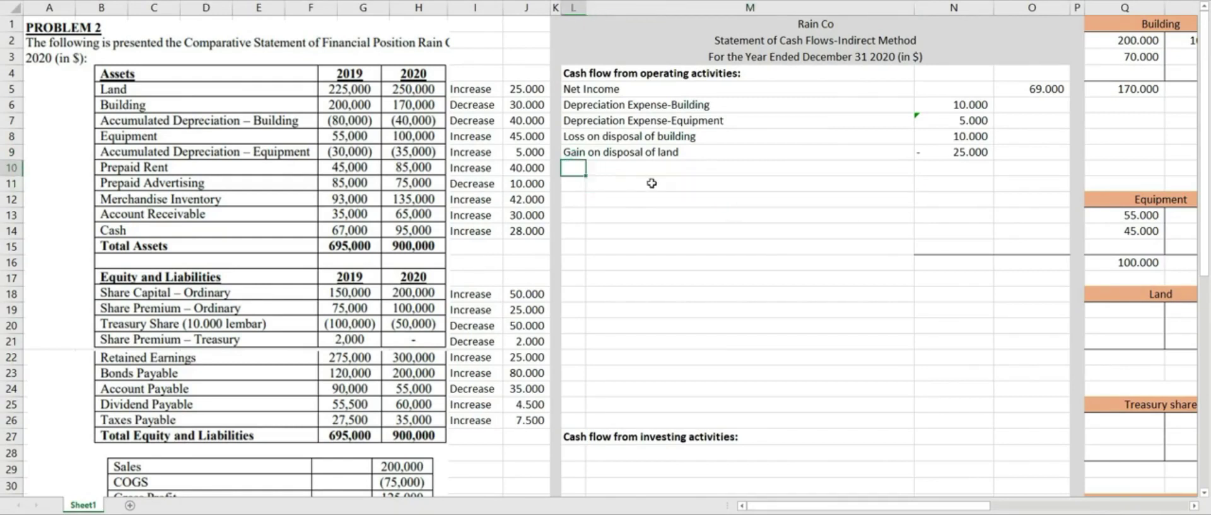
{"action": "left_click", "coordinate": [577, 105]}
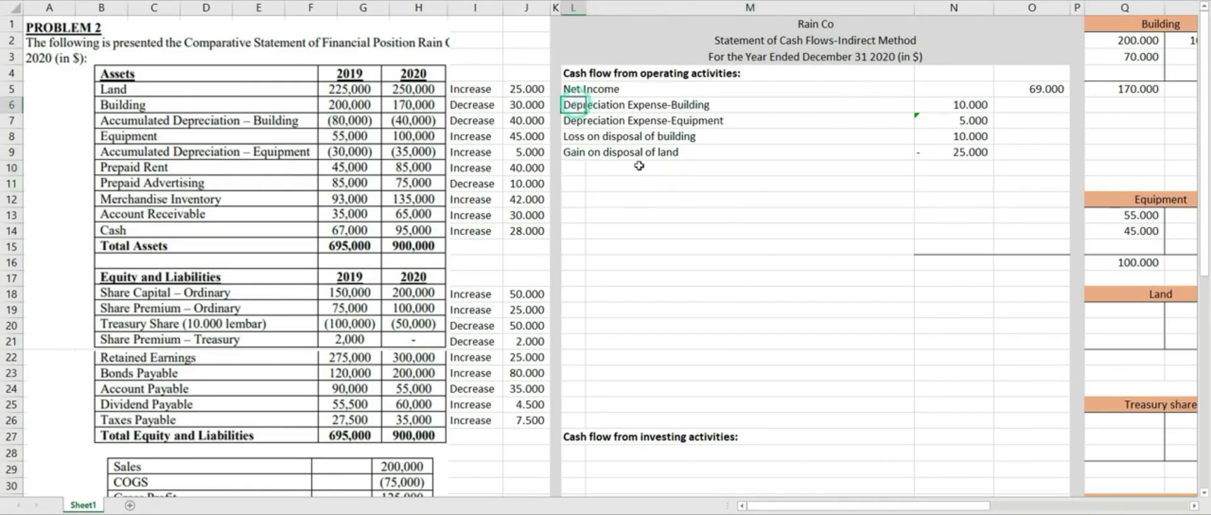
{"action": "left_click", "coordinate": [576, 121]}
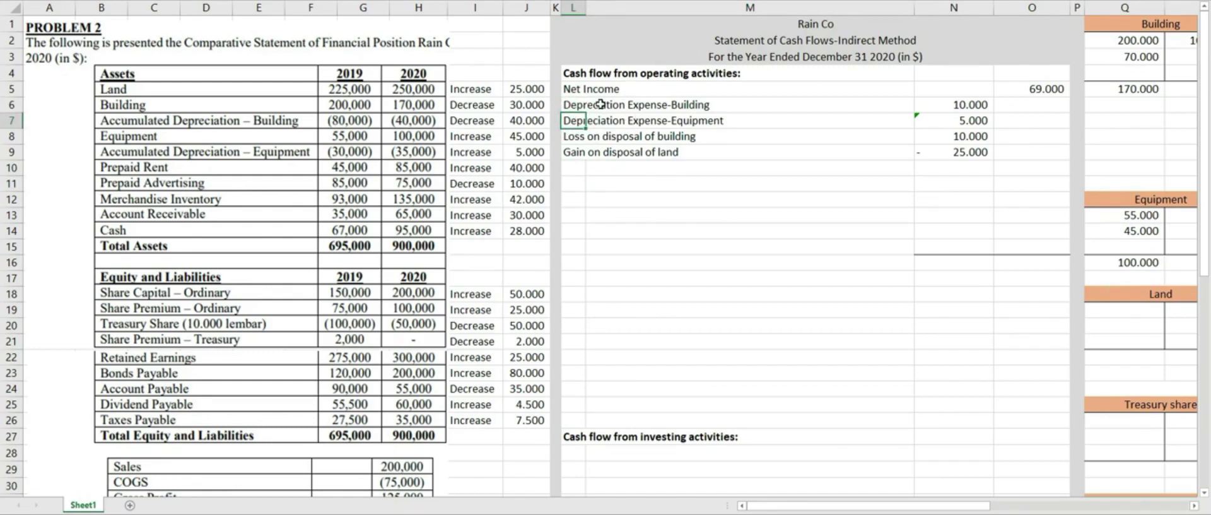
{"action": "left_click", "coordinate": [575, 136]}
{"action": "left_click", "coordinate": [576, 154]}
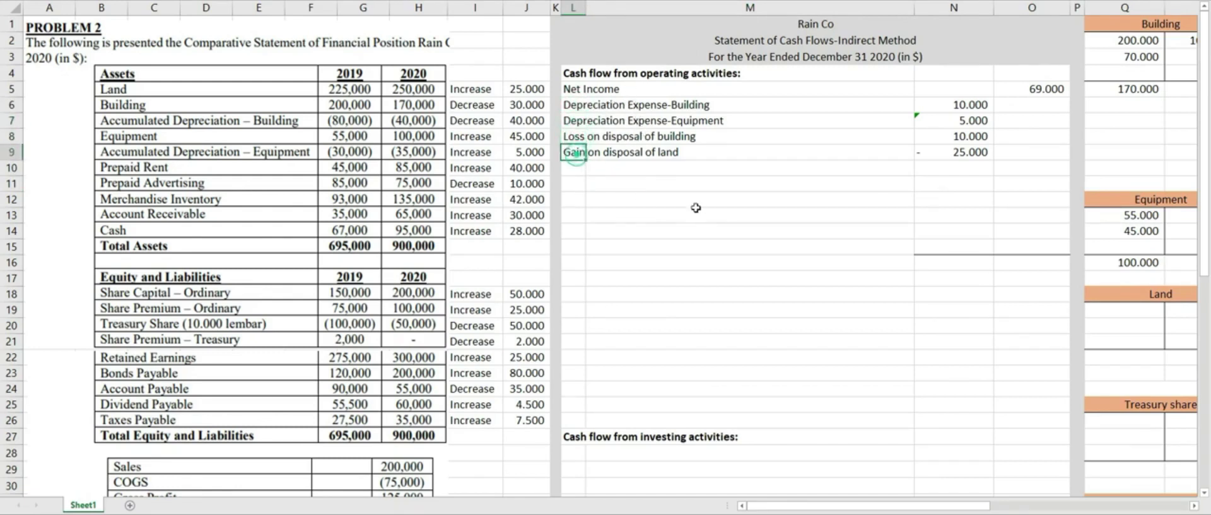
{"action": "left_click", "coordinate": [576, 168]}
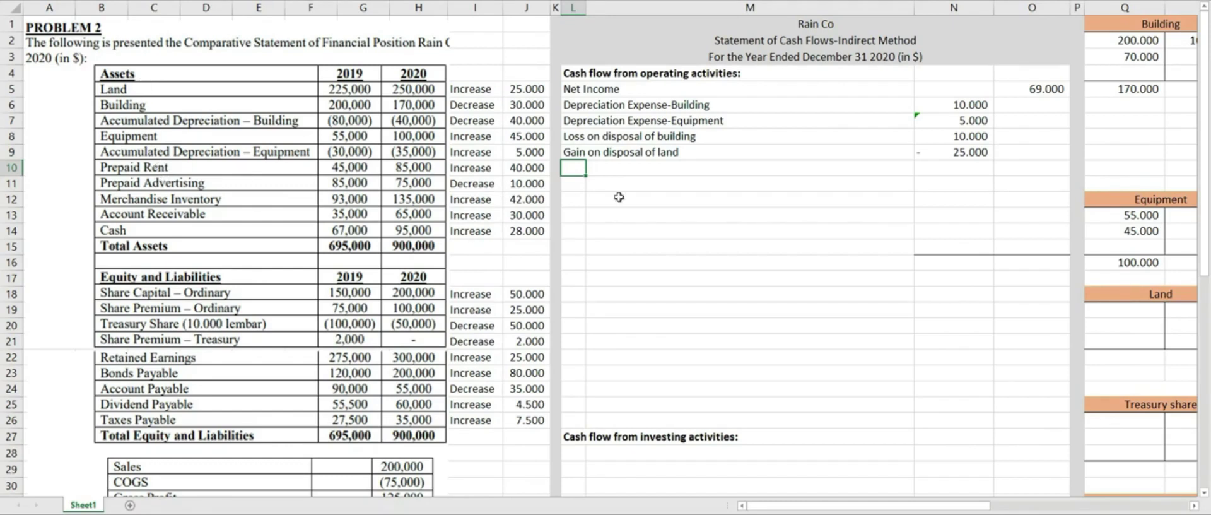
- Add the operating activities line "Increase in prepaid rent" in L10 with =-40000 in N10
{"action": "key", "text": "Up"}
{"action": "key", "text": "Delete"}
{"action": "key", "text": "Down"}
{"action": "type", "text": "Increase in prepaid rent"}
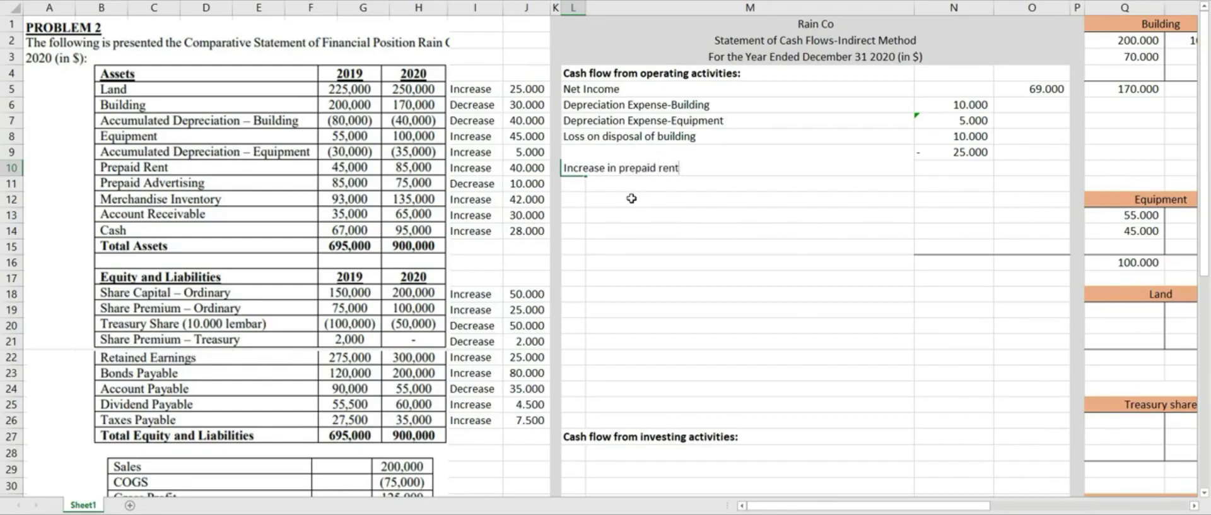
{"action": "key", "text": "Tab"}
{"action": "type", "text": "="}
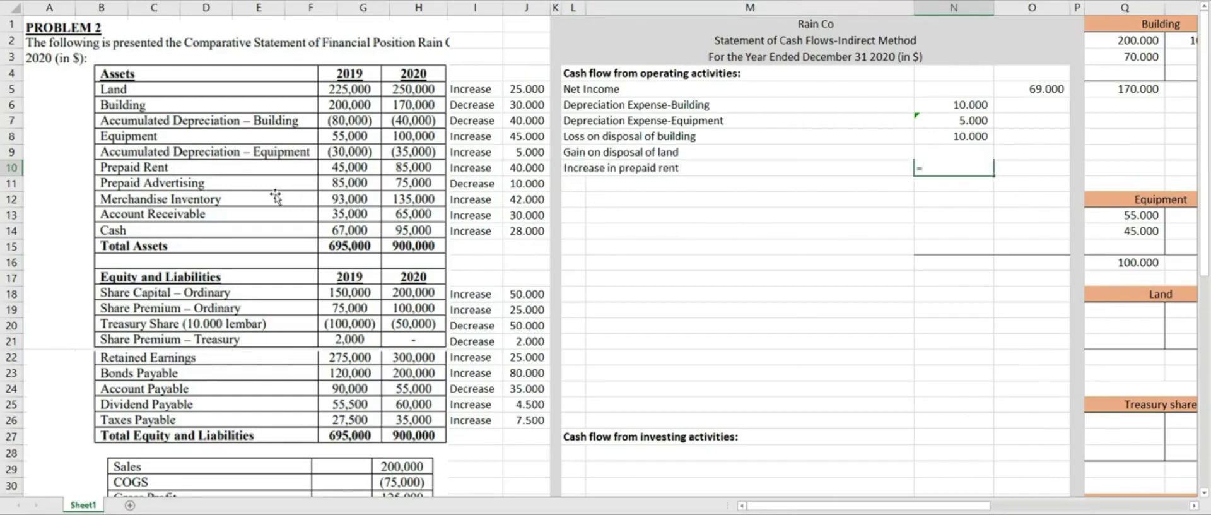
{"action": "type", "text": "40000"}
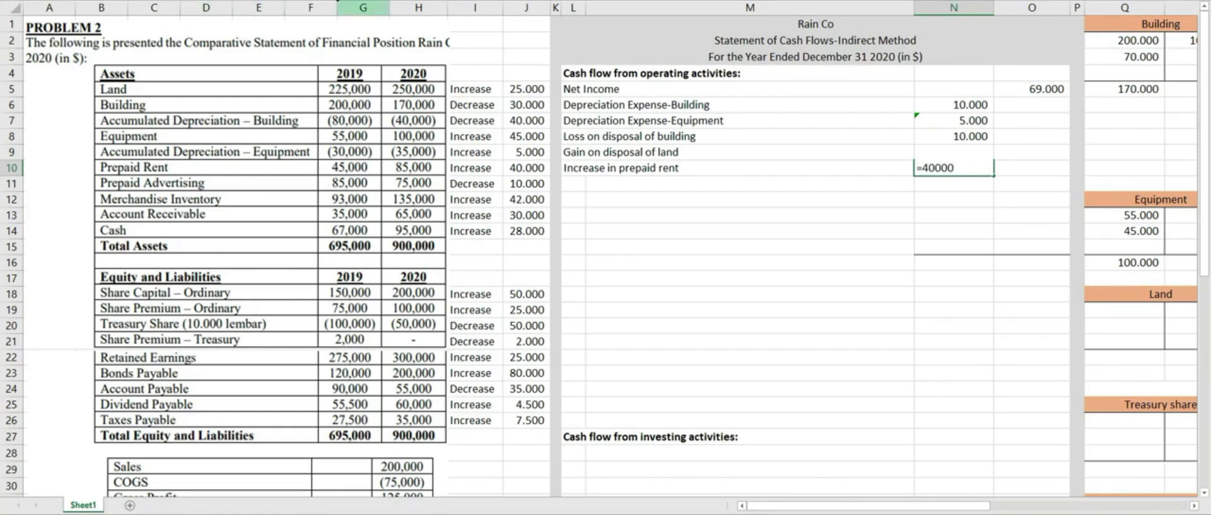
{"action": "type", "text": "-"}
{"action": "key", "text": "Return"}
- Add the line "Decrease in prepaid advertising" in L11 with =10000 in N11
{"action": "left_click", "coordinate": [574, 184]}
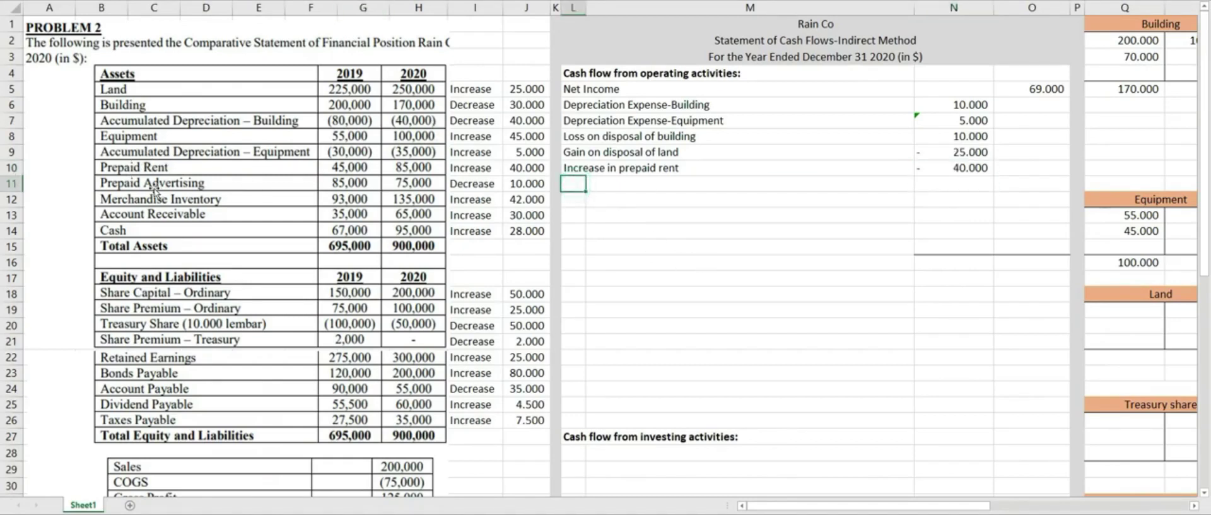
{"action": "type", "text": "I"}
{"action": "key", "text": "BackSpace"}
{"action": "type", "text": "Dec"}
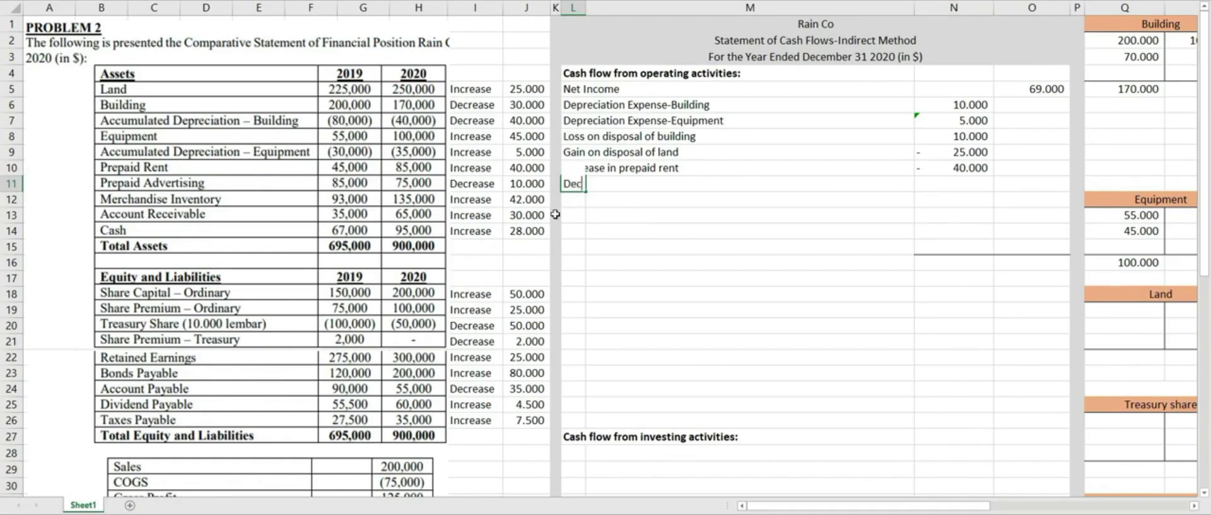
{"action": "type", "text": "rease in prepaid advertising"}
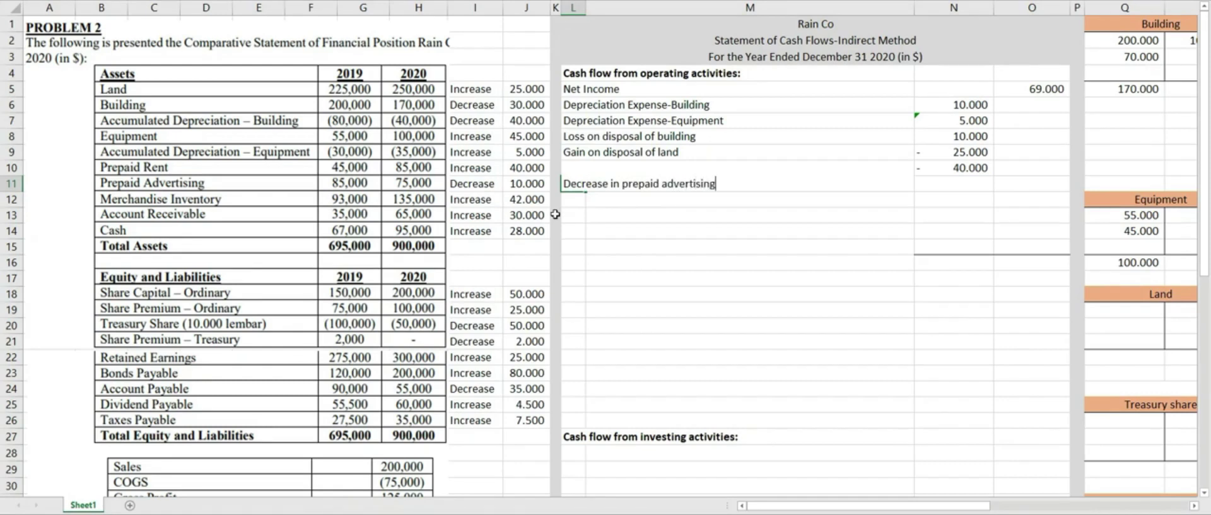
{"action": "key", "text": "Tab"}
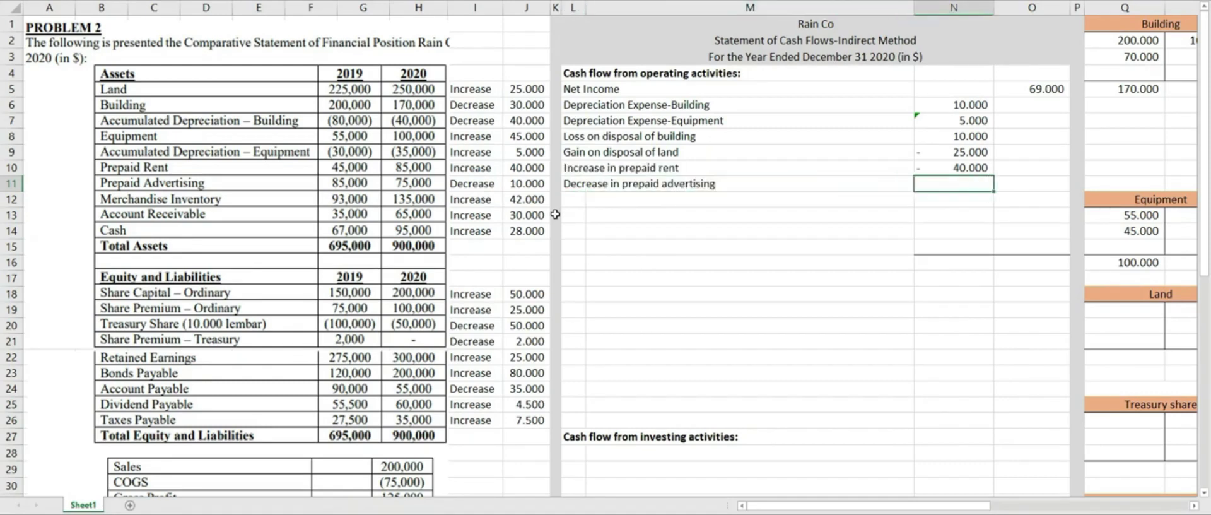
{"action": "type", "text": "="}
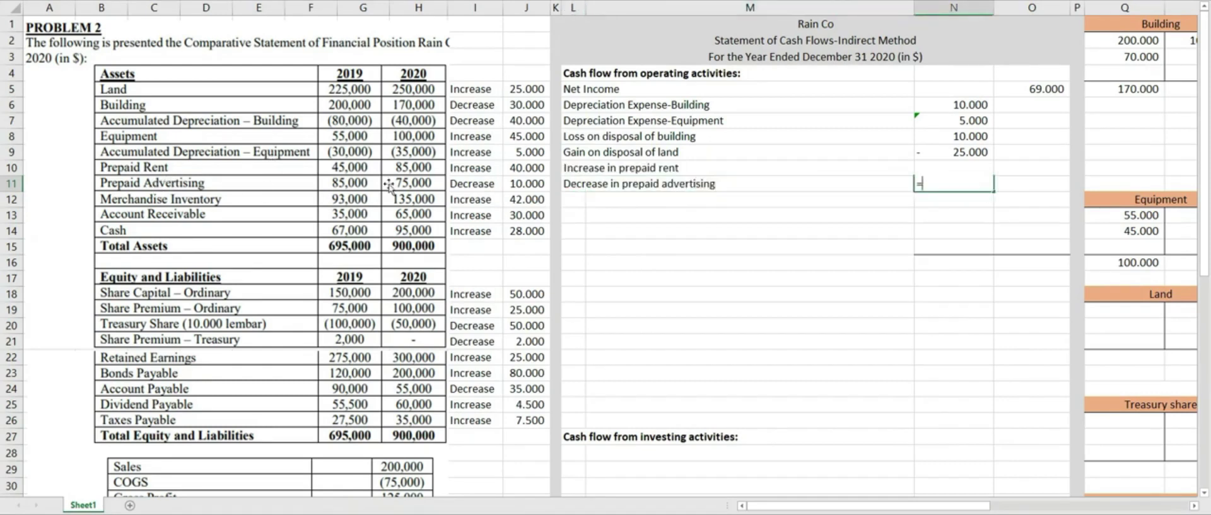
{"action": "type", "text": "10000"}
{"action": "key", "text": "Return"}
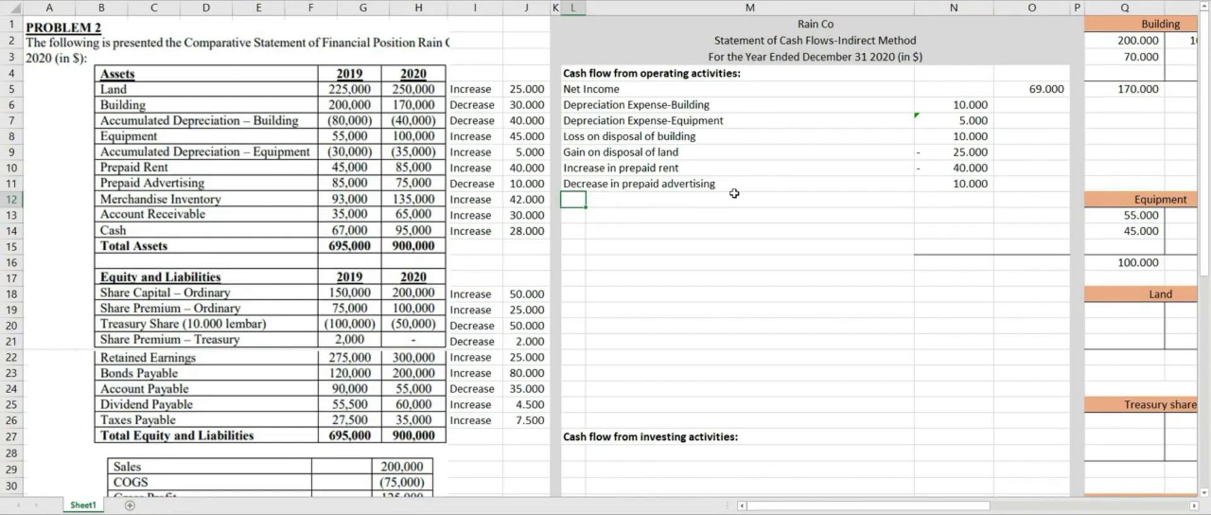
- Add the line "Increase in merchandise inventory" in L12 with =-42000 in N12
{"action": "type", "text": "Invre"}
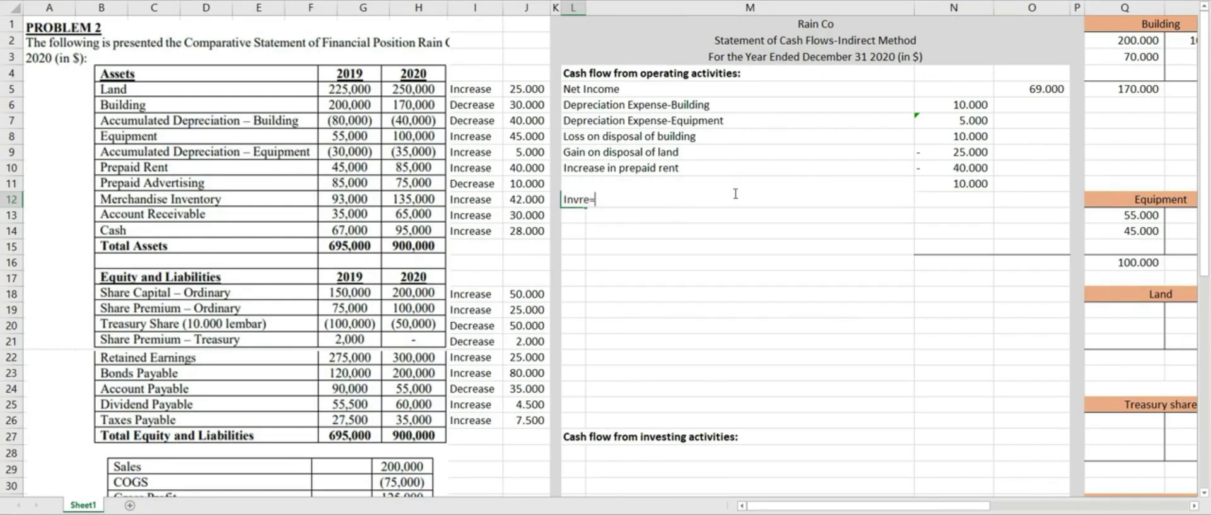
{"action": "key", "text": "BackSpace"}
{"action": "key", "text": "BackSpace"}
{"action": "key", "text": "BackSpace"}
{"action": "type", "text": "crease in "}
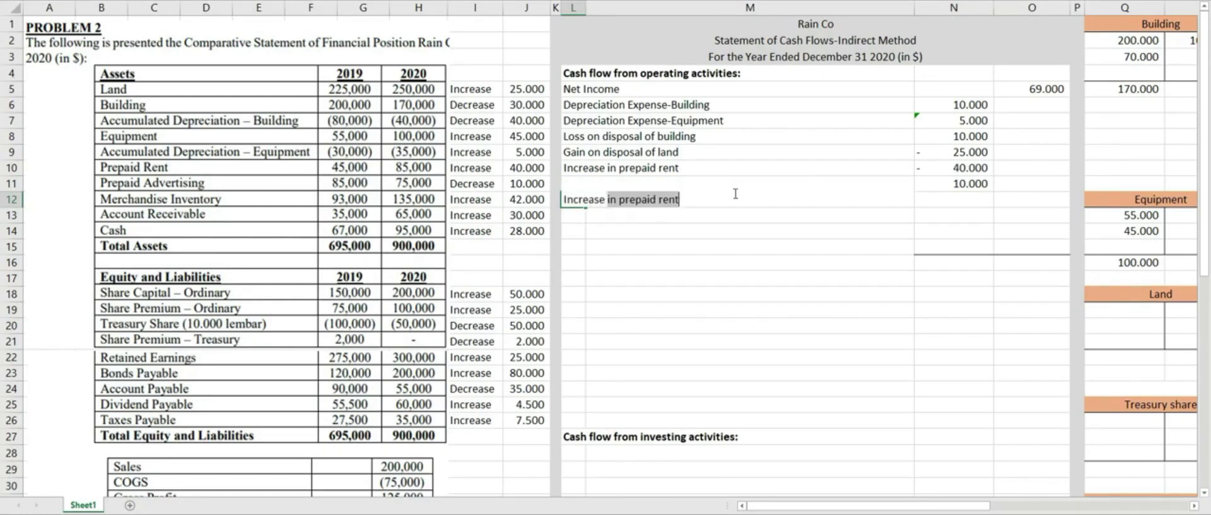
{"action": "type", "text": "merchandise inventory"}
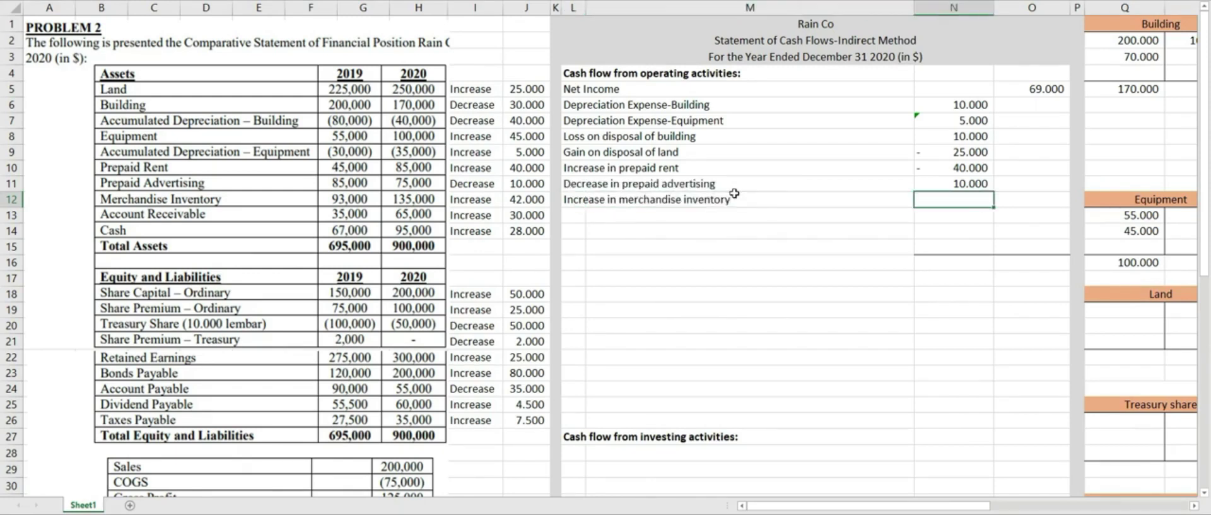
{"action": "type", "text": "="}
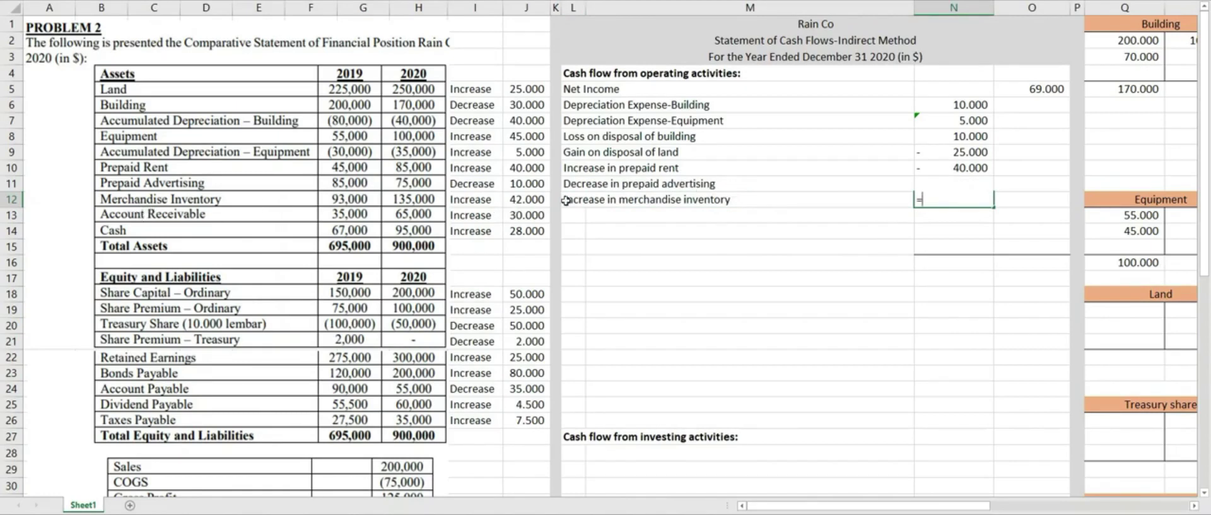
{"action": "type", "text": "-42000"}
{"action": "key", "text": "Return"}
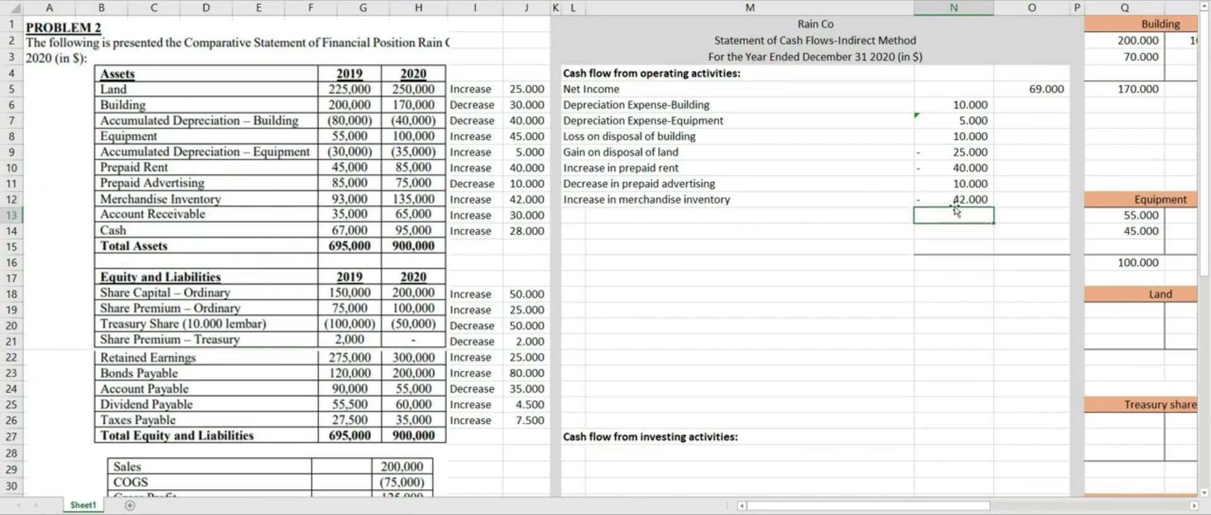
- Add the line "Increase in accounts receivable" in L13 with a deduction of 30.000 in N13
{"action": "left_click", "coordinate": [575, 216]}
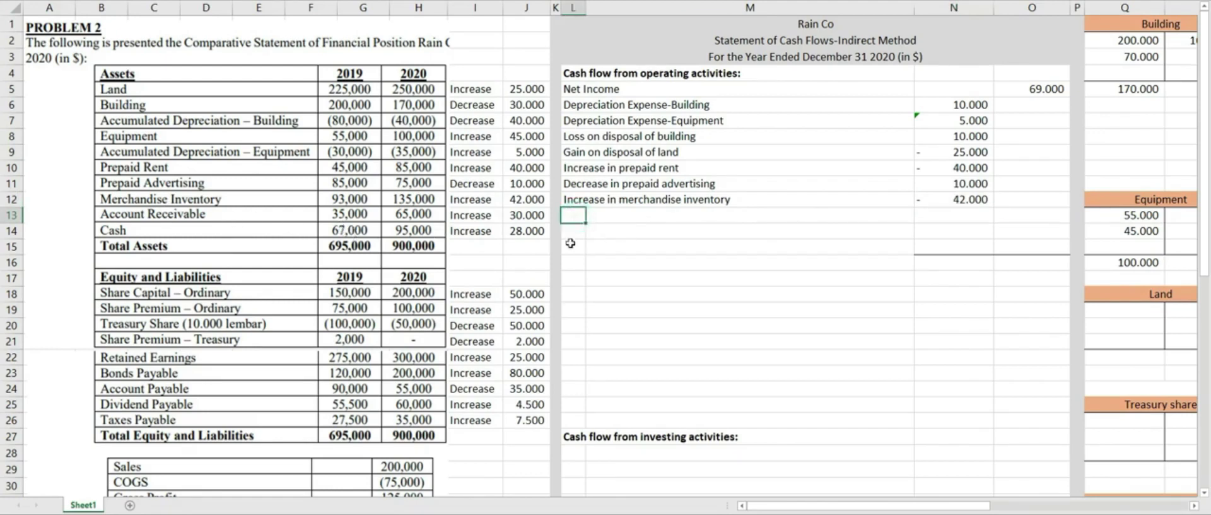
{"action": "type", "text": "Increase in accounts rece"}
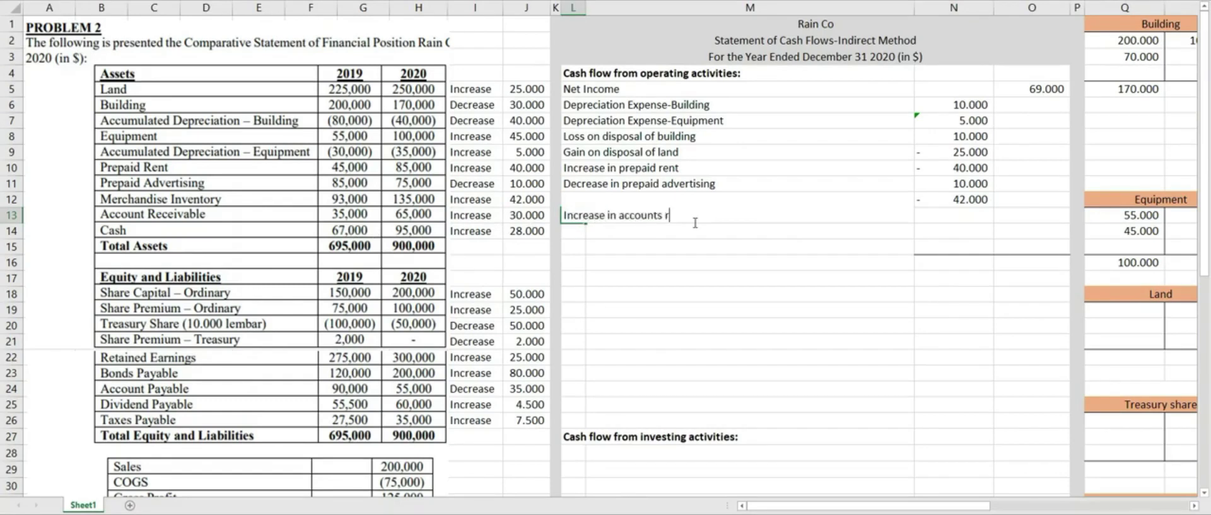
{"action": "type", "text": "ivable"}
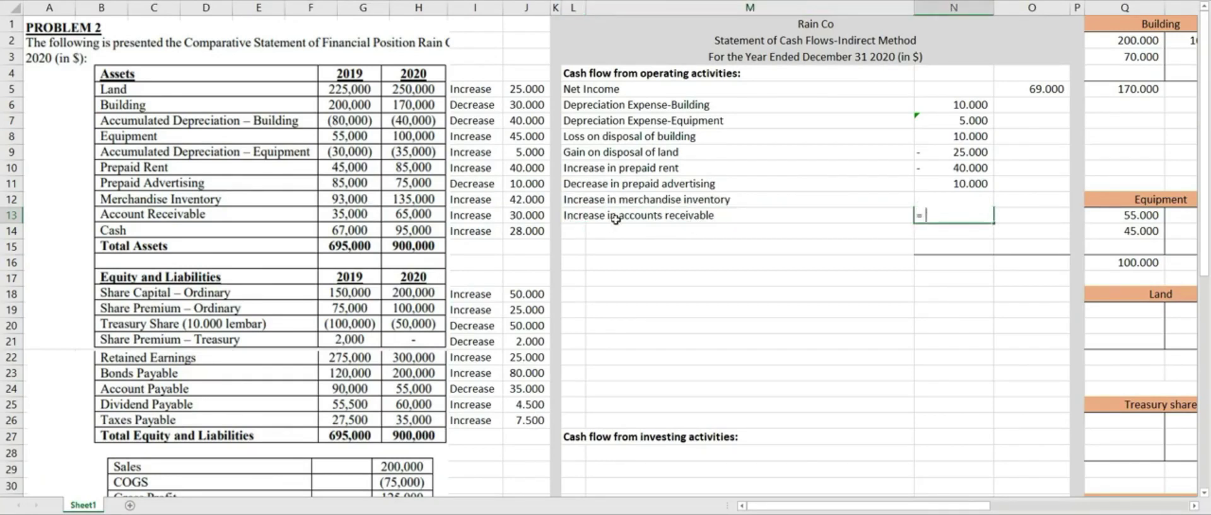
{"action": "type", "text": "30"}
{"action": "key", "text": "Return"}
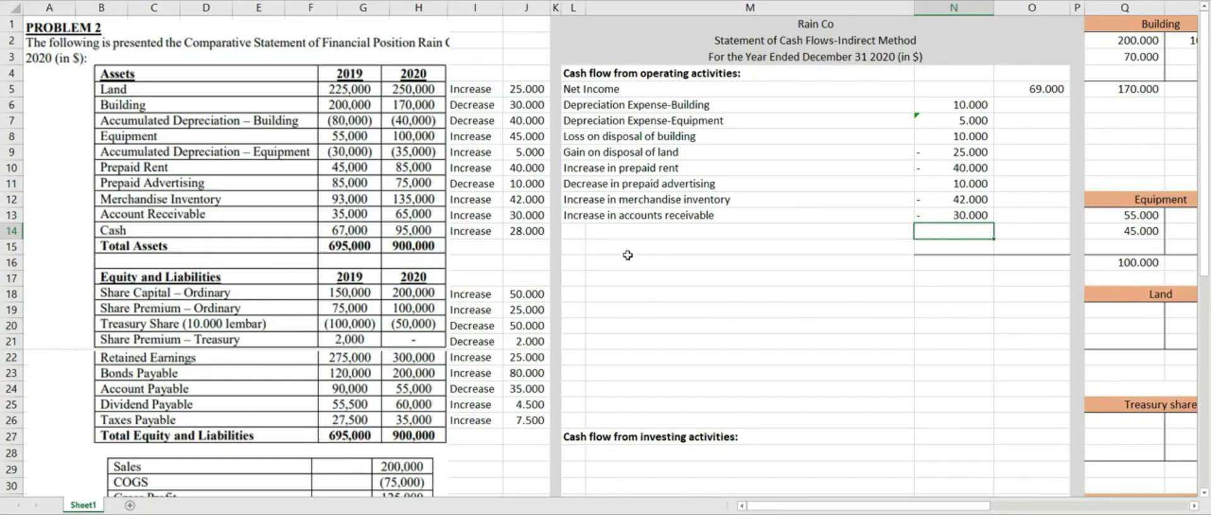
- Add the line "Decrease in accounts payable" in L14 with =-35000 in N14
{"action": "left_click", "coordinate": [577, 232]}
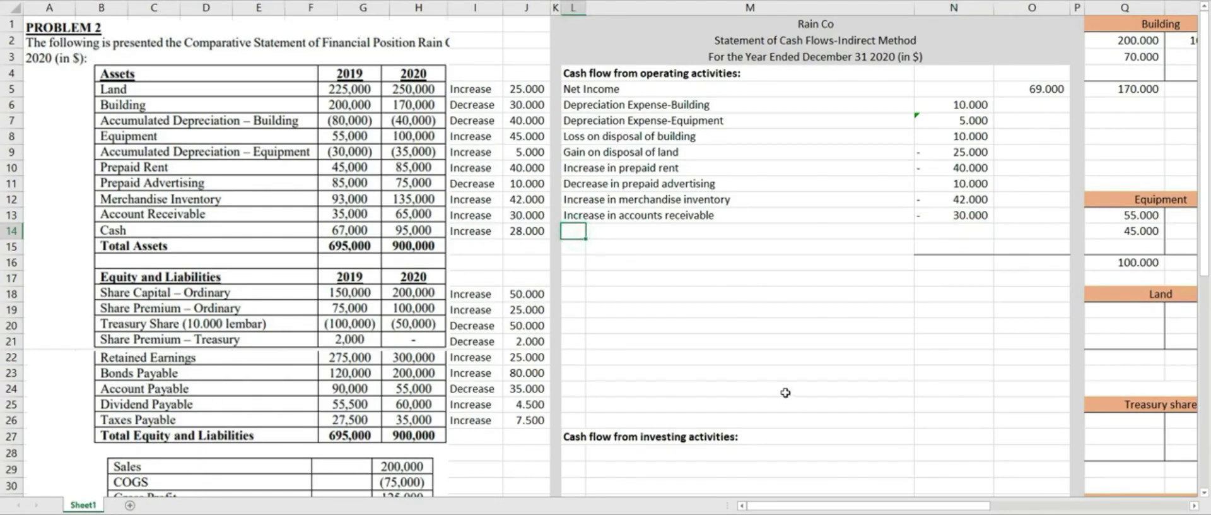
{"action": "type", "text": "Decrease in accounts payab"}
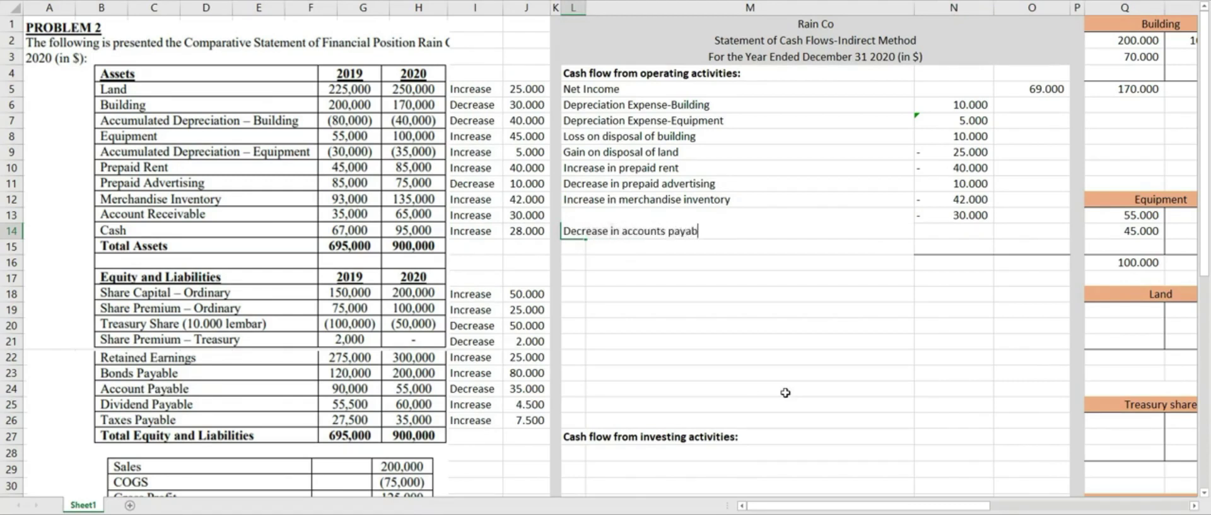
{"action": "key", "text": "Tab"}
{"action": "type", "text": "="}
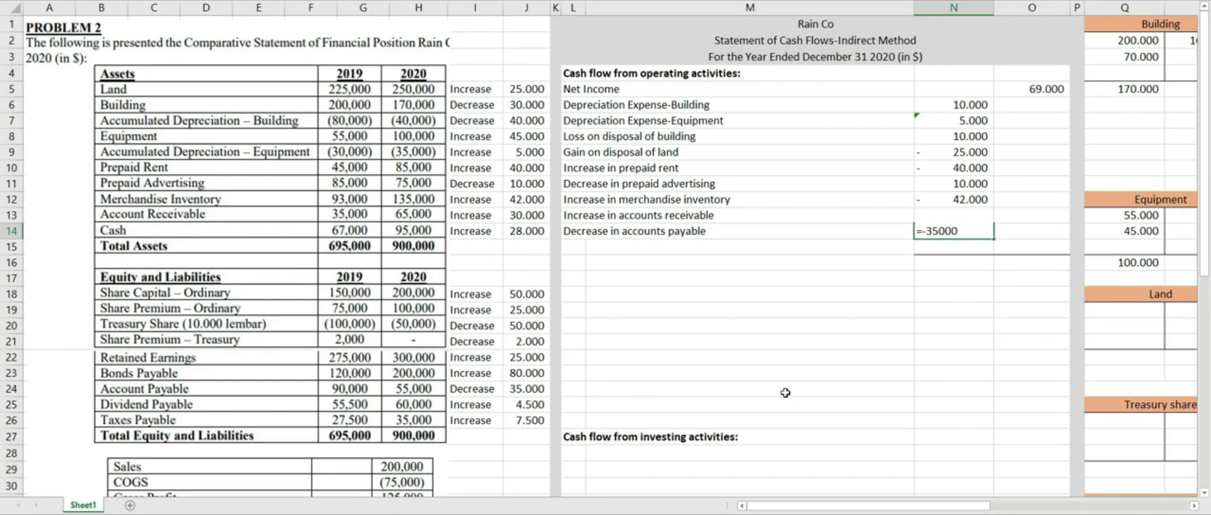
{"action": "key", "text": "Return"}
- Add the line "Increase in taxes payable" in L15 with =7500 in N15
{"action": "key", "text": "Left"}
{"action": "key", "text": "Left"}
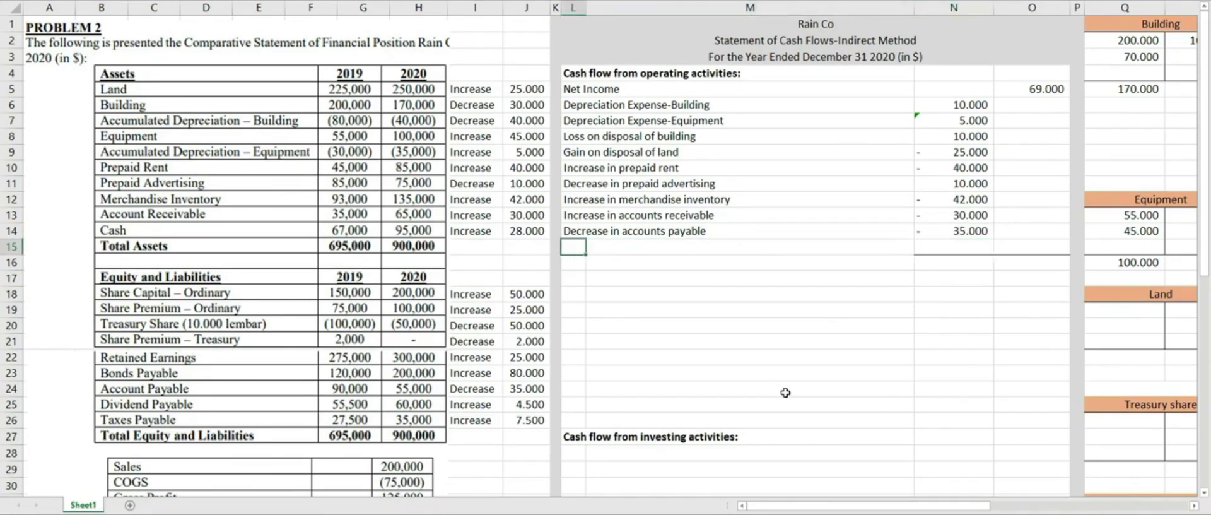
{"action": "type", "text": "Increase "}
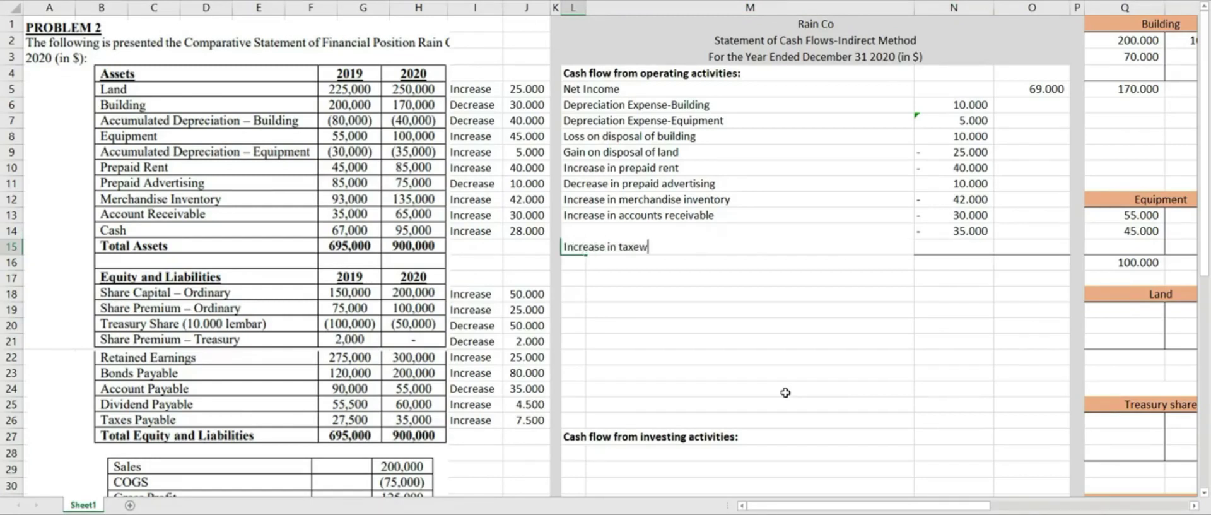
{"action": "type", "text": "in taxes payable"}
{"action": "left_click", "coordinate": [940, 247]}
{"action": "type", "text": "="}
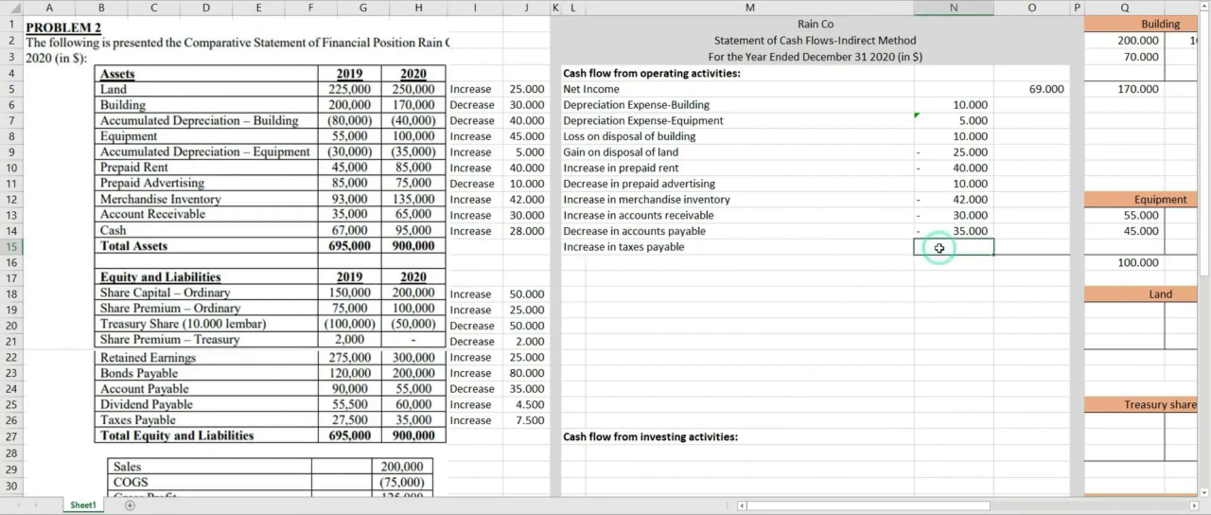
{"action": "type", "text": "7500"}
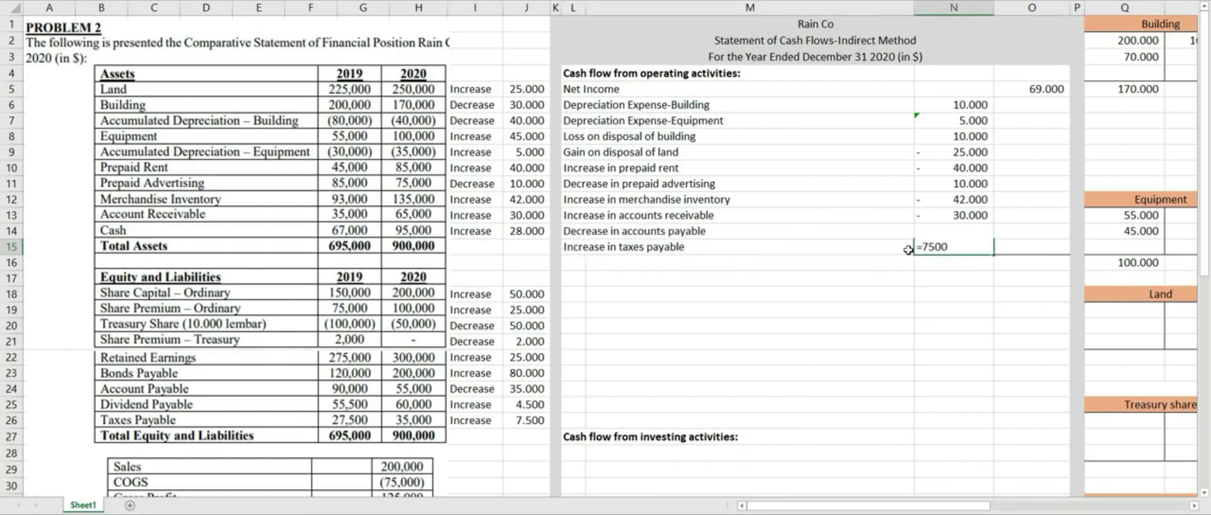
{"action": "key", "text": "Return"}
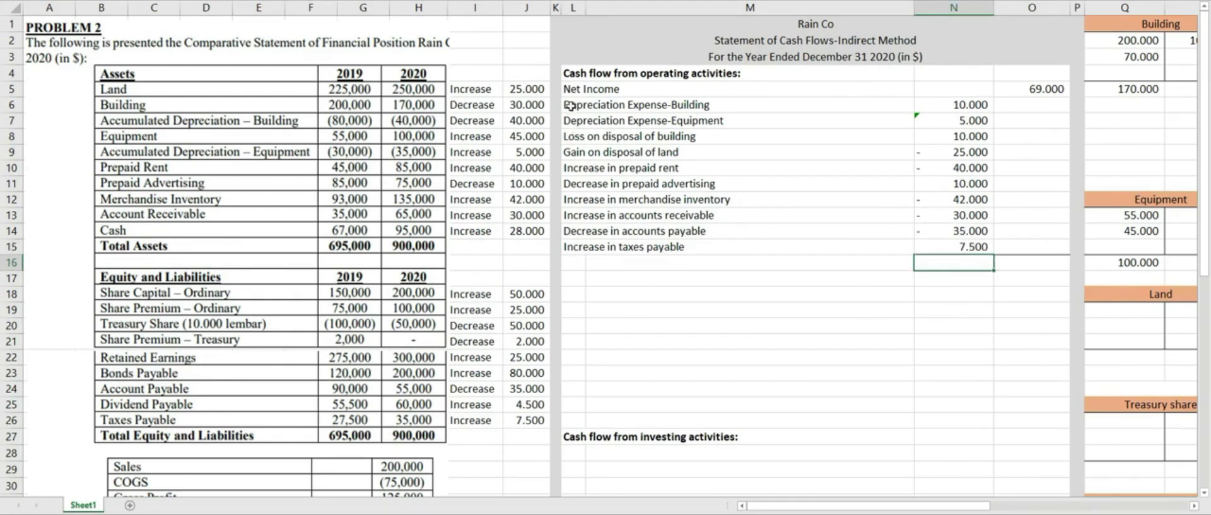
- Check the adjustment lines against the problem data, and total N6 to N15 in O15 with a SUM formula
{"action": "left_click", "coordinate": [569, 105]}
{"action": "left_click", "coordinate": [571, 246]}
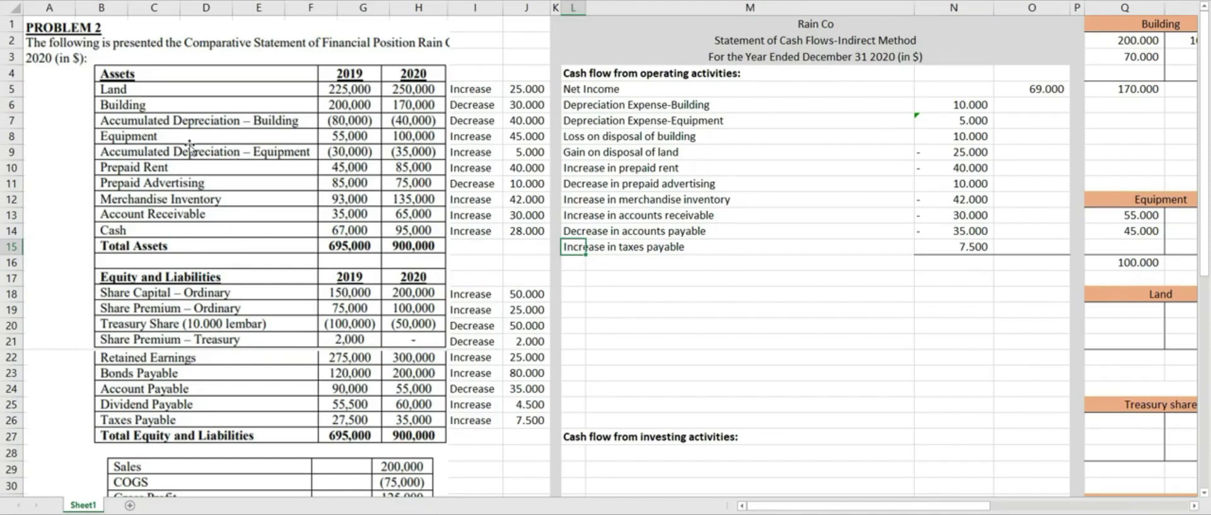
{"action": "scroll", "coordinate": [301, 289], "scroll_direction": "down", "scroll_amount": 4}
{"action": "scroll", "coordinate": [301, 289], "scroll_direction": "down", "scroll_amount": 4}
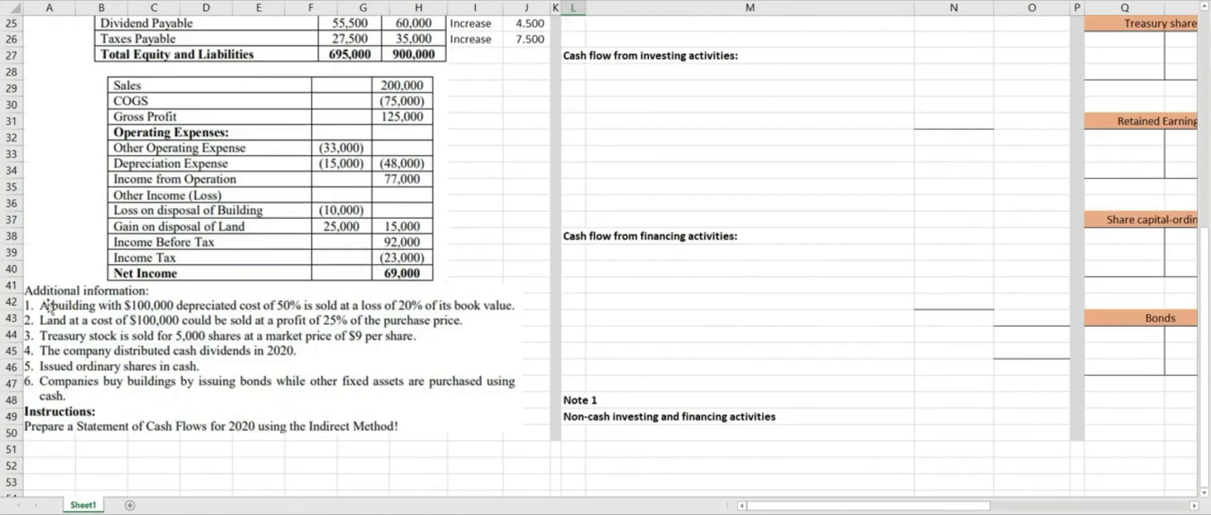
{"action": "scroll", "coordinate": [145, 328], "scroll_direction": "up", "scroll_amount": 8}
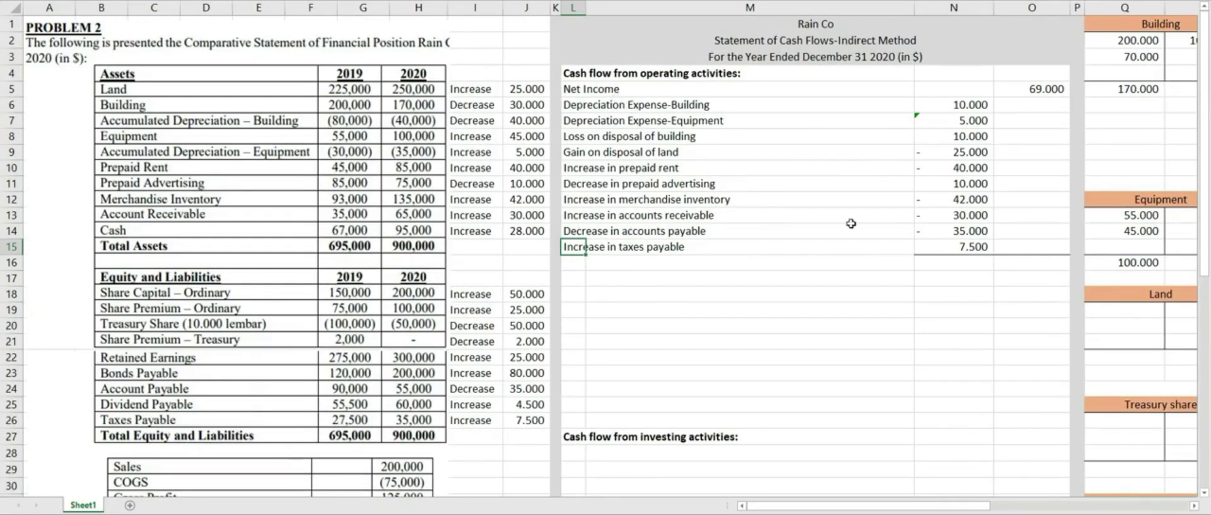
{"action": "left_click", "coordinate": [1042, 246]}
{"action": "type", "text": "="}
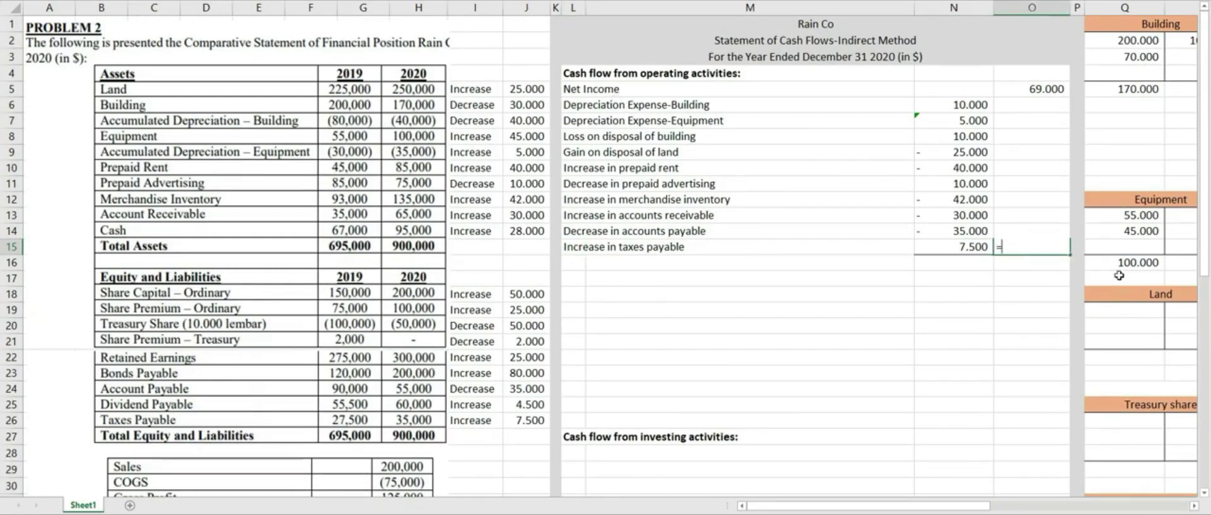
{"action": "type", "text": "sum("}
{"action": "left_click", "coordinate": [954, 106]}
{"action": "left_click_drag", "start_coordinate": [955, 117], "coordinate": [959, 248]}
{"action": "key", "text": "Return"}
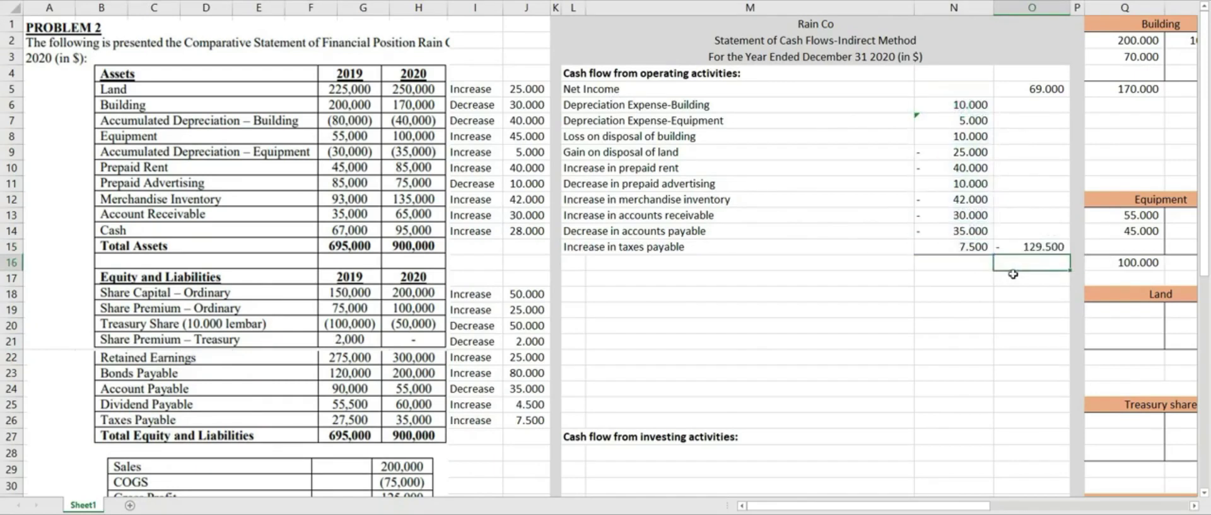
- Calculate the net cash from operating activities in O16 by adding net income in O5 and the adjustments total in O15
{"action": "type", "text": "="}
{"action": "left_click", "coordinate": [1041, 92]}
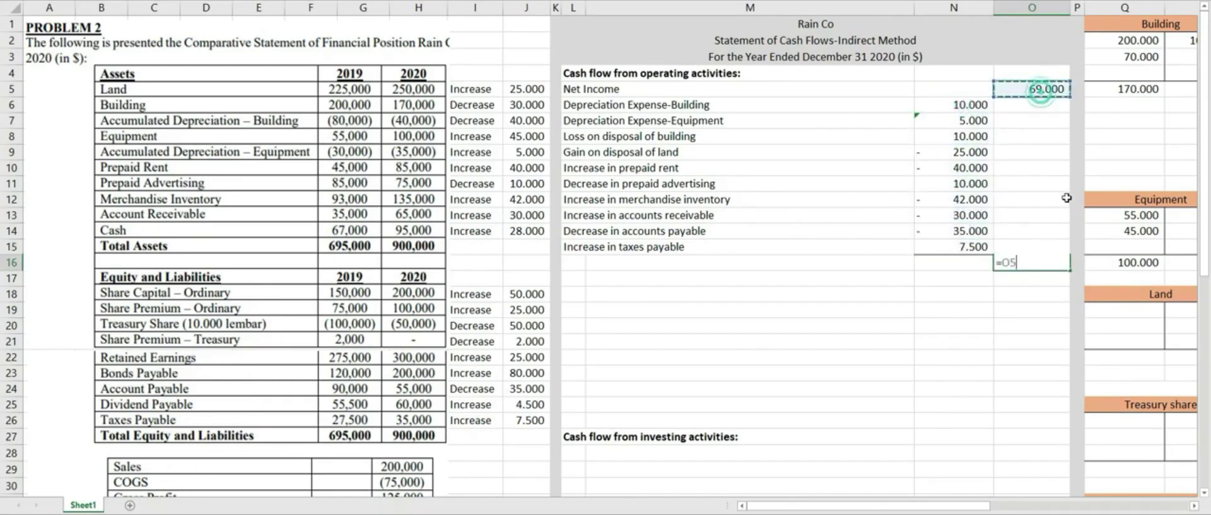
{"action": "type", "text": "-o15"}
{"action": "key", "text": "Return"}
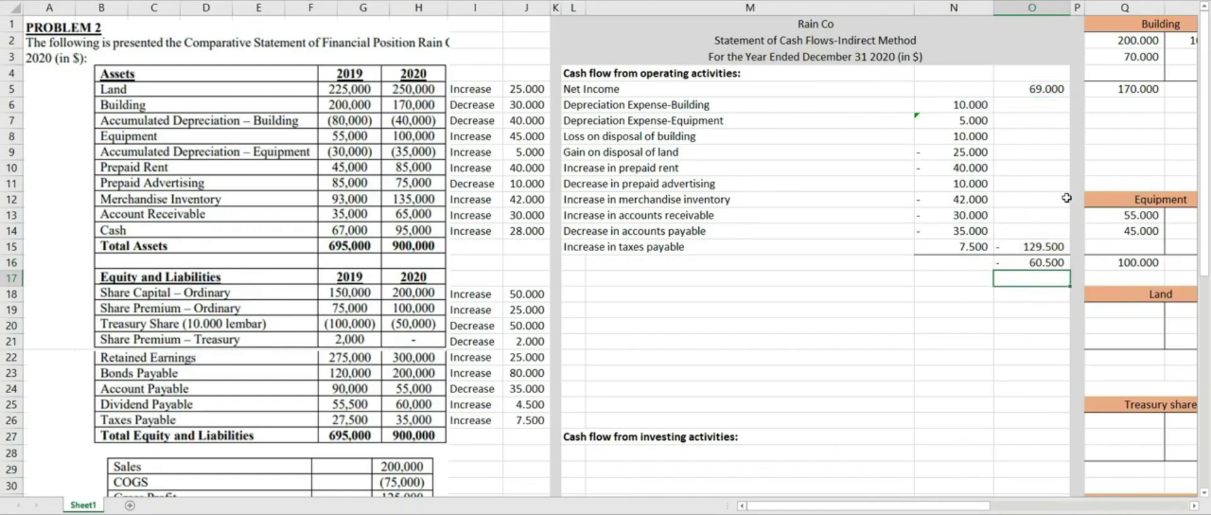
- Label row 16 "Net cash used by operating activities" in M16 and make the label bold
{"action": "left_click", "coordinate": [571, 265]}
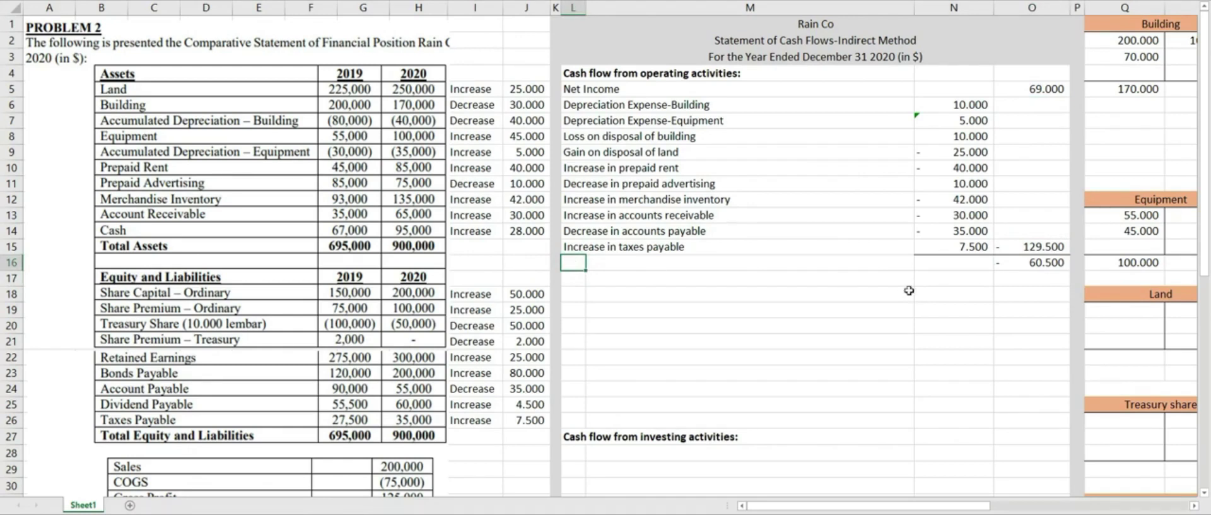
{"action": "key", "text": "Right"}
{"action": "type", "text": "Net"}
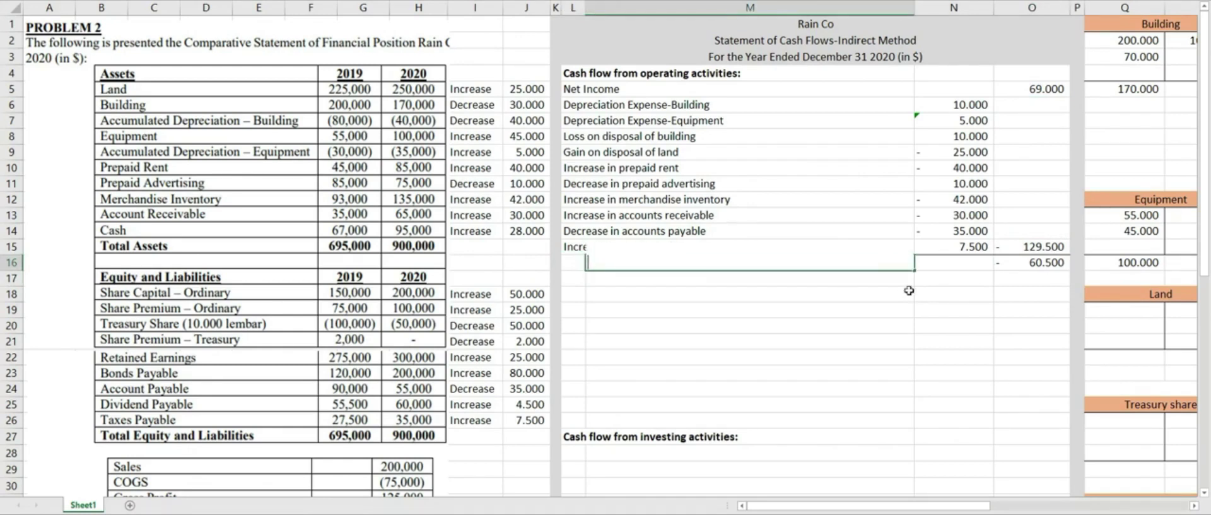
{"action": "type", "text": " cash used by operating activities"}
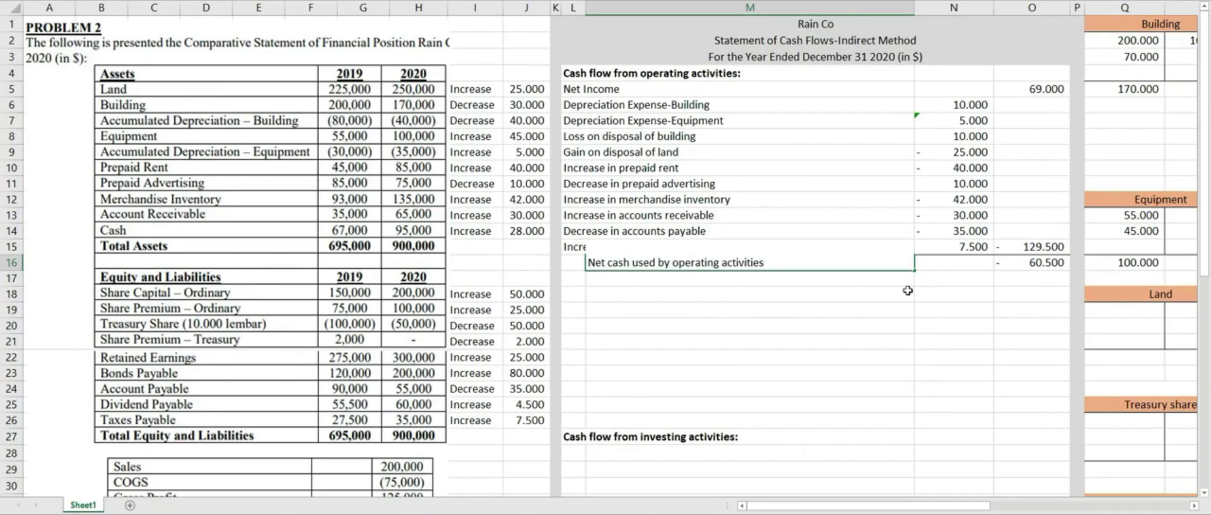
{"action": "left_click", "coordinate": [869, 309]}
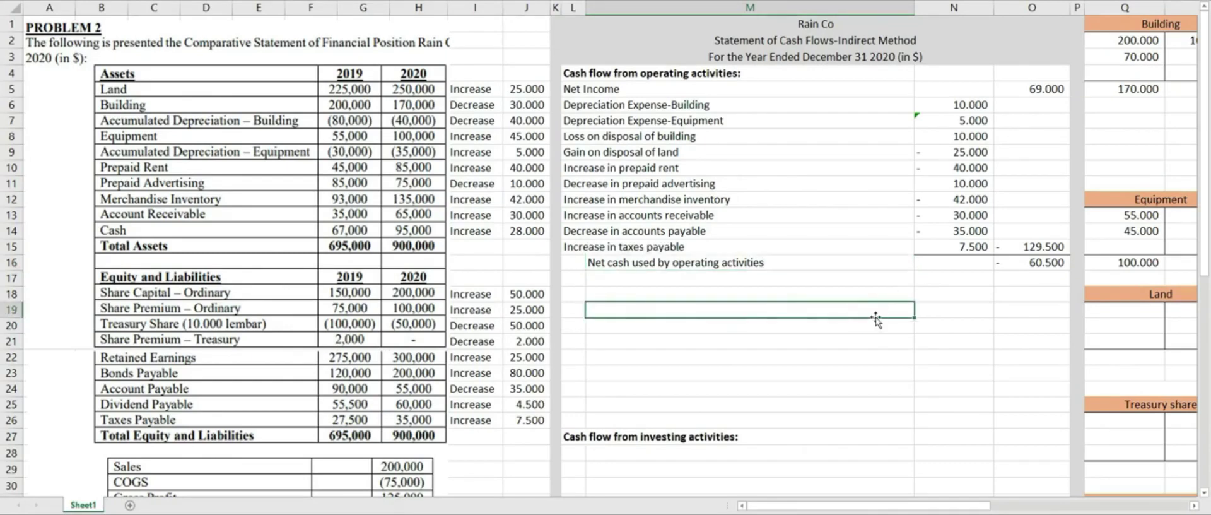
{"action": "left_click", "coordinate": [720, 265]}
{"action": "key", "text": "ctrl+b"}
{"action": "left_click", "coordinate": [799, 307]}
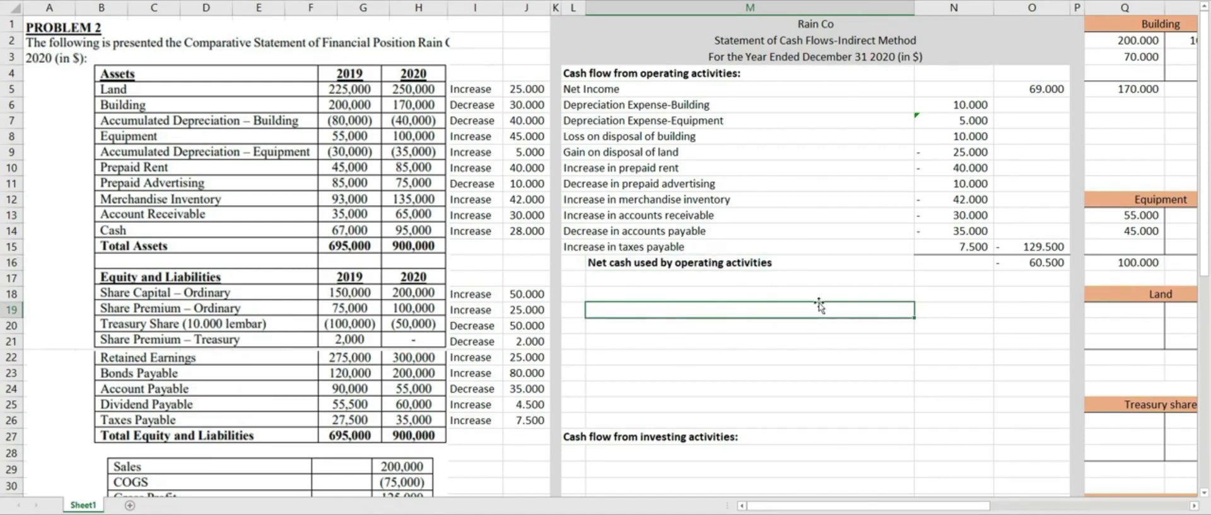
- Check the building disposal journal entry and add the line "Sale of building" in L28 under investing activities
{"action": "scroll", "coordinate": [777, 299], "scroll_direction": "down", "scroll_amount": 2}
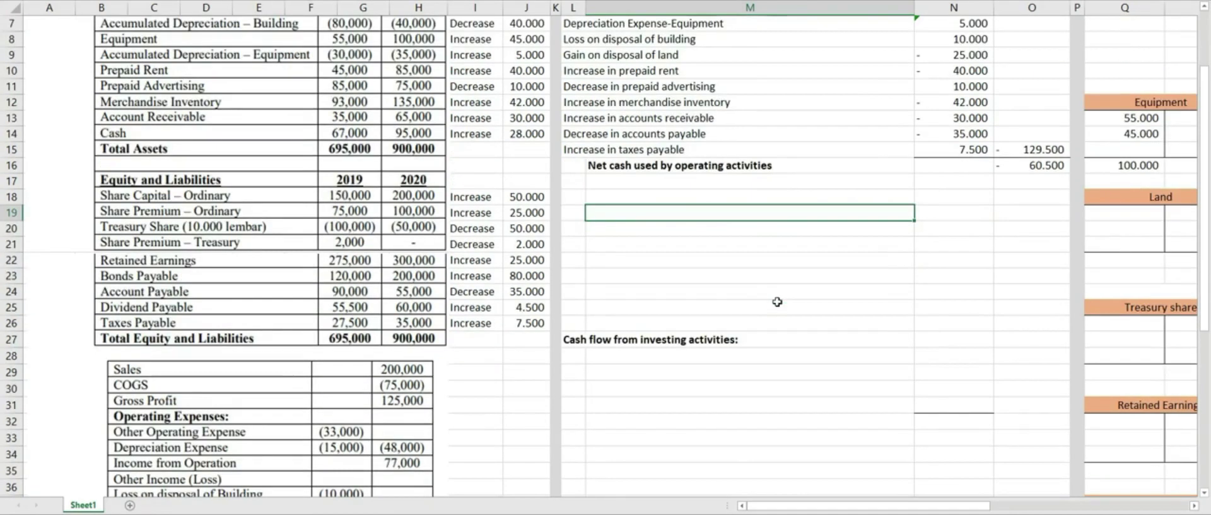
{"action": "left_click", "coordinate": [580, 351]}
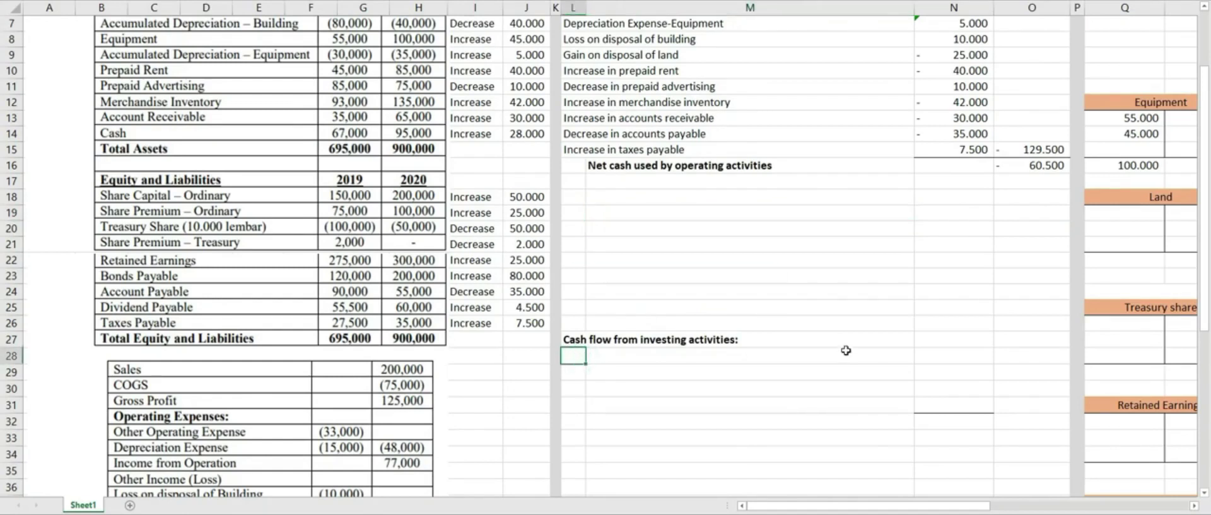
{"action": "scroll", "coordinate": [845, 350], "scroll_direction": "up", "scroll_amount": 2}
{"action": "left_click_drag", "start_coordinate": [879, 504], "coordinate": [1094, 508]}
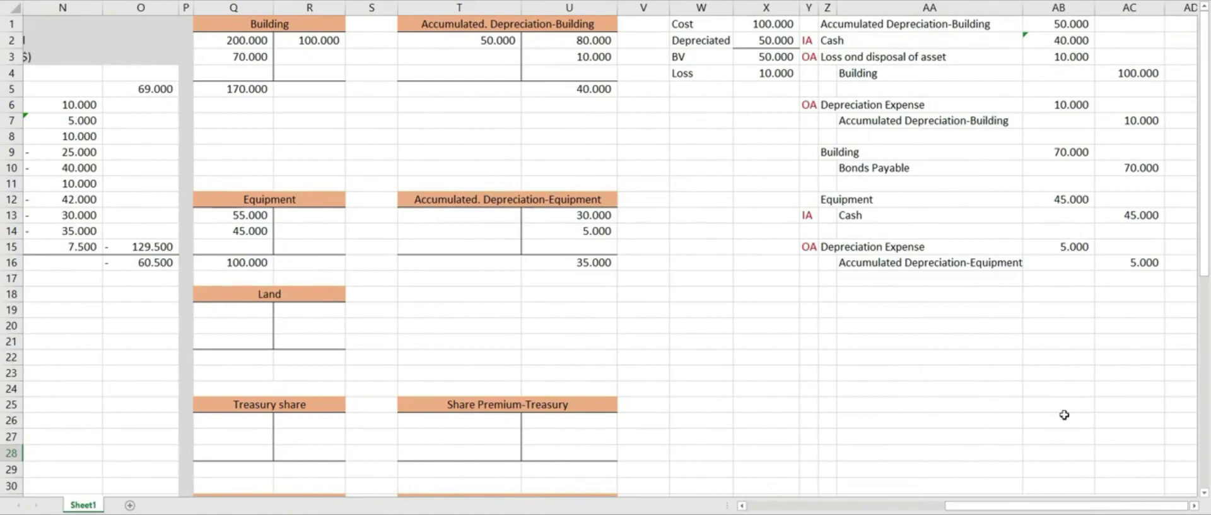
{"action": "left_click", "coordinate": [884, 74]}
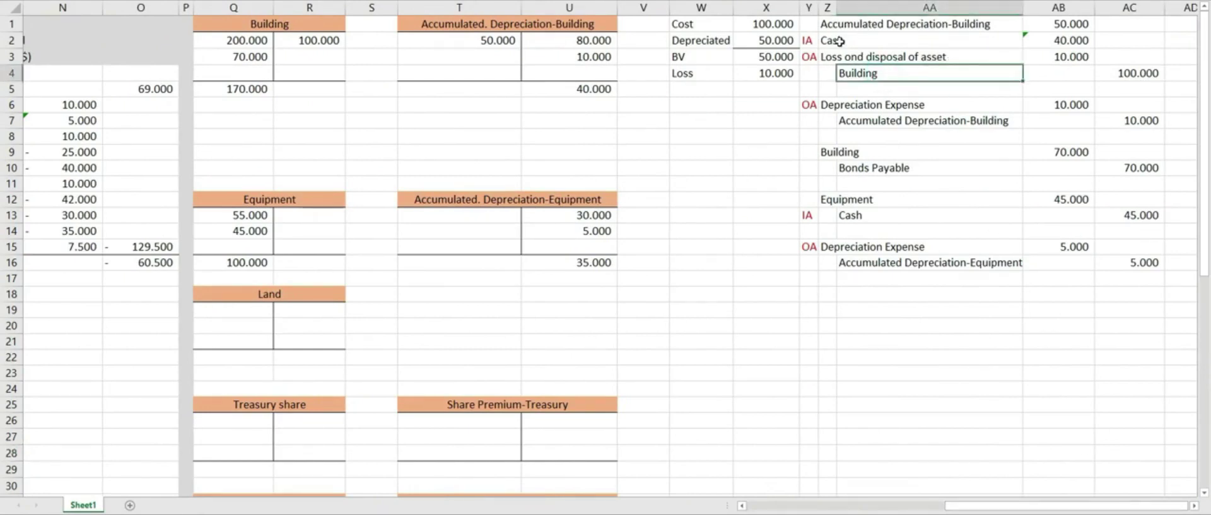
{"action": "left_click_drag", "start_coordinate": [982, 504], "coordinate": [890, 505]}
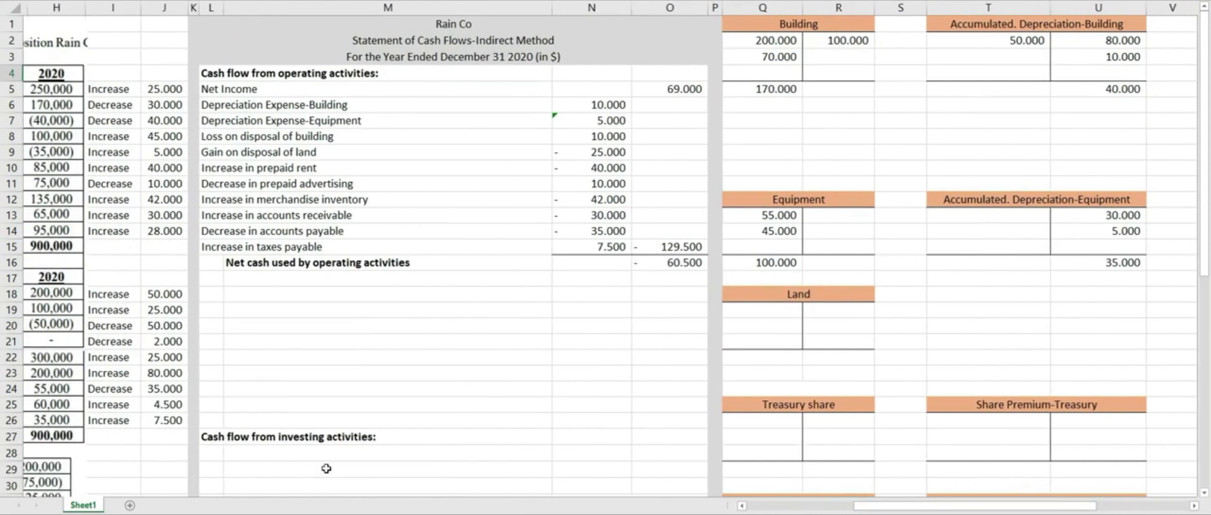
{"action": "scroll", "coordinate": [326, 468], "scroll_direction": "down", "scroll_amount": 3}
{"action": "left_click", "coordinate": [208, 304]}
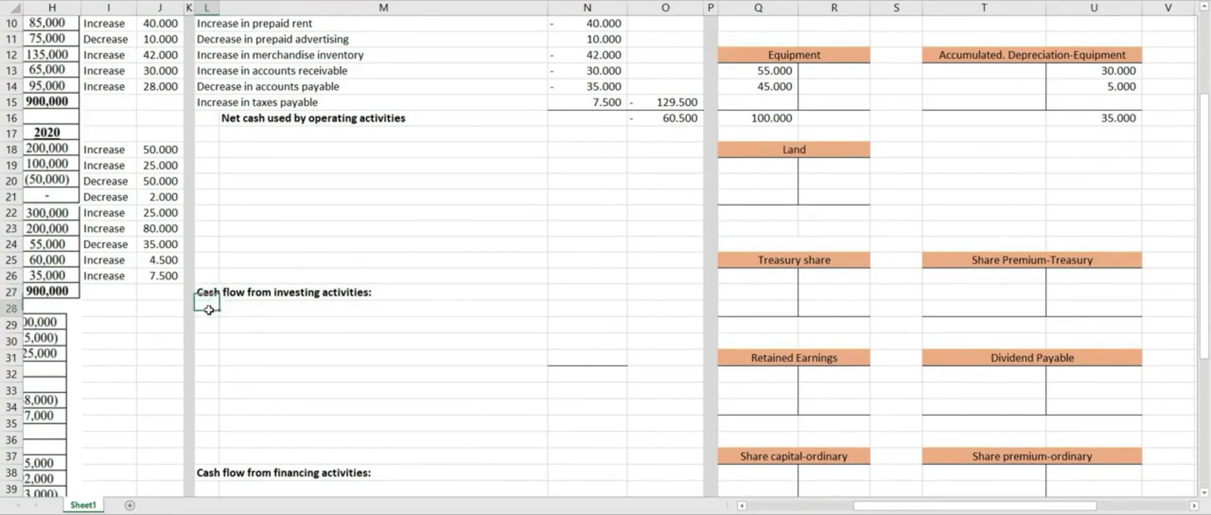
{"action": "type", "text": "Sale of building"}
{"action": "key", "text": "Tab"}
{"action": "key", "text": "Tab"}
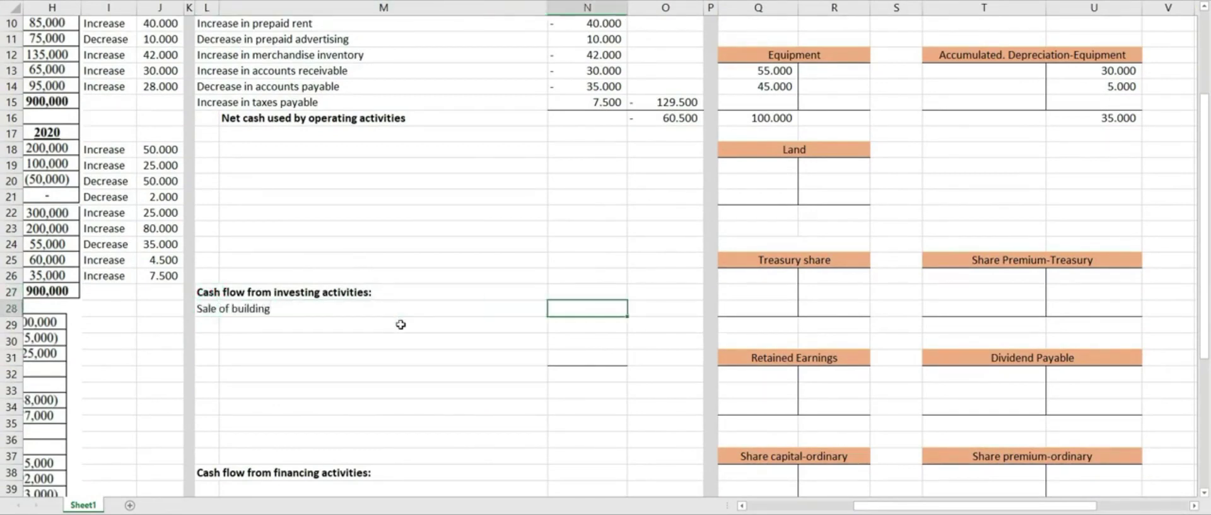
- Enter the cash received from the building sale in N28 as 40.000
{"action": "type", "text": "="}
{"action": "scroll", "coordinate": [1054, 354], "scroll_direction": "up", "scroll_amount": 3}
{"action": "left_click_drag", "start_coordinate": [1059, 504], "coordinate": [1019, 505]}
{"action": "scroll", "coordinate": [674, 393], "scroll_direction": "down", "scroll_amount": 2}
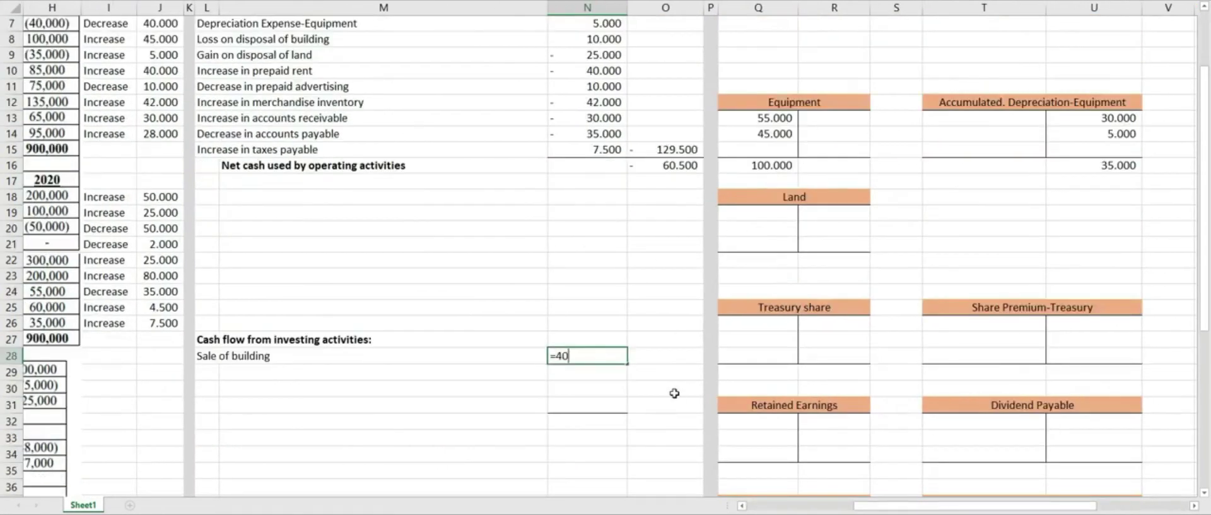
{"action": "key", "text": "Return"}
- Add the line "Purchase of equipment" in L29 with a cash outflow of -45.000 in N29
{"action": "scroll", "coordinate": [674, 393], "scroll_direction": "up", "scroll_amount": 2}
{"action": "left_click_drag", "start_coordinate": [945, 504], "coordinate": [1034, 505]}
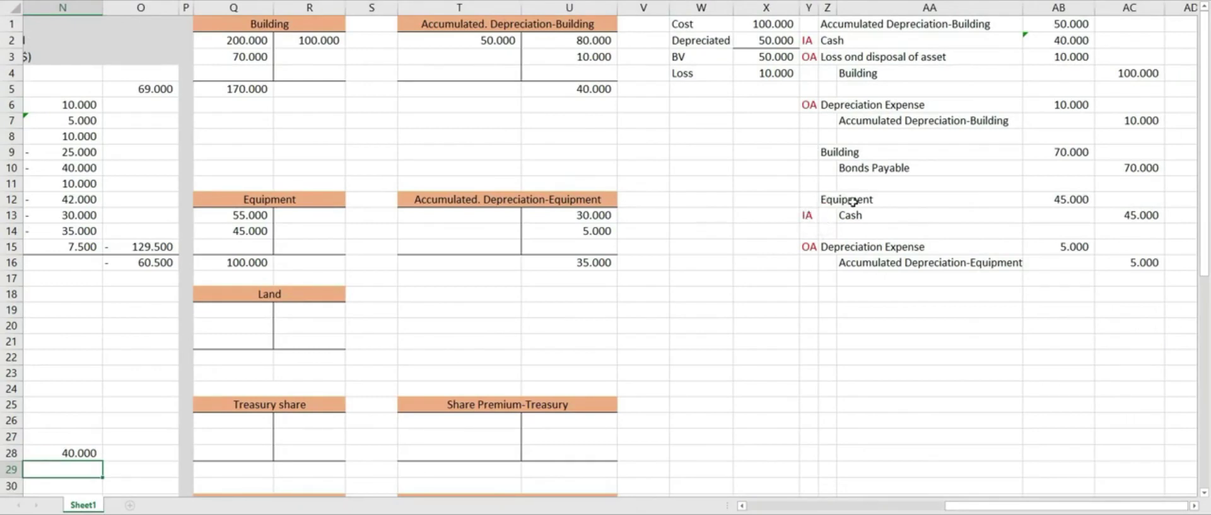
{"action": "left_click_drag", "start_coordinate": [1037, 505], "coordinate": [945, 508]}
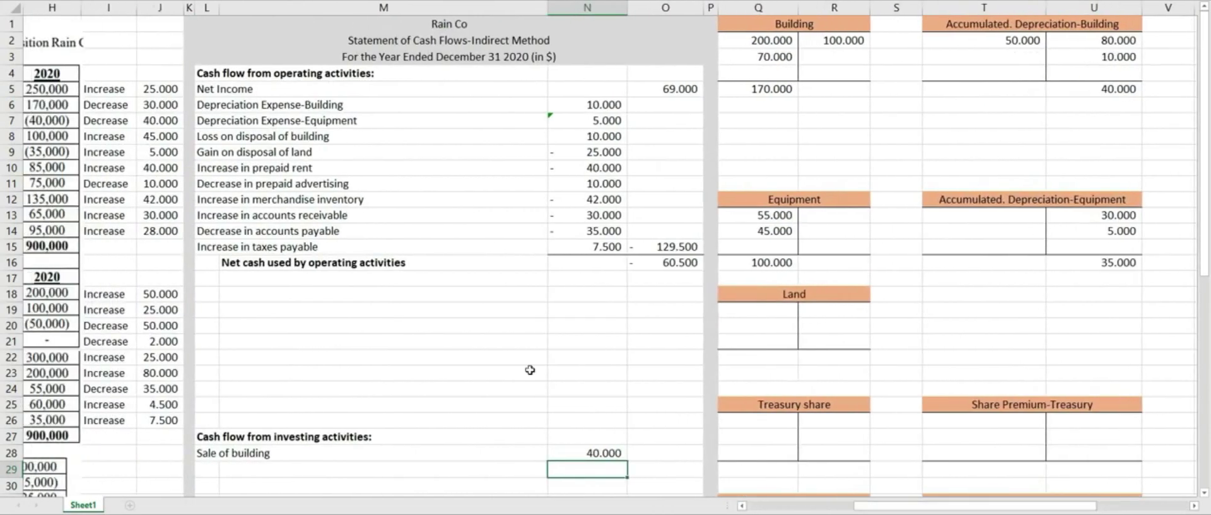
{"action": "scroll", "coordinate": [379, 378], "scroll_direction": "down", "scroll_amount": 2}
{"action": "left_click", "coordinate": [207, 372]}
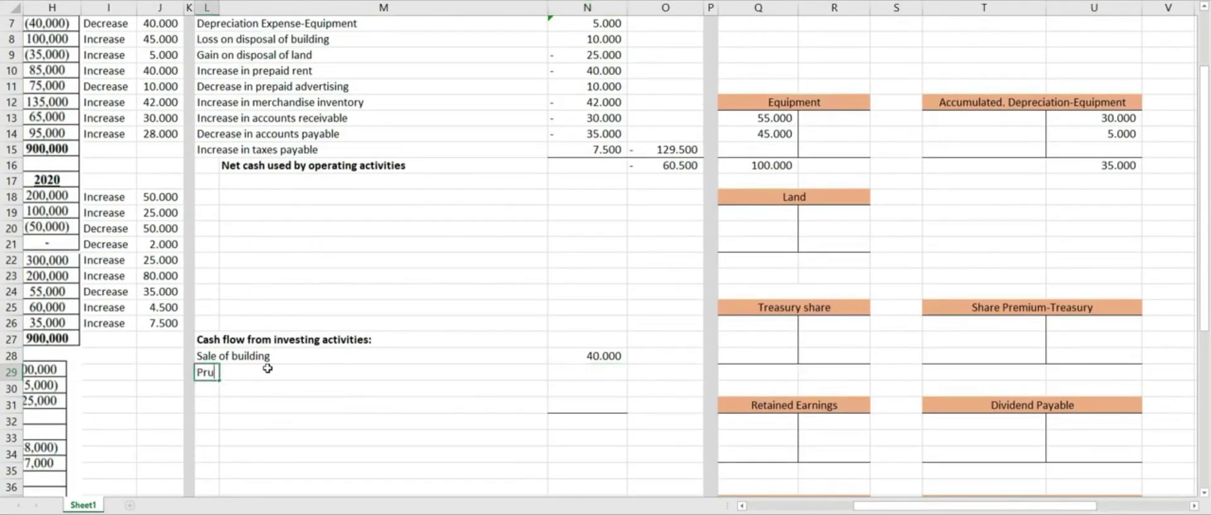
{"action": "type", "text": "chase of equipme"}
{"action": "key", "text": "Tab"}
{"action": "key", "text": "Tab"}
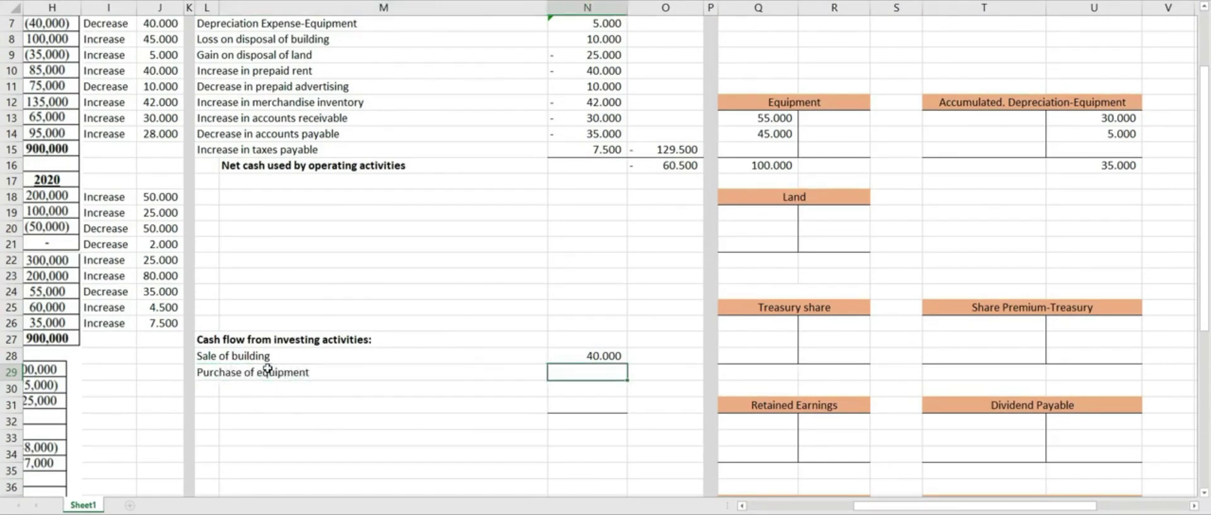
{"action": "type", "text": "=45000-"}
{"action": "key", "text": "Return"}
- Review the T-accounts and the problem's additional information for the next investing transaction
{"action": "scroll", "coordinate": [1000, 391], "scroll_direction": "up", "scroll_amount": 2}
{"action": "left_click_drag", "start_coordinate": [1007, 506], "coordinate": [1085, 505]}
{"action": "scroll", "coordinate": [662, 330], "scroll_direction": "down", "scroll_amount": 3}
{"action": "scroll", "coordinate": [643, 334], "scroll_direction": "up", "scroll_amount": 1}
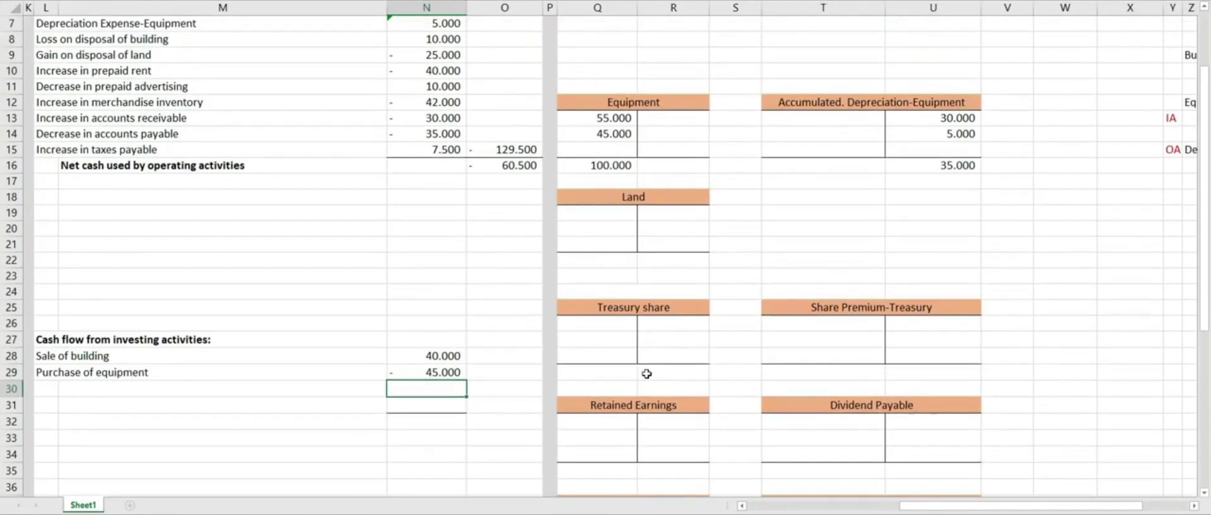
{"action": "left_click_drag", "start_coordinate": [908, 506], "coordinate": [766, 508]}
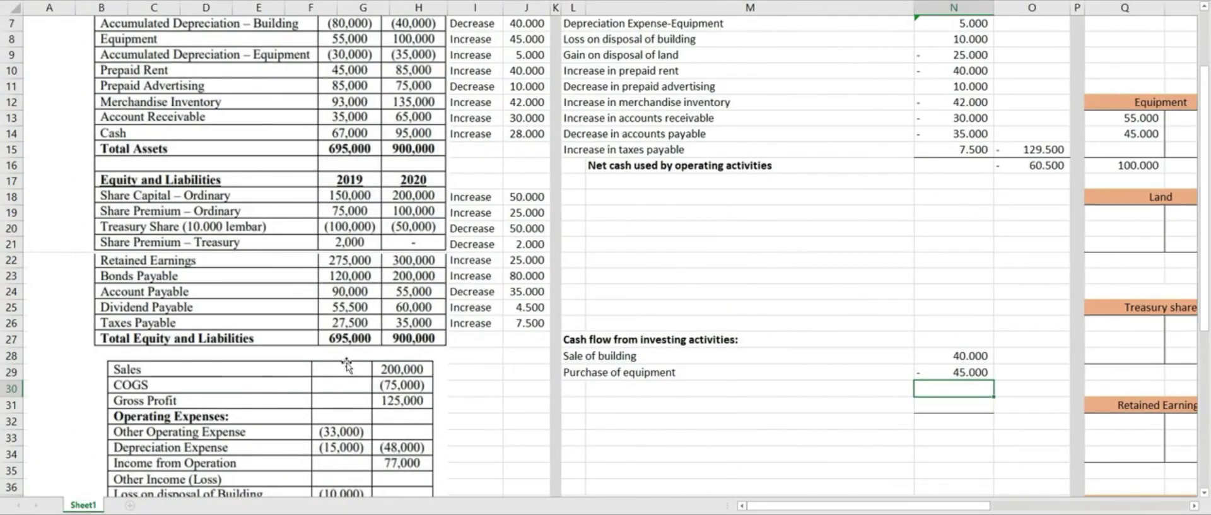
{"action": "scroll", "coordinate": [344, 363], "scroll_direction": "down", "scroll_amount": 4}
{"action": "scroll", "coordinate": [344, 363], "scroll_direction": "down", "scroll_amount": 2}
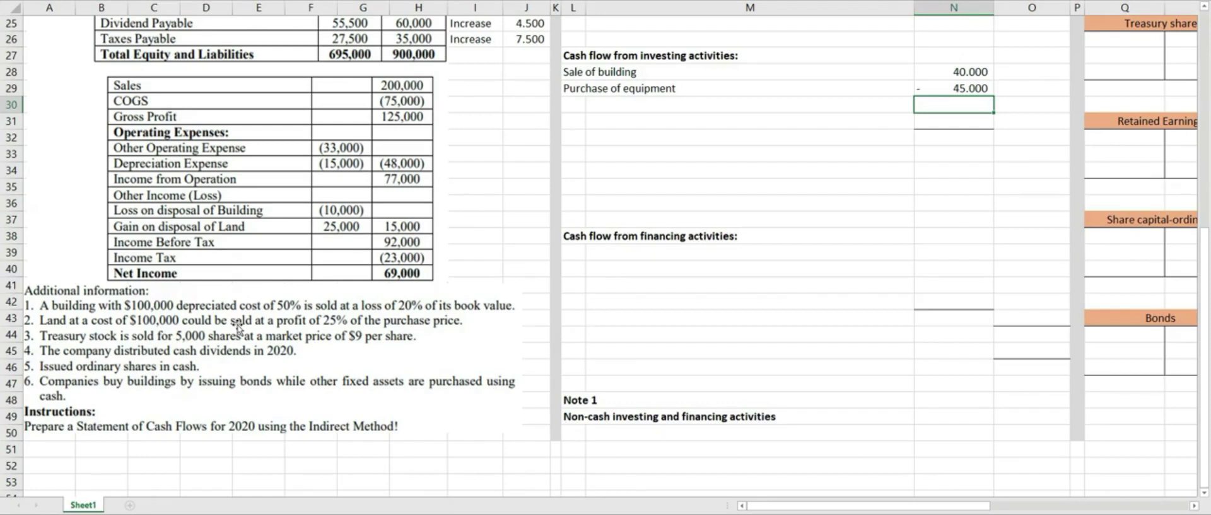
{"action": "scroll", "coordinate": [899, 231], "scroll_direction": "up", "scroll_amount": 2}
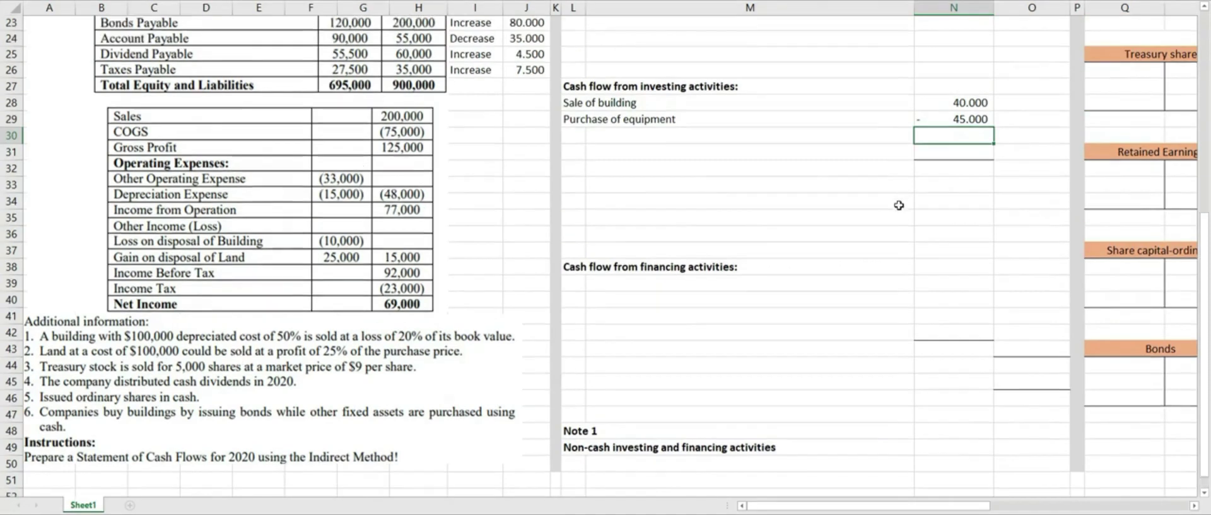
{"action": "scroll", "coordinate": [899, 231], "scroll_direction": "up", "scroll_amount": 2}
{"action": "left_click", "coordinate": [944, 189]}
- Fill the Land T-account with the 2019 balance of 225.000 in Q19 and the 2020 balance of 250.000 in Q22
{"action": "left_click", "coordinate": [1126, 121]}
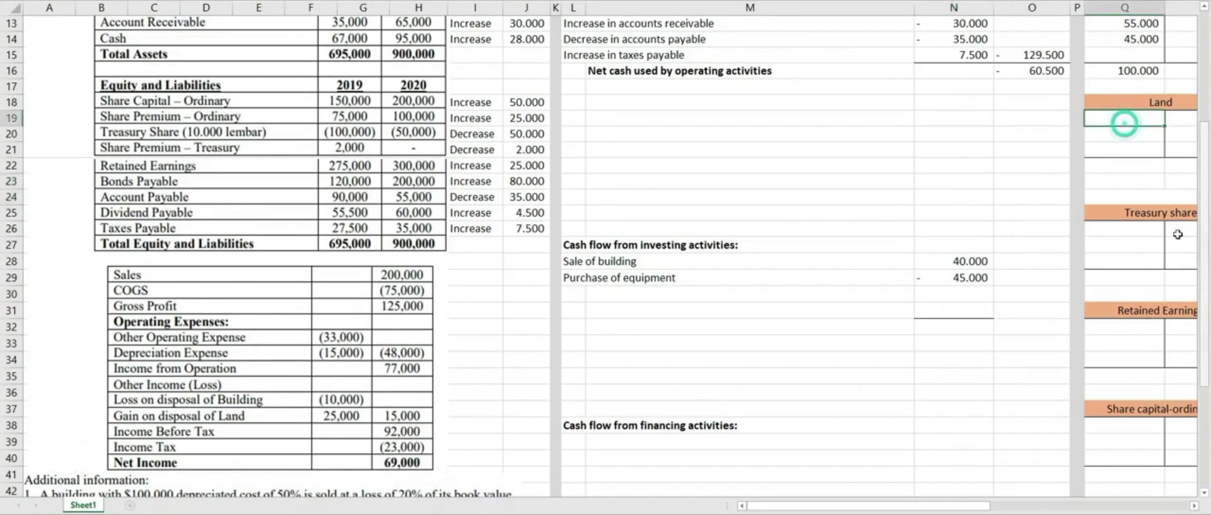
{"action": "scroll", "coordinate": [1108, 361], "scroll_direction": "up", "scroll_amount": 1}
{"action": "mouse_move", "coordinate": [956, 504]}
{"action": "left_mouse_down"}
{"action": "mouse_move", "coordinate": [1059, 504]}
{"action": "mouse_move", "coordinate": [957, 504]}
{"action": "left_mouse_up"}
{"action": "scroll", "coordinate": [183, 97], "scroll_direction": "up", "scroll_amount": 3}
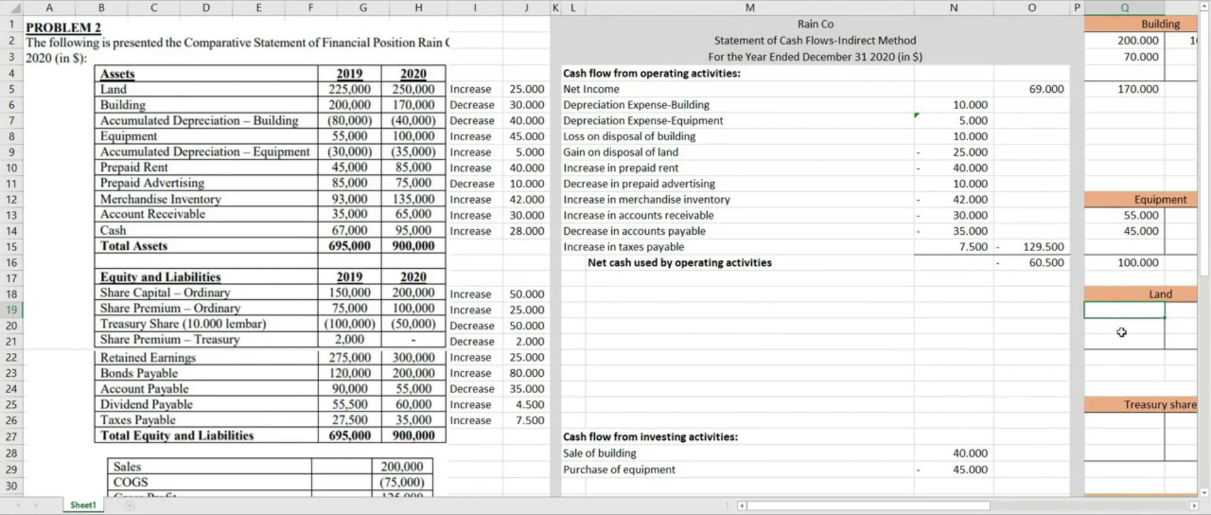
{"action": "key", "text": "Return"}
{"action": "left_click", "coordinate": [1142, 357]}
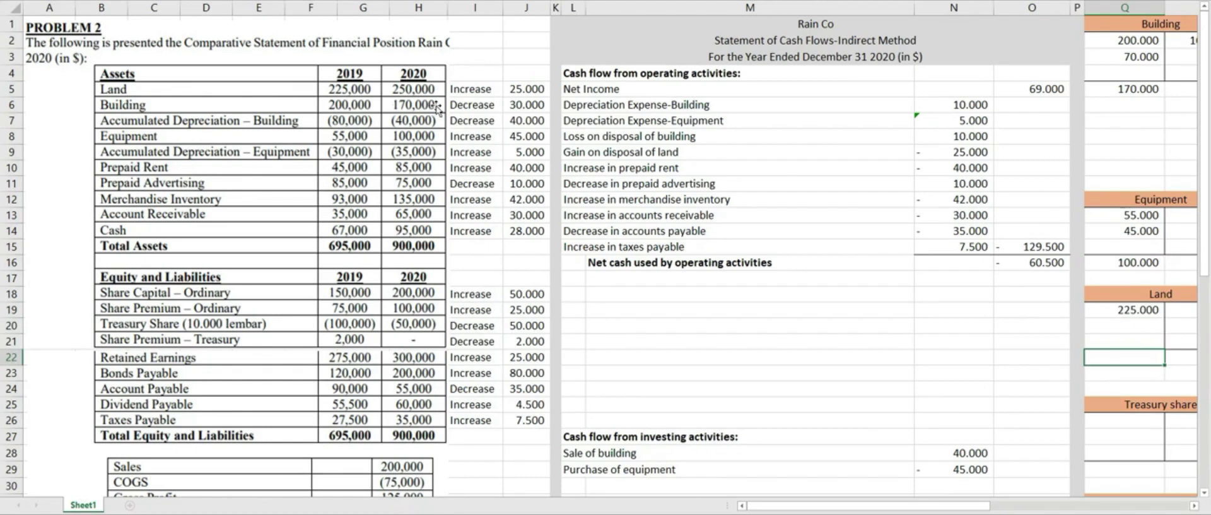
{"action": "type", "text": "250.000"}
{"action": "key", "text": "Return"}
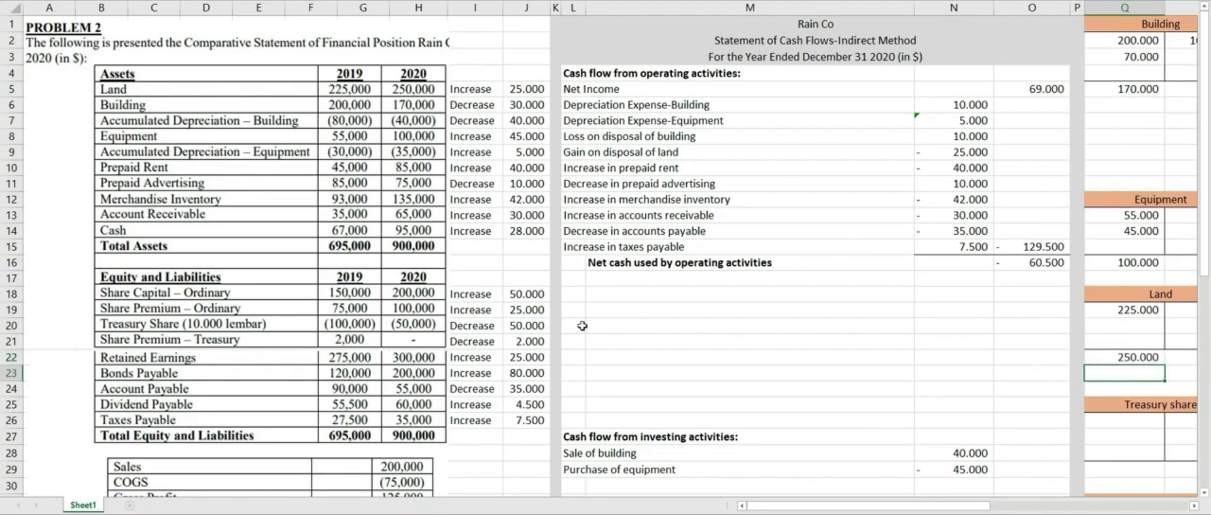
- Check the land sale terms in the additional information and start its journal entry with "Cash" in Z18
{"action": "scroll", "coordinate": [416, 323], "scroll_direction": "down", "scroll_amount": 4}
{"action": "scroll", "coordinate": [416, 323], "scroll_direction": "down", "scroll_amount": 3}
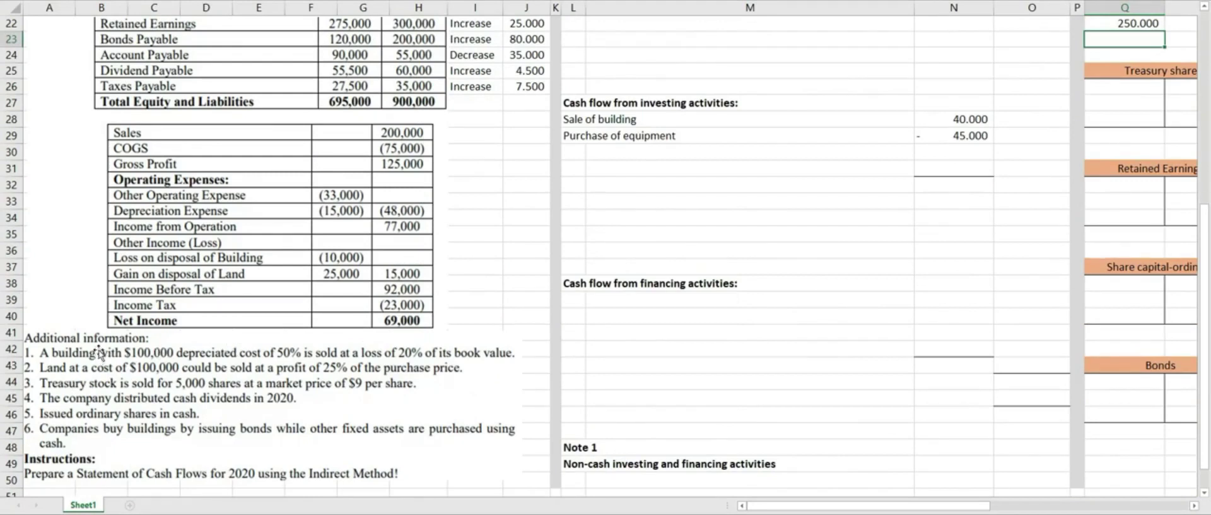
{"action": "scroll", "coordinate": [855, 301], "scroll_direction": "up", "scroll_amount": 3}
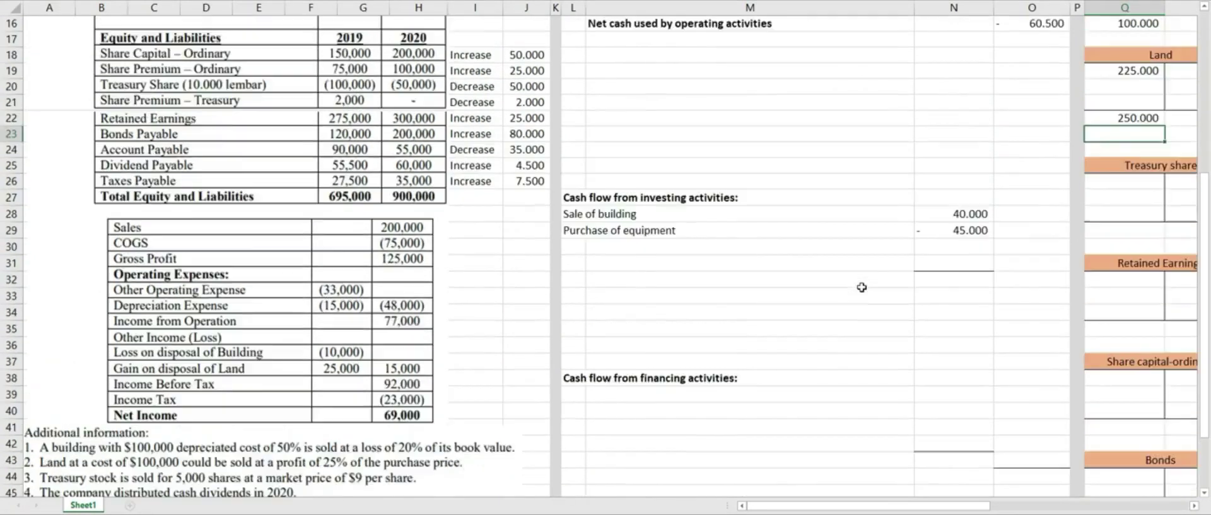
{"action": "scroll", "coordinate": [879, 283], "scroll_direction": "right", "scroll_amount": 5}
{"action": "key", "text": "Right"}
{"action": "scroll", "coordinate": [883, 290], "scroll_direction": "up", "scroll_amount": 3}
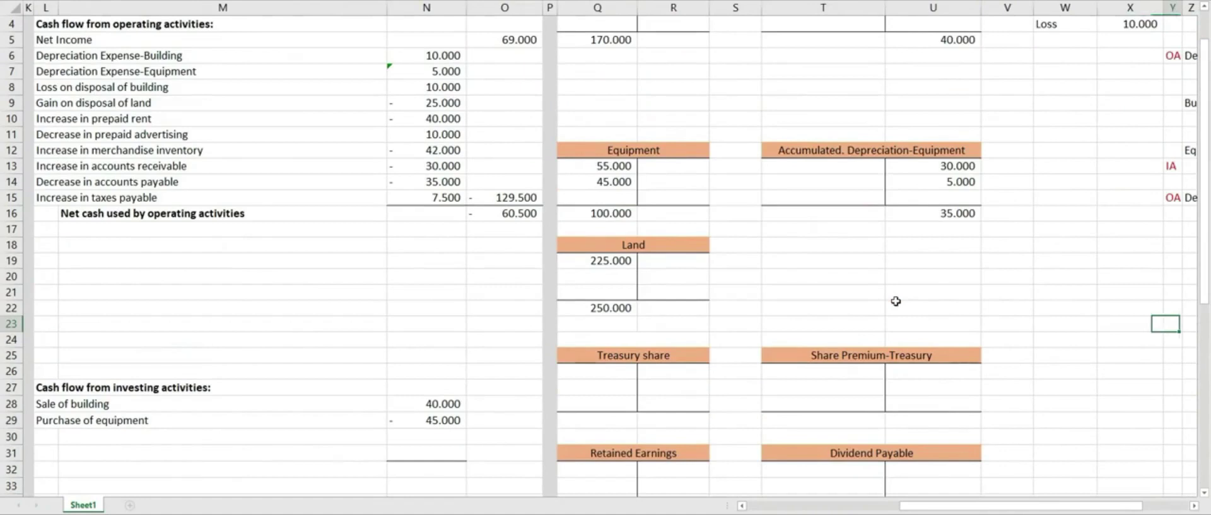
{"action": "key", "text": "Right"}
{"action": "key", "text": "Right"}
{"action": "key", "text": "Right"}
{"action": "key", "text": "Right"}
{"action": "left_click", "coordinate": [829, 244]}
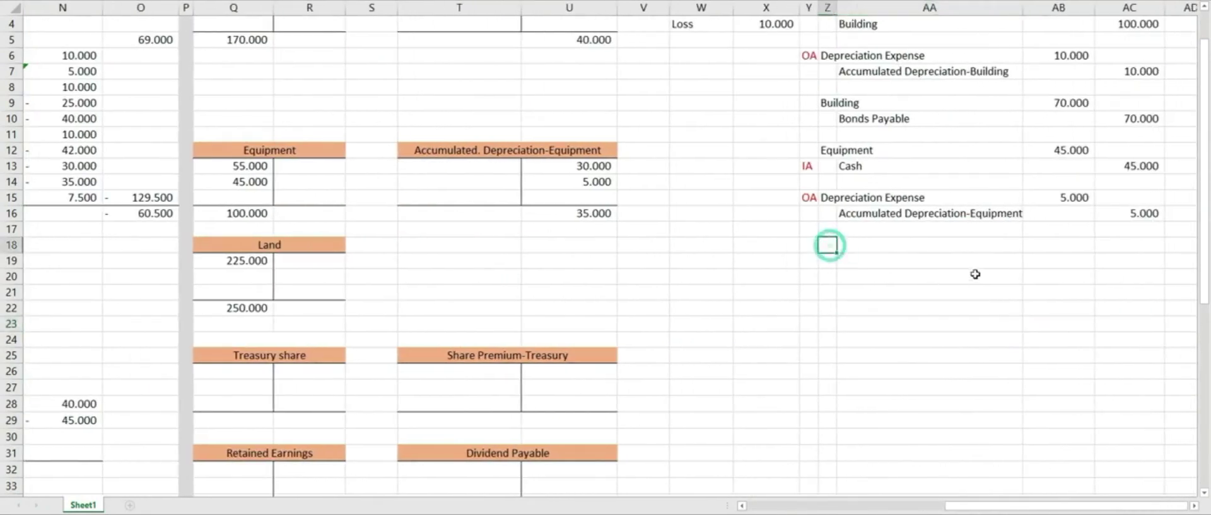
{"action": "type", "text": "Cash"}
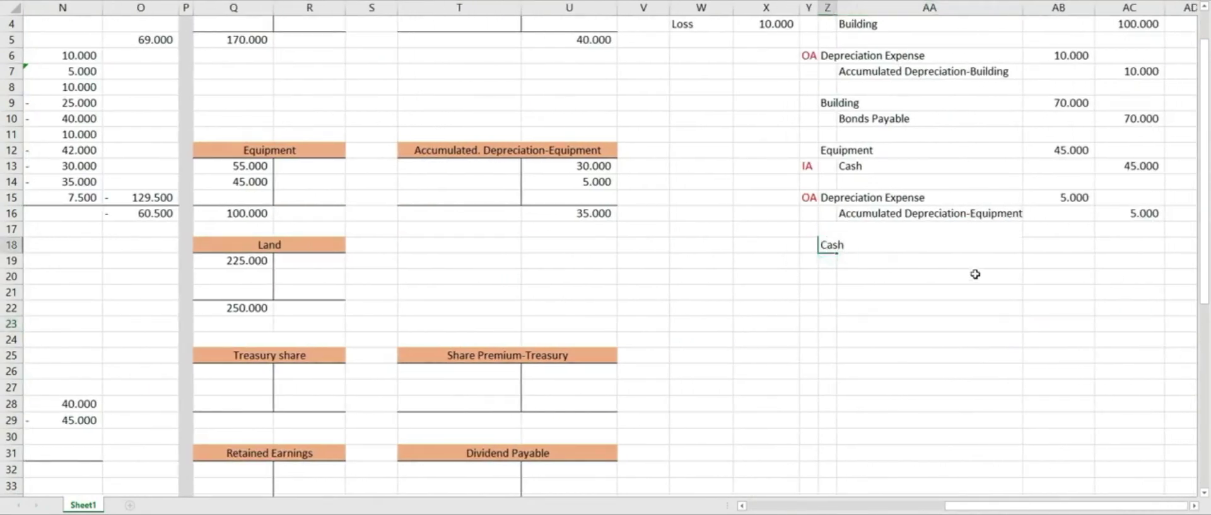
- Add the credit account lines "Gain on disposal of asset" in AA19 and "Land" in AA20
{"action": "left_click", "coordinate": [975, 274]}
{"action": "double_click", "coordinate": [975, 273]}
{"action": "type", "text": "Land"}
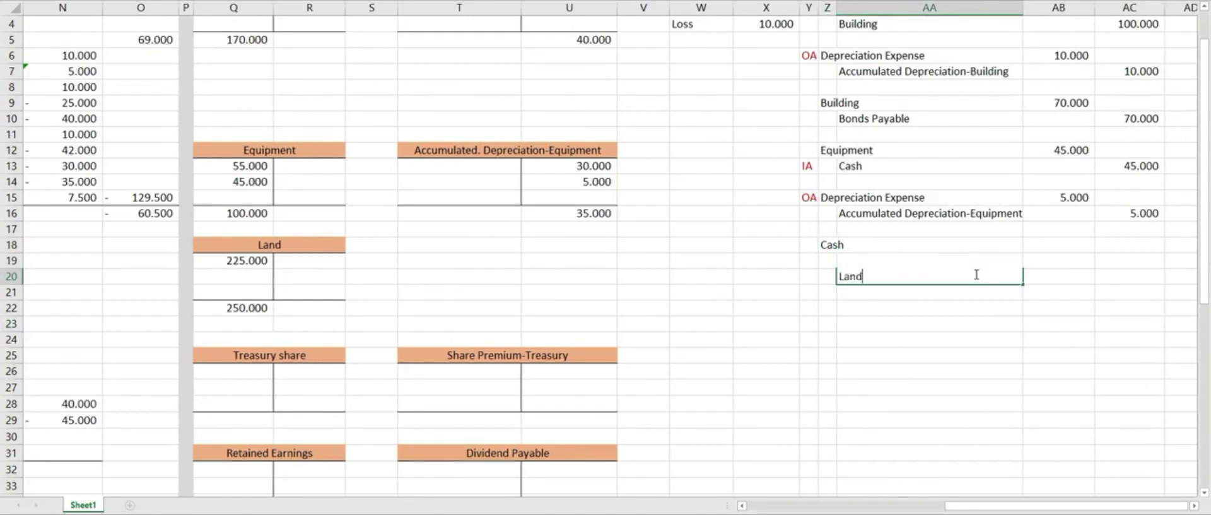
{"action": "key", "text": "Up"}
{"action": "type", "text": "Gain on d"}
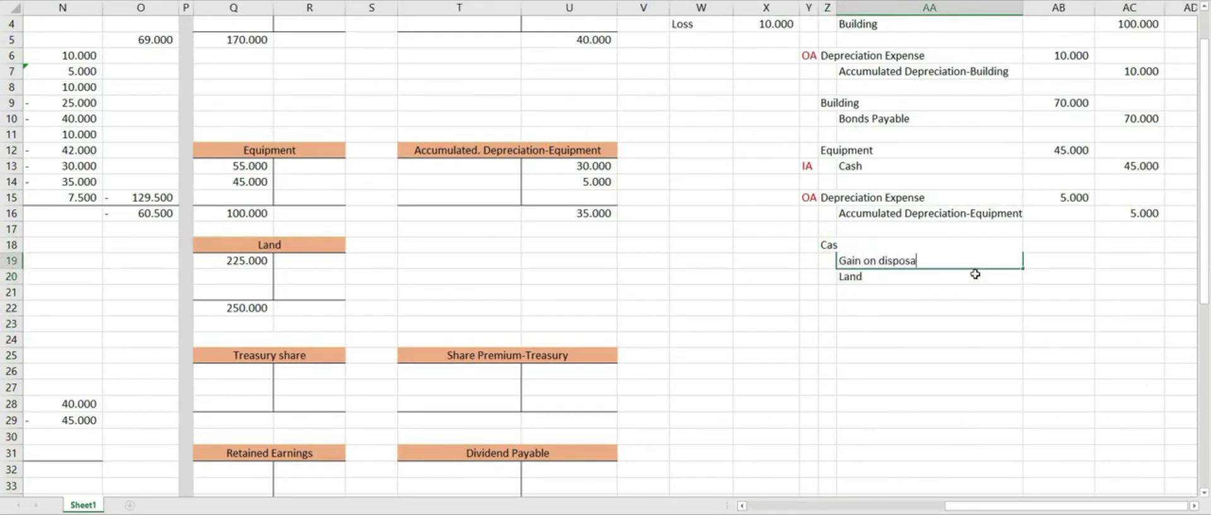
{"action": "type", "text": "isposal of asset"}
- Credit Land at its cost by entering =100000 in AC20
{"action": "key", "text": "Up"}
{"action": "key", "text": "Right"}
{"action": "key", "text": "Down"}
{"action": "key", "text": "Down"}
{"action": "key", "text": "Right"}
{"action": "type", "text": "="}
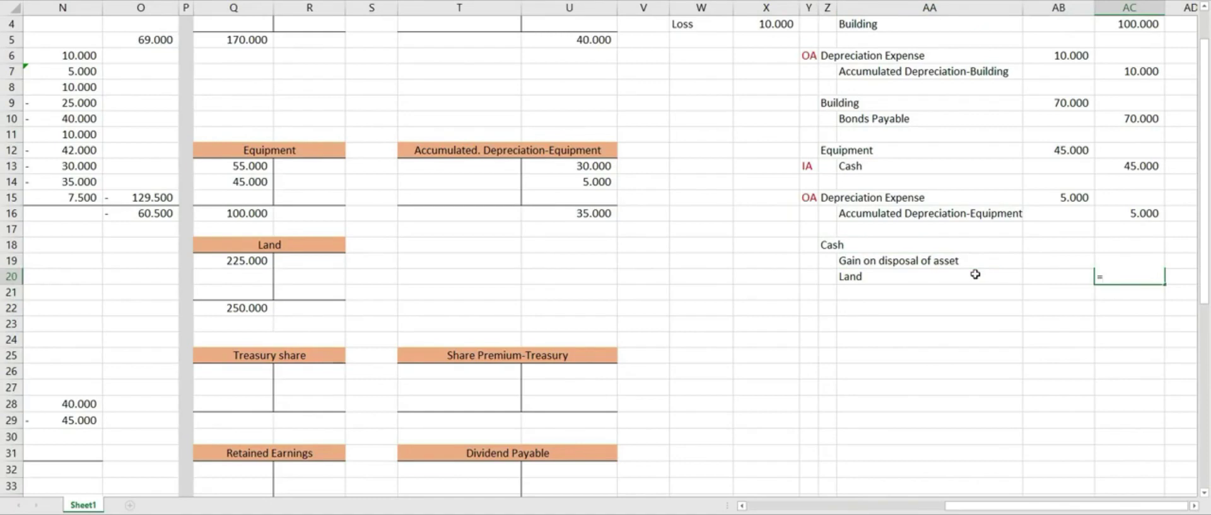
{"action": "type", "text": "100000"}
{"action": "key", "text": "Return"}
- Calculate the gain on disposal in AC19 as 0,25 times the land cost in AC20
{"action": "key", "text": "Up"}
{"action": "key", "text": "Up"}
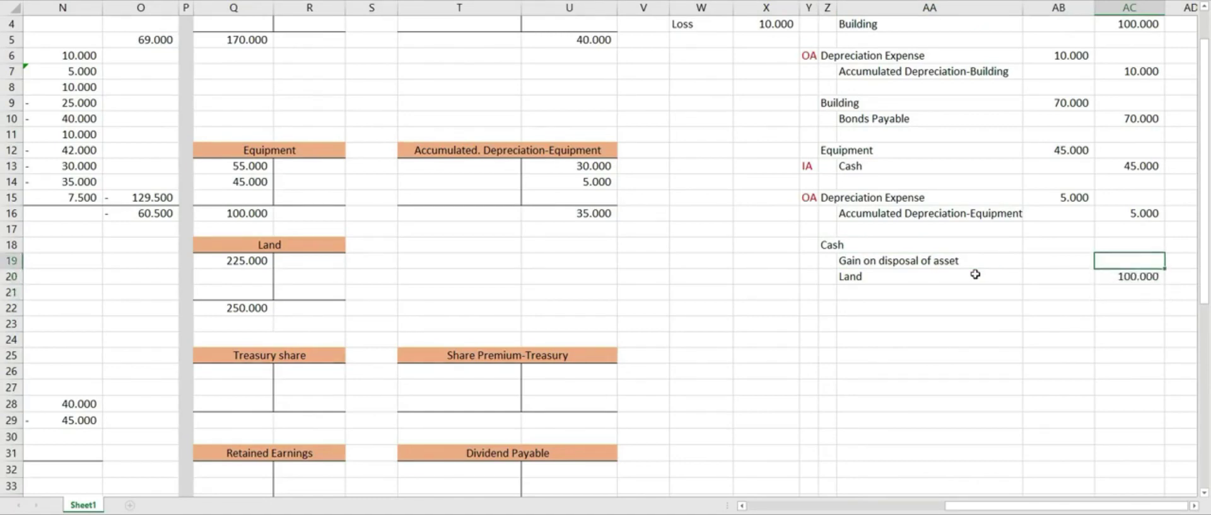
{"action": "type", "text": "=0,25*"}
{"action": "key", "text": "Down"}
{"action": "key", "text": "Return"}
- Calculate the cash debit in AB18 with =AC20+AC19
{"action": "key", "text": "Up"}
{"action": "key", "text": "Up"}
{"action": "type", "text": "="}
{"action": "key", "text": "Down"}
{"action": "key", "text": "Right"}
{"action": "key", "text": "Down"}
{"action": "type", "text": "+"}
{"action": "key", "text": "Down"}
{"action": "key", "text": "Right"}
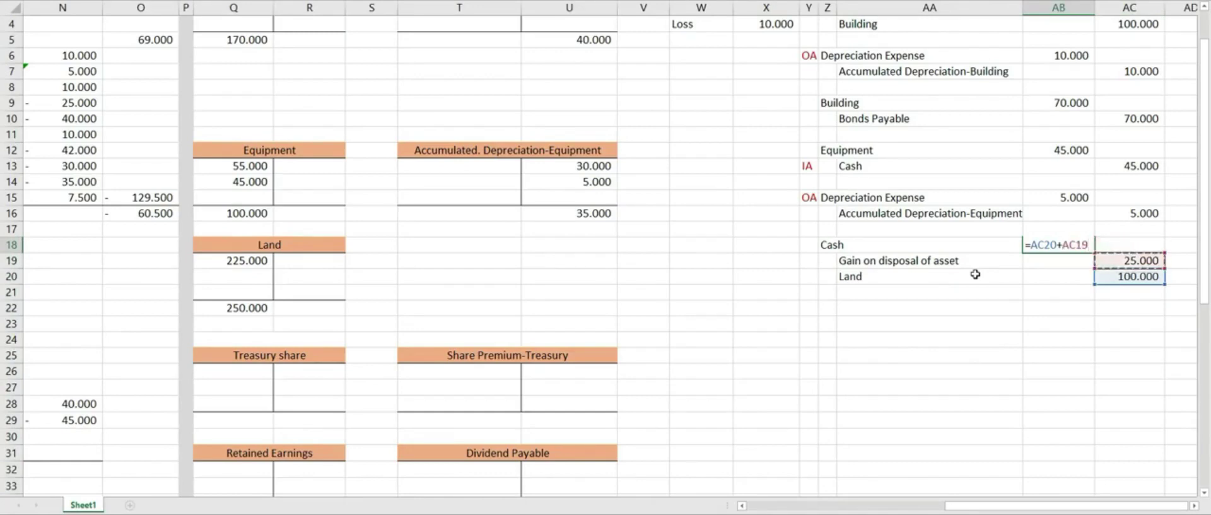
{"action": "key", "text": "Return"}
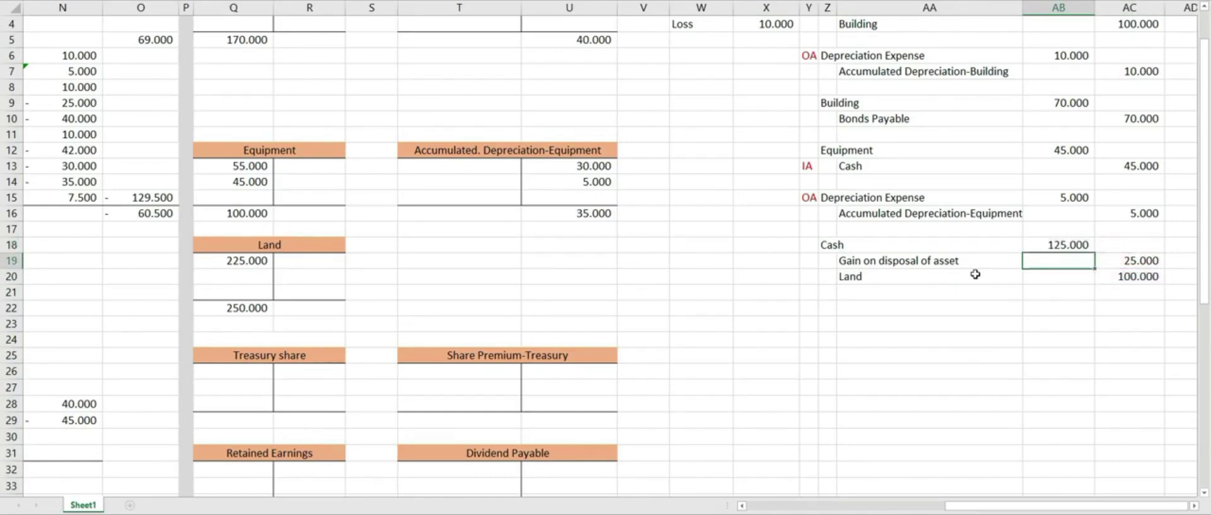
{"action": "left_click", "coordinate": [1059, 247]}
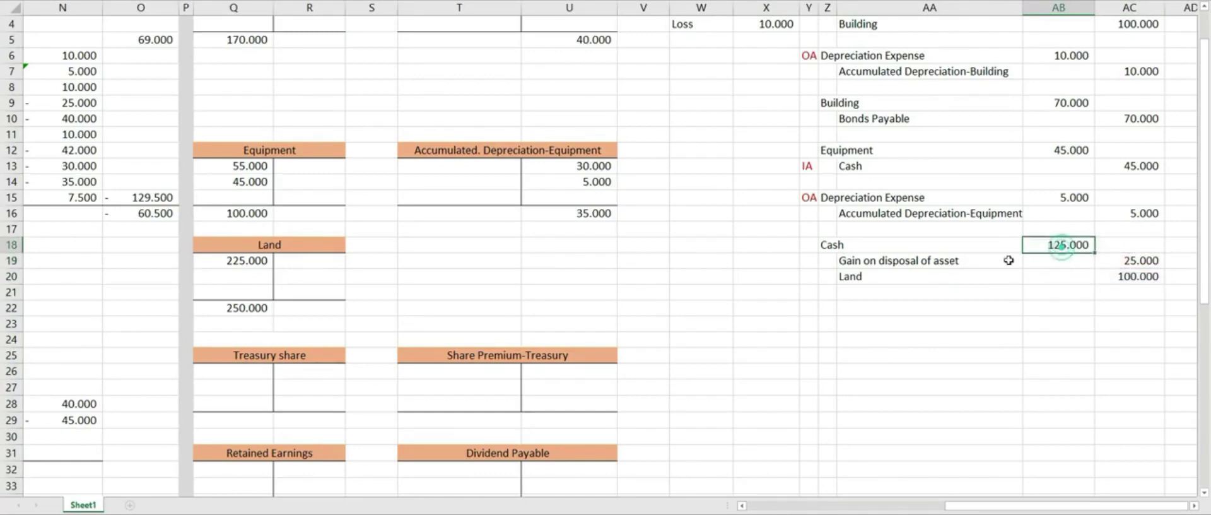
- Label the land sale entry's Cash line as IA and its Gain on disposal of asset line as OA
{"action": "left_click", "coordinate": [811, 247]}
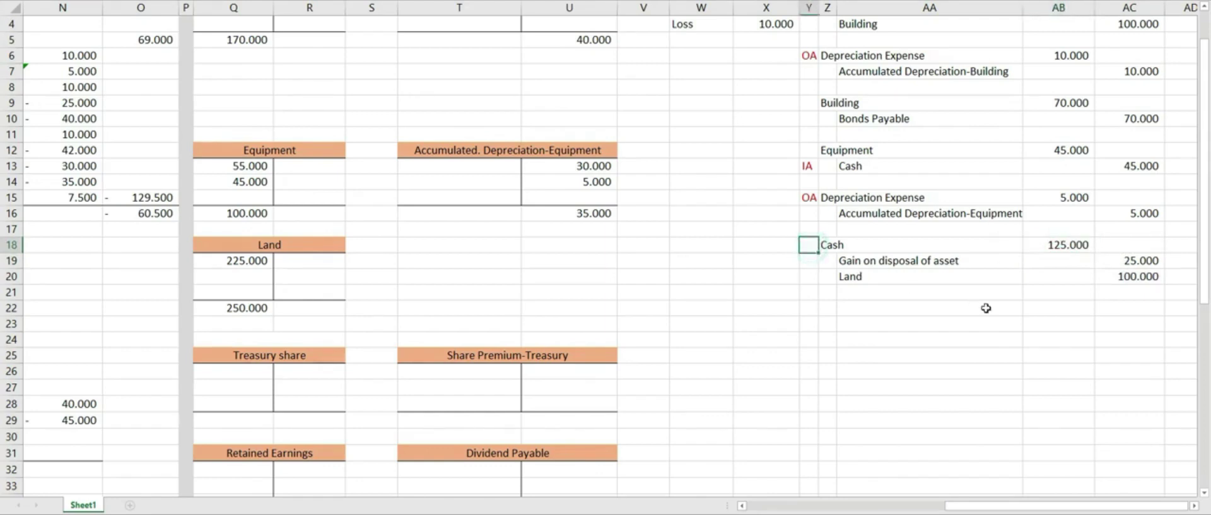
{"action": "left_click", "coordinate": [892, 308]}
{"action": "left_click", "coordinate": [861, 262]}
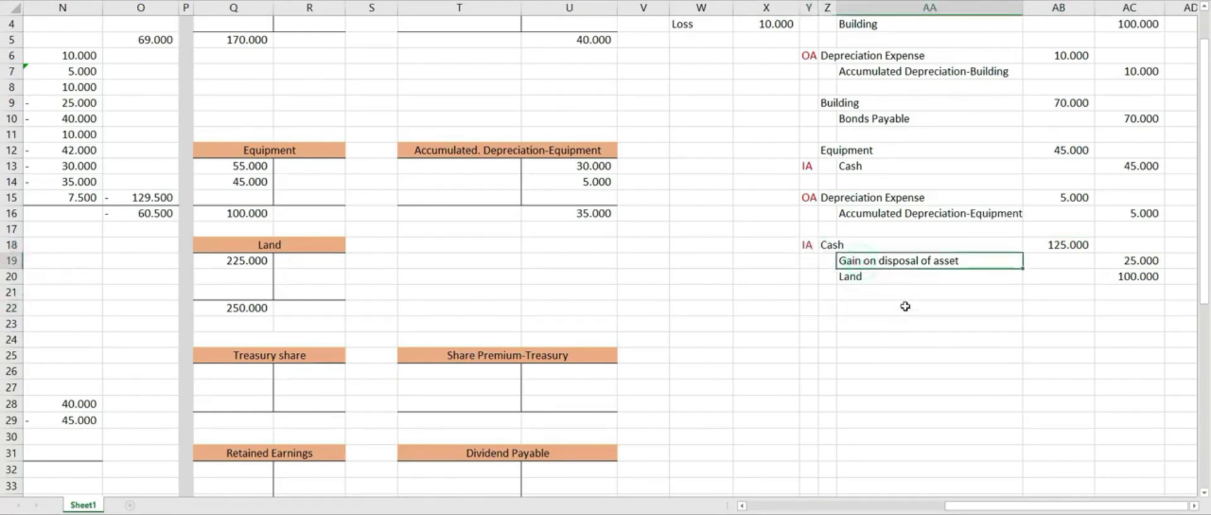
{"action": "left_click", "coordinate": [812, 264]}
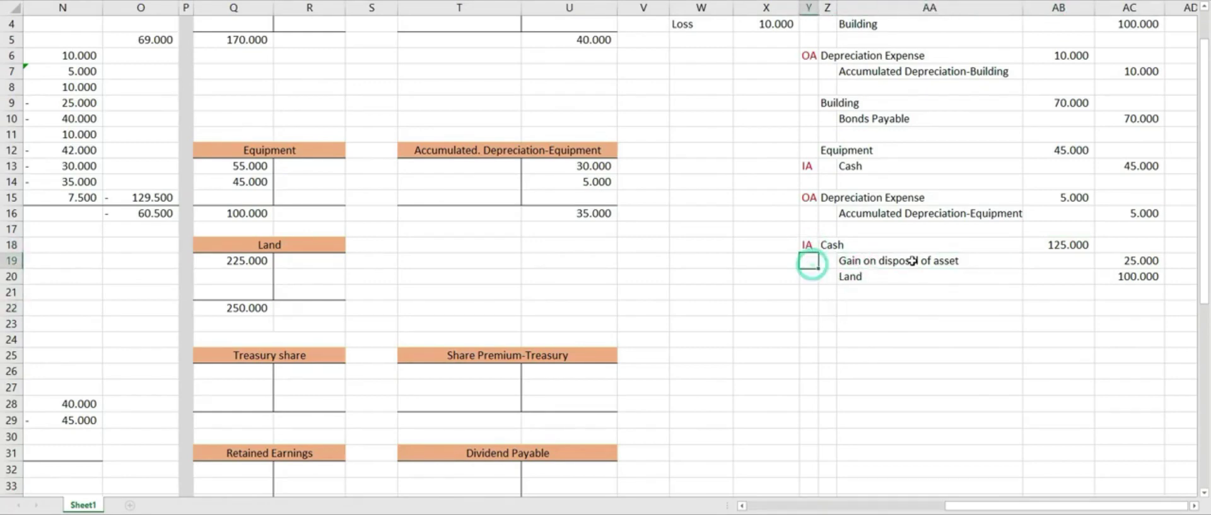
{"action": "type", "text": "OA"}
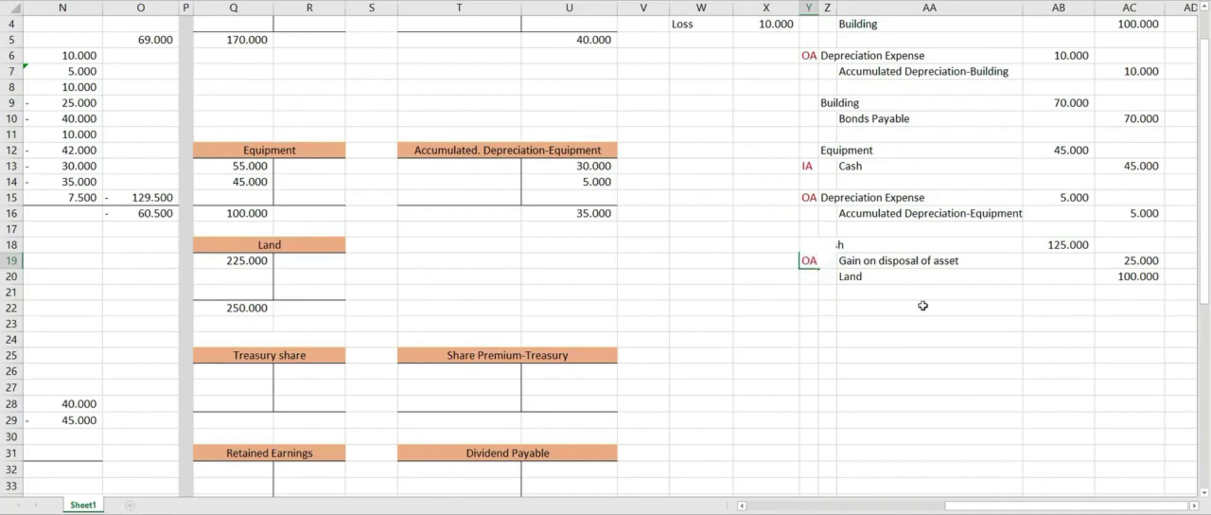
{"action": "left_click", "coordinate": [924, 325]}
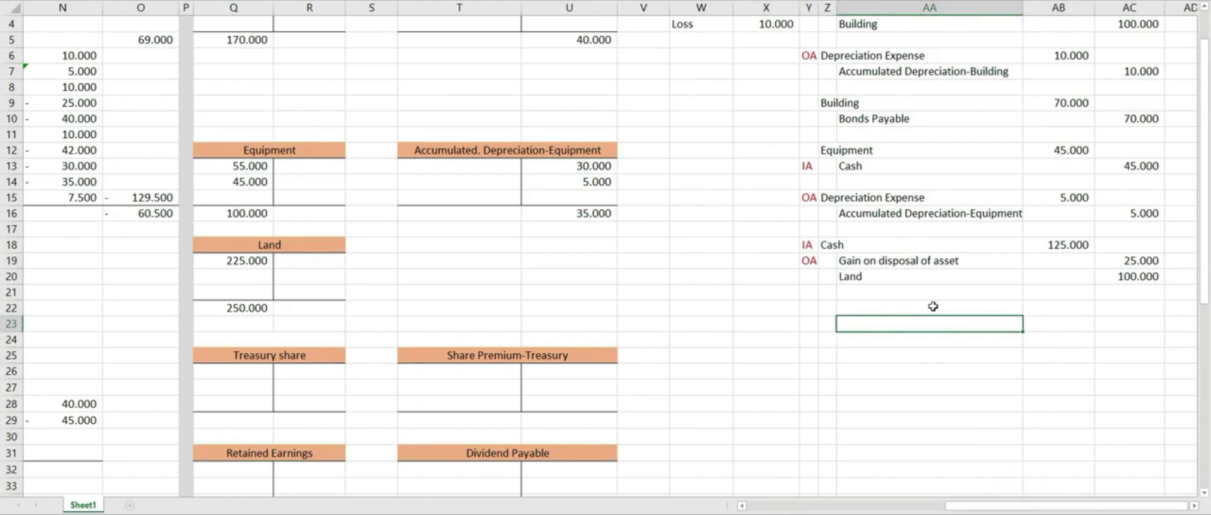
- Post the land disposal to the credit side of the Land T-account by linking R19 to AC20
{"action": "left_click_drag", "start_coordinate": [1009, 505], "coordinate": [933, 505]}
{"action": "scroll", "coordinate": [425, 249], "scroll_direction": "up", "scroll_amount": 1}
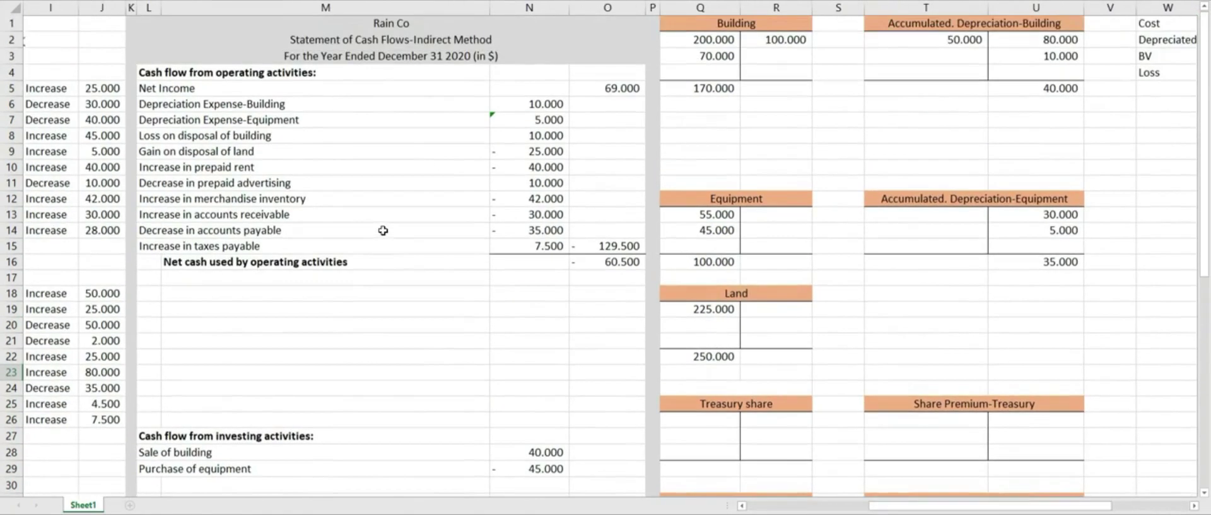
{"action": "left_click", "coordinate": [149, 152]}
{"action": "left_click_drag", "start_coordinate": [990, 505], "coordinate": [1065, 505]}
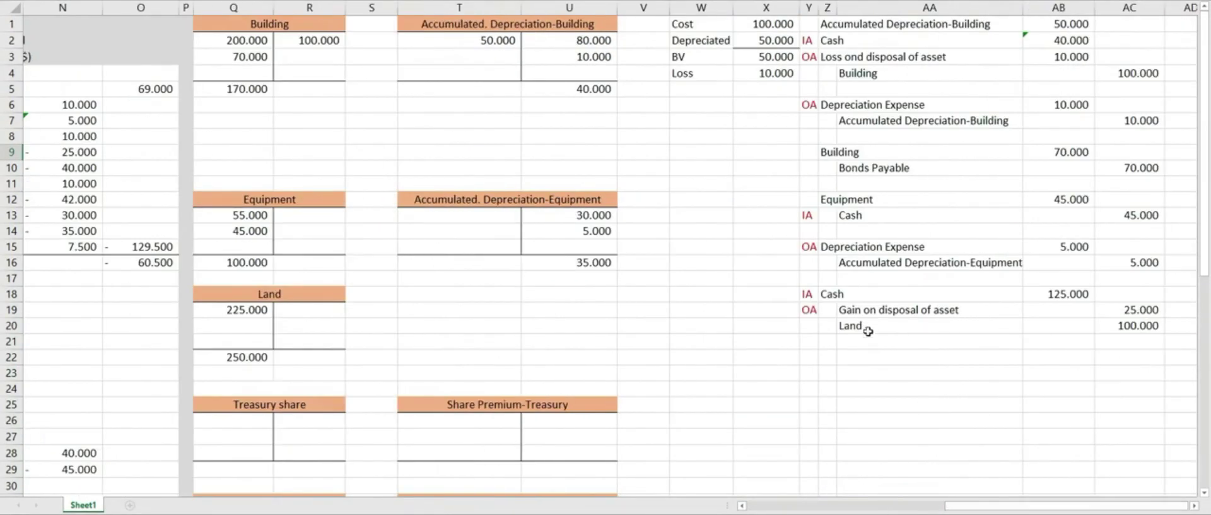
{"action": "left_click", "coordinate": [878, 372]}
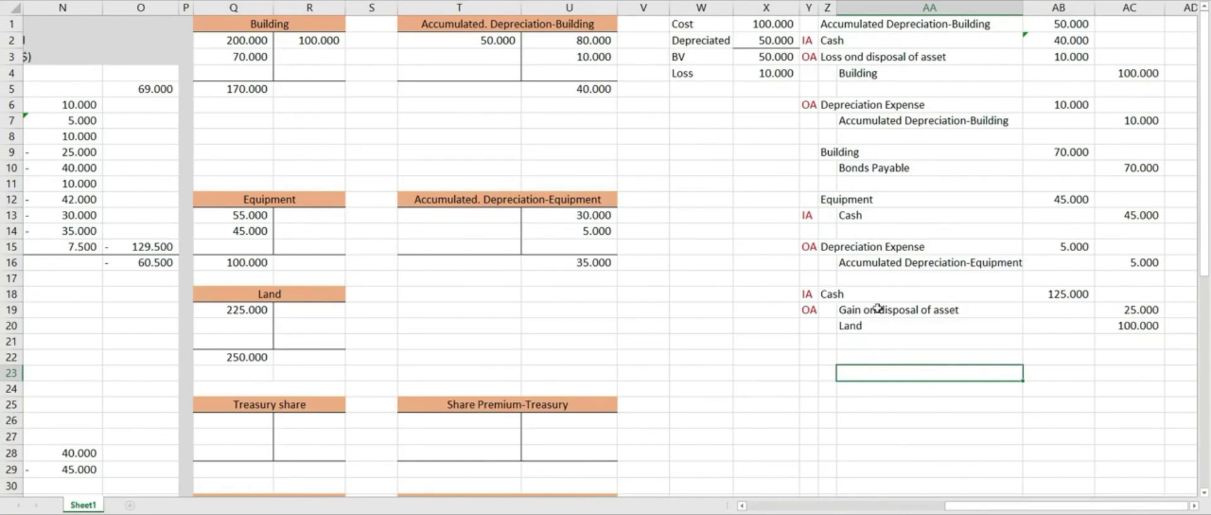
{"action": "left_click", "coordinate": [315, 316]}
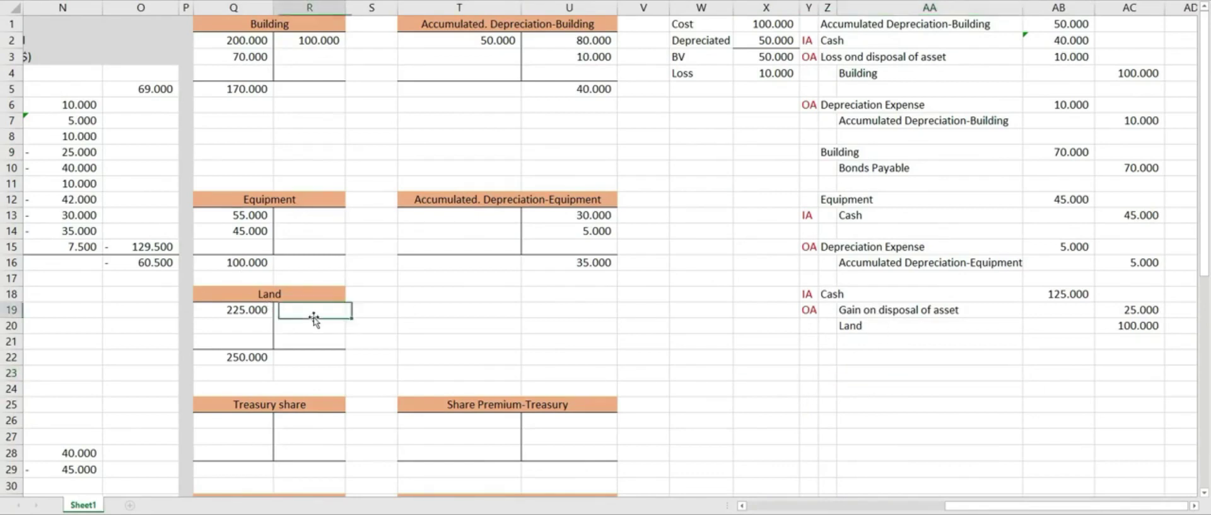
{"action": "type", "text": "="}
{"action": "left_click", "coordinate": [1155, 335]}
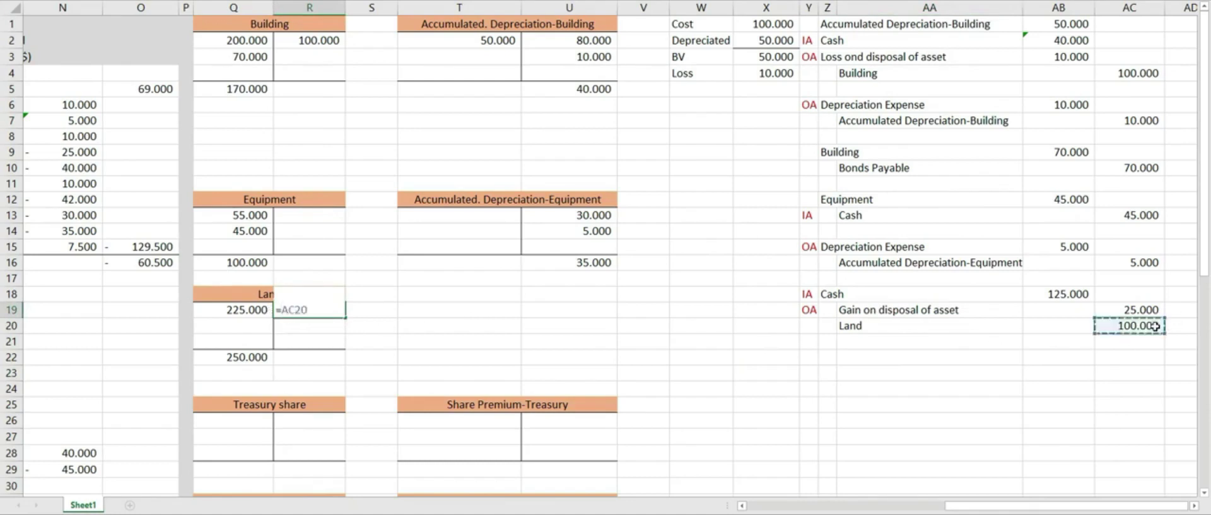
{"action": "key", "text": "Return"}
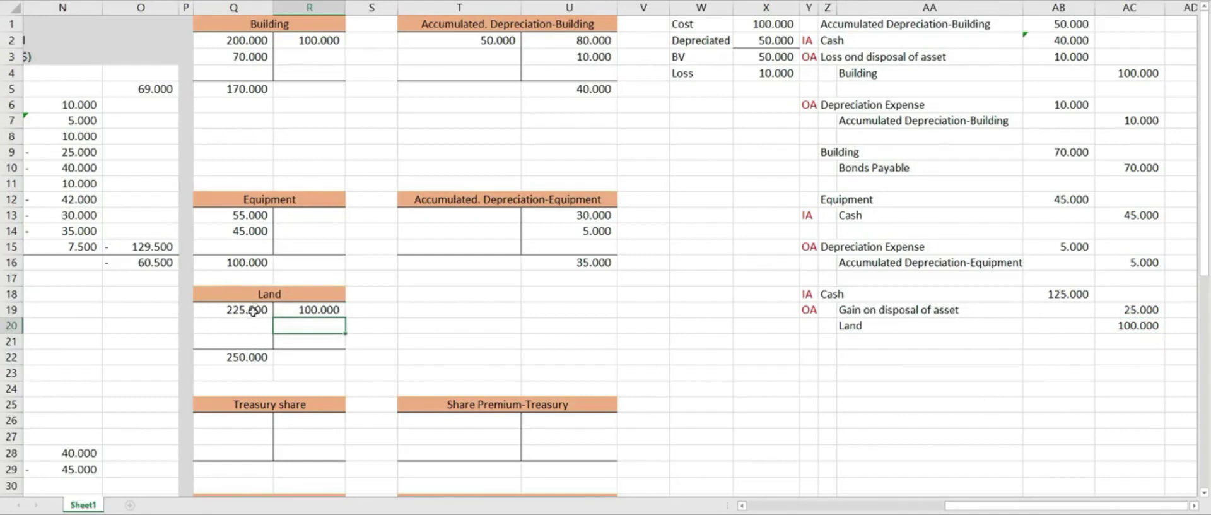
- Add a journal entry below the land sale with Land as the debit line and Cash as the indented credit line
{"action": "left_click", "coordinate": [253, 311]}
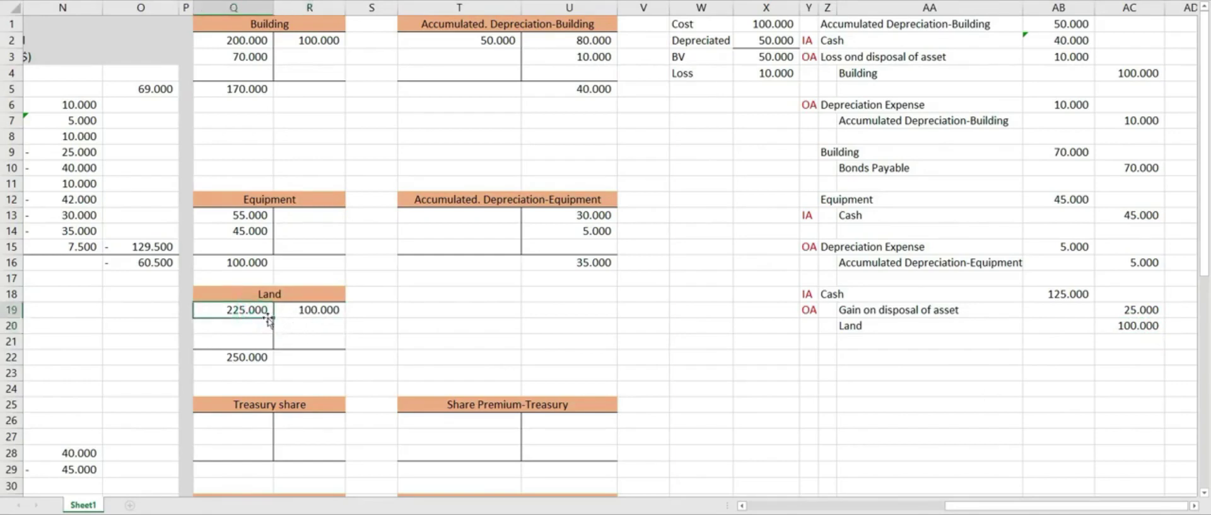
{"action": "left_click", "coordinate": [319, 309]}
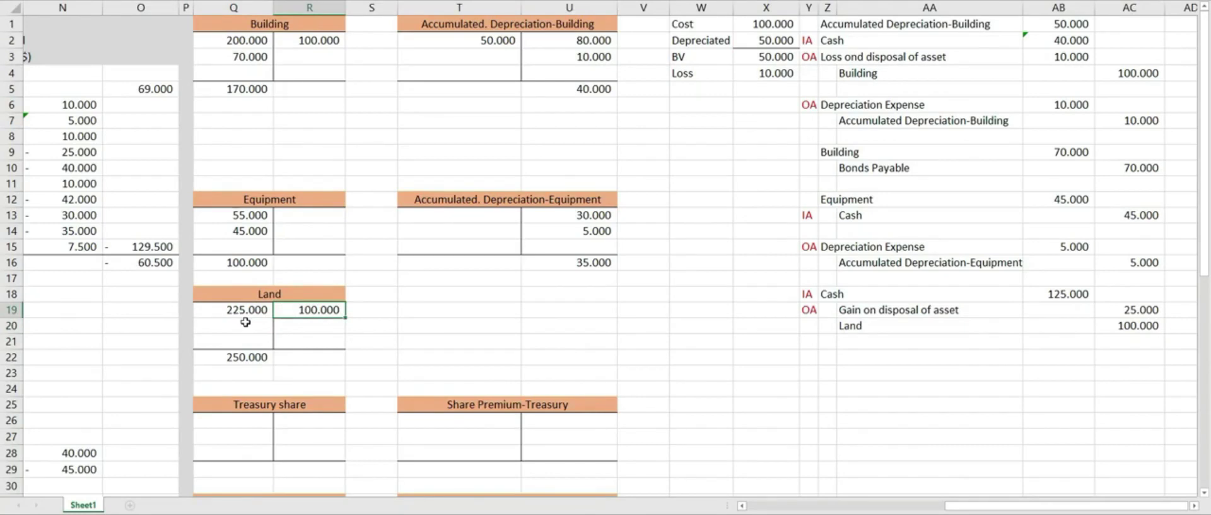
{"action": "left_click", "coordinate": [255, 360]}
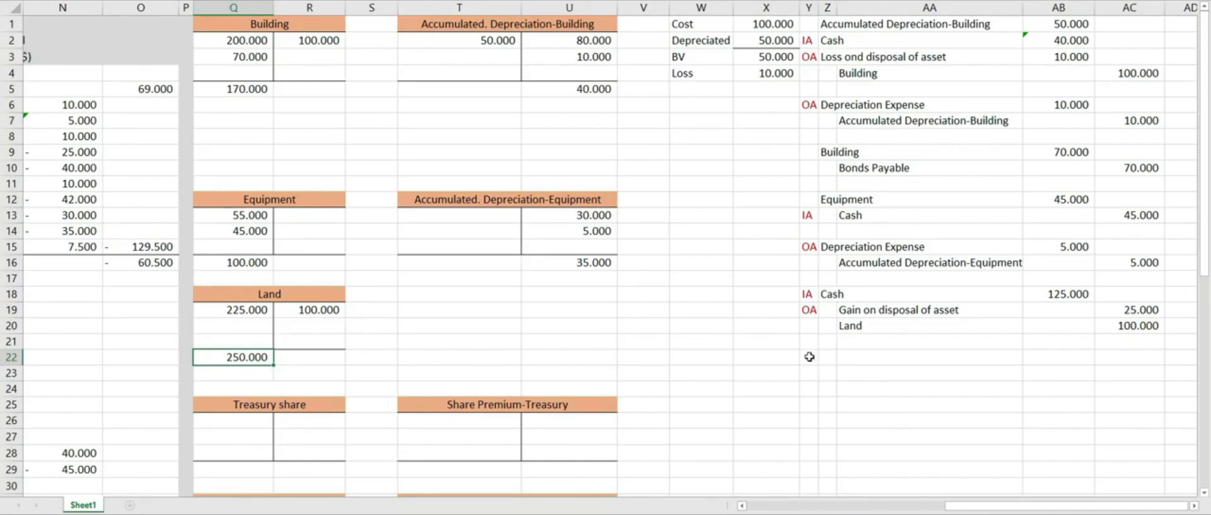
{"action": "left_click", "coordinate": [786, 357]}
{"action": "key", "text": "Right"}
{"action": "key", "text": "Right"}
{"action": "type", "text": "Land"}
{"action": "key", "text": "Return"}
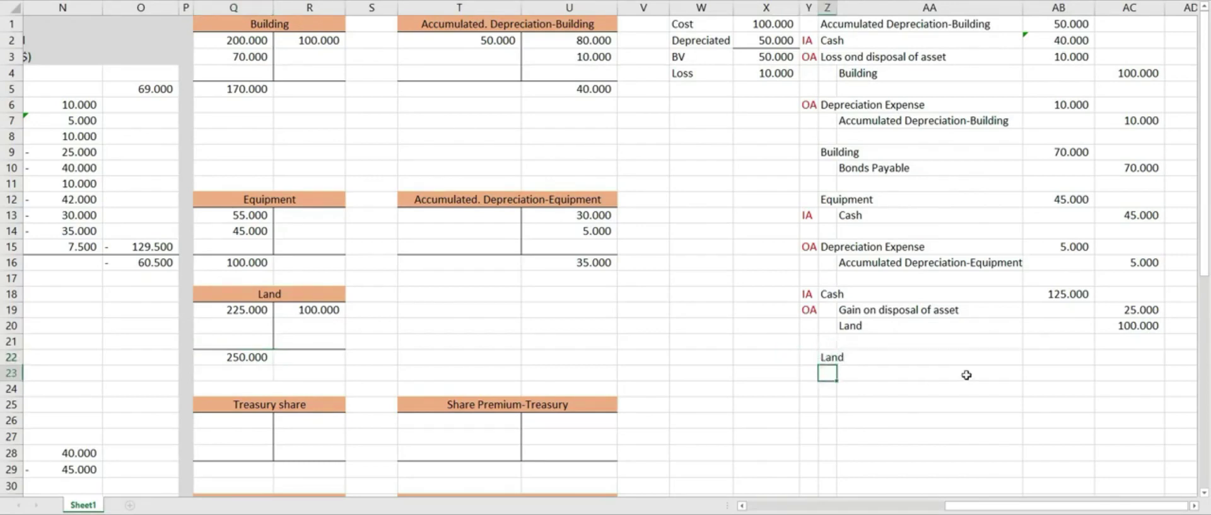
{"action": "left_click", "coordinate": [966, 374]}
{"action": "type", "text": "c"}
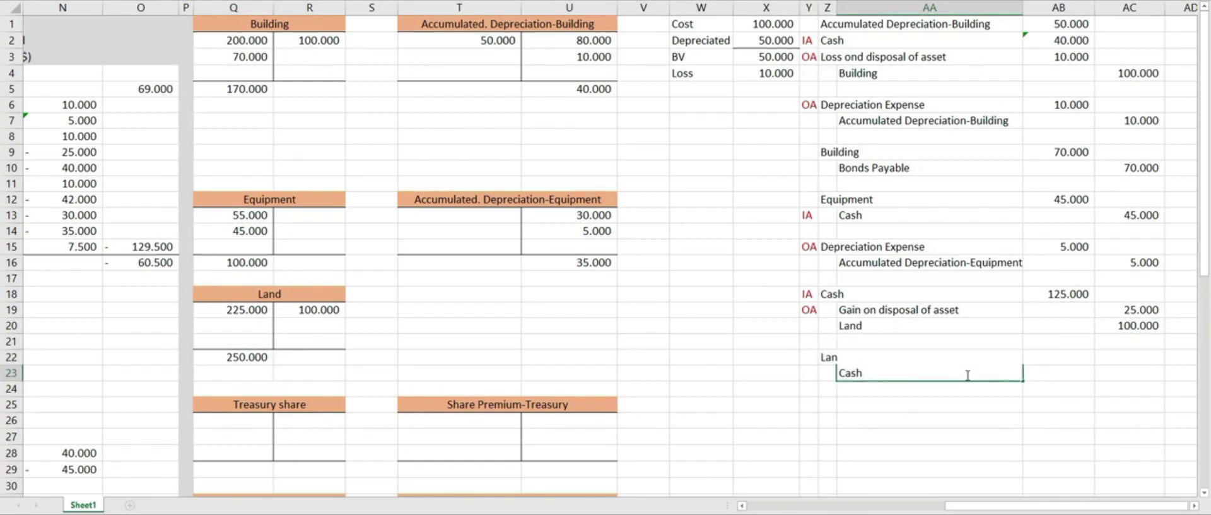
{"action": "left_click", "coordinate": [1085, 354]}
- Enter 125.000 as a second debit in the Land T-account, below the 225.000 balance
{"action": "left_click", "coordinate": [232, 324]}
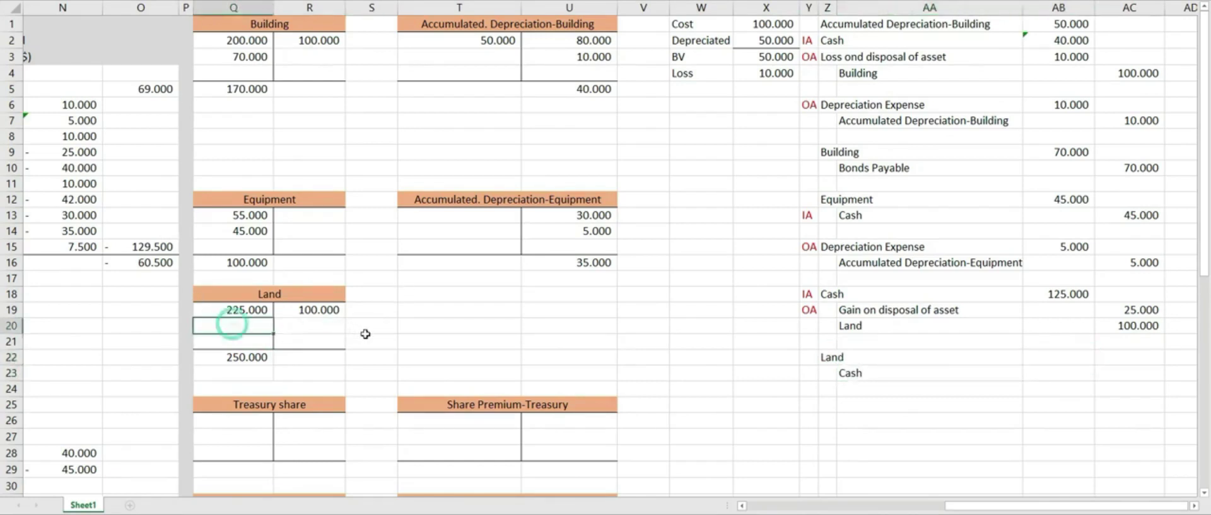
{"action": "type", "text": "=125"}
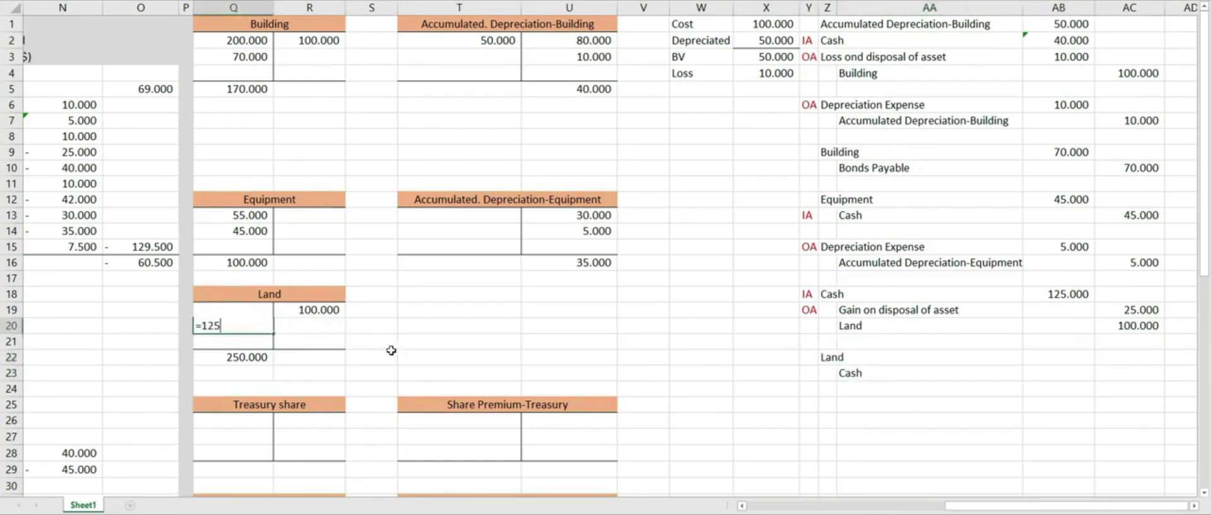
{"action": "key", "text": "Return"}
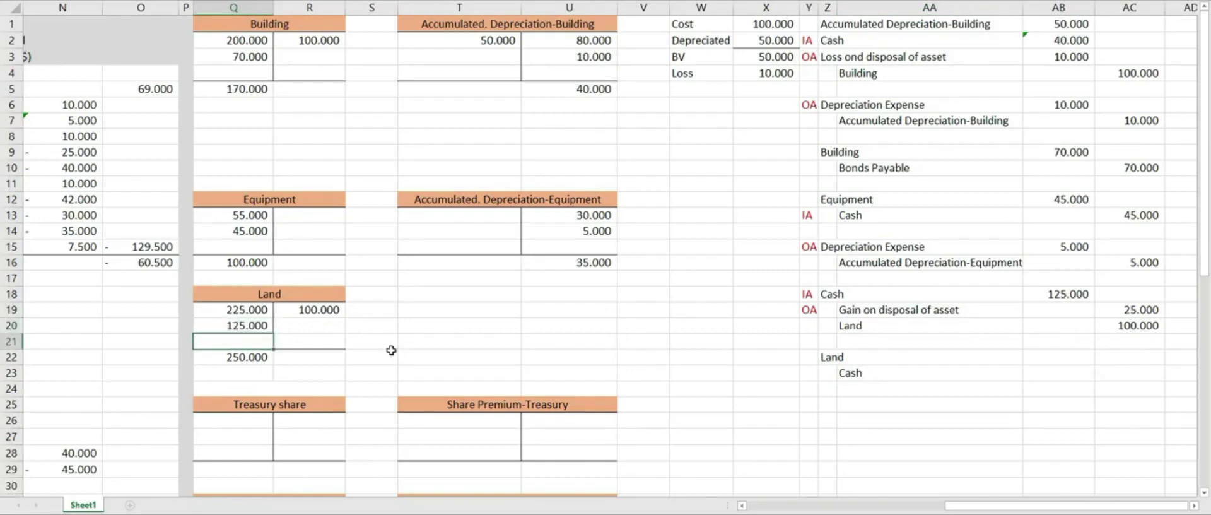
- Enter 125.000 as the Land debit in the new entry and link the Cash credit to that amount
{"action": "left_click", "coordinate": [1031, 359]}
{"action": "double_click", "coordinate": [1031, 360]}
{"action": "type", "text": "=125000"}
{"action": "key", "text": "Return"}
{"action": "key", "text": "Right"}
{"action": "type", "text": "="}
{"action": "left_click", "coordinate": [1031, 359]}
{"action": "key", "text": "Return"}
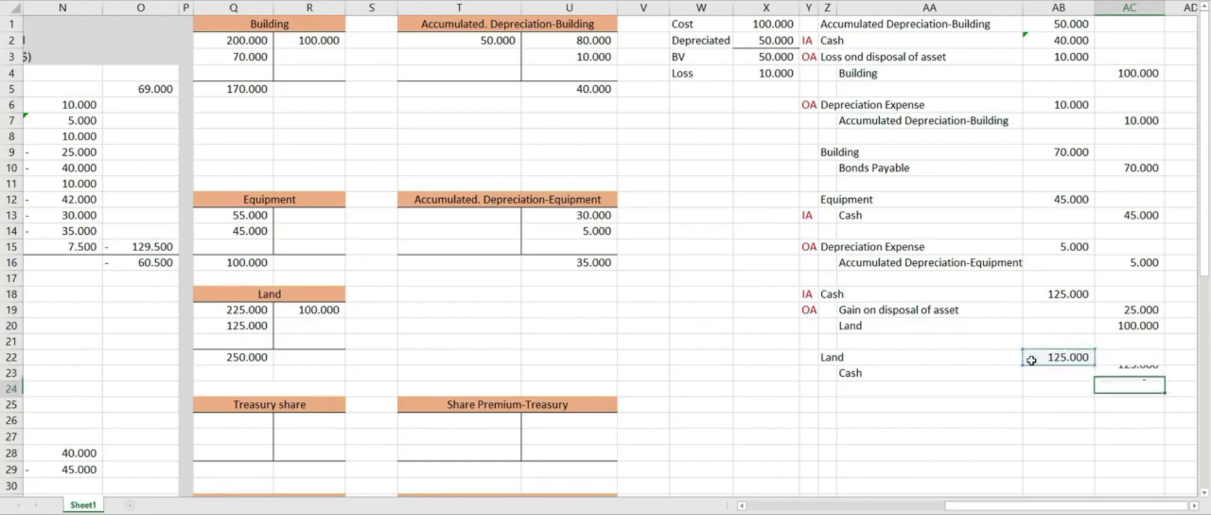
- Examine the additional information about how buildings and other fixed assets are purchased
{"action": "left_click_drag", "start_coordinate": [1028, 505], "coordinate": [766, 508]}
{"action": "scroll", "coordinate": [449, 376], "scroll_direction": "down", "scroll_amount": 8}
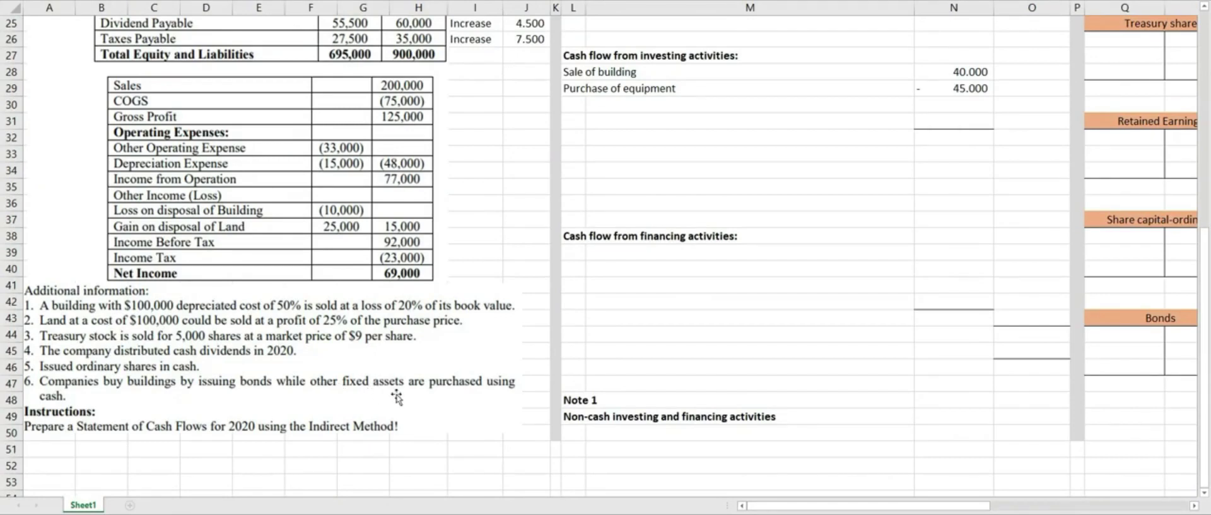
{"action": "left_click", "coordinate": [832, 292]}
{"action": "key", "text": "Right"}
{"action": "key", "text": "Right"}
{"action": "key", "text": "Right"}
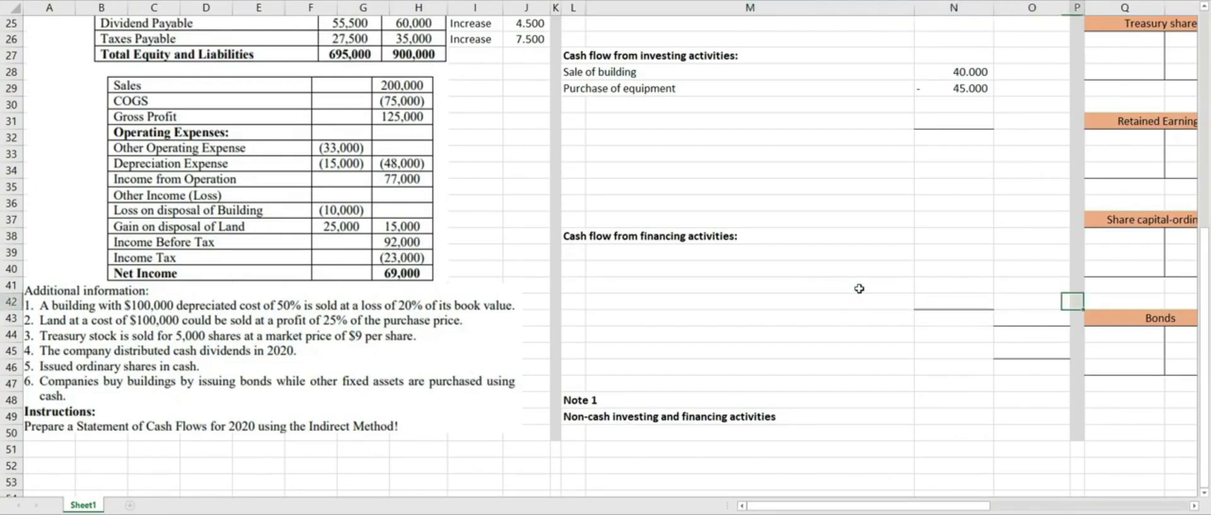
{"action": "key", "text": "Right"}
{"action": "key", "text": "Right"}
{"action": "key", "text": "Right"}
{"action": "key", "text": "Right"}
{"action": "key", "text": "Right"}
{"action": "key", "text": "Right"}
{"action": "key", "text": "Right"}
{"action": "key", "text": "Right"}
{"action": "key", "text": "Right"}
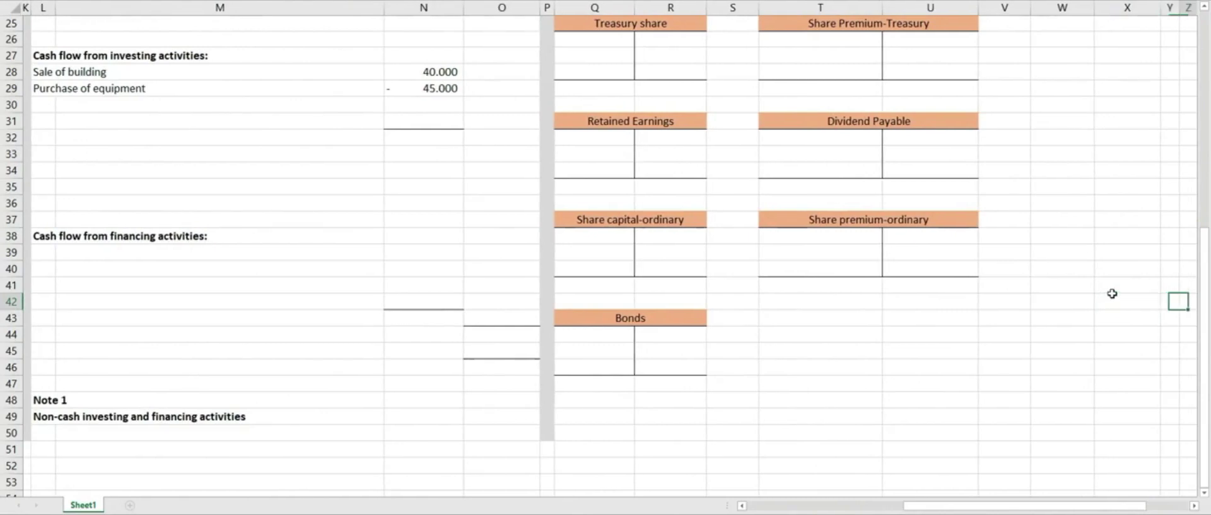
{"action": "key", "text": "Right"}
{"action": "key", "text": "Right"}
{"action": "key", "text": "Right"}
- Label the Cash line of the land purchase entry as IA
{"action": "scroll", "coordinate": [1004, 331], "scroll_direction": "up", "scroll_amount": 7}
{"action": "left_click", "coordinate": [809, 308]}
{"action": "key", "text": "Down"}
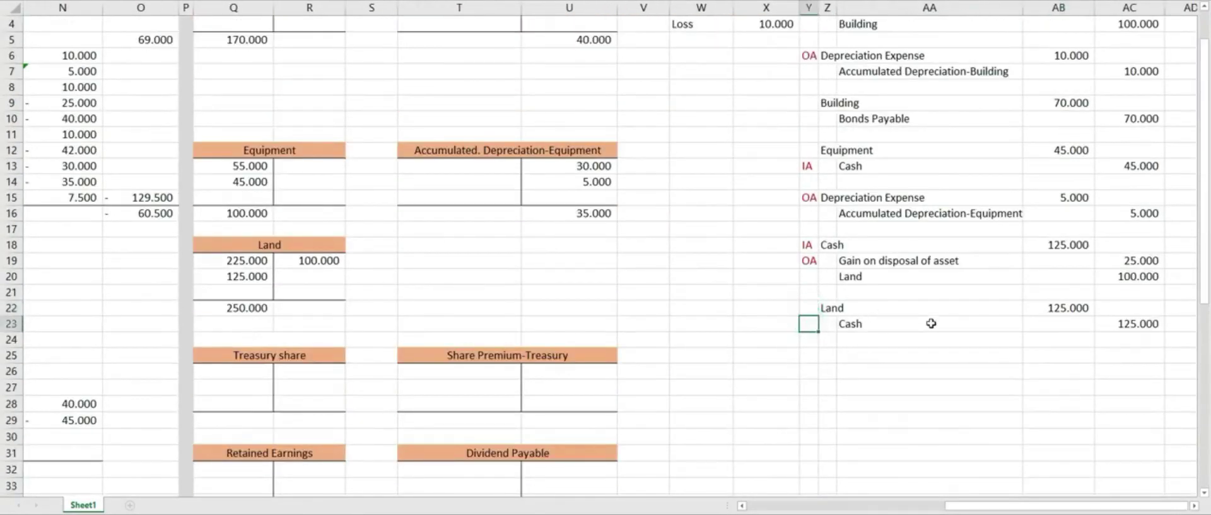
{"action": "type", "text": "IA"}
{"action": "left_click", "coordinate": [938, 369]}
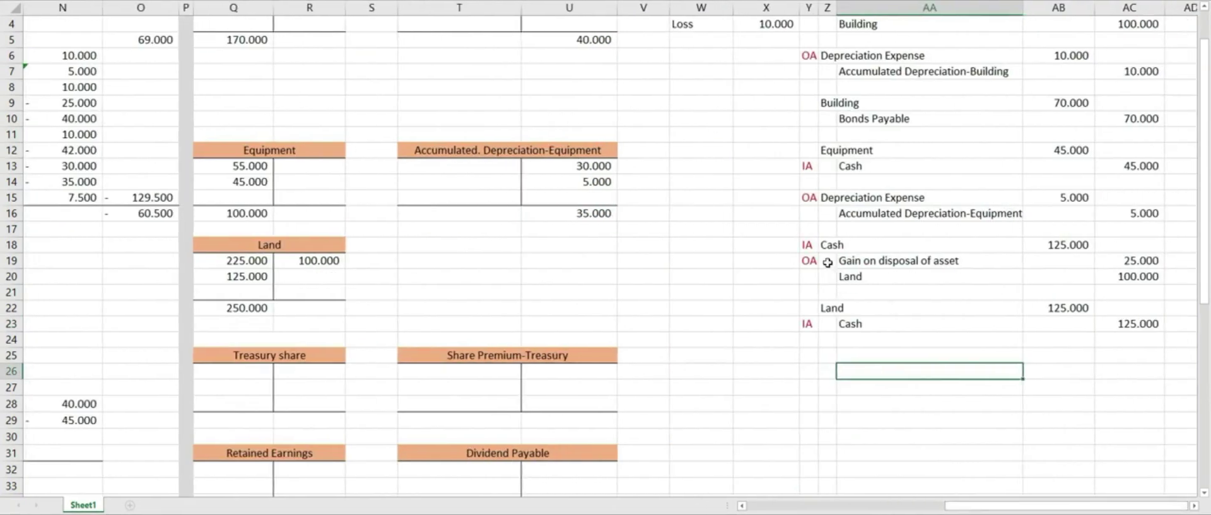
- Add a "Sale of land" line under the investing activities, linking its amount to the 125.000 Cash debit in AB18
{"action": "left_click", "coordinate": [856, 276]}
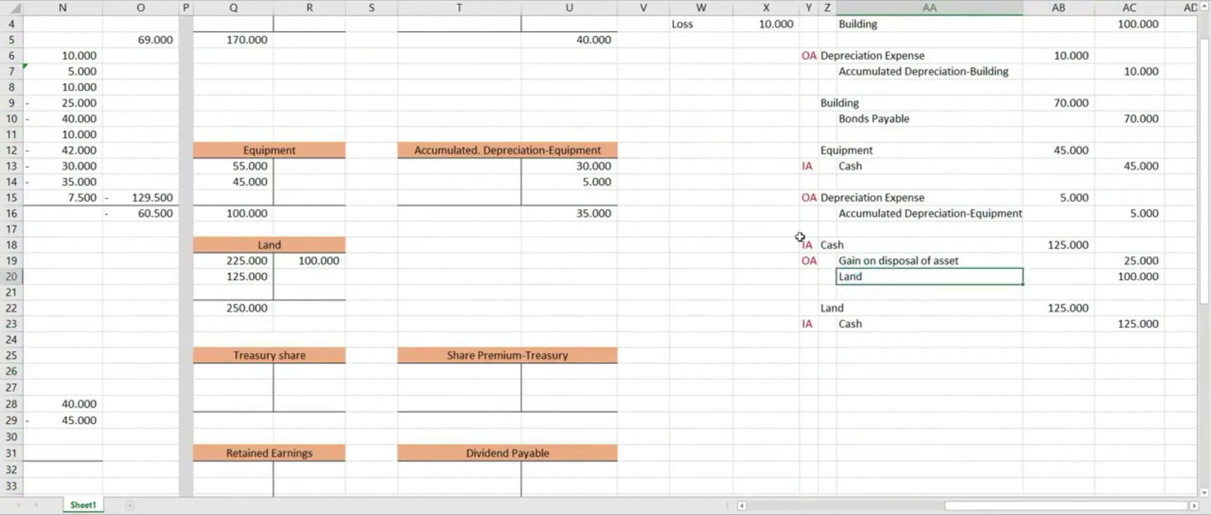
{"action": "left_click_drag", "start_coordinate": [1020, 505], "coordinate": [975, 504]}
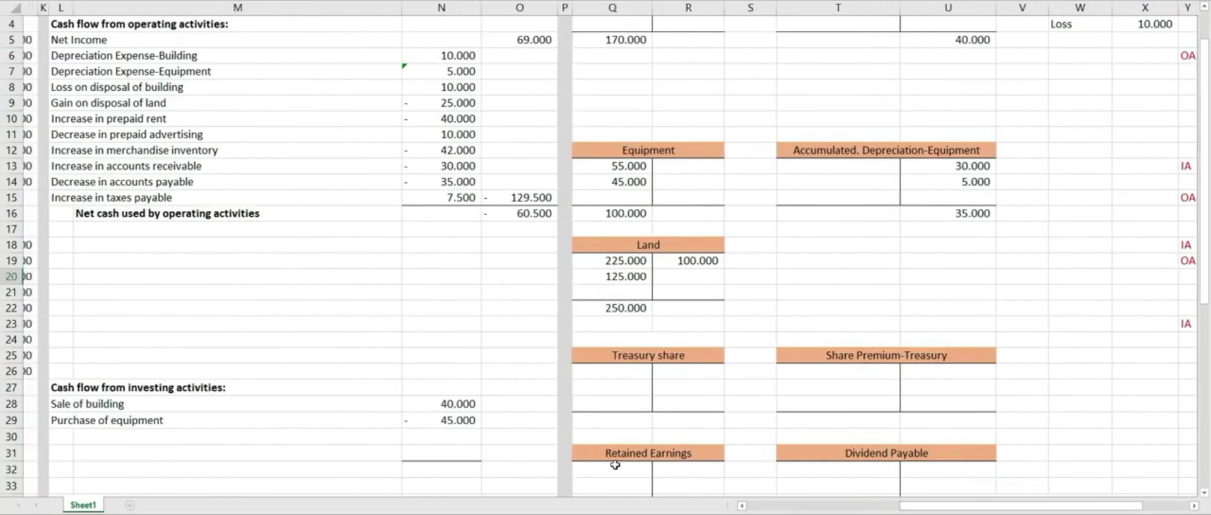
{"action": "scroll", "coordinate": [97, 383], "scroll_direction": "down", "scroll_amount": 1}
{"action": "left_click", "coordinate": [94, 387]}
{"action": "type", "text": "Sale of building"}
{"action": "type", "text": "of land"}
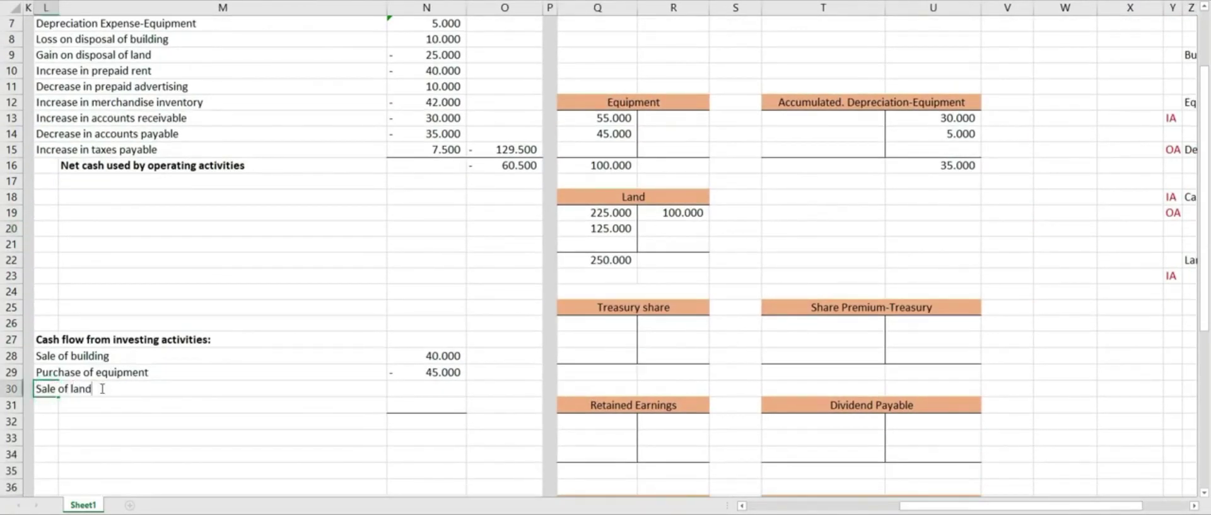
{"action": "key", "text": "Tab"}
{"action": "key", "text": "Tab"}
{"action": "type", "text": "="}
{"action": "left_click_drag", "start_coordinate": [1052, 505], "coordinate": [1119, 507]}
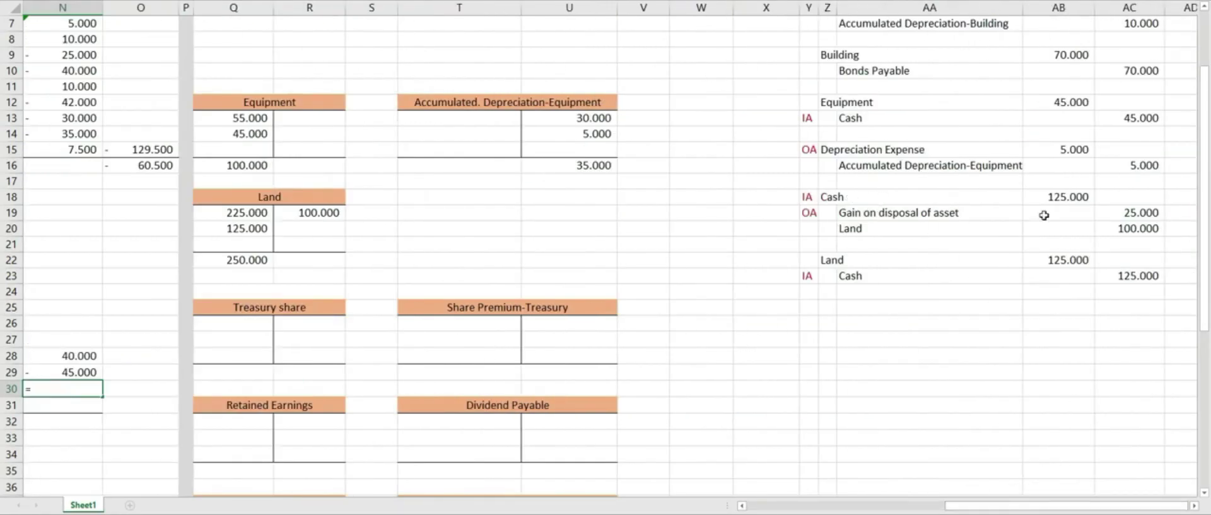
{"action": "left_click", "coordinate": [1060, 200]}
{"action": "key", "text": "Return"}
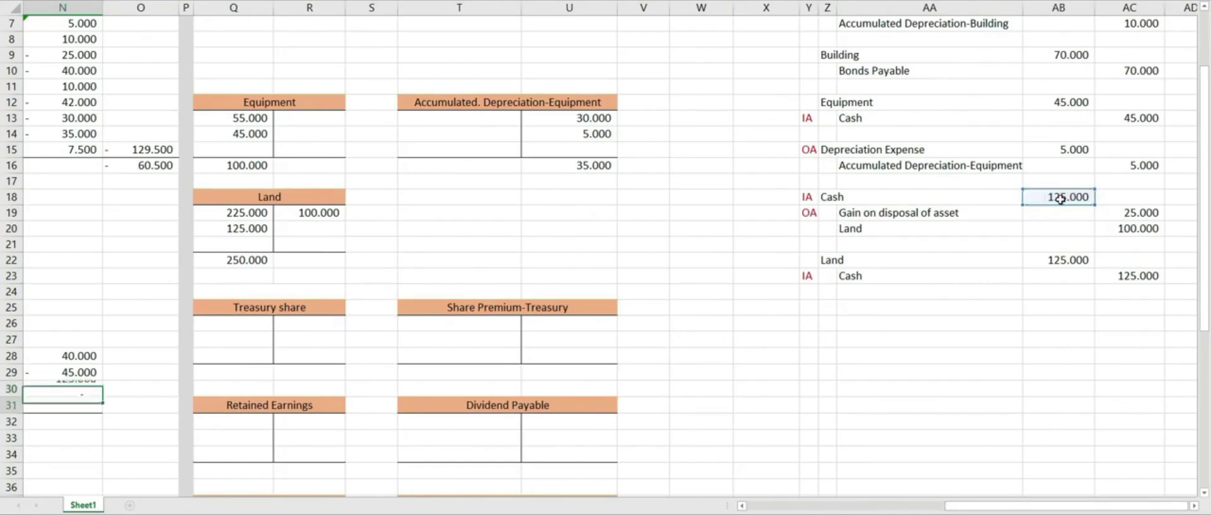
- Add a "Purchase of land" line below the land sale in the investing activities with an amount of -125.000
{"action": "key", "text": "Left"}
{"action": "key", "text": "Left"}
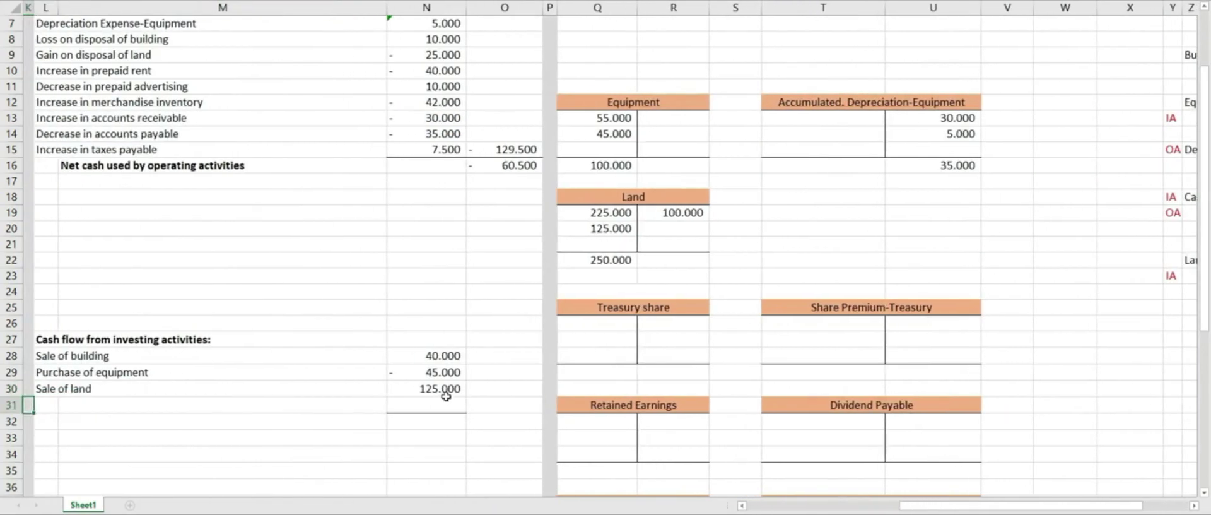
{"action": "type", "text": "Purhca"}
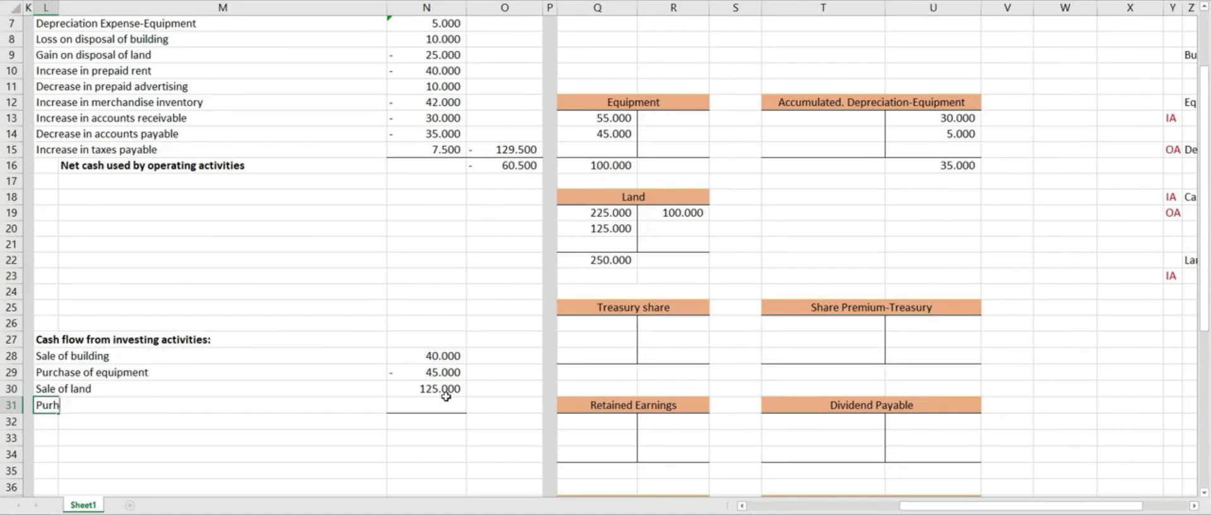
{"action": "key", "text": "BackSpace"}
{"action": "type", "text": "chase of land"}
{"action": "left_click", "coordinate": [447, 404]}
{"action": "type", "text": "="}
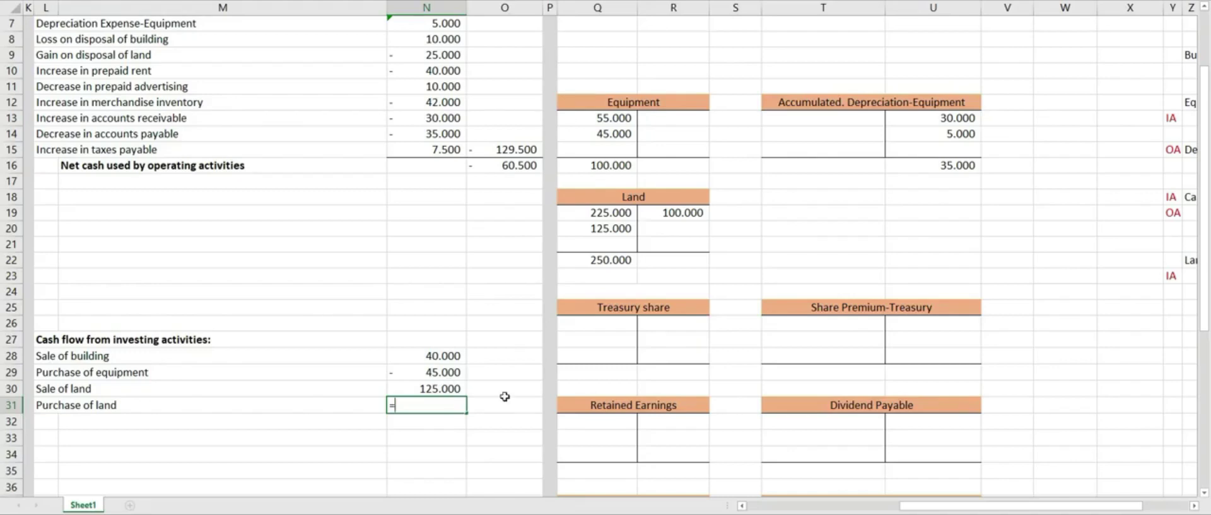
{"action": "left_click_drag", "start_coordinate": [938, 510], "coordinate": [1000, 504]}
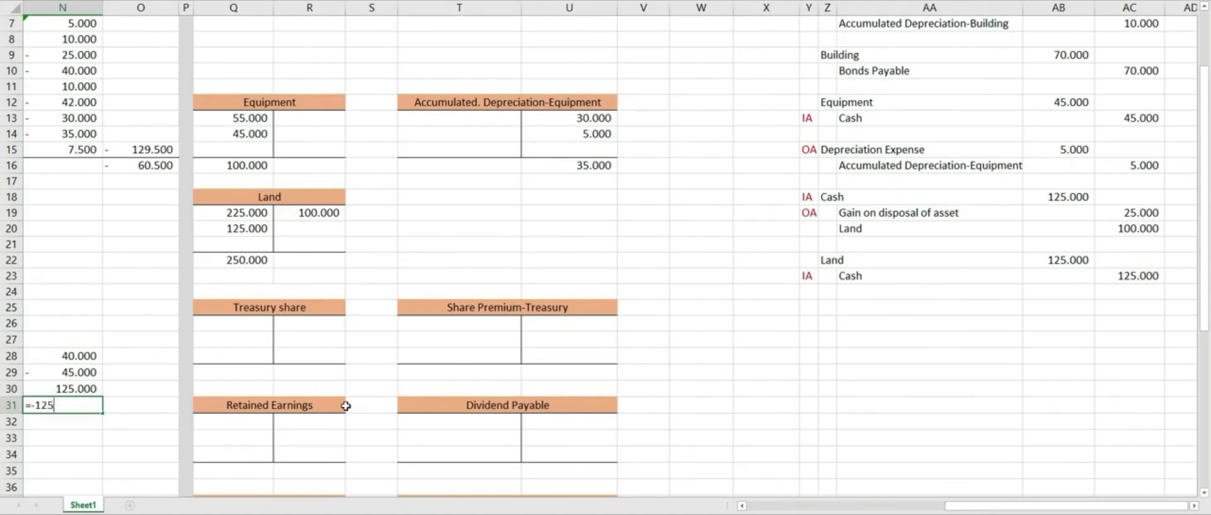
{"action": "key", "text": "Return"}
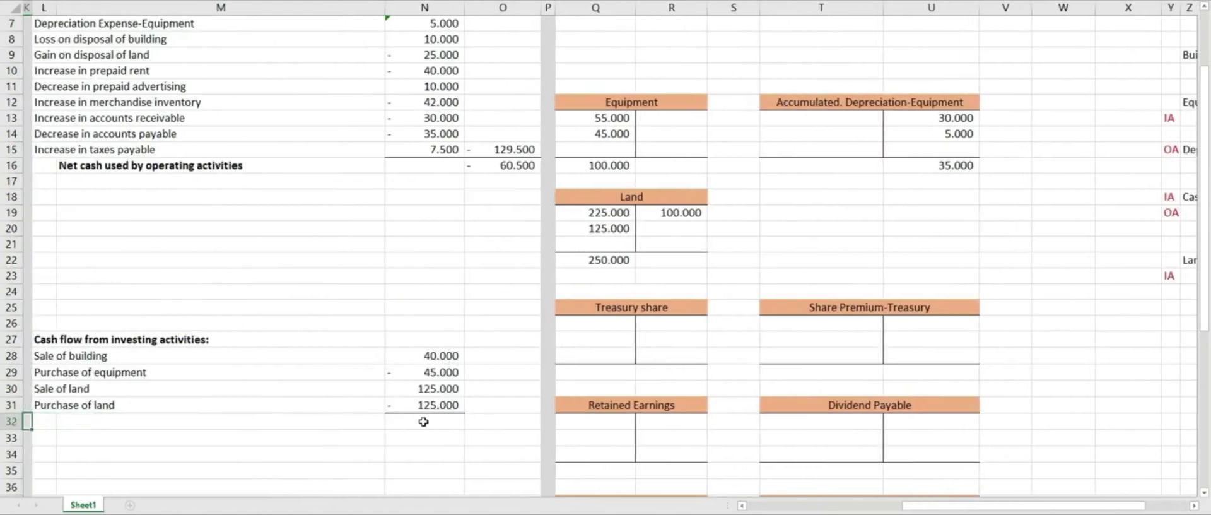
- Total the four investing activity amounts N28 to N31 with an addition formula in O32
{"action": "left_click", "coordinate": [483, 408]}
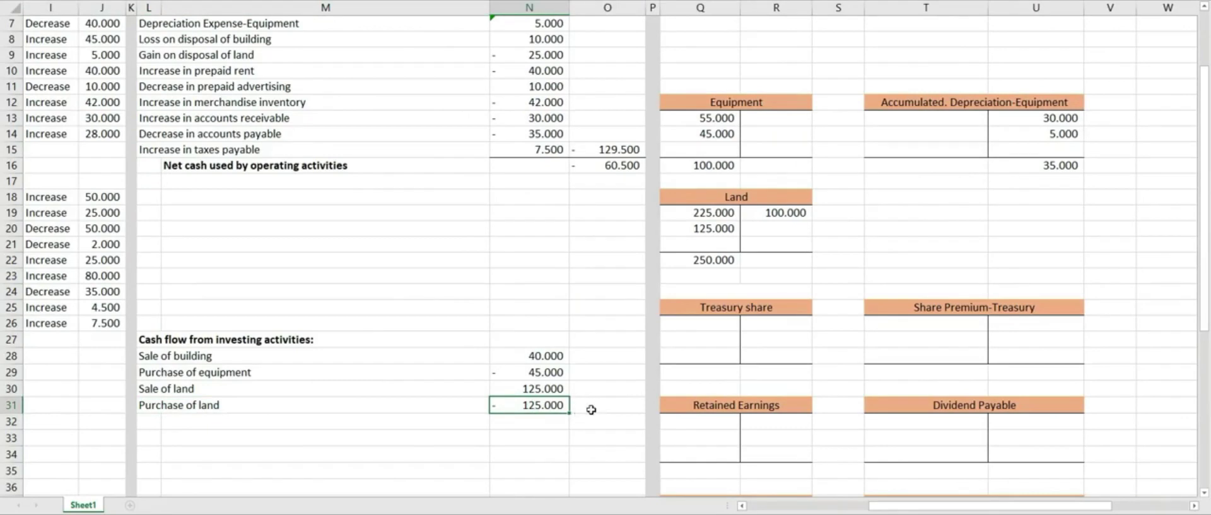
{"action": "scroll", "coordinate": [600, 407], "scroll_direction": "down", "scroll_amount": 3}
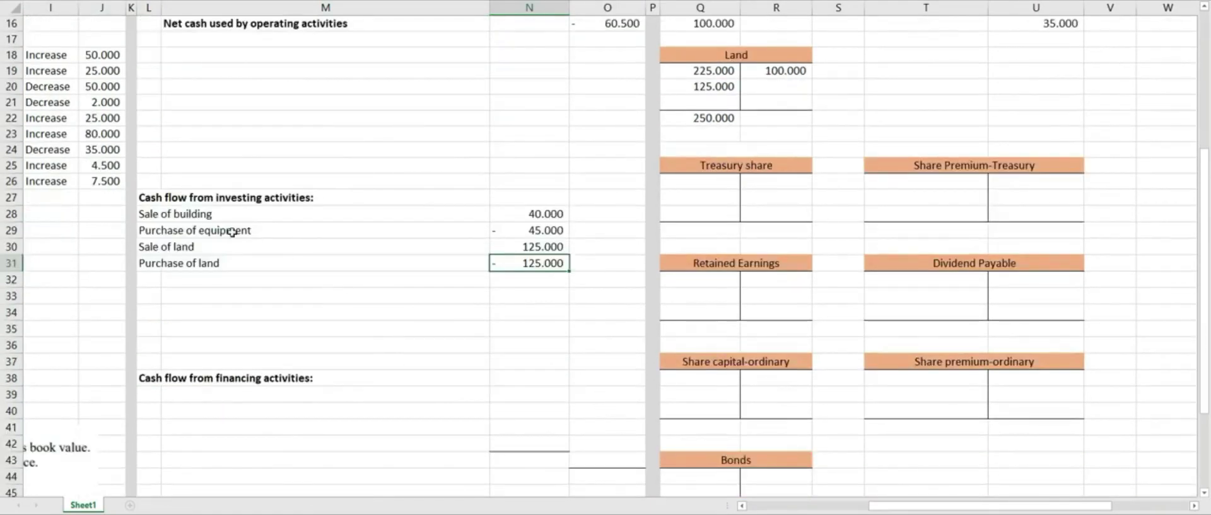
{"action": "left_click", "coordinate": [535, 322]}
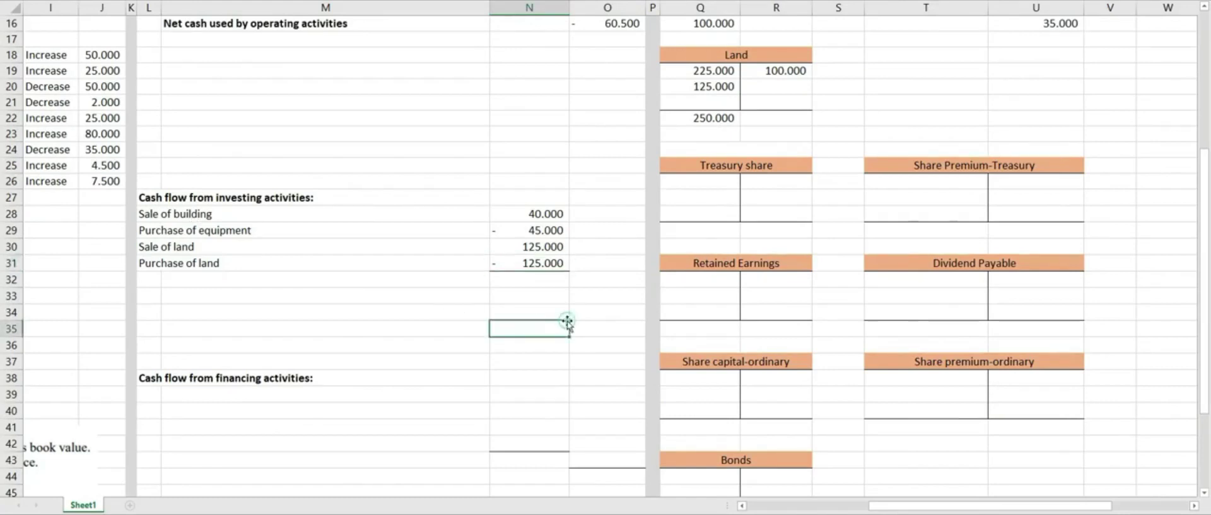
{"action": "left_click", "coordinate": [541, 280]}
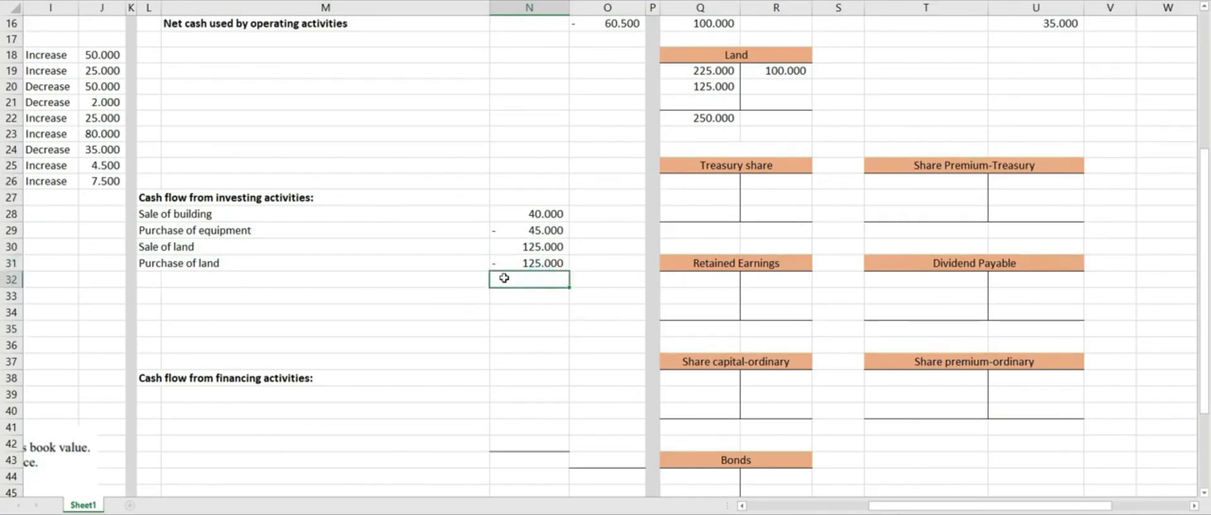
{"action": "left_click", "coordinate": [621, 282]}
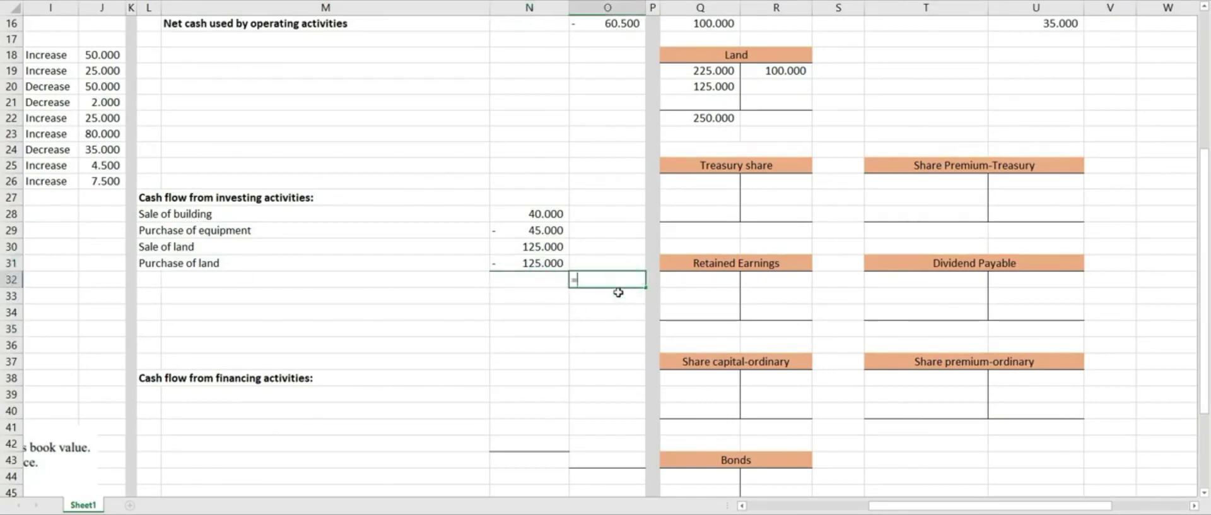
{"action": "type", "text": "="}
{"action": "left_click", "coordinate": [553, 215]}
{"action": "type", "text": "+"}
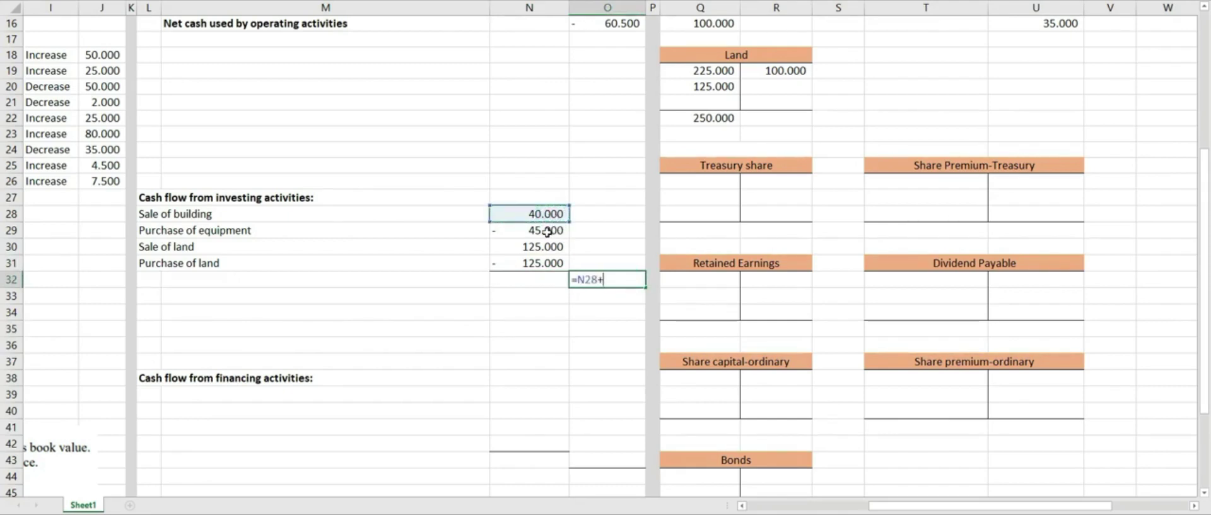
{"action": "left_click", "coordinate": [546, 230]}
{"action": "type", "text": "+"}
{"action": "left_click", "coordinate": [546, 246]}
{"action": "type", "text": "+"}
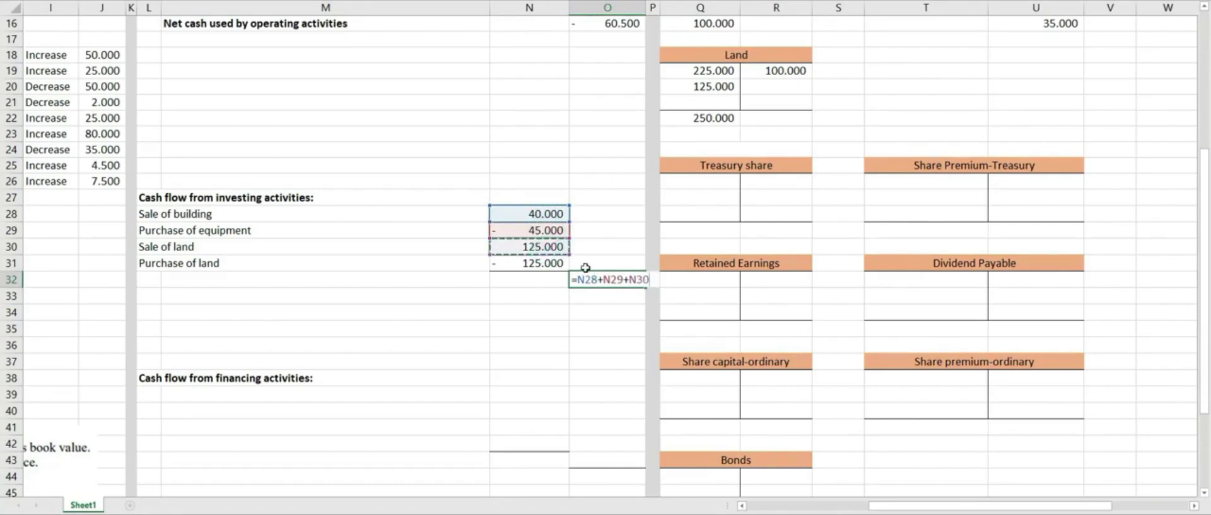
{"action": "left_click", "coordinate": [555, 268]}
{"action": "key", "text": "Return"}
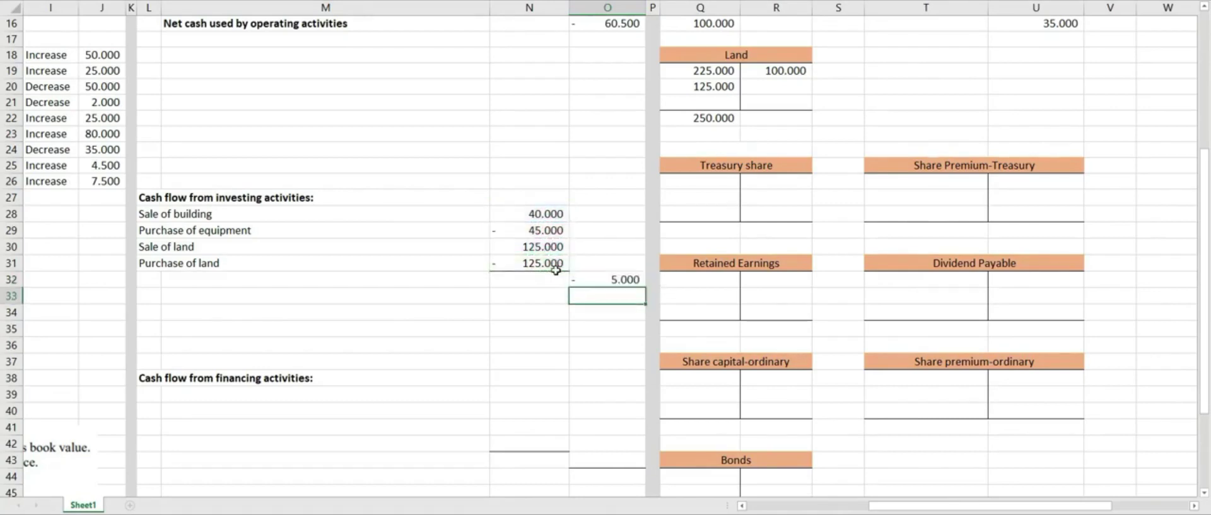
- Label the investing total row "Net cash used by investing activities" in M32 and make the label bold
{"action": "type", "text": "w"}
{"action": "key", "text": "Escape"}
{"action": "left_click", "coordinate": [617, 277]}
{"action": "left_click", "coordinate": [192, 280]}
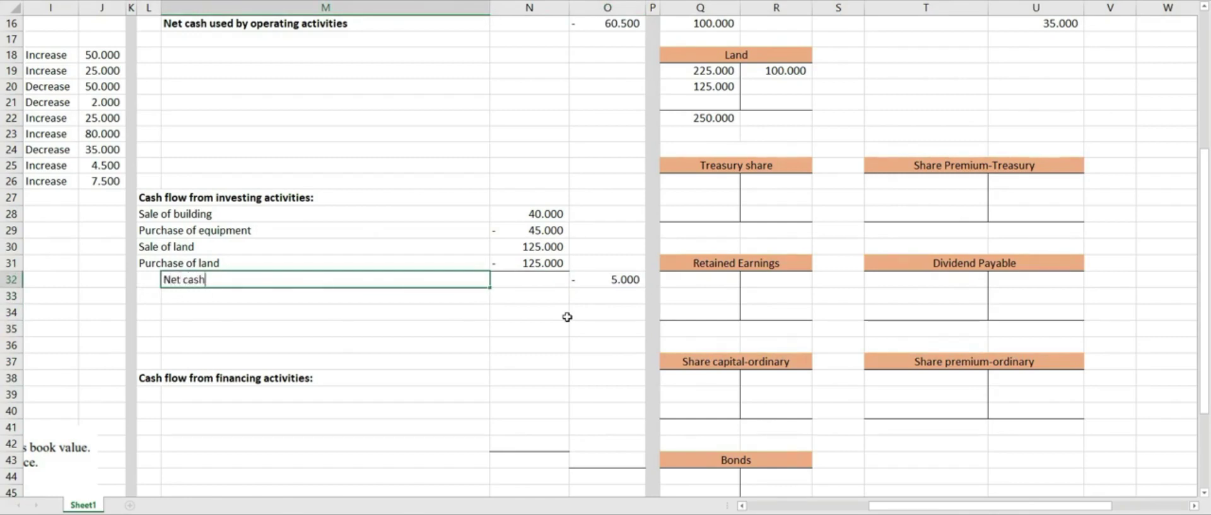
{"action": "type", "text": "Net cash used by investing activities"}
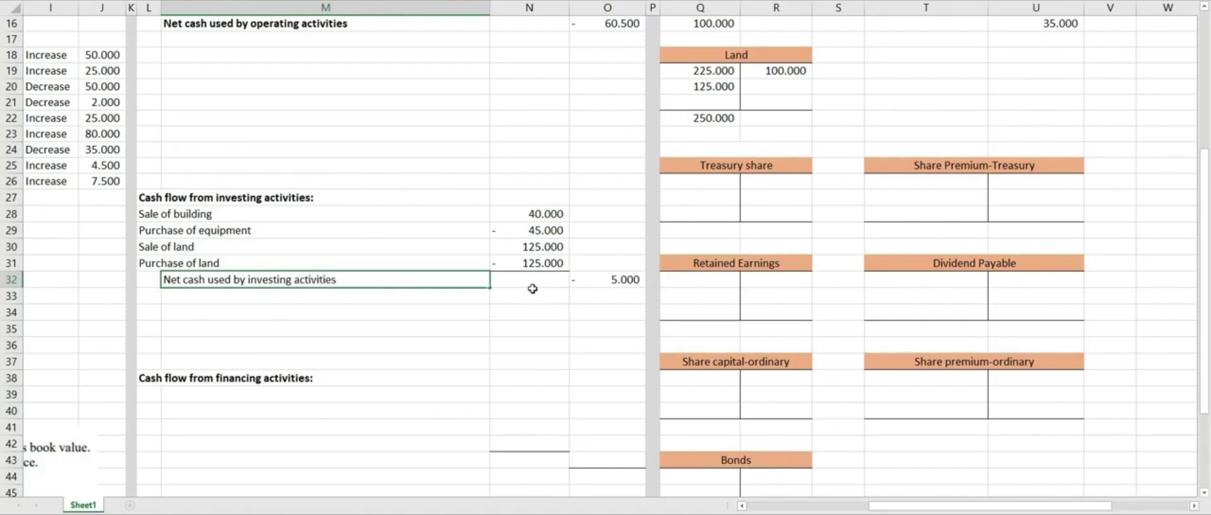
{"action": "left_click", "coordinate": [533, 288]}
{"action": "left_click", "coordinate": [367, 281]}
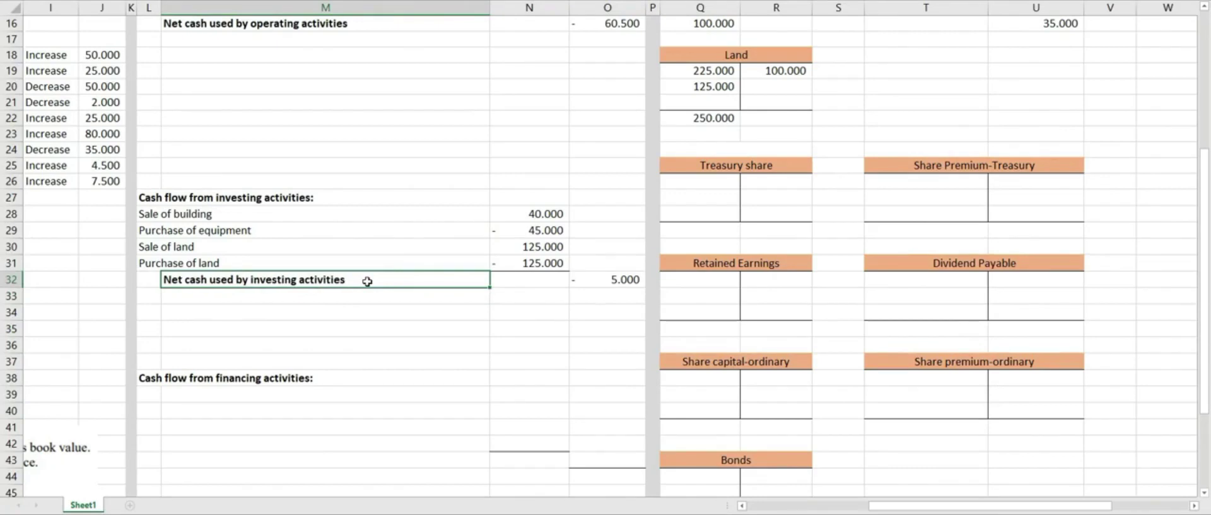
{"action": "key", "text": "ctrl+b"}
{"action": "left_click", "coordinate": [388, 294]}
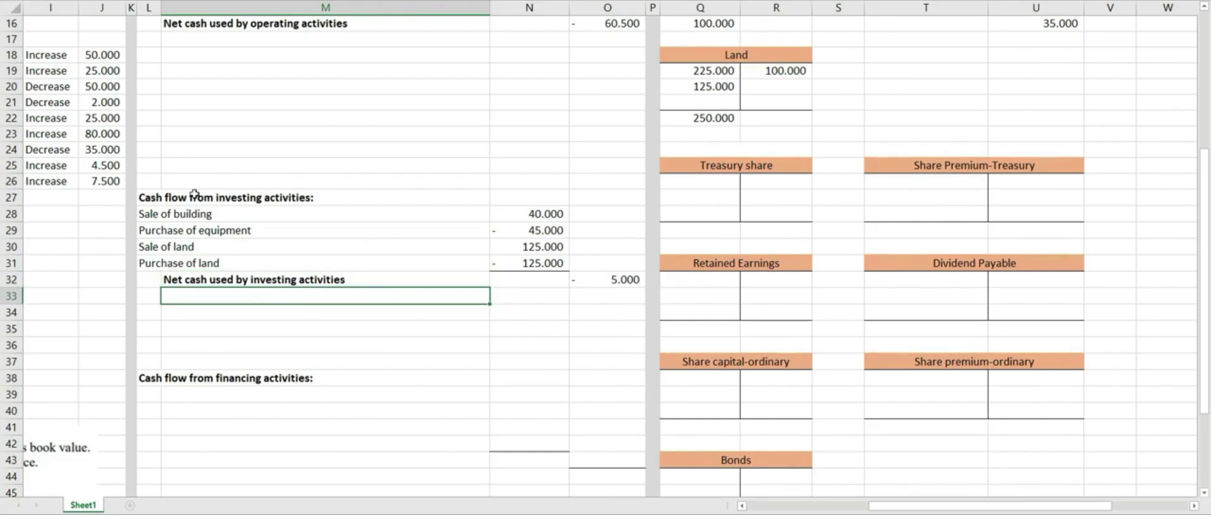
- Examine the financing activities section and the additional information about treasury stock, dividends and share issues
{"action": "left_click", "coordinate": [153, 199]}
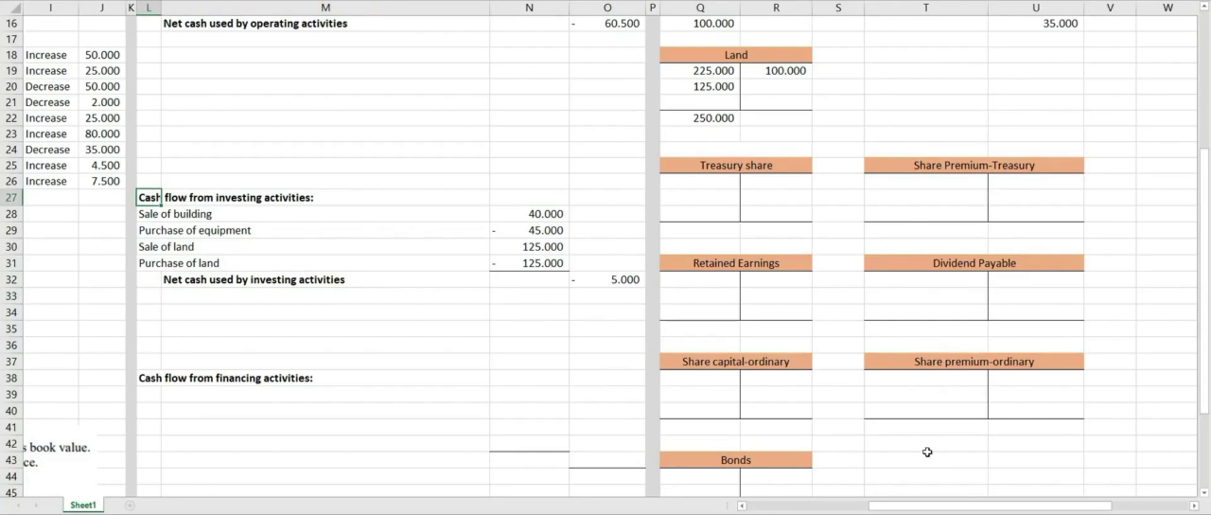
{"action": "left_click", "coordinate": [146, 382]}
{"action": "scroll", "coordinate": [284, 338], "scroll_direction": "down", "scroll_amount": 3}
{"action": "scroll", "coordinate": [330, 346], "scroll_direction": "up", "scroll_amount": 2}
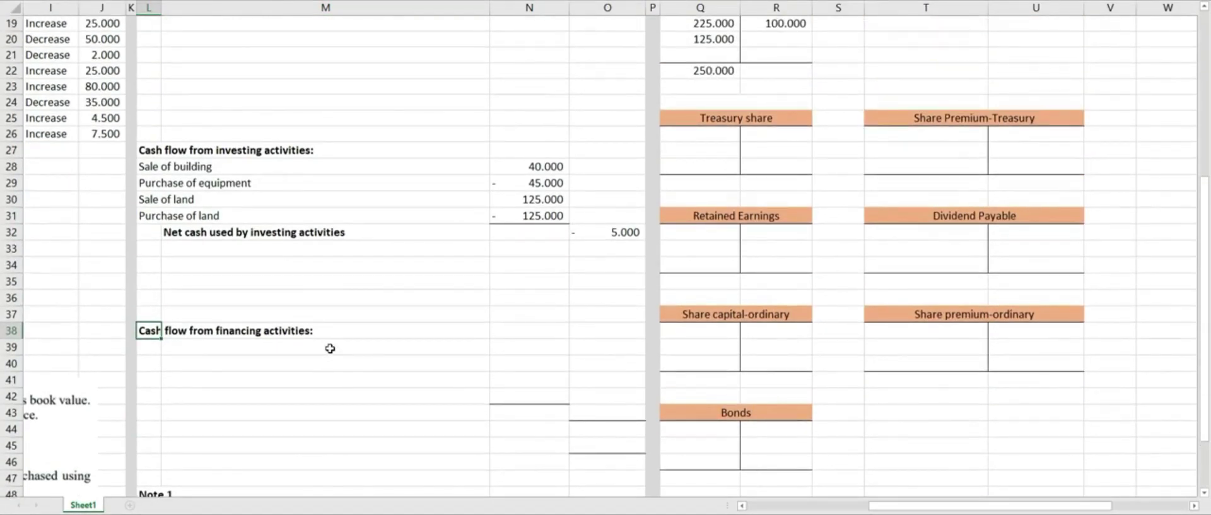
{"action": "left_click_drag", "start_coordinate": [896, 505], "coordinate": [772, 510]}
{"action": "scroll", "coordinate": [290, 397], "scroll_direction": "down", "scroll_amount": 1}
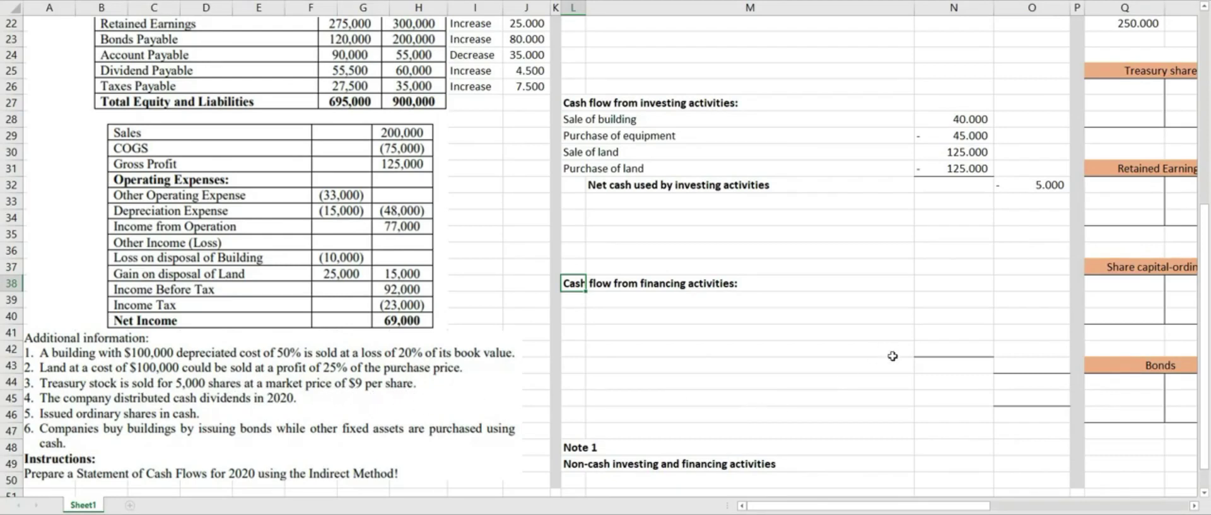
{"action": "scroll", "coordinate": [849, 375], "scroll_direction": "up", "scroll_amount": 2}
{"action": "left_click", "coordinate": [954, 361]}
- Enter the Treasury share account's 2019 balance of 100.000 in Q26 and its 2020 balance of 50.000 in Q29
{"action": "left_click", "coordinate": [1123, 179]}
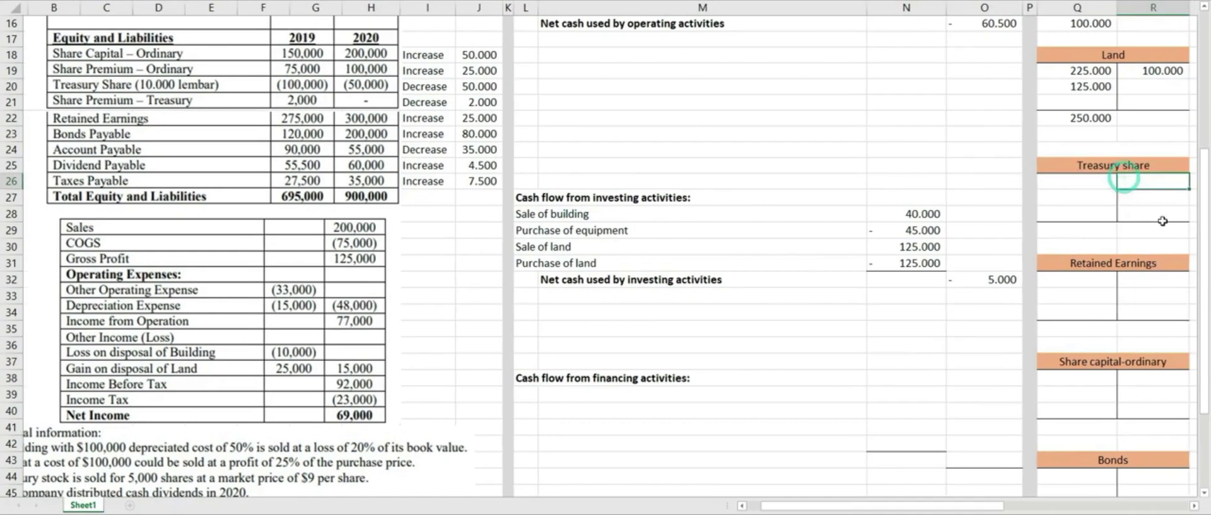
{"action": "scroll", "coordinate": [1123, 179], "scroll_direction": "right", "scroll_amount": 4}
{"action": "left_click", "coordinate": [836, 181]}
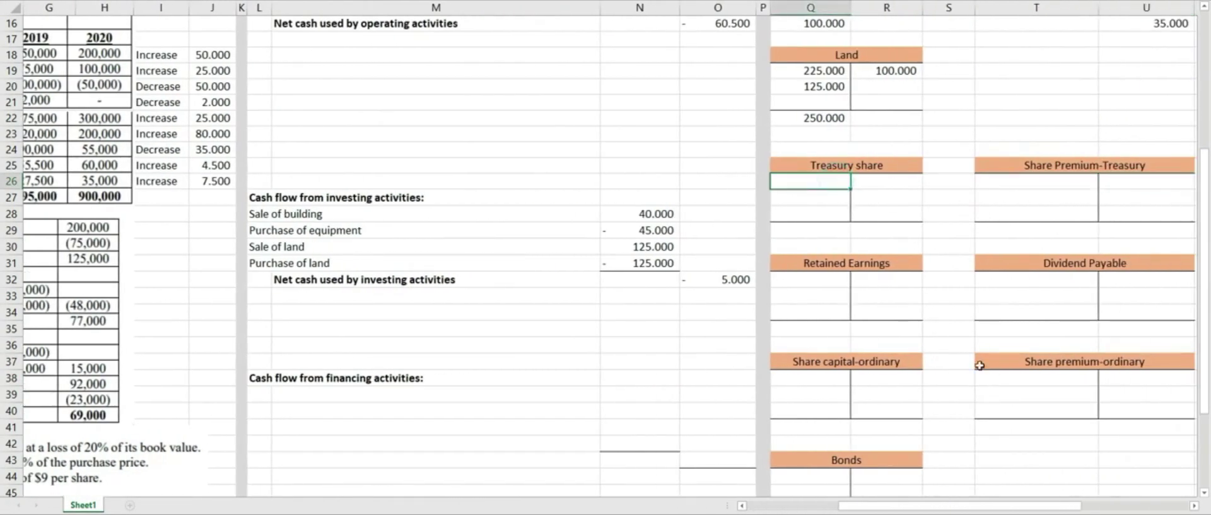
{"action": "left_click_drag", "start_coordinate": [971, 505], "coordinate": [880, 505]}
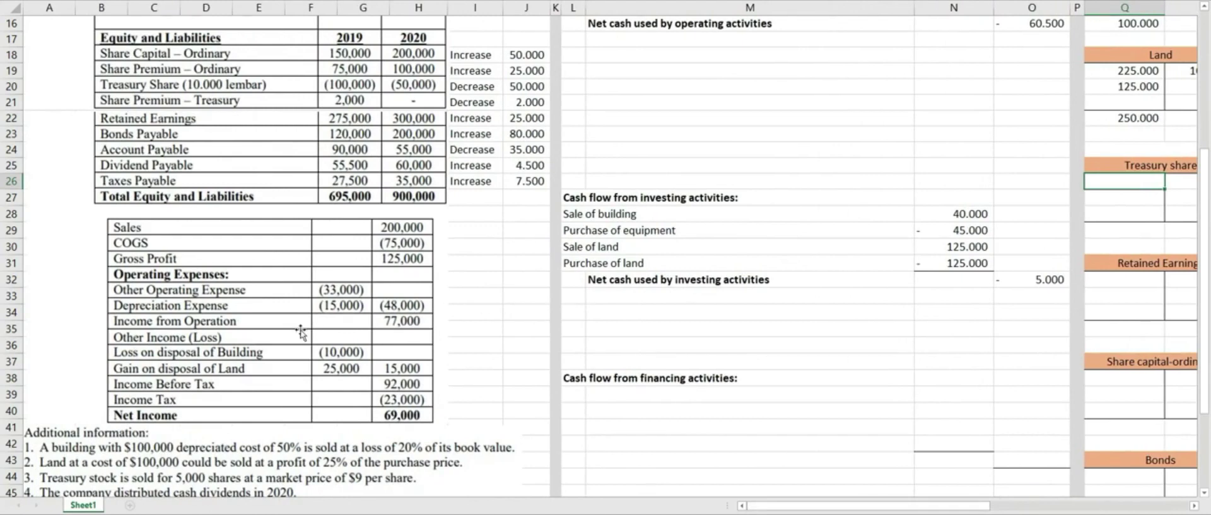
{"action": "scroll", "coordinate": [158, 165], "scroll_direction": "up", "scroll_amount": 1}
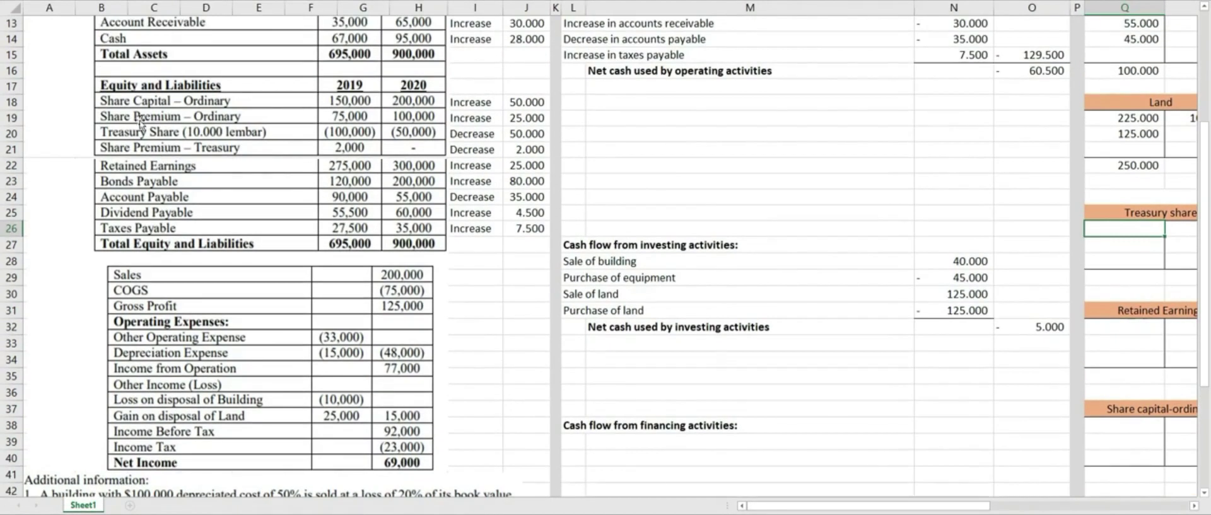
{"action": "scroll", "coordinate": [1053, 326], "scroll_direction": "right", "scroll_amount": 2}
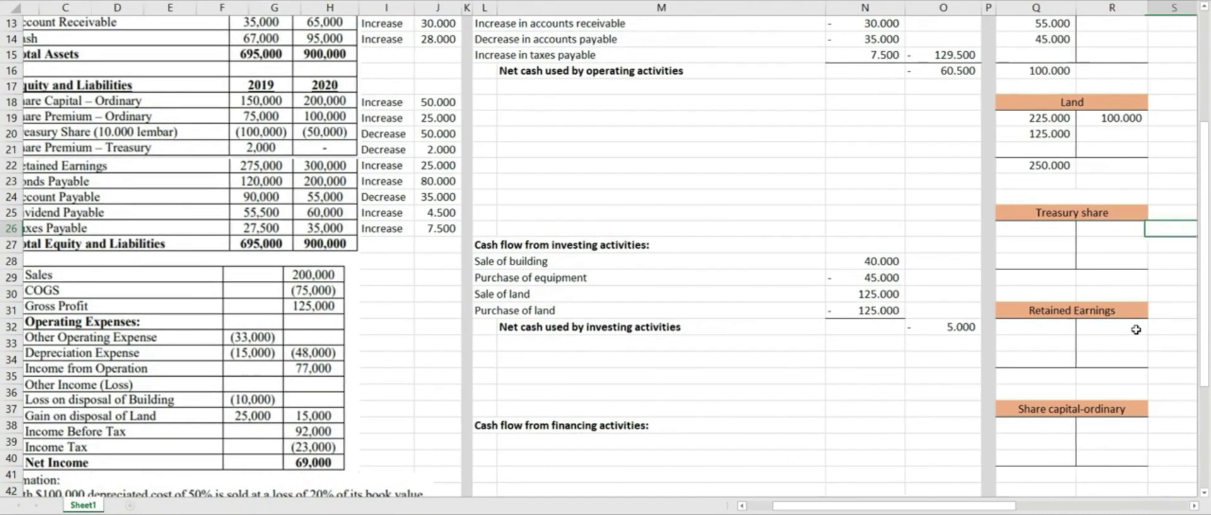
{"action": "type", "text": "100.00"}
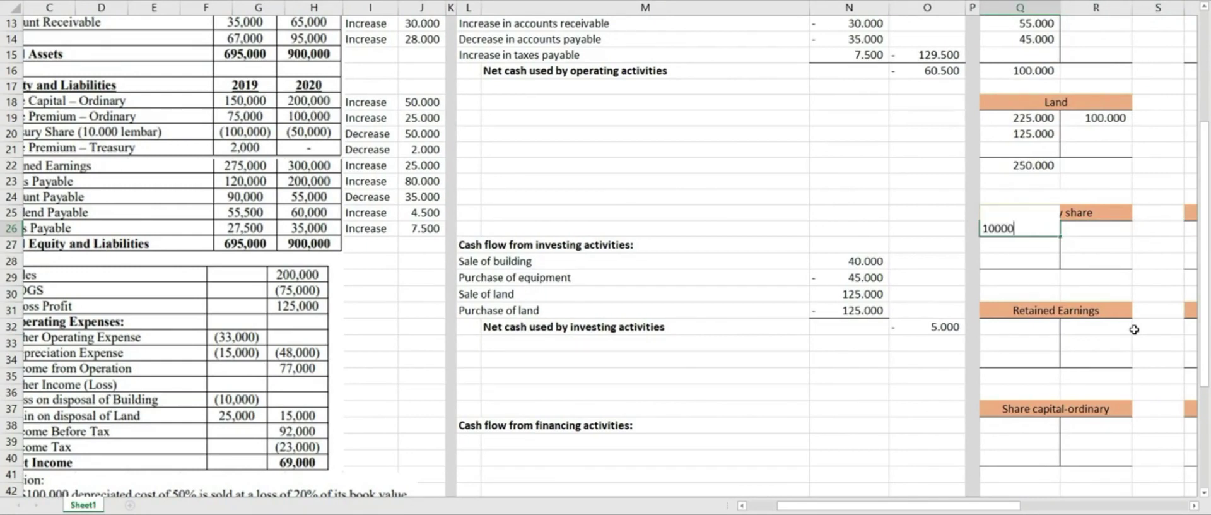
{"action": "type", "text": "0"}
{"action": "key", "text": "Return"}
{"action": "key", "text": "Return"}
{"action": "key", "text": "Return"}
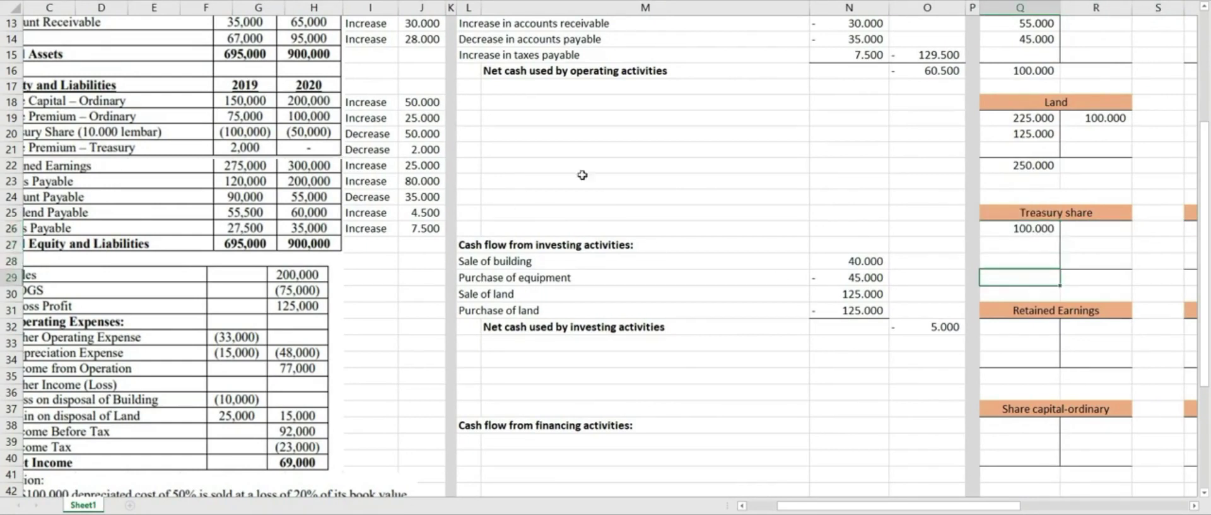
{"action": "type", "text": "50000"}
{"action": "key", "text": "Return"}
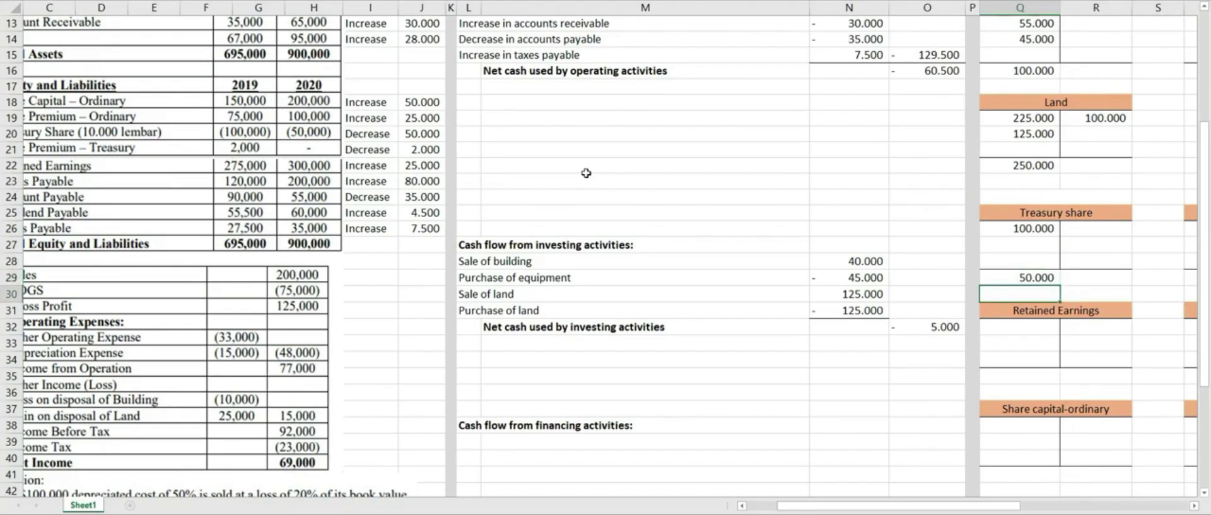
- Enter the Share Premium-Treasury account's credit balances, 2.000 for 2019 in U26 and 0 for 2020 in U29
{"action": "key", "text": "Right"}
{"action": "key", "text": "Right"}
{"action": "key", "text": "Right"}
{"action": "key", "text": "Right"}
{"action": "left_click", "coordinate": [1127, 227]}
{"action": "left_click_drag", "start_coordinate": [1006, 505], "coordinate": [915, 505]}
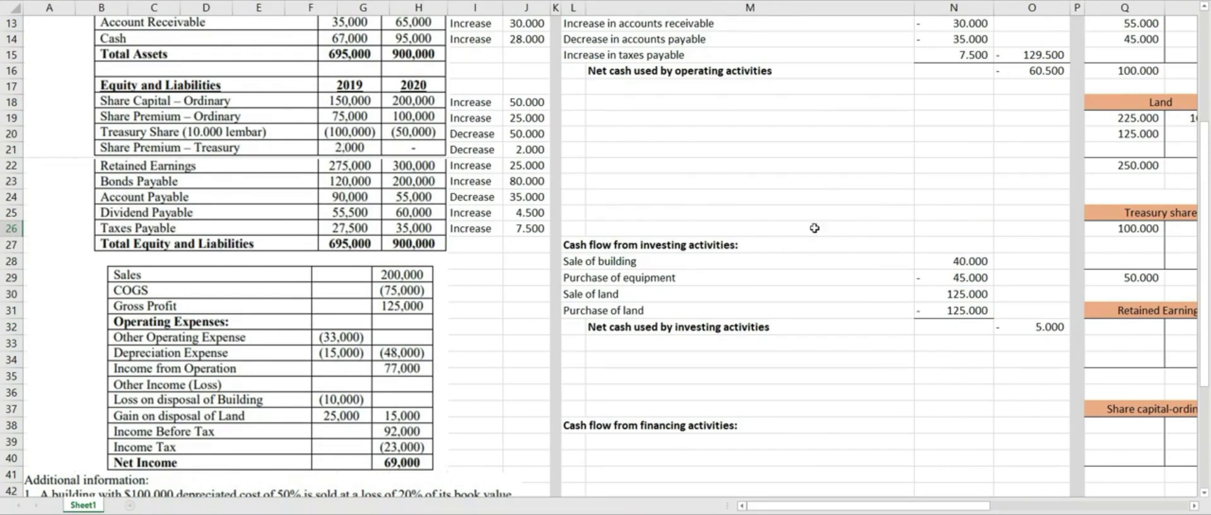
{"action": "scroll", "coordinate": [987, 260], "scroll_direction": "right", "scroll_amount": 6}
{"action": "type", "text": "2."}
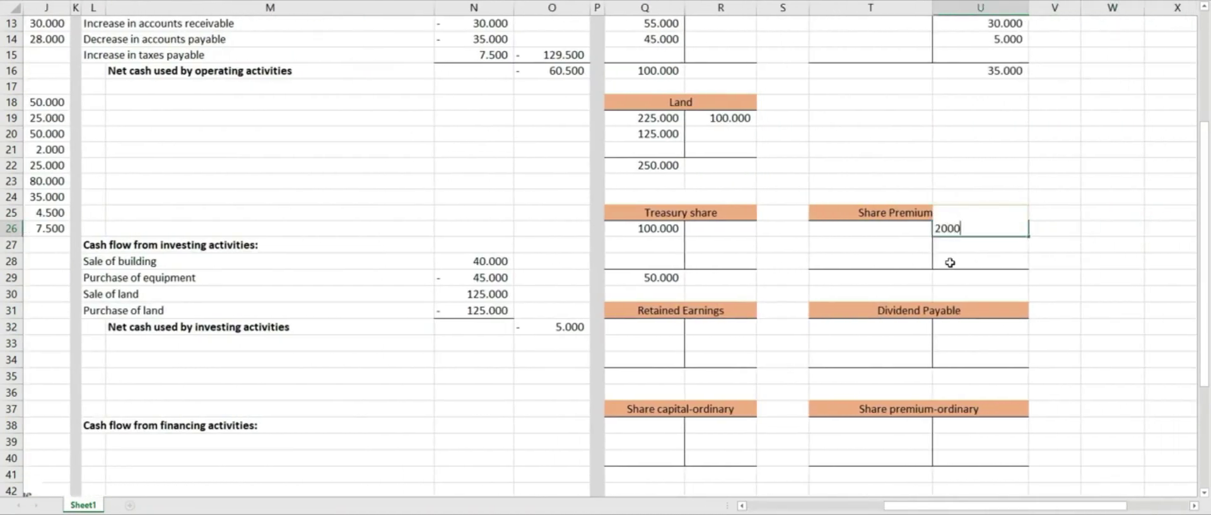
{"action": "type", "text": "000"}
{"action": "key", "text": "Return"}
{"action": "key", "text": "Return"}
{"action": "key", "text": "Return"}
{"action": "type", "text": "0"}
{"action": "key", "text": "Return"}
- Begin the treasury share sale journal entry with Cash in Z25 and Treasury Share as the credit account in AA28
{"action": "left_click_drag", "start_coordinate": [1036, 504], "coordinate": [1063, 506]}
{"action": "key", "text": "Right"}
{"action": "key", "text": "Right"}
{"action": "key", "text": "Right"}
{"action": "key", "text": "Right"}
{"action": "key", "text": "Right"}
{"action": "key", "text": "Right"}
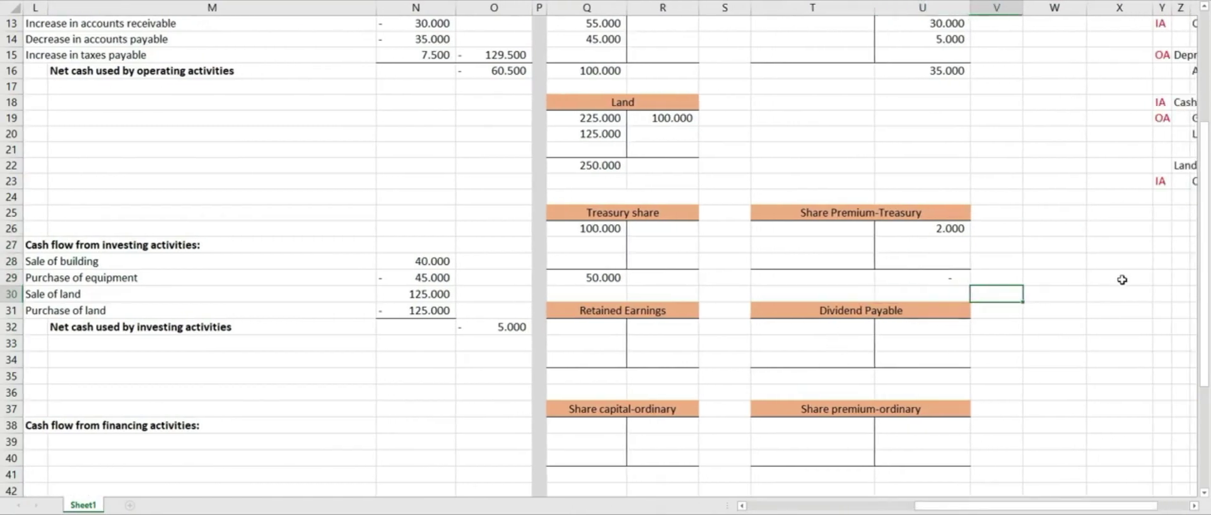
{"action": "scroll", "coordinate": [1113, 250], "scroll_direction": "right", "scroll_amount": 1}
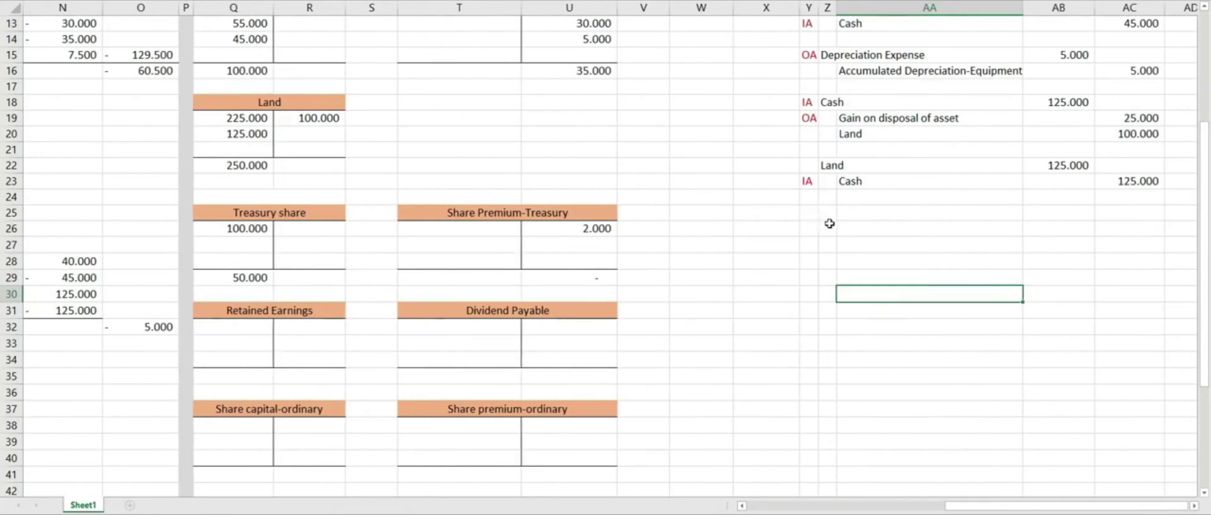
{"action": "left_click", "coordinate": [830, 214]}
{"action": "type", "text": "Cash"}
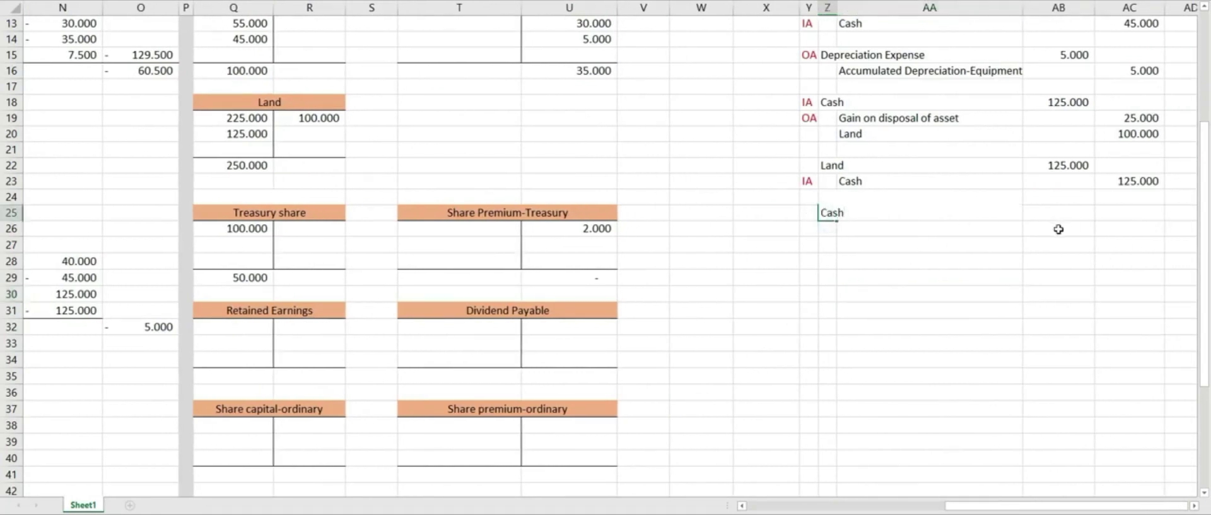
{"action": "key", "text": "Return"}
{"action": "key", "text": "Down"}
{"action": "key", "text": "Right"}
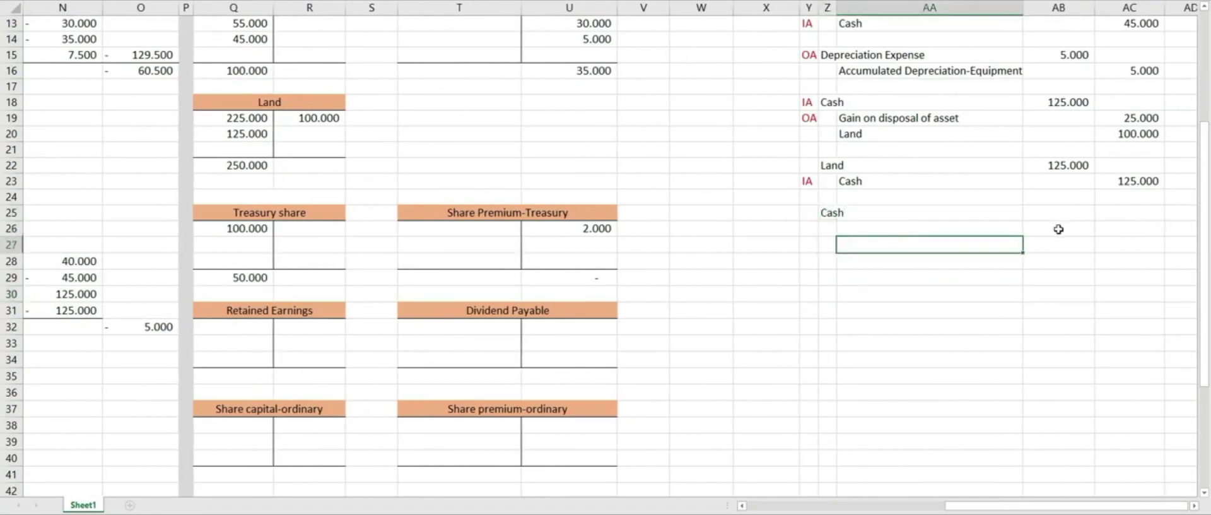
{"action": "key", "text": "Down"}
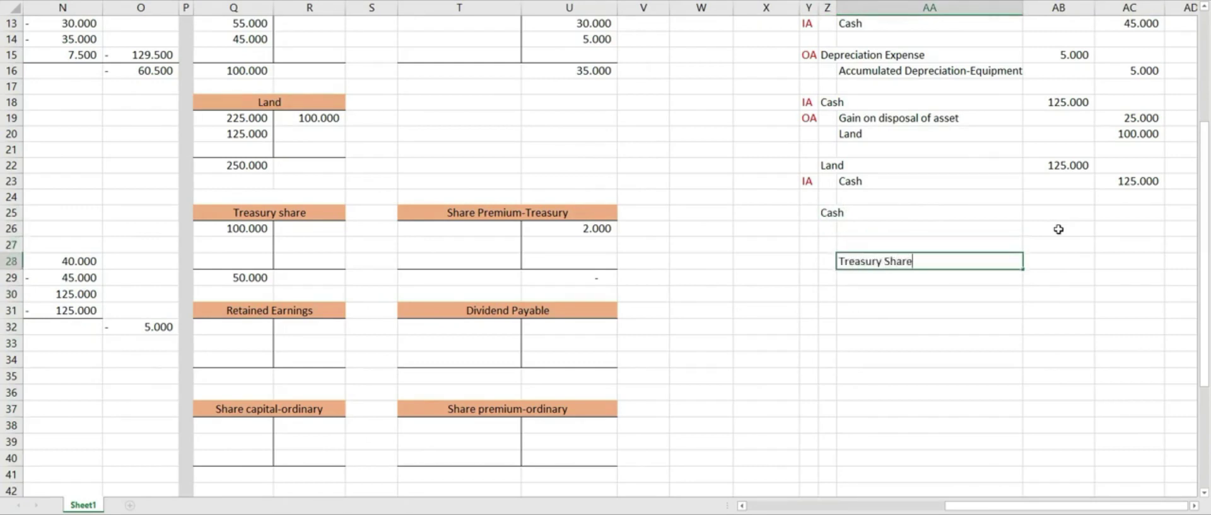
- Enter a formula for the 45.000 Cash debit in AB25, covering 5,000 treasury shares sold at $9 each
{"action": "key", "text": "Up"}
{"action": "key", "text": "Up"}
{"action": "key", "text": "Up"}
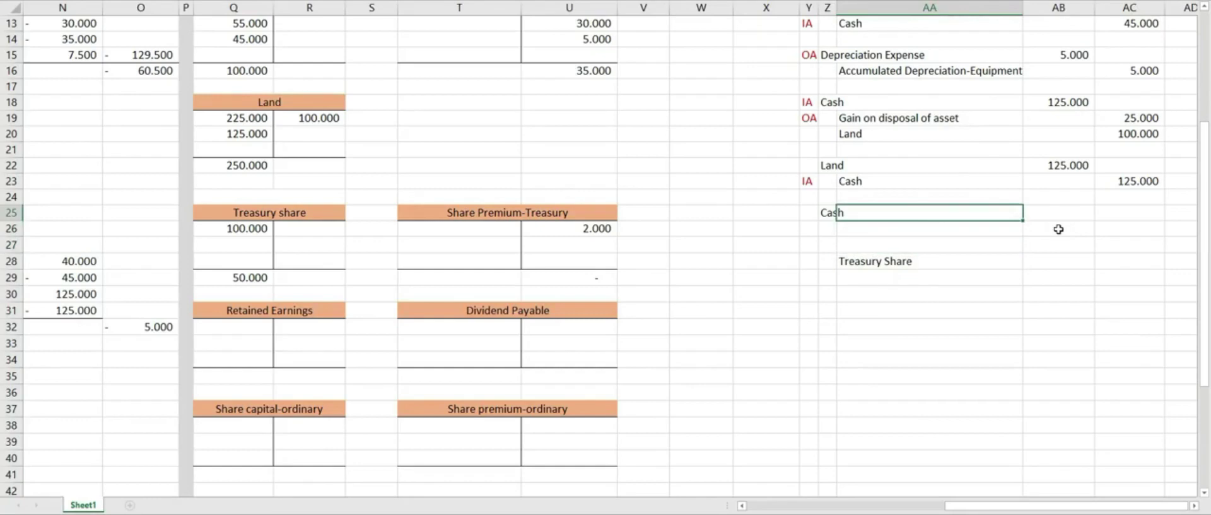
{"action": "key", "text": "Right"}
{"action": "type", "text": "="}
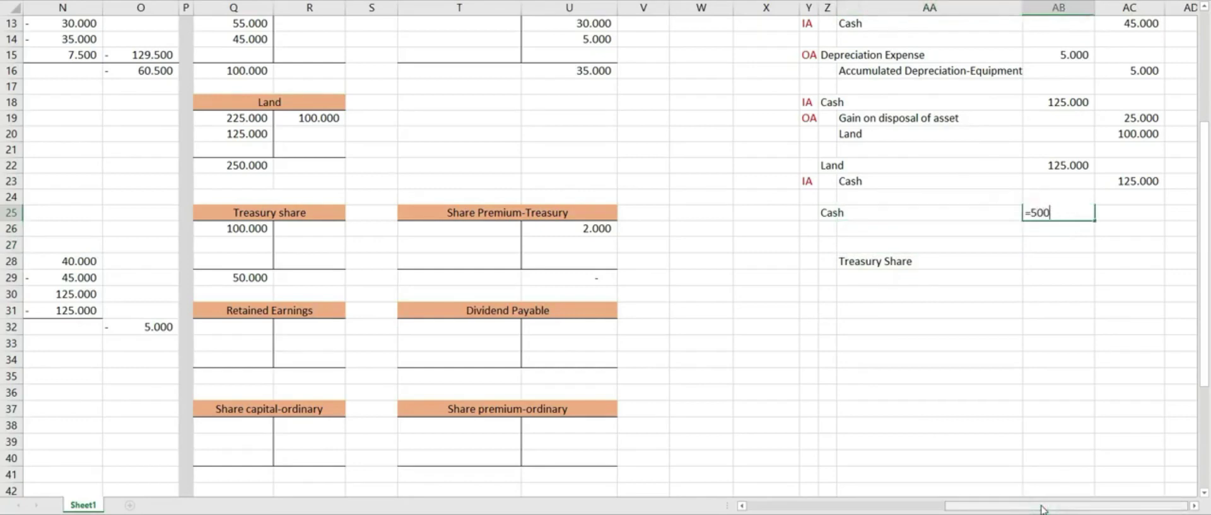
{"action": "key", "text": "Return"}
- Complete the Cash debit formula in AB25 for 5,000 treasury shares at the $9 market price given in the additional information
{"action": "left_click_drag", "start_coordinate": [1048, 504], "coordinate": [833, 507]}
{"action": "scroll", "coordinate": [378, 315], "scroll_direction": "down", "scroll_amount": 5}
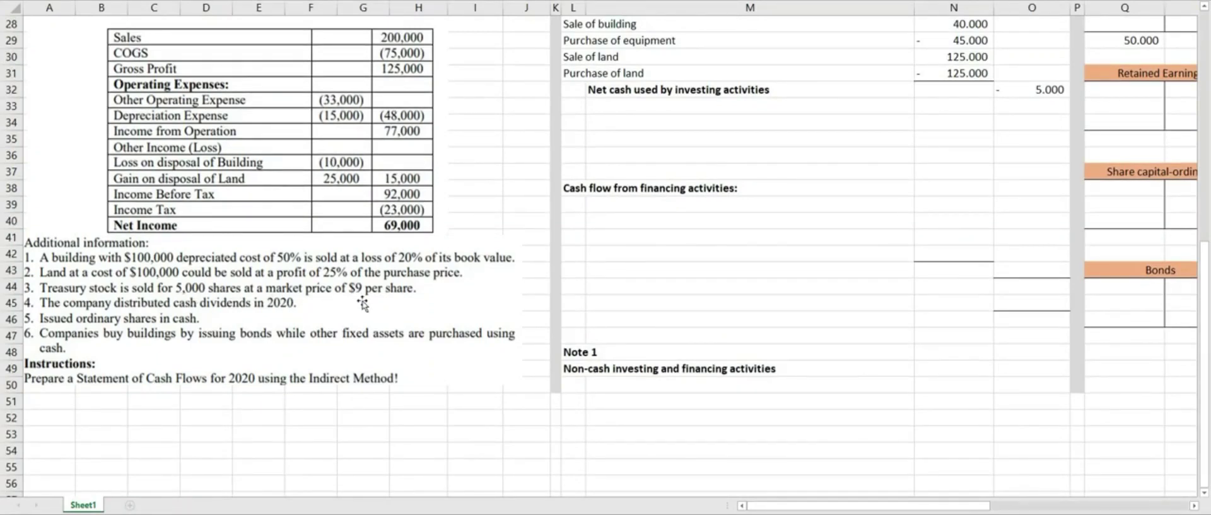
{"action": "scroll", "coordinate": [649, 361], "scroll_direction": "up", "scroll_amount": 6}
{"action": "left_click_drag", "start_coordinate": [915, 504], "coordinate": [1114, 505]}
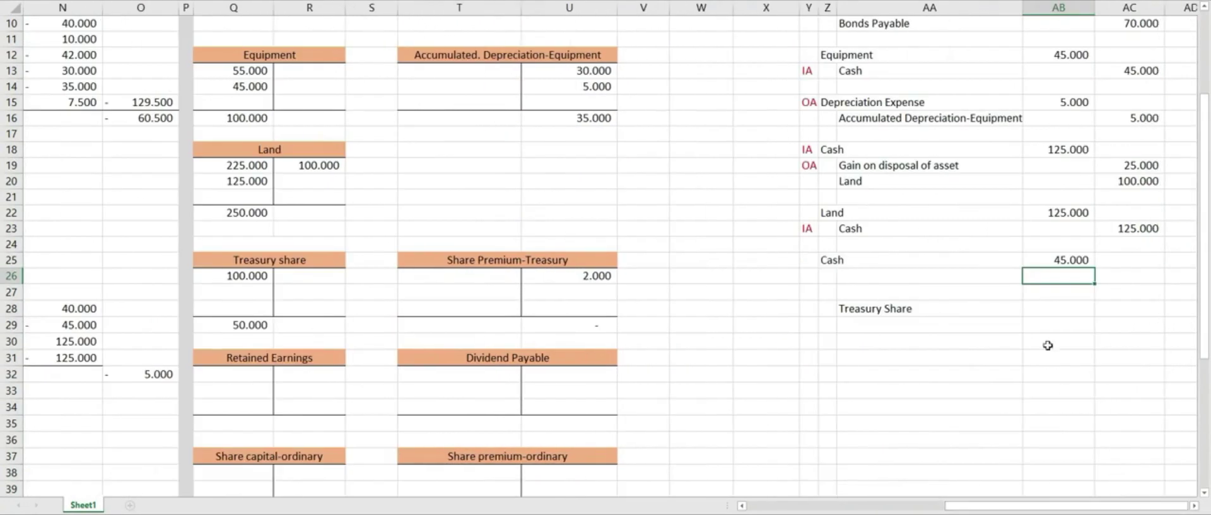
- Enter a formula in AC28 for the 50.000 Treasury Share credit, multiplying 5000 shares by their cost per share from the balance sheet
{"action": "left_click", "coordinate": [1105, 308]}
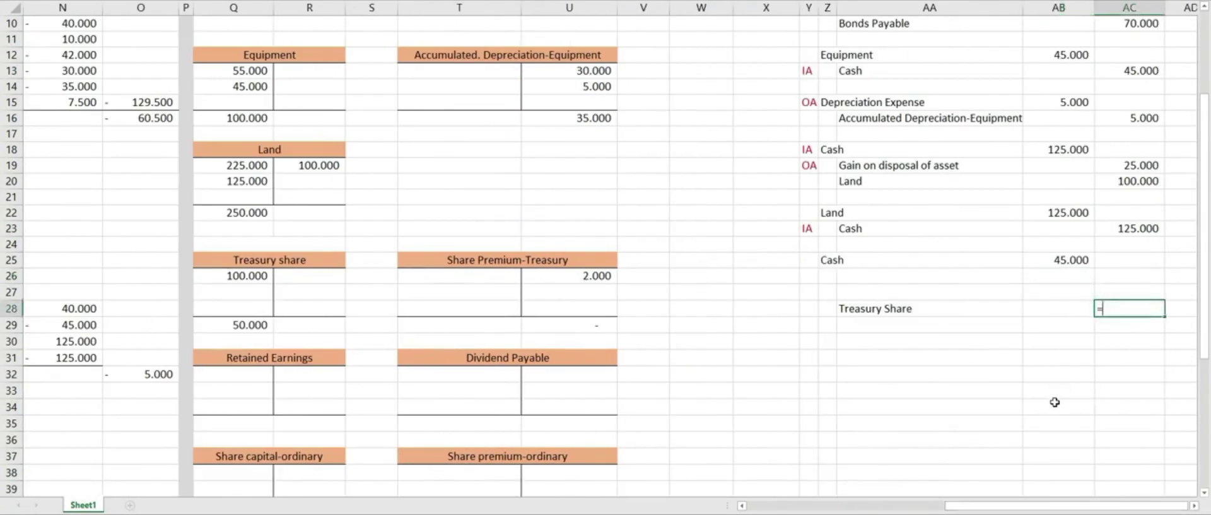
{"action": "type", "text": "=5000*"}
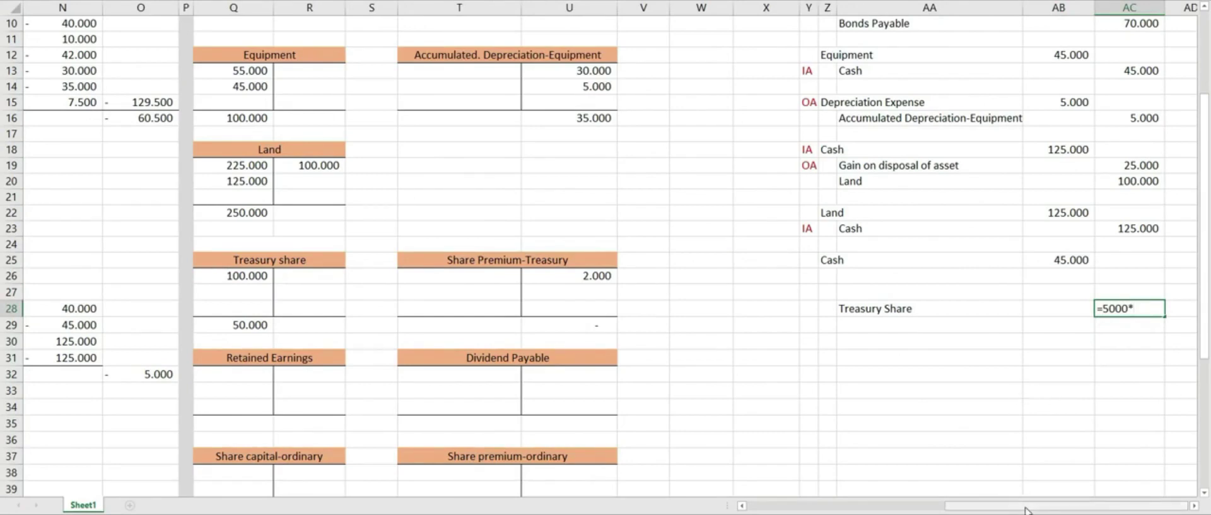
{"action": "scroll", "coordinate": [1025, 509], "scroll_direction": "left", "scroll_amount": 5}
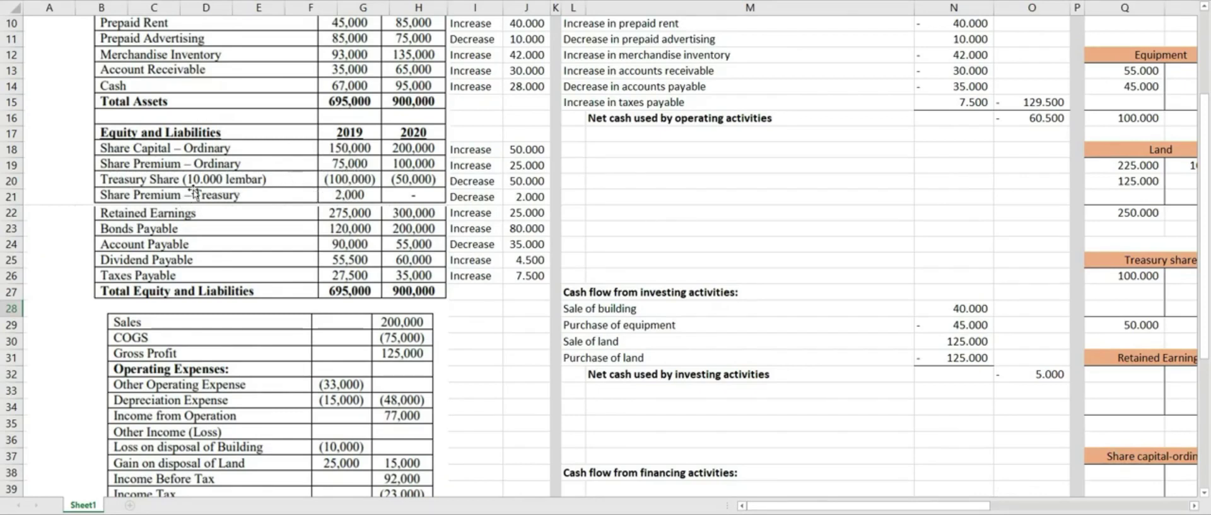
{"action": "left_click_drag", "start_coordinate": [883, 504], "coordinate": [1095, 503]}
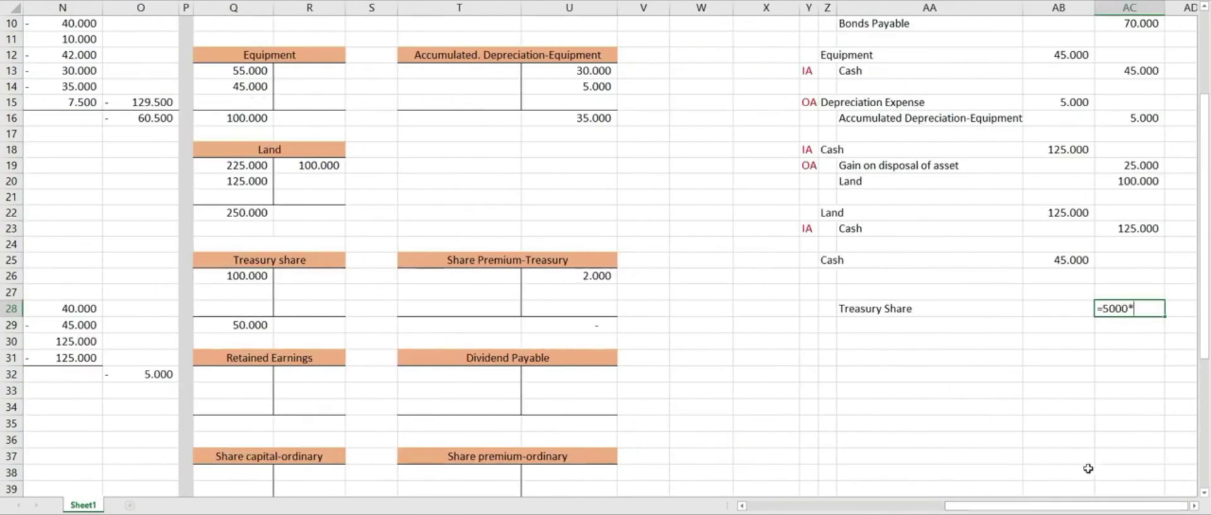
{"action": "key", "text": "Return"}
{"action": "key", "text": "Up"}
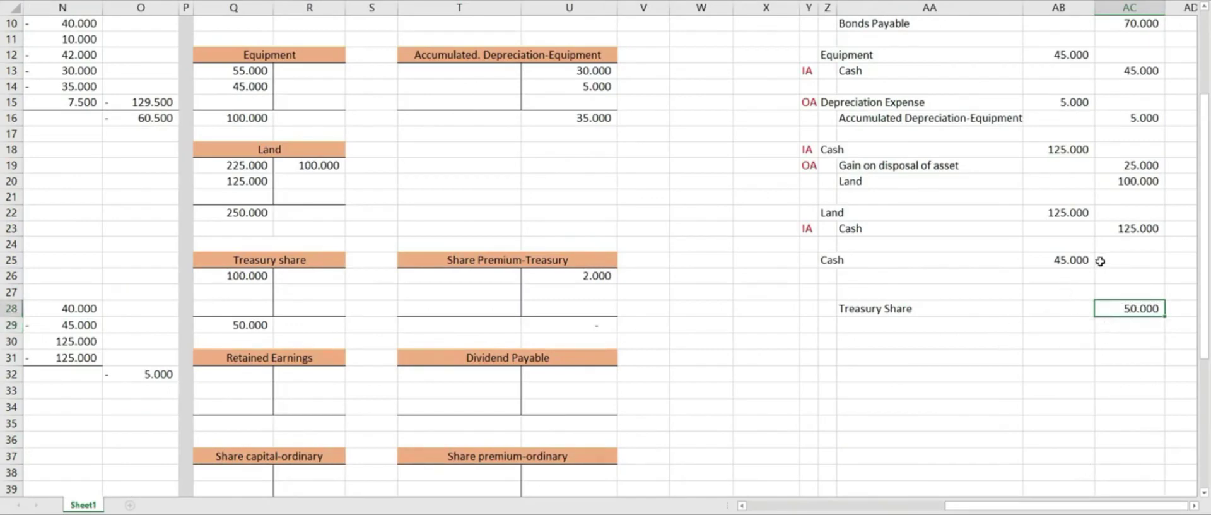
- Add a Share Premium-Treasury debit line in Z26 and link its amount in AB26 to the 2019 balance in U26
{"action": "left_click", "coordinate": [1061, 259]}
{"action": "left_click", "coordinate": [1122, 308]}
{"action": "left_click", "coordinate": [1061, 261]}
{"action": "left_click", "coordinate": [1121, 309]}
{"action": "left_click", "coordinate": [1070, 276]}
{"action": "left_click", "coordinate": [828, 275]}
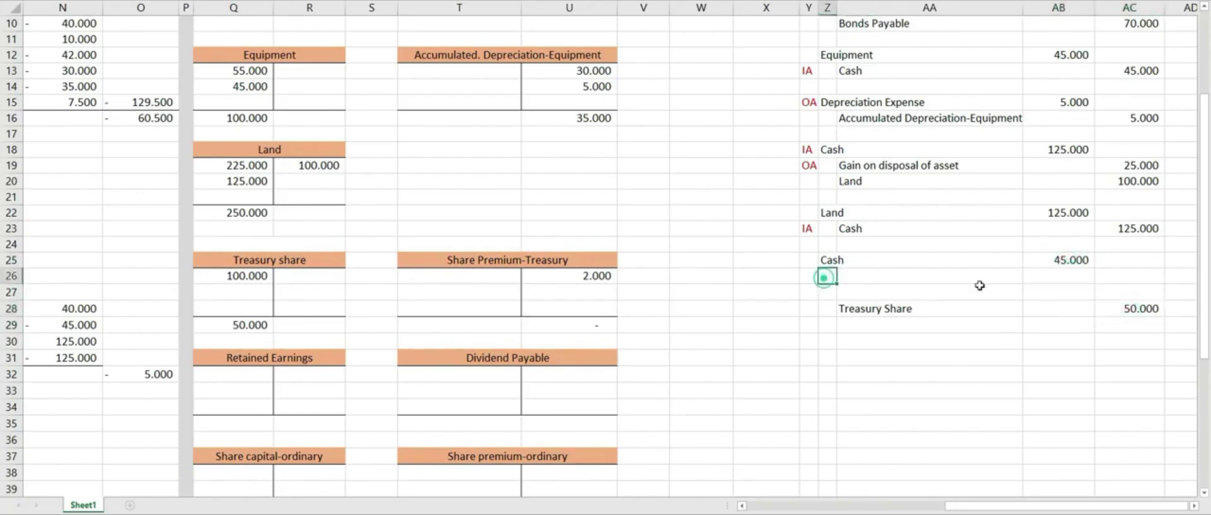
{"action": "type", "text": "Share"}
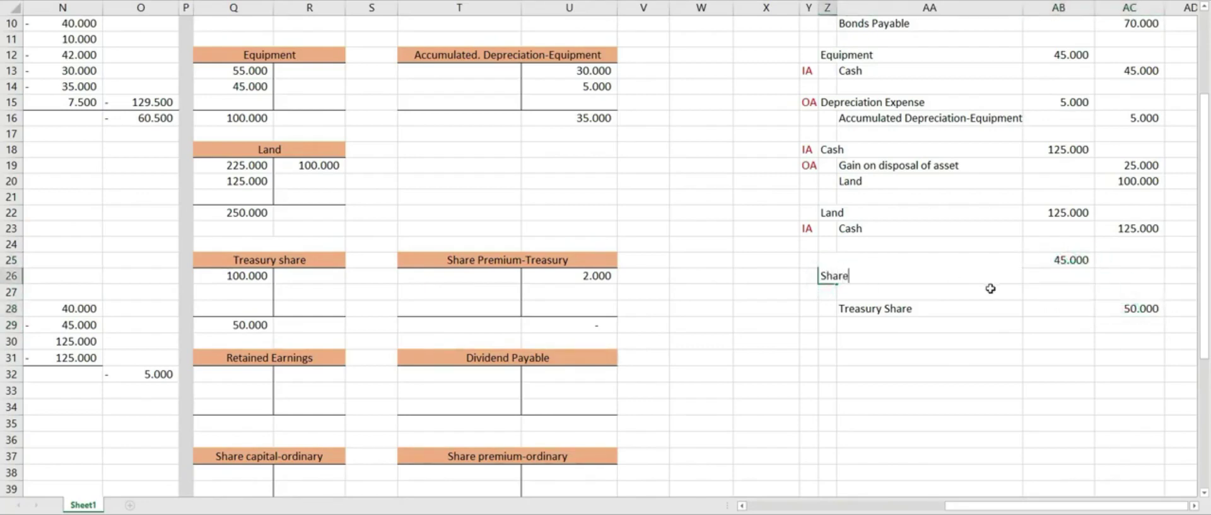
{"action": "type", "text": " Premium-Treasury"}
{"action": "key", "text": "Tab"}
{"action": "key", "text": "Tab"}
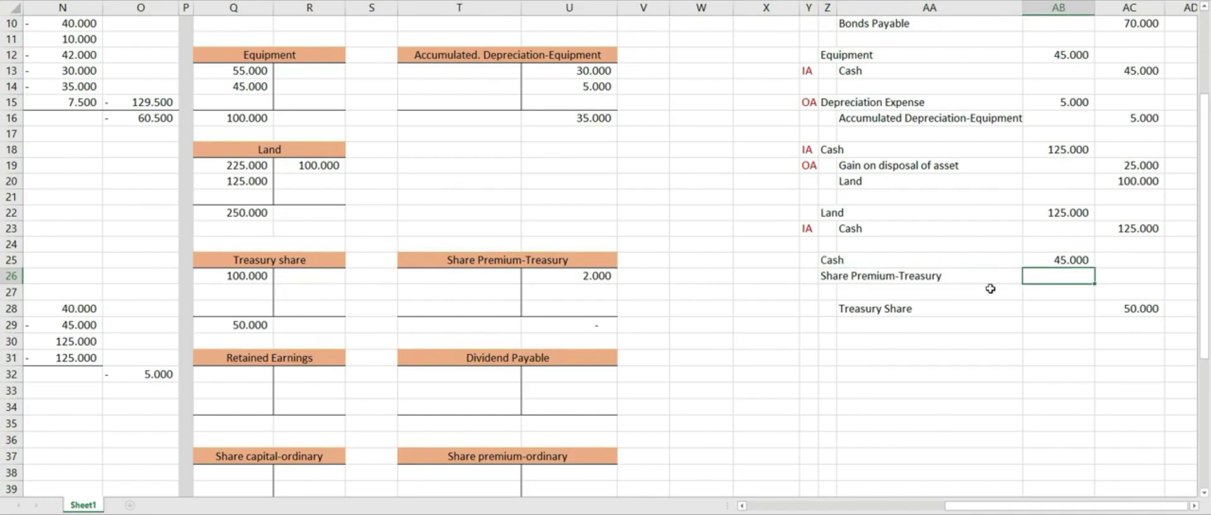
{"action": "type", "text": "="}
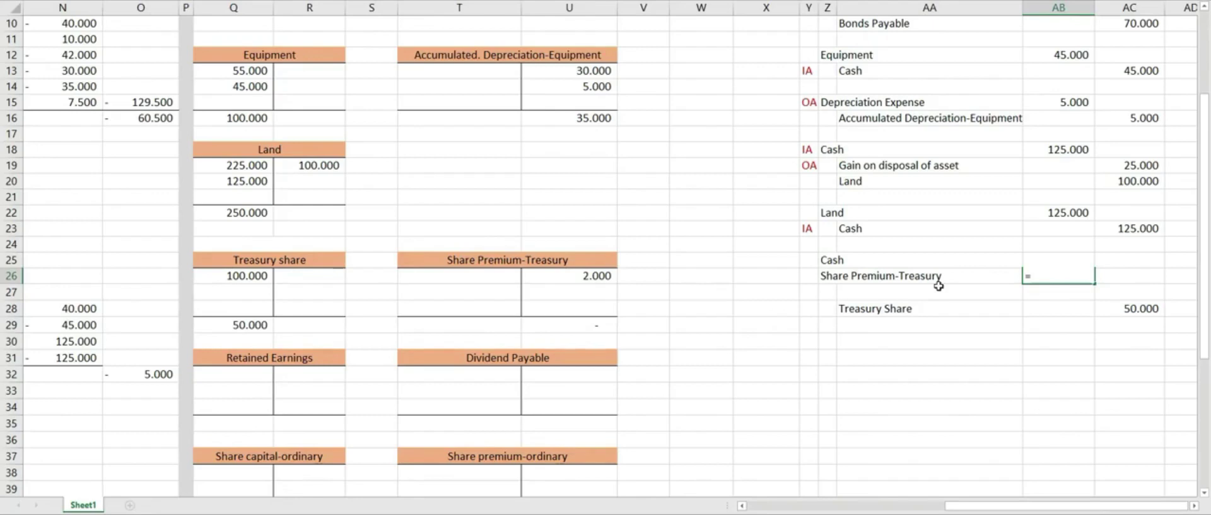
{"action": "left_click", "coordinate": [601, 276]}
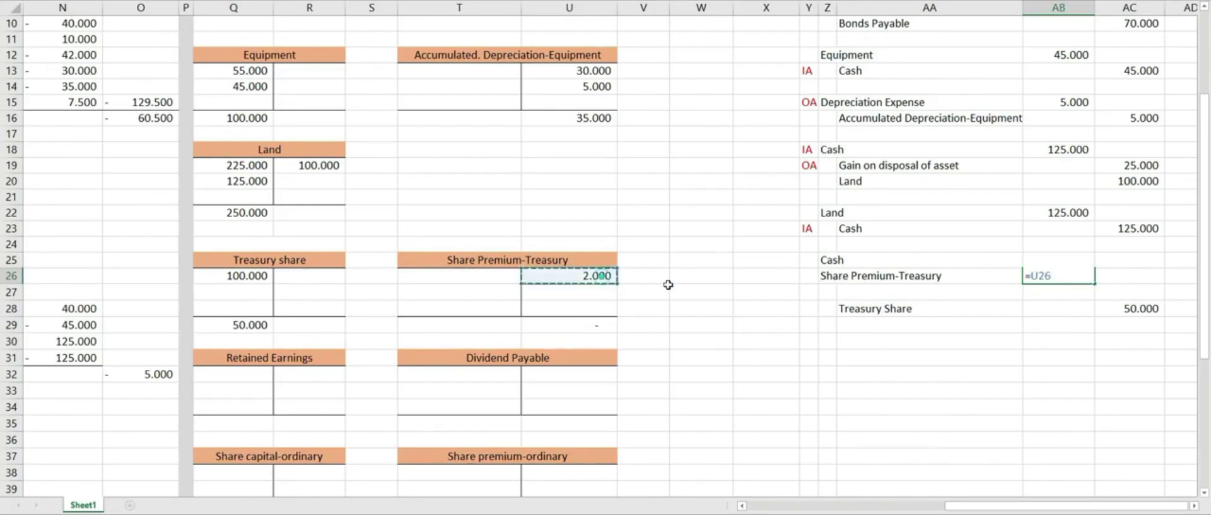
{"action": "key", "text": "Return"}
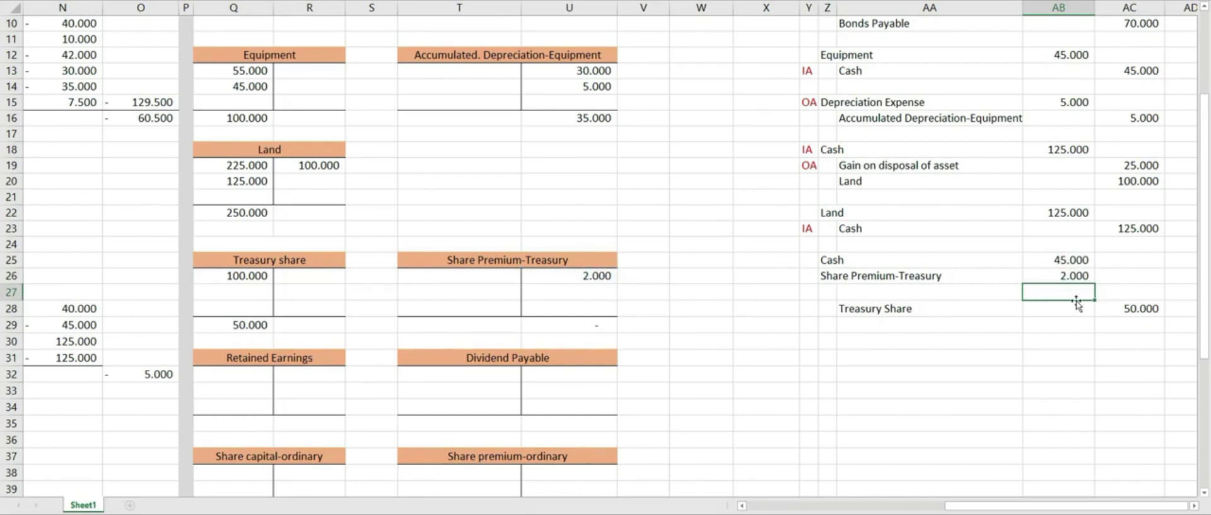
- Calculate the remaining debit in AB27 as =AC28-AB25-AB26 and label that line Retained Earnings in Z27
{"action": "type", "text": "="}
{"action": "key", "text": "Down"}
{"action": "key", "text": "Right"}
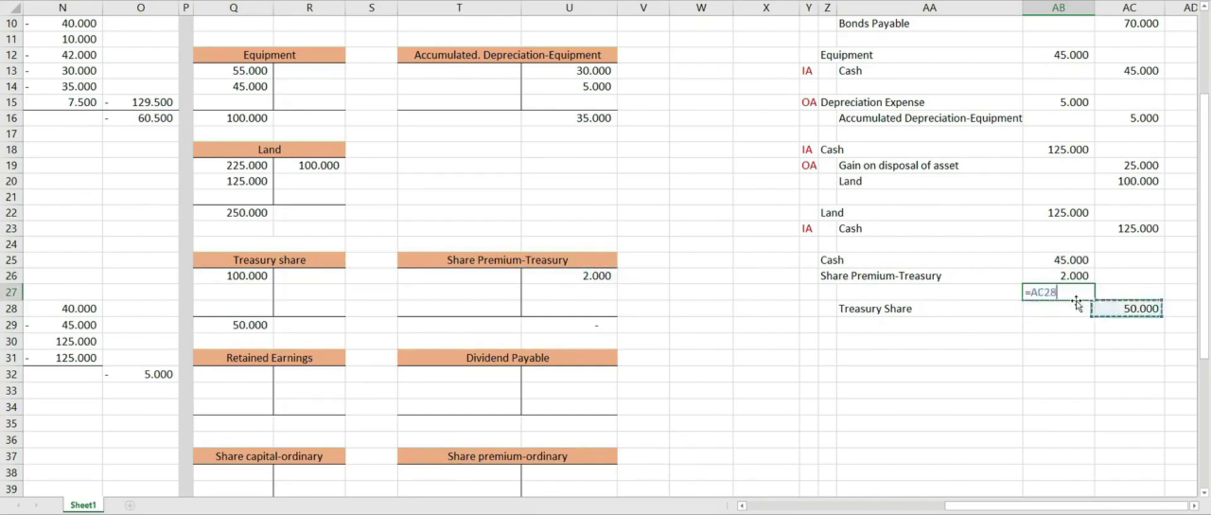
{"action": "type", "text": "-"}
{"action": "key", "text": "Up"}
{"action": "key", "text": "Up"}
{"action": "type", "text": "-"}
{"action": "key", "text": "Up"}
{"action": "key", "text": "Up"}
{"action": "key", "text": "Down"}
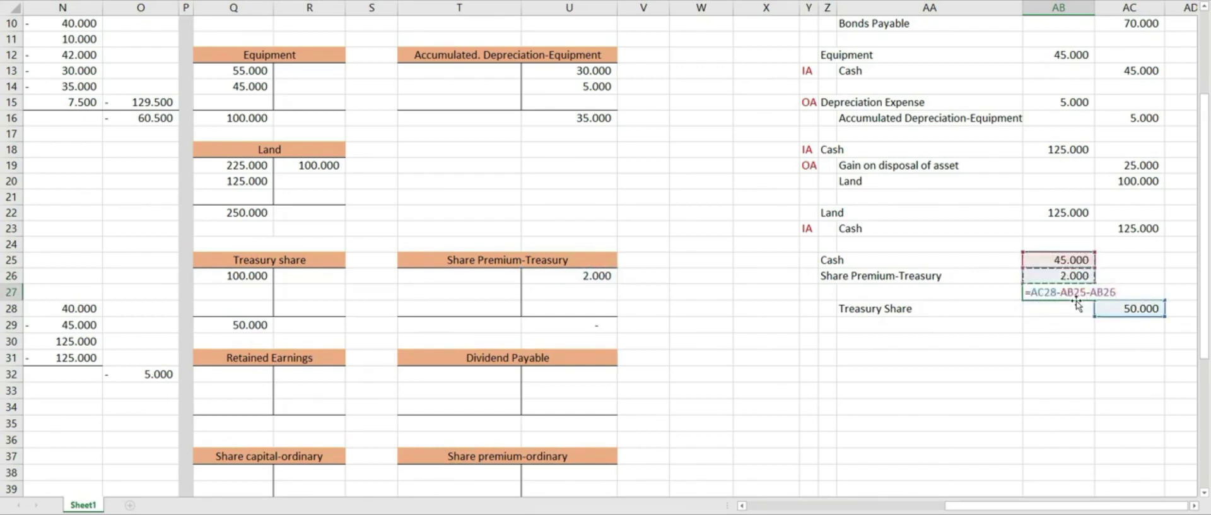
{"action": "key", "text": "Return"}
{"action": "left_click", "coordinate": [830, 293]}
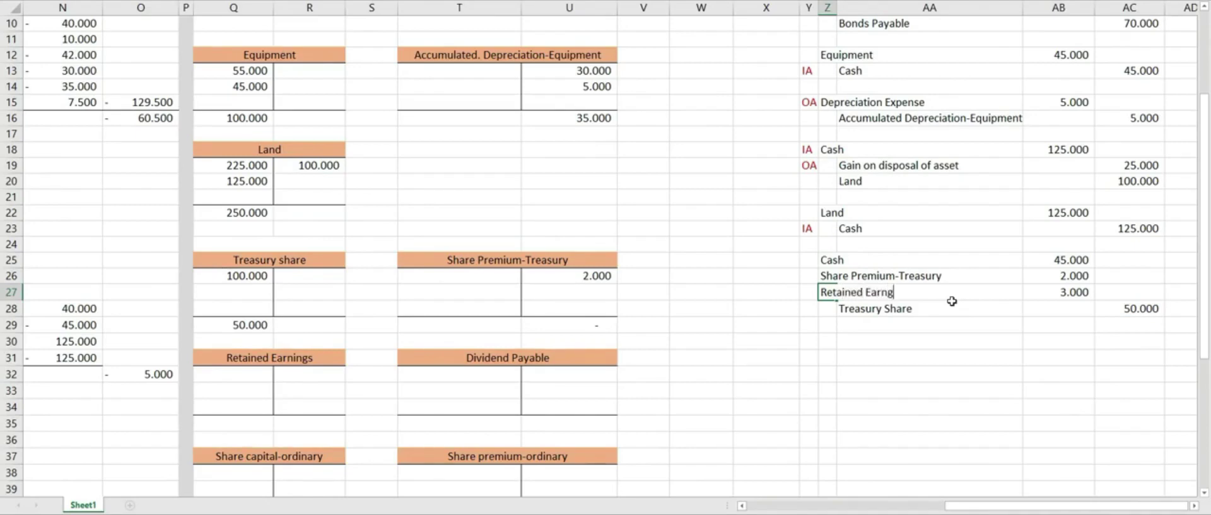
{"action": "type", "text": "Retained Earnings"}
{"action": "key", "text": "Return"}
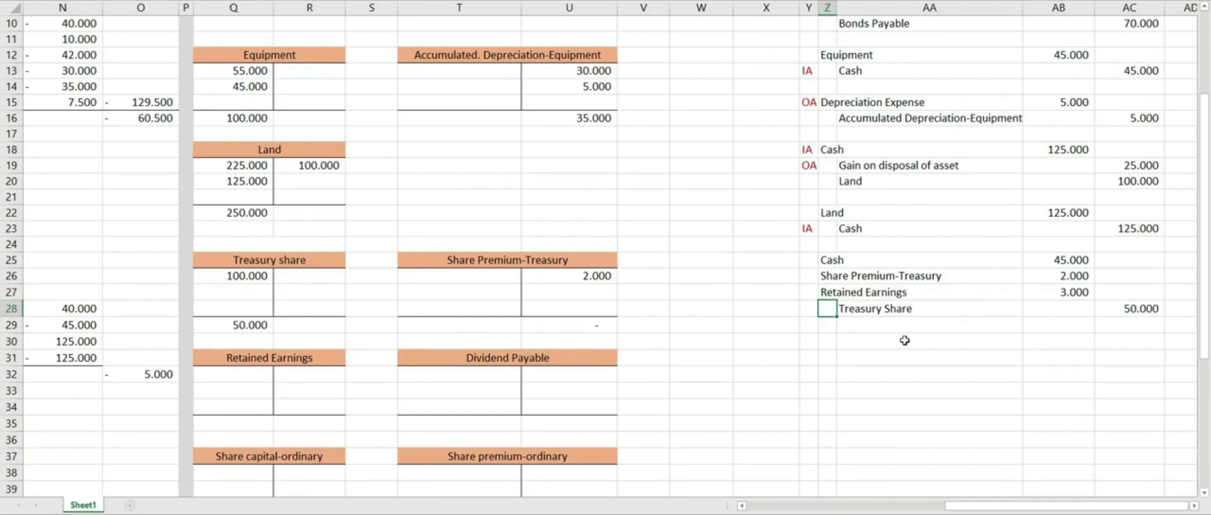
- Post the sale to the T-accounts: link Treasury share credit R26 to AC28 and enter =2000 as the Share Premium-Treasury debit in T26
{"action": "left_click", "coordinate": [842, 308]}
{"action": "left_click", "coordinate": [305, 294]}
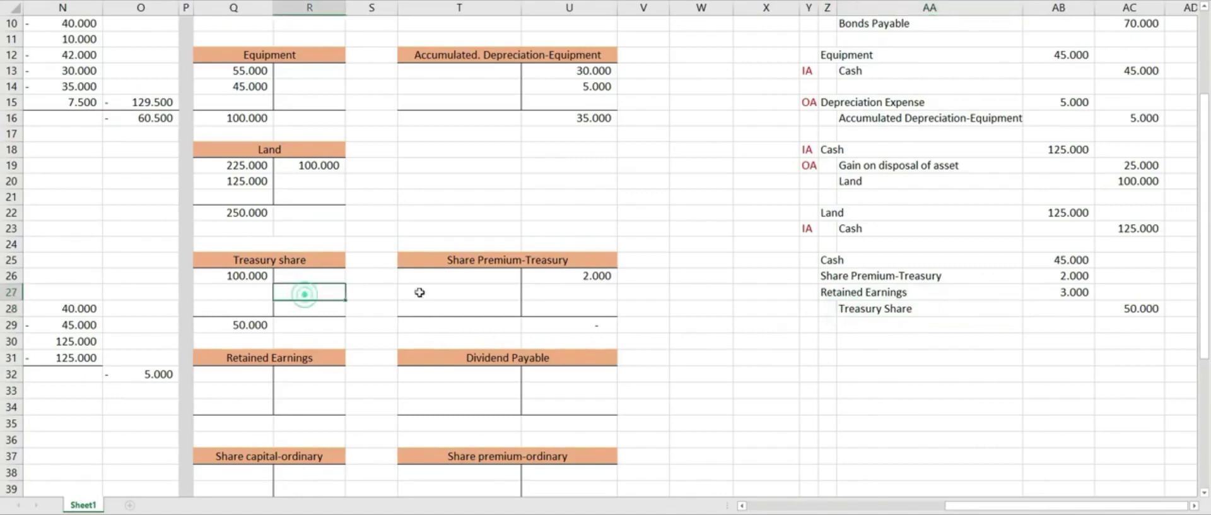
{"action": "left_click", "coordinate": [318, 276]}
{"action": "type", "text": "="}
{"action": "left_click", "coordinate": [1140, 309]}
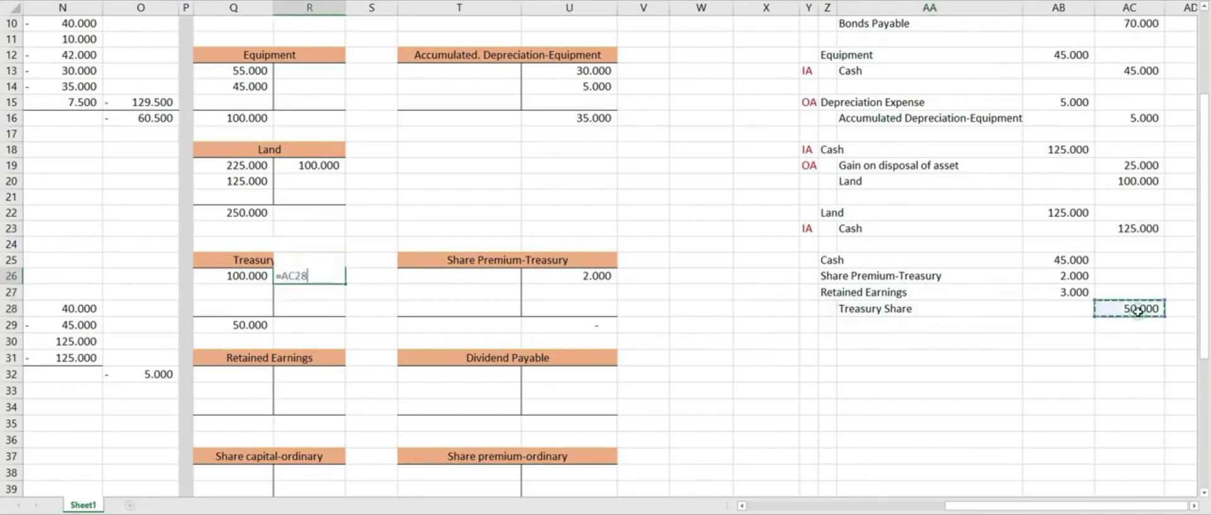
{"action": "key", "text": "Return"}
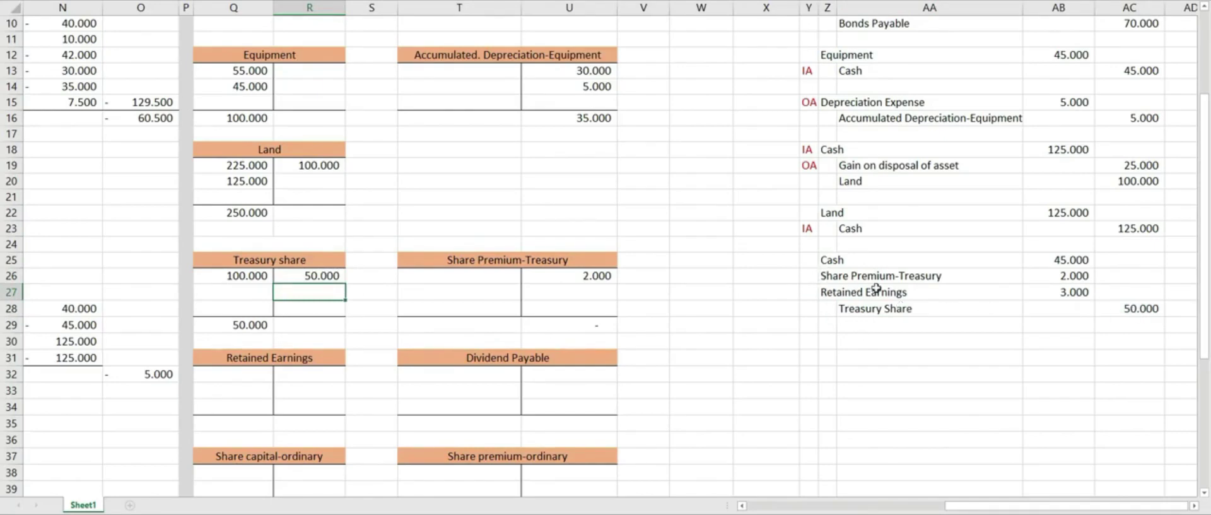
{"action": "left_click", "coordinate": [487, 275]}
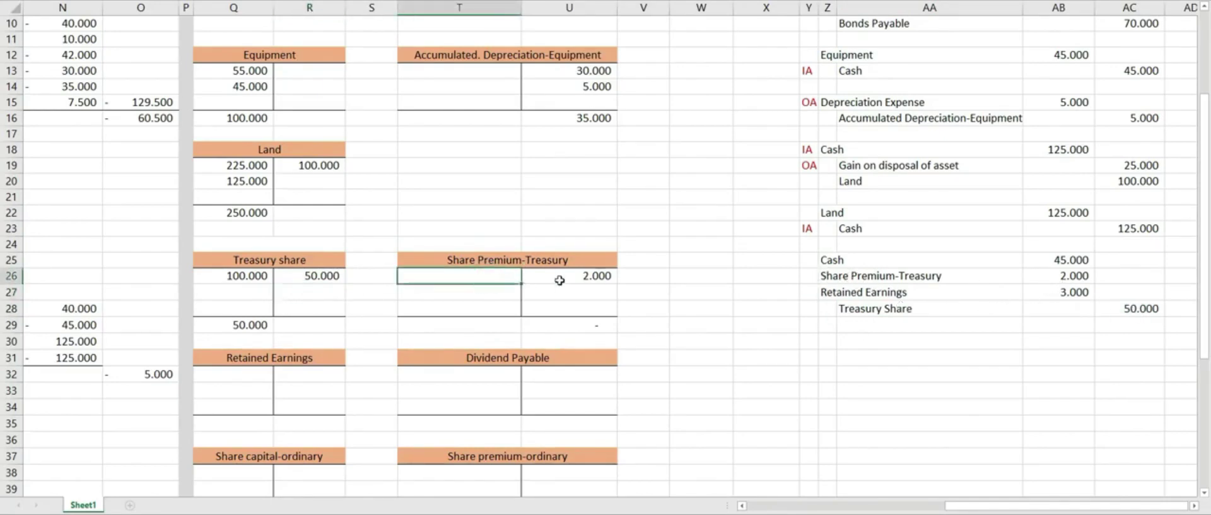
{"action": "type", "text": "=2000"}
{"action": "key", "text": "Return"}
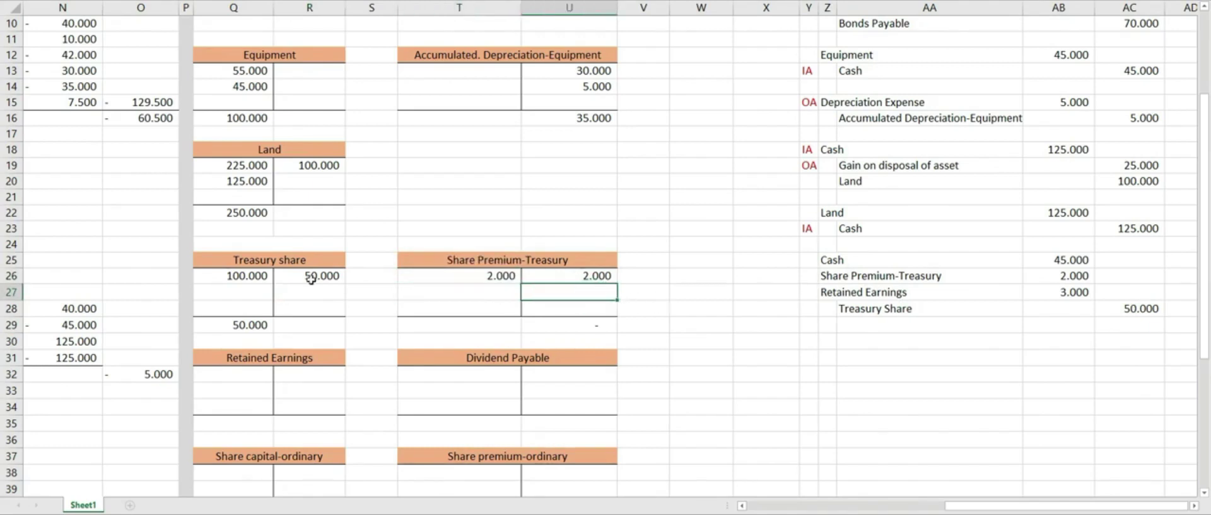
- Check the Treasury share and Share Premium-Treasury T-account postings against their 2020 ending balances in row 29
{"action": "left_click_drag", "start_coordinate": [311, 279], "coordinate": [244, 276]}
{"action": "left_click", "coordinate": [244, 275]}
{"action": "left_click", "coordinate": [291, 283]}
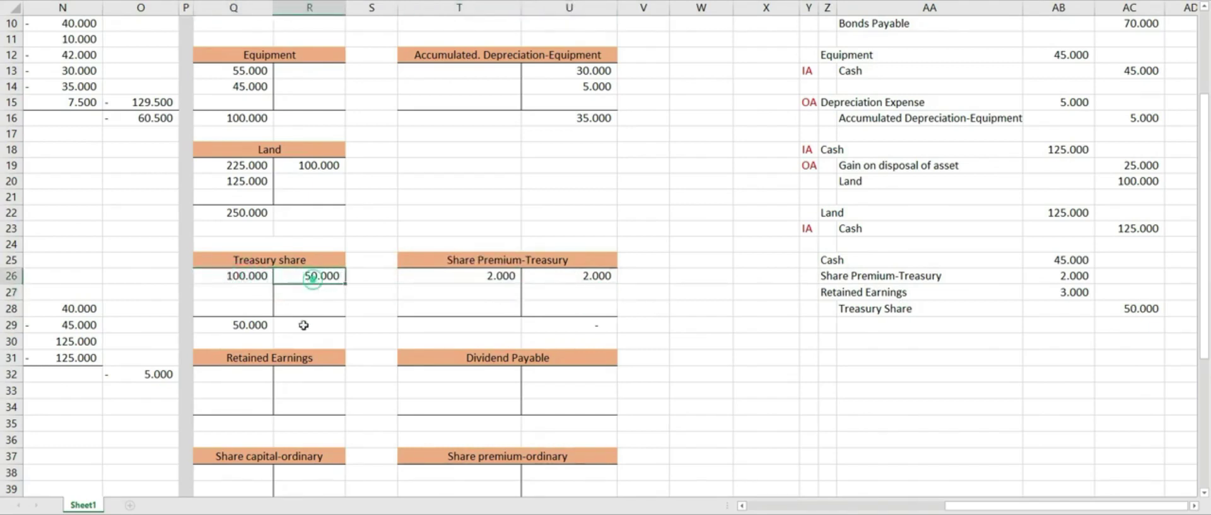
{"action": "left_click", "coordinate": [234, 323]}
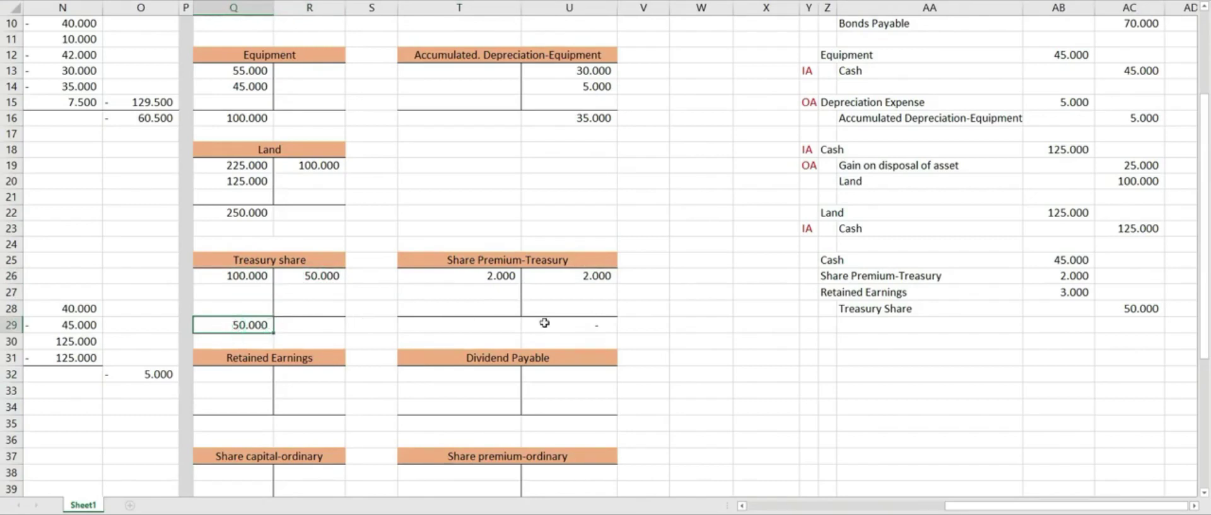
{"action": "left_click", "coordinate": [570, 279]}
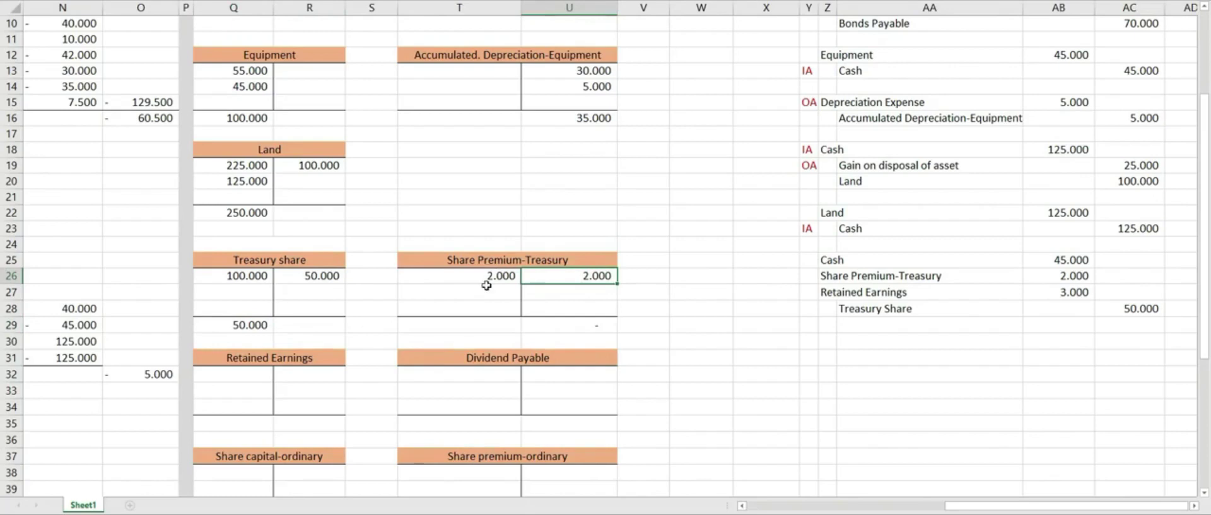
{"action": "left_click", "coordinate": [604, 325]}
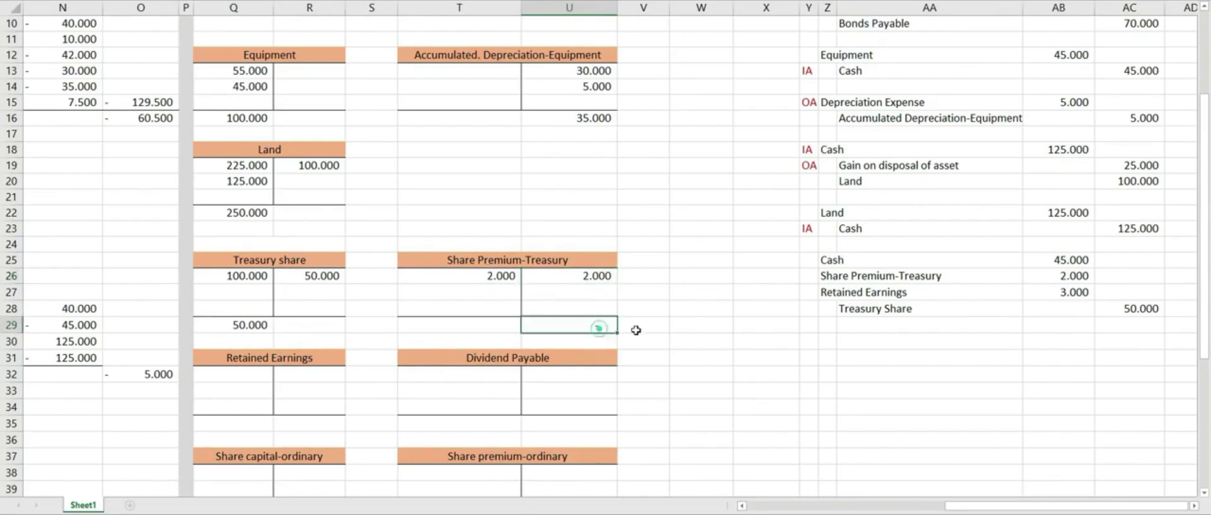
{"action": "left_click", "coordinate": [739, 314]}
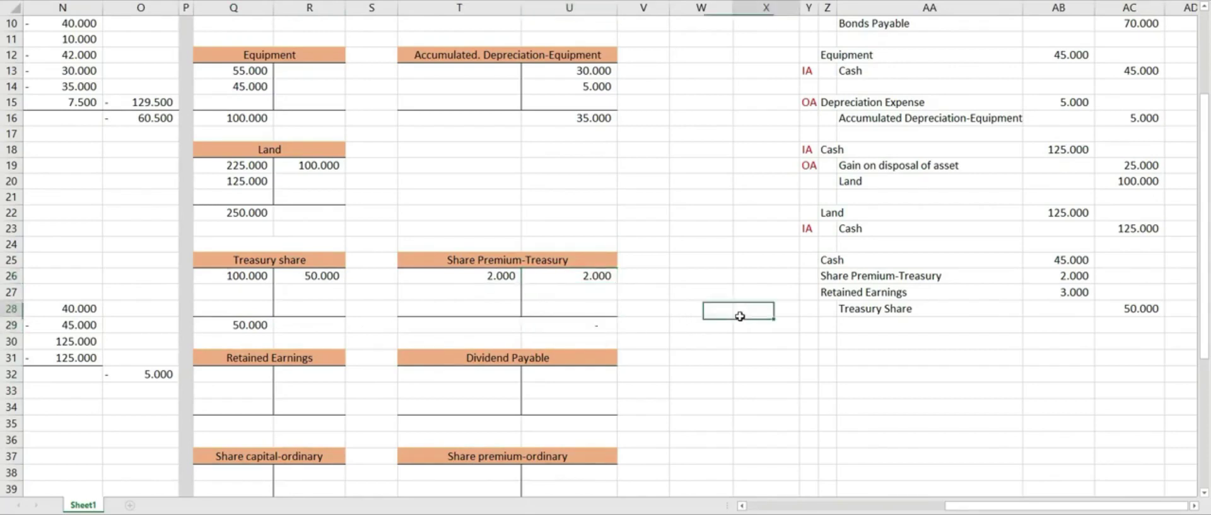
- Mark the treasury share sale's Cash line as a financing activity by entering FA in Y25
{"action": "left_click", "coordinate": [812, 261]}
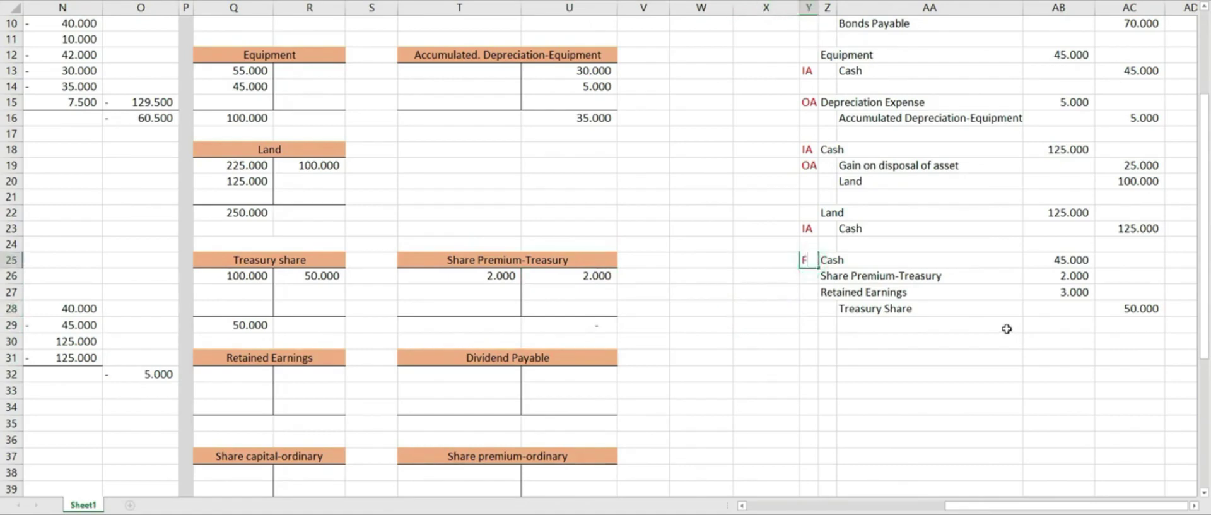
{"action": "left_click", "coordinate": [889, 341]}
{"action": "left_click", "coordinate": [889, 357]}
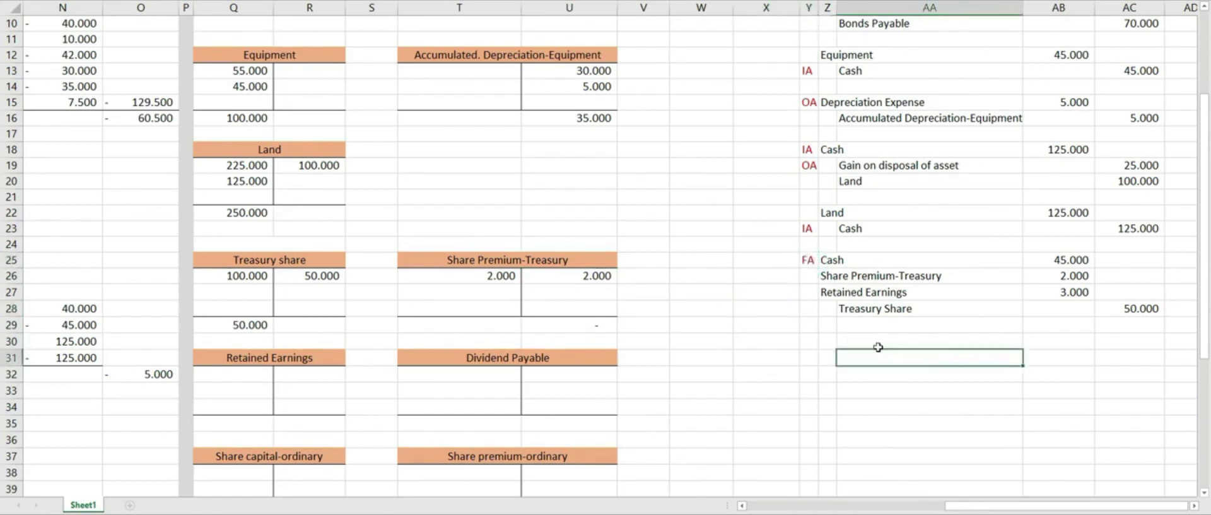
- Add Sale of treasury shares in L39 under cash flow from financing activities, with =45000 as its amount in N39
{"action": "left_click", "coordinate": [828, 260]}
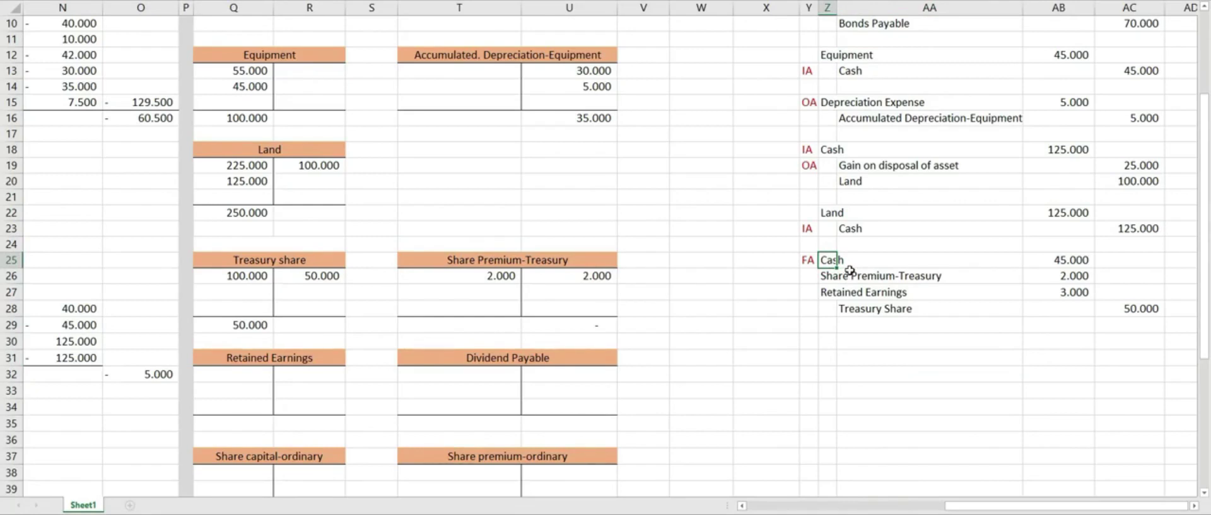
{"action": "left_click_drag", "start_coordinate": [1001, 504], "coordinate": [939, 510]}
{"action": "scroll", "coordinate": [315, 284], "scroll_direction": "down", "scroll_amount": 3}
{"action": "left_click", "coordinate": [96, 347]}
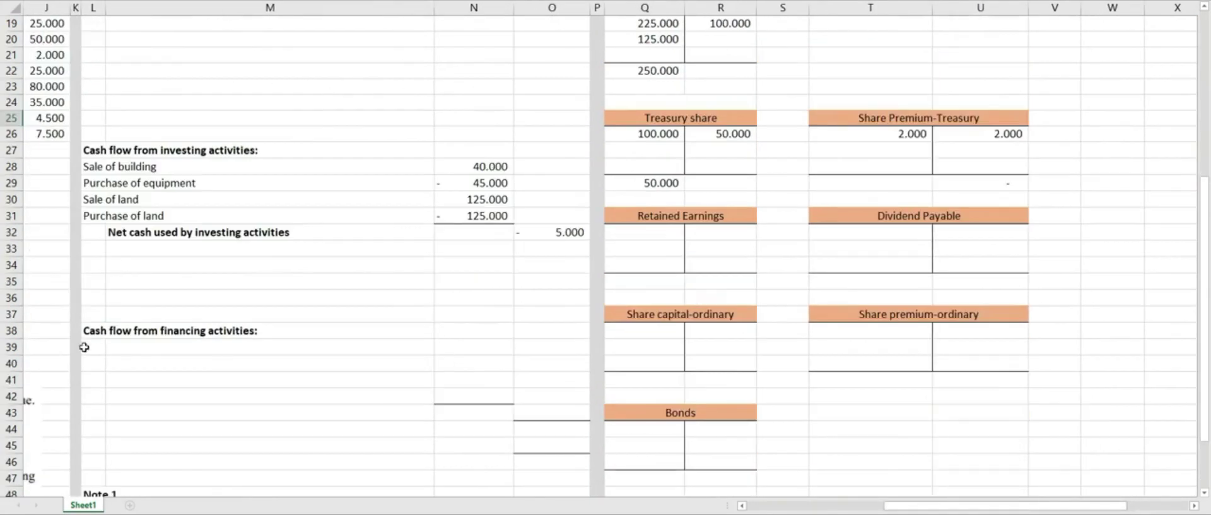
{"action": "type", "text": "Sale of treasu"}
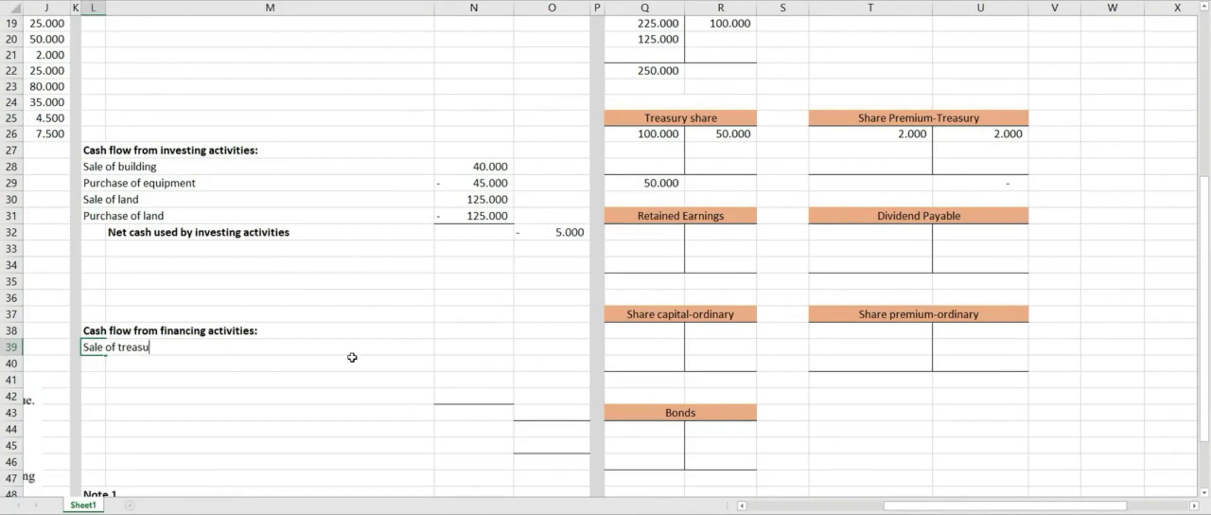
{"action": "type", "text": "ry shares"}
{"action": "key", "text": "Tab"}
{"action": "key", "text": "Tab"}
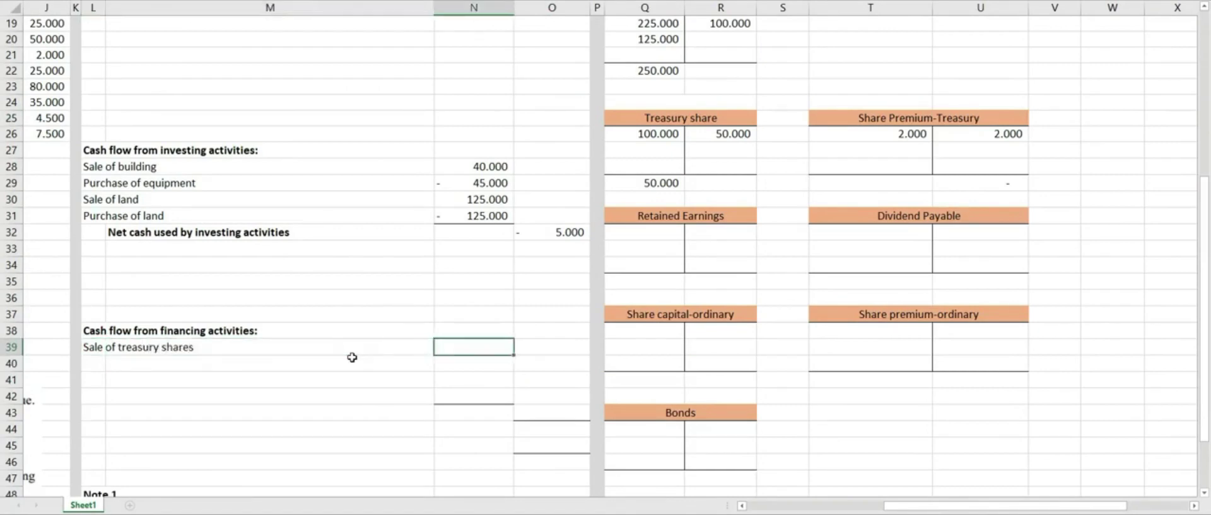
{"action": "type", "text": "=45000"}
{"action": "key", "text": "Return"}
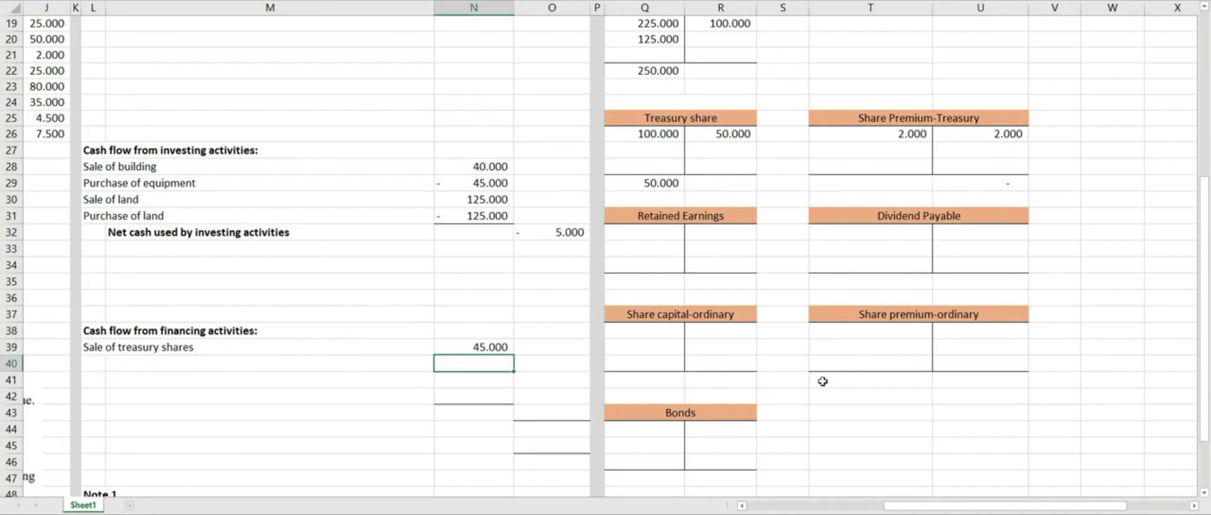
- Review the additional information on the cash dividends distributed in 2020 and find the related T-accounts
{"action": "left_click", "coordinate": [104, 363]}
{"action": "left_click_drag", "start_coordinate": [922, 510], "coordinate": [787, 509]}
{"action": "scroll", "coordinate": [281, 375], "scroll_direction": "down", "scroll_amount": 3}
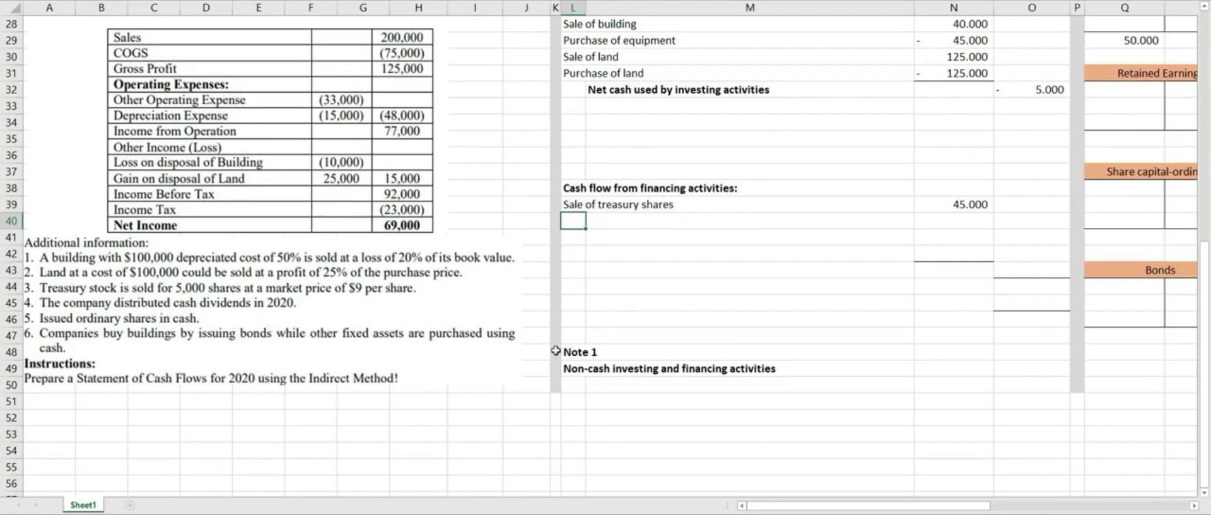
{"action": "key", "text": "Right"}
{"action": "key", "text": "Right"}
{"action": "key", "text": "Right"}
{"action": "key", "text": "Right"}
{"action": "key", "text": "Right"}
{"action": "key", "text": "Right"}
{"action": "key", "text": "Right"}
{"action": "key", "text": "Right"}
{"action": "key", "text": "Right"}
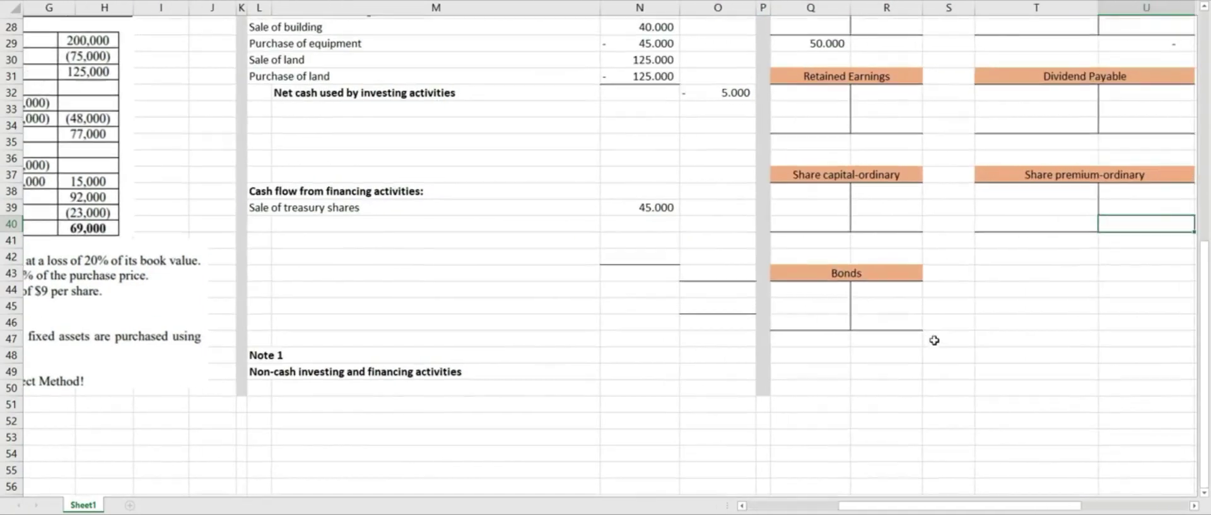
- Enter the 2019 Retained Earnings balance of 275.000 on the credit side of its T-account in R32
{"action": "scroll", "coordinate": [934, 340], "scroll_direction": "up", "scroll_amount": 3}
{"action": "left_click", "coordinate": [887, 235]}
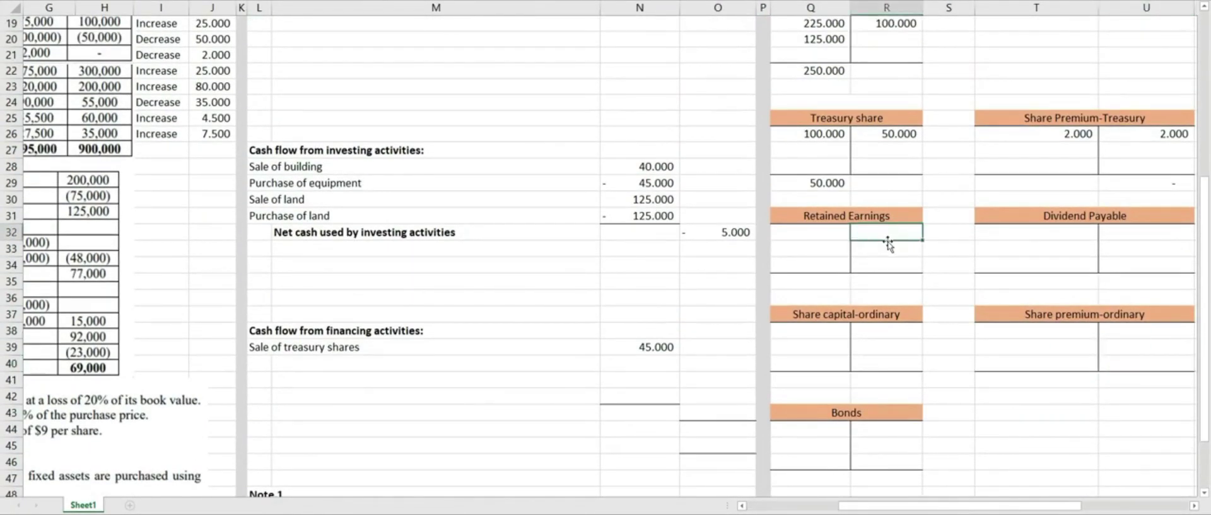
{"action": "left_click_drag", "start_coordinate": [1025, 510], "coordinate": [934, 505]}
{"action": "scroll", "coordinate": [314, 243], "scroll_direction": "up", "scroll_amount": 2}
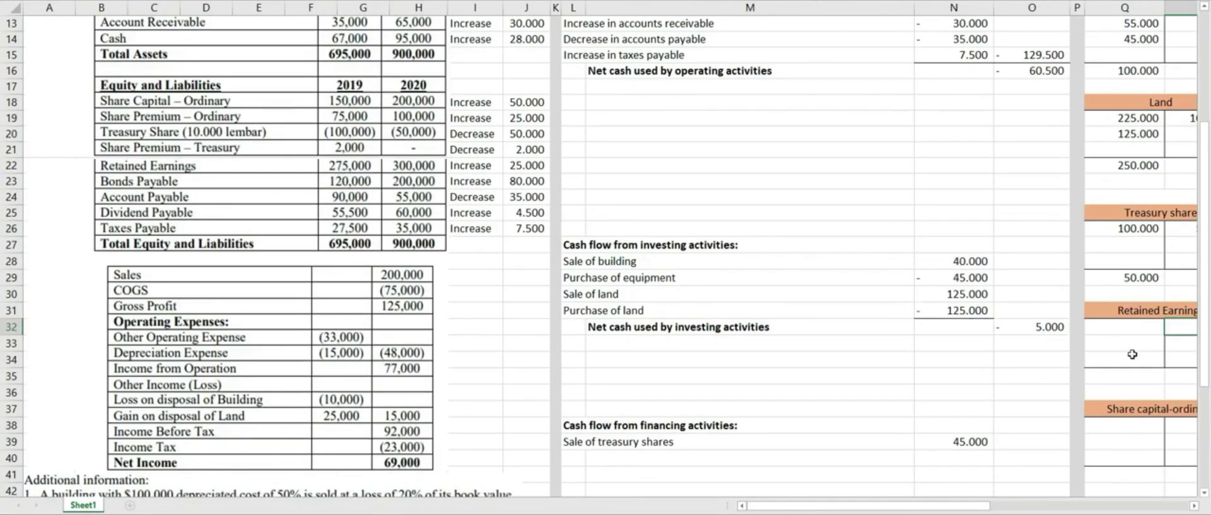
{"action": "scroll", "coordinate": [1132, 354], "scroll_direction": "right", "scroll_amount": 3}
{"action": "type", "text": "275.000"}
{"action": "key", "text": "Return"}
- Enter the 2020 Retained Earnings ending balance of 300000 below the T-account in R35
{"action": "left_click", "coordinate": [944, 375]}
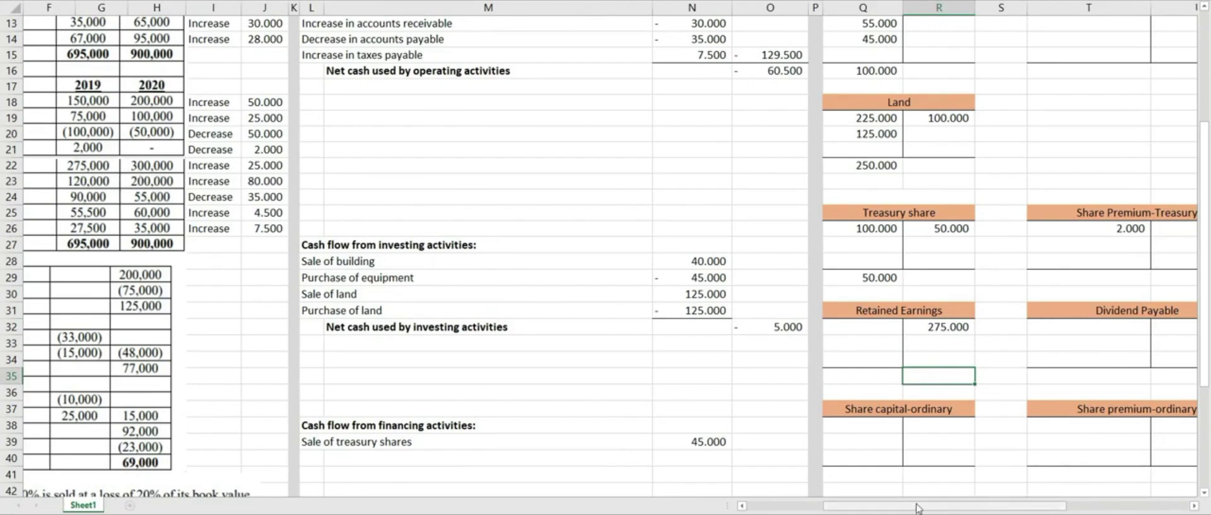
{"action": "left_click_drag", "start_coordinate": [920, 507], "coordinate": [845, 506]}
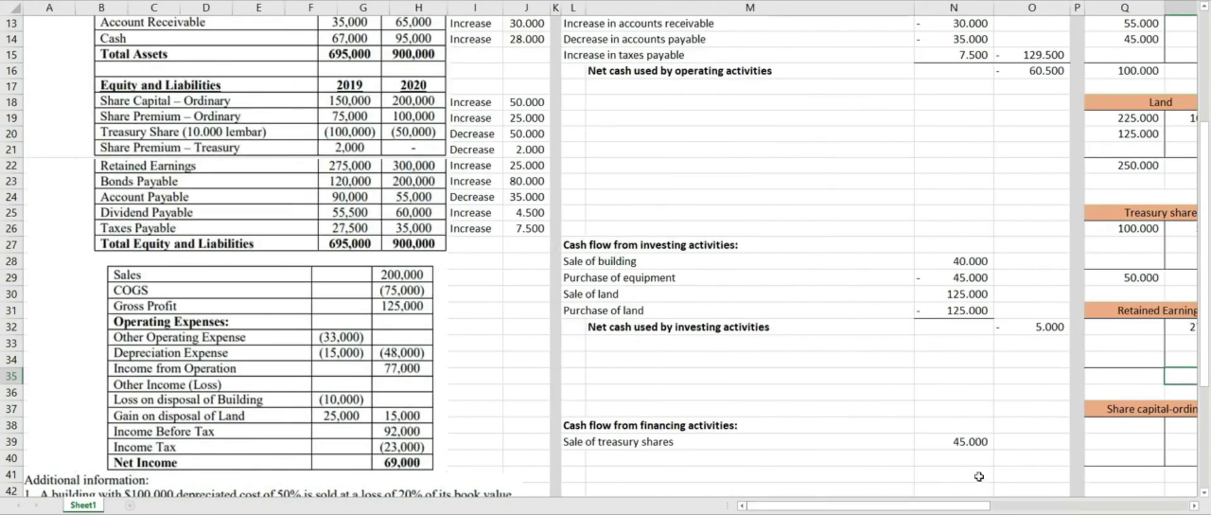
{"action": "left_click_drag", "start_coordinate": [965, 507], "coordinate": [1042, 508]}
{"action": "type", "text": "300000"}
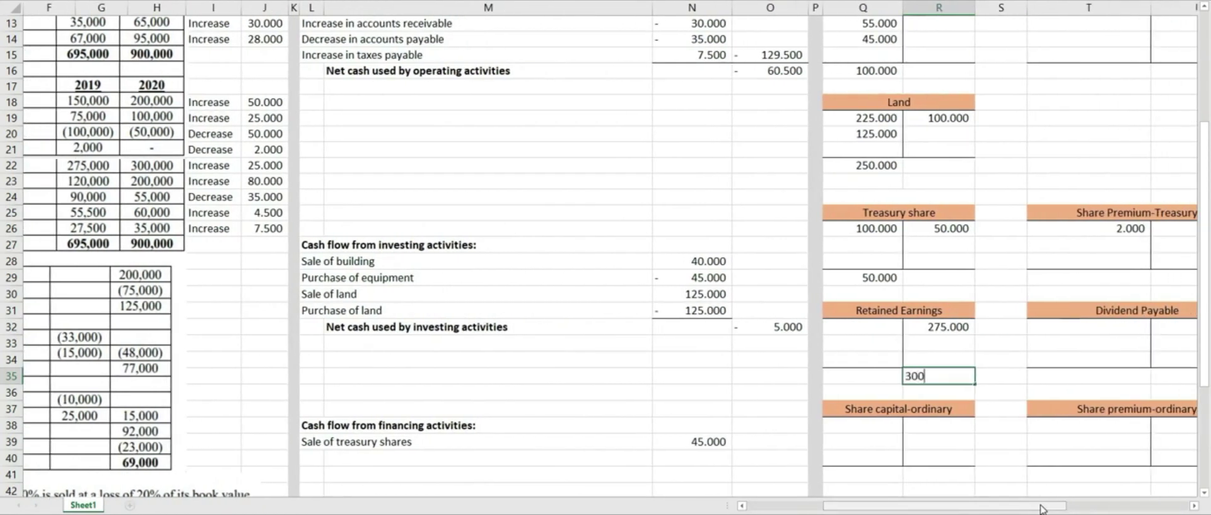
{"action": "key", "text": "Return"}
- Enter the 2019 Dividend Payable balance of 55.500 on the credit side of its T-account in U32
{"action": "left_click_drag", "start_coordinate": [1041, 508], "coordinate": [946, 510]}
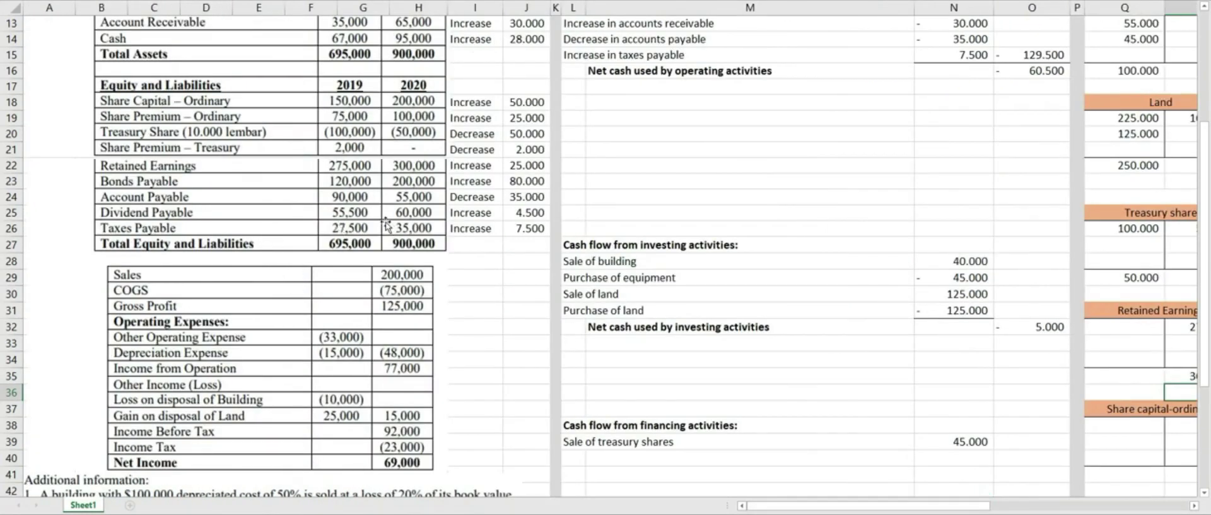
{"action": "scroll", "coordinate": [834, 339], "scroll_direction": "right", "scroll_amount": 5}
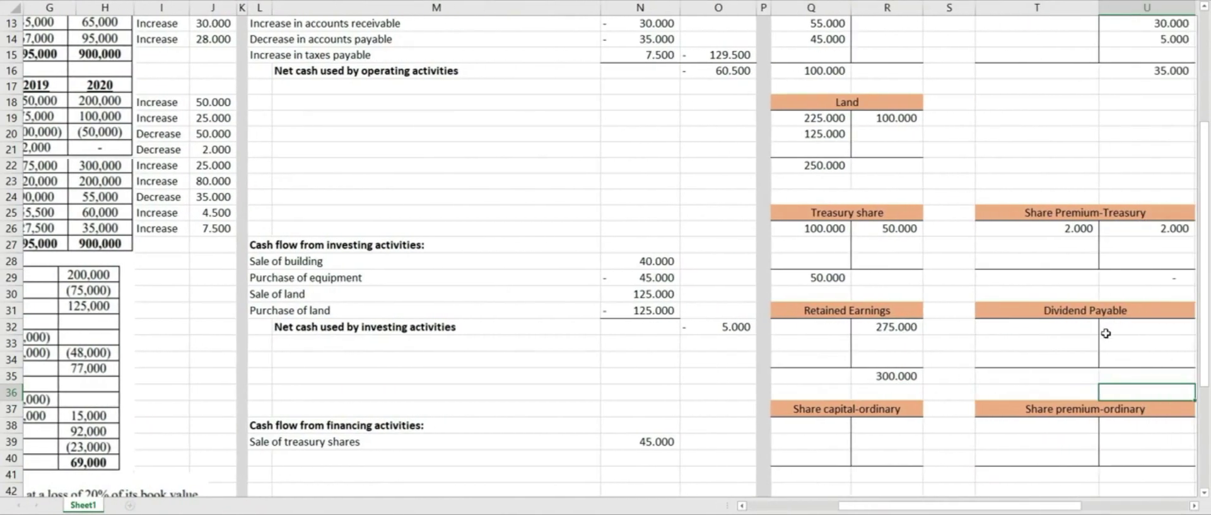
{"action": "left_click", "coordinate": [1111, 326]}
{"action": "type", "text": "55.500"}
{"action": "key", "text": "Return"}
- Enter the 2020 Dividend Payable ending balance of 60000 below the T-account in U35
{"action": "left_click", "coordinate": [1156, 379]}
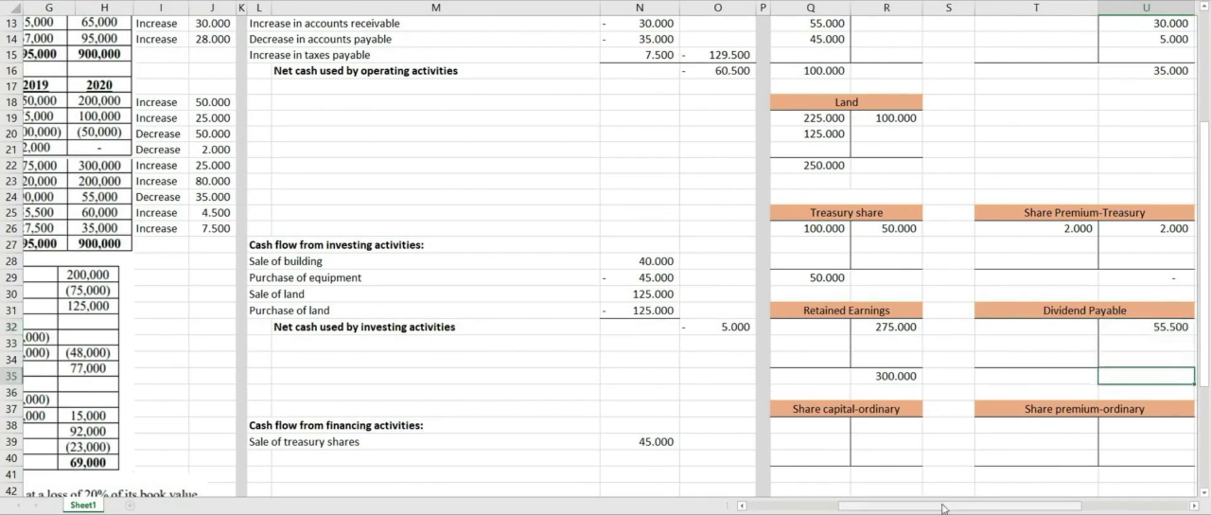
{"action": "scroll", "coordinate": [944, 508], "scroll_direction": "left", "scroll_amount": 5}
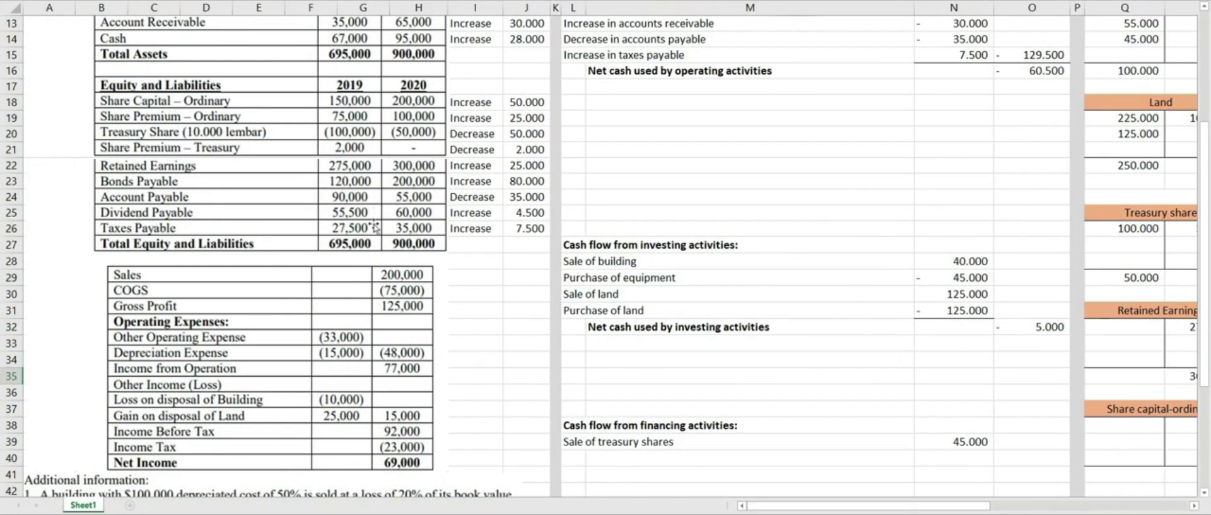
{"action": "left_click_drag", "start_coordinate": [790, 509], "coordinate": [906, 510]}
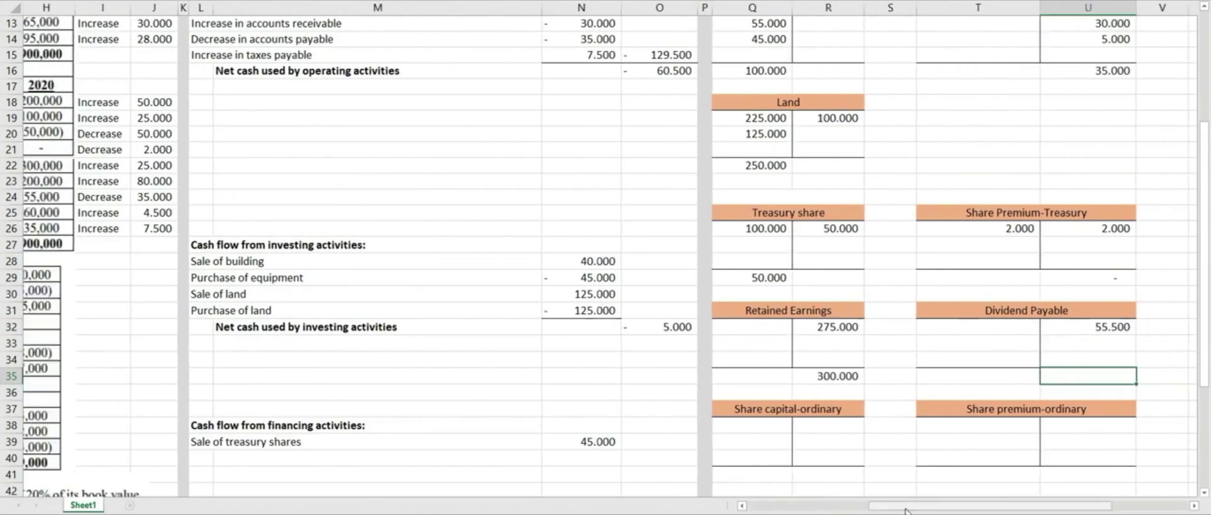
{"action": "type", "text": "60000"}
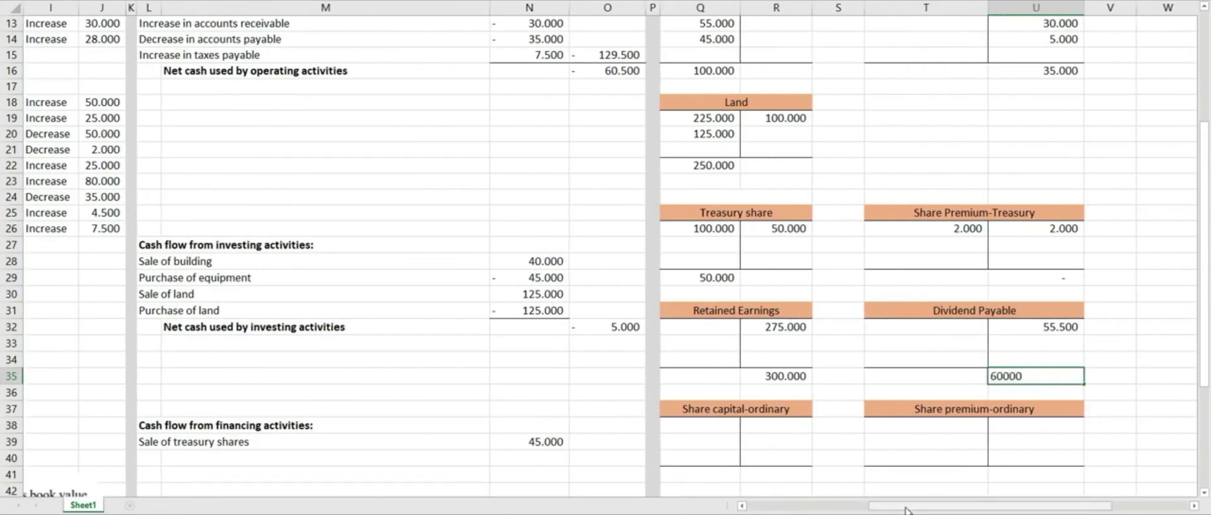
{"action": "key", "text": "Return"}
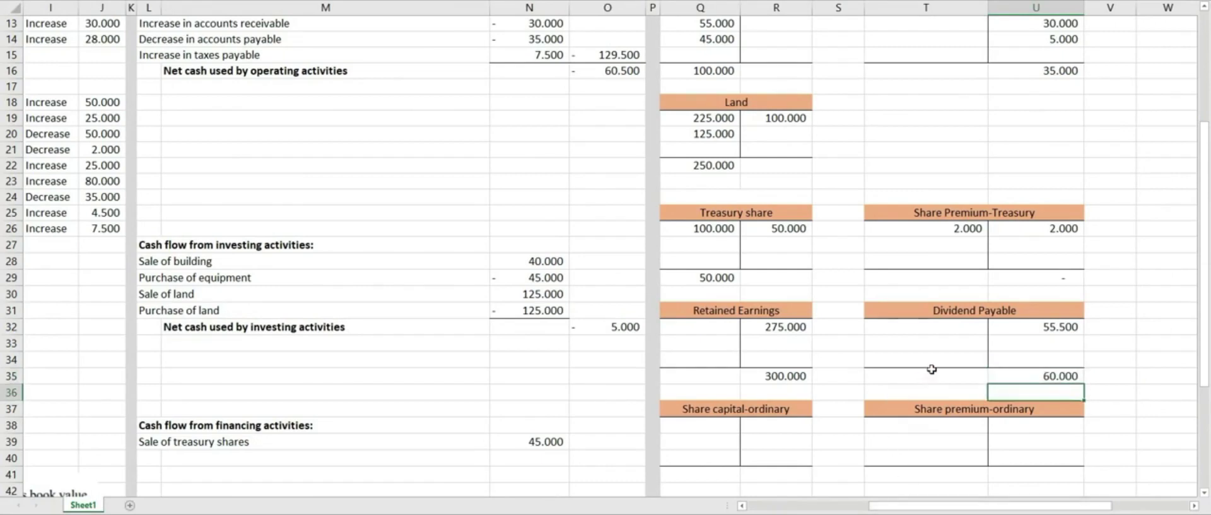
- Credit the year's net income from the income statement, 69000, to the Retained Earnings T-account in R33
{"action": "left_click", "coordinate": [735, 315]}
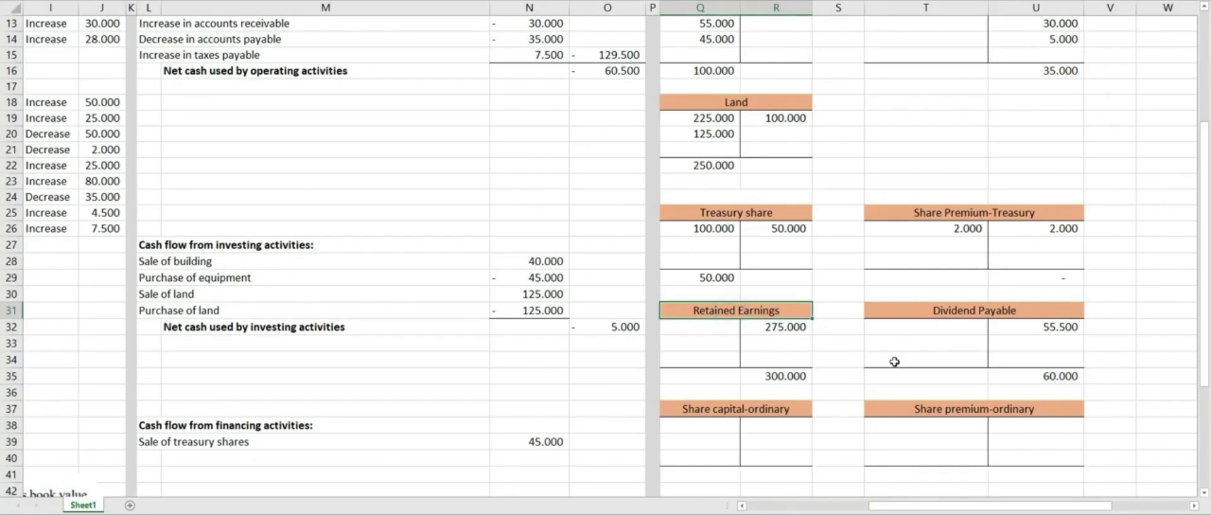
{"action": "left_click", "coordinate": [795, 328]}
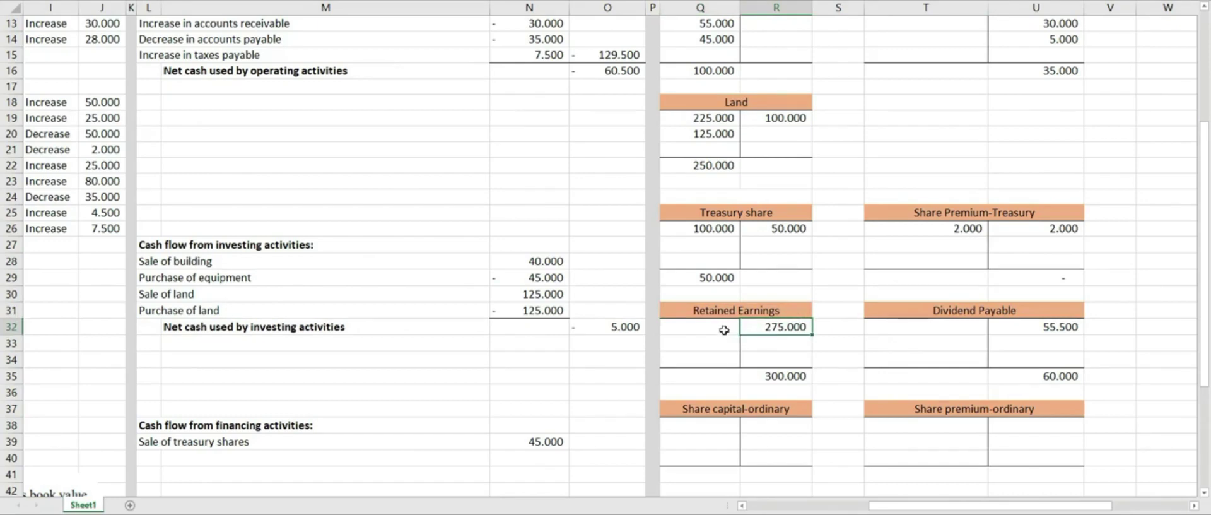
{"action": "left_click_drag", "start_coordinate": [984, 505], "coordinate": [851, 507]}
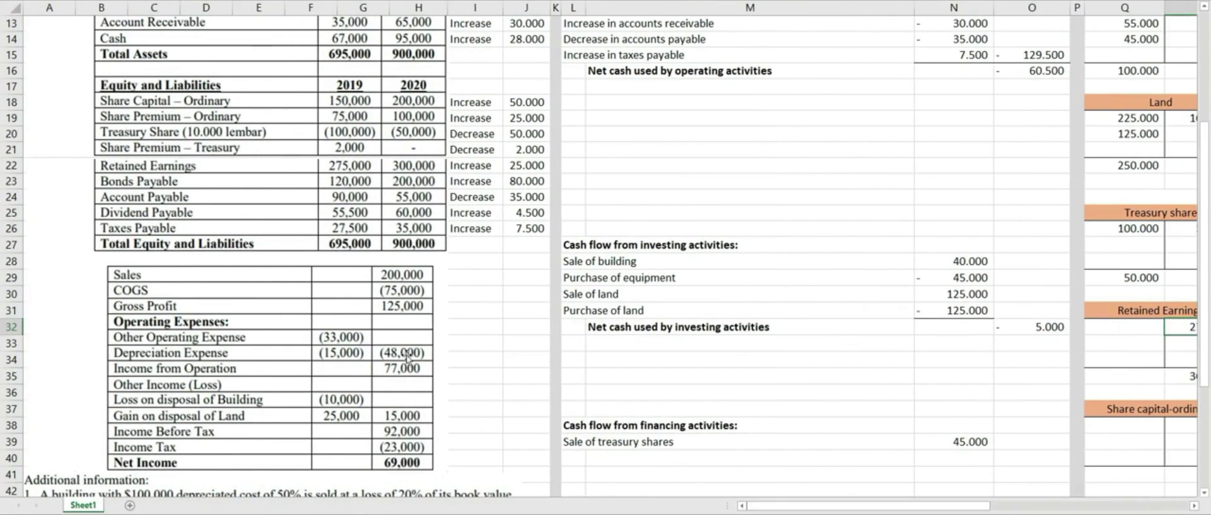
{"action": "scroll", "coordinate": [396, 347], "scroll_direction": "down", "scroll_amount": 1}
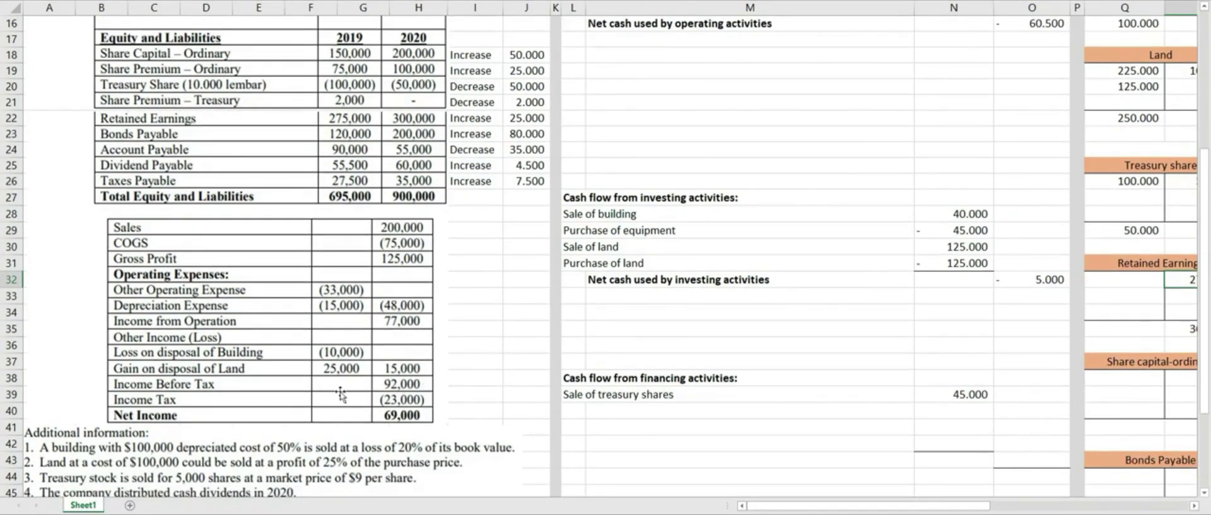
{"action": "left_click_drag", "start_coordinate": [955, 509], "coordinate": [1031, 508]}
{"action": "left_click", "coordinate": [968, 296]}
{"action": "type", "text": "69000"}
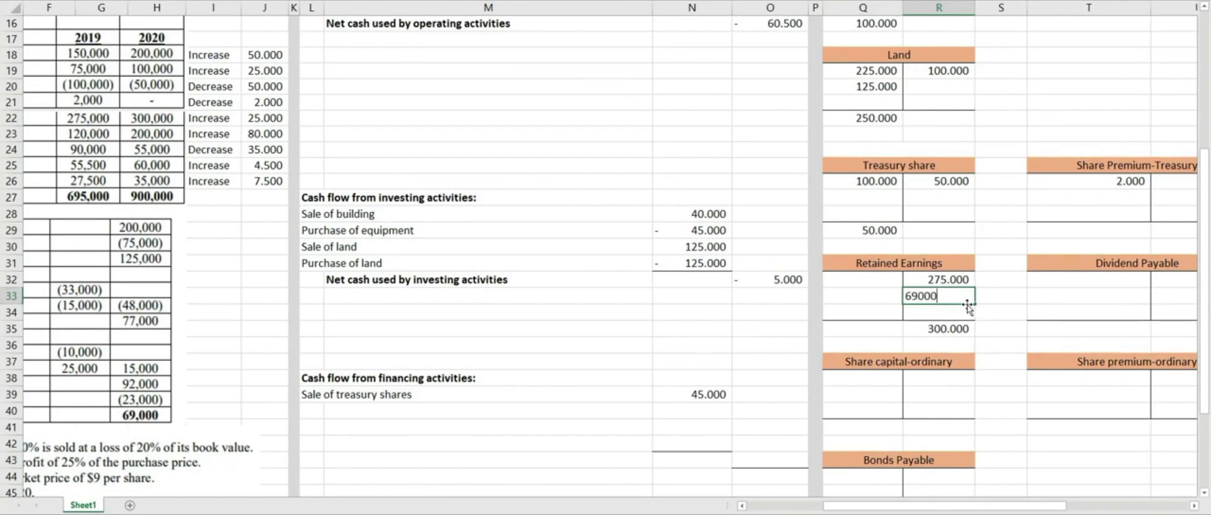
{"action": "key", "text": "Return"}
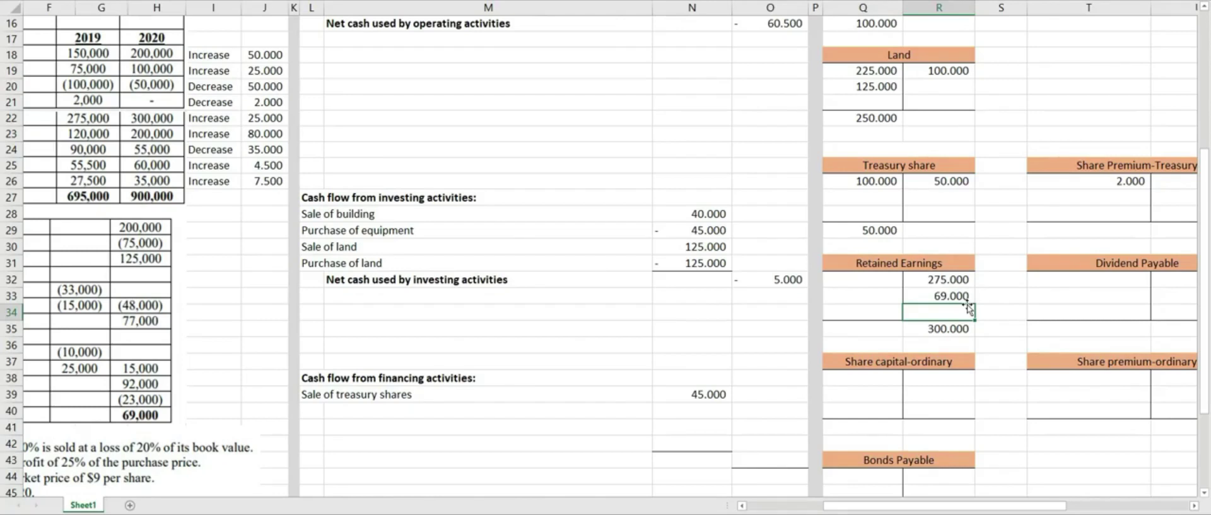
{"action": "left_click", "coordinate": [956, 295]}
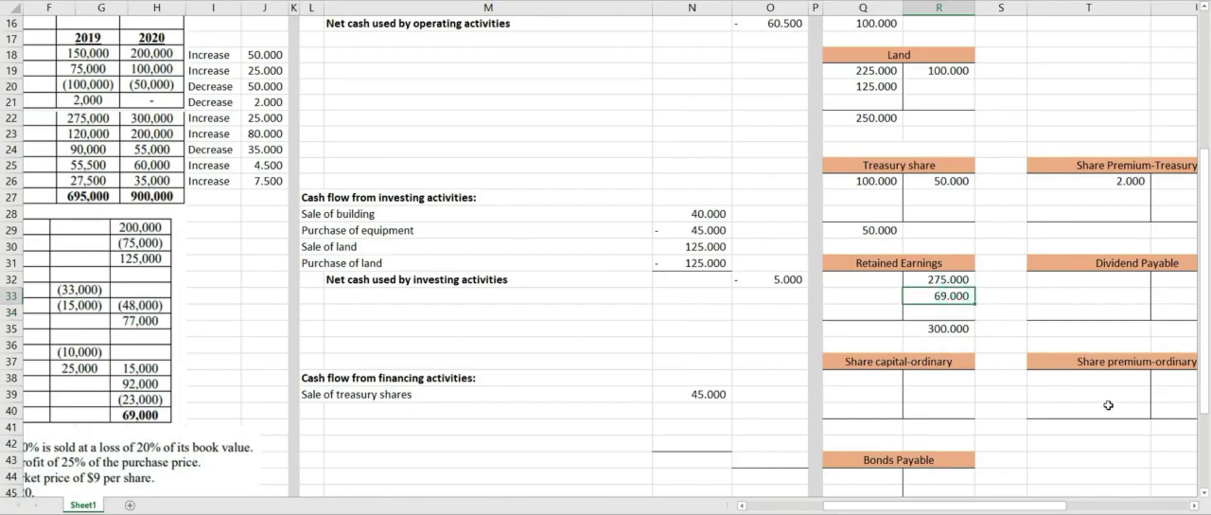
- Post the treasury share sale's Retained Earnings debit to the T-account by linking Q32 to AB27
{"action": "scroll", "coordinate": [1103, 403], "scroll_direction": "up", "scroll_amount": 5}
{"action": "left_click_drag", "start_coordinate": [1045, 505], "coordinate": [1166, 509]}
{"action": "scroll", "coordinate": [996, 416], "scroll_direction": "down", "scroll_amount": 2}
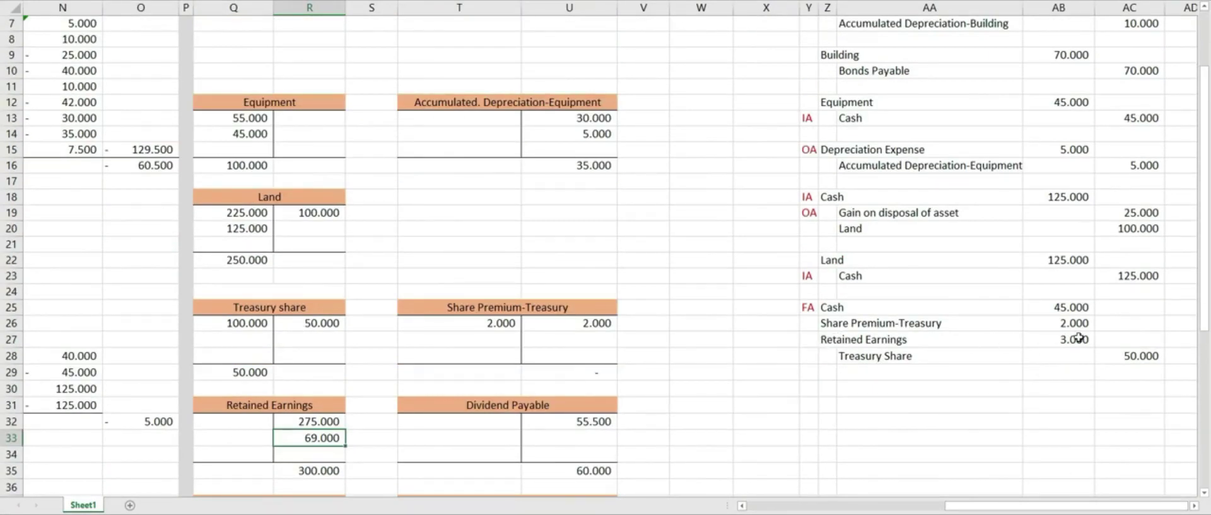
{"action": "left_click", "coordinate": [252, 423]}
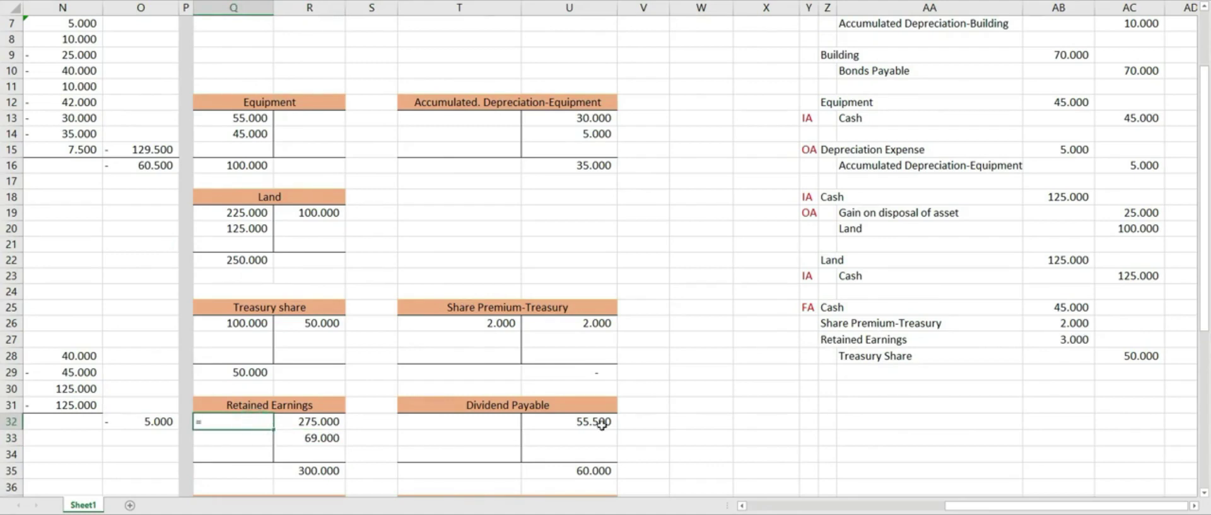
{"action": "type", "text": "="}
{"action": "left_click", "coordinate": [1066, 341]}
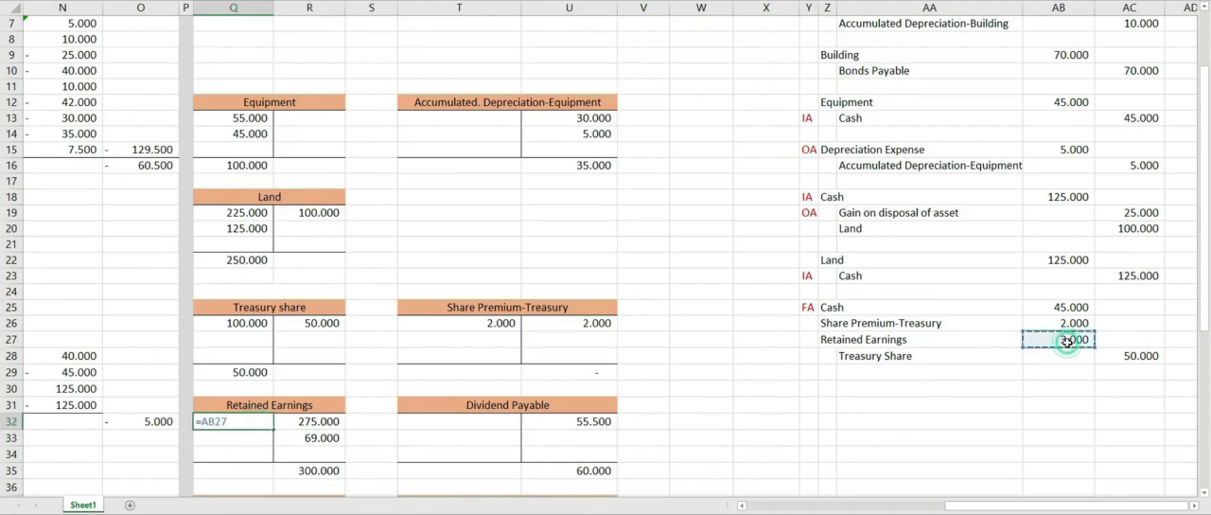
{"action": "key", "text": "Return"}
- Enter the dividend debit of 41.000 in the Retained Earnings T-account in Q33
{"action": "left_click_drag", "start_coordinate": [992, 505], "coordinate": [961, 505]}
{"action": "scroll", "coordinate": [729, 369], "scroll_direction": "down", "scroll_amount": 3}
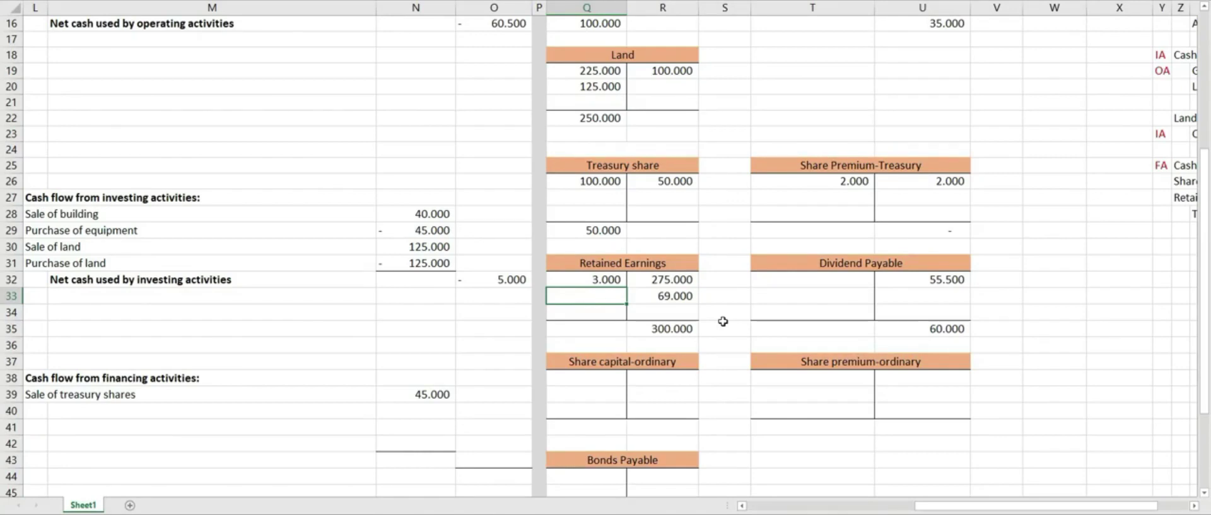
{"action": "type", "text": "41"}
{"action": "key", "text": "Return"}
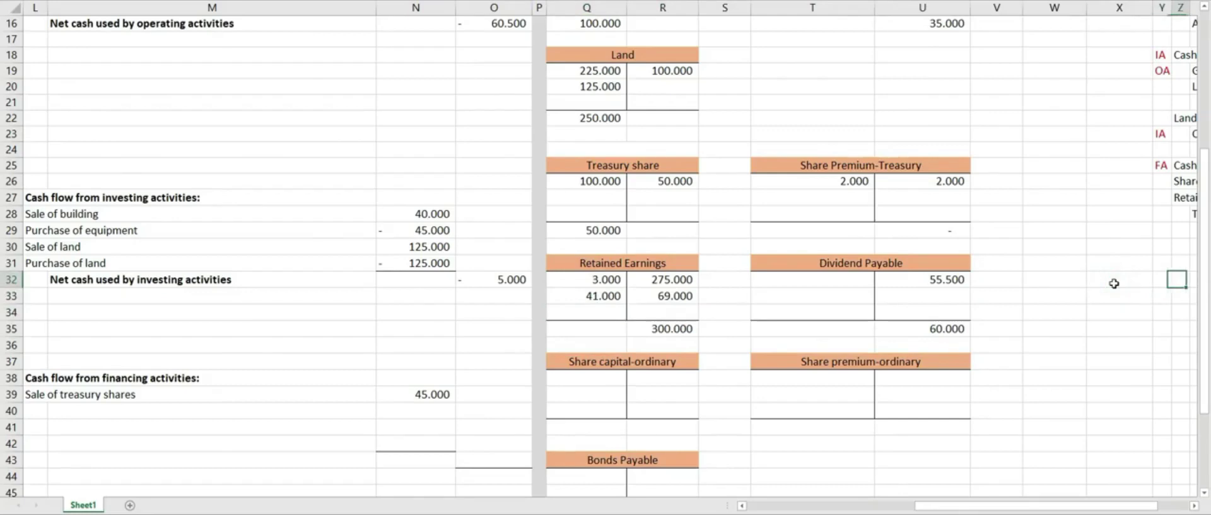
- Start the dividend journal entry with Cash Dividend in Z31 and Cash in AA33, leaving row 32 empty between them
{"action": "left_click", "coordinate": [1193, 279]}
{"action": "left_click", "coordinate": [828, 263]}
{"action": "type", "text": "Cash D"}
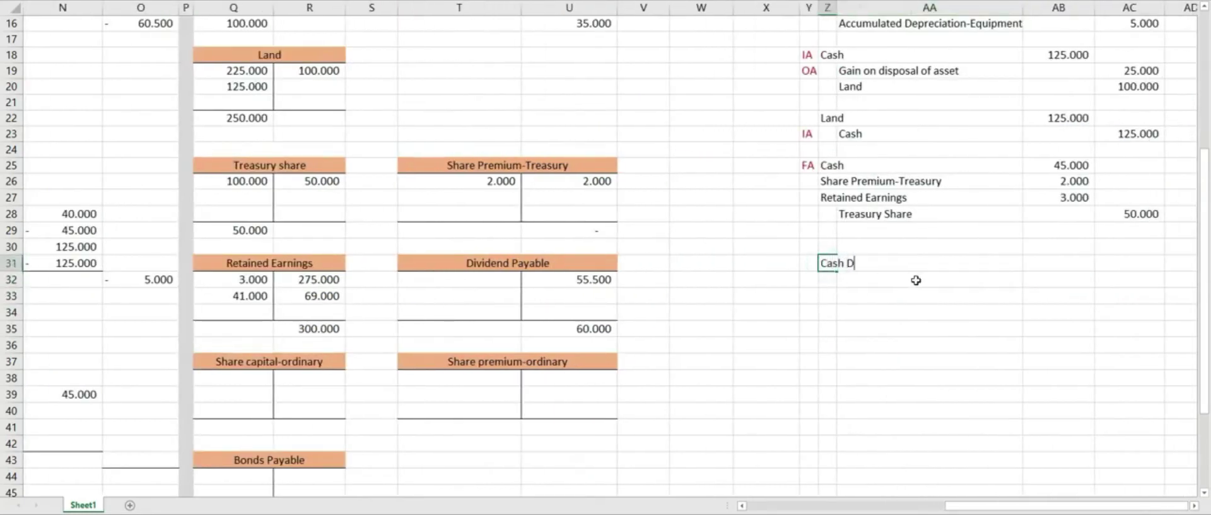
{"action": "type", "text": "ividend"}
{"action": "key", "text": "Return"}
{"action": "key", "text": "Down"}
{"action": "key", "text": "Right"}
{"action": "type", "text": "Cas"}
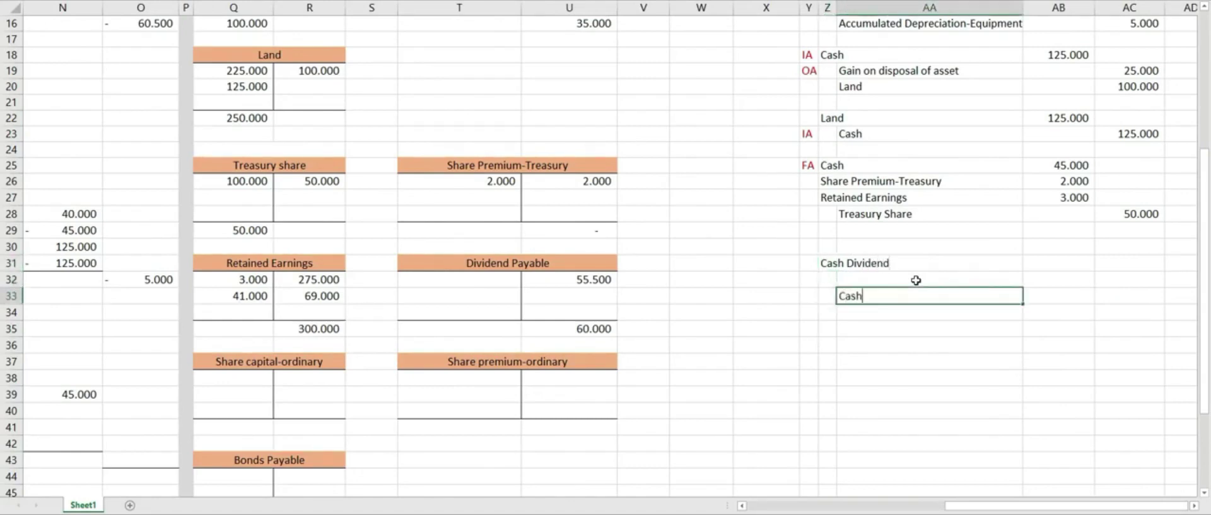
{"action": "type", "text": "h"}
{"action": "key", "text": "Tab"}
- Enter =41000 as the Cash Dividend debit amount in AB31
{"action": "key", "text": "Up"}
{"action": "key", "text": "Up"}
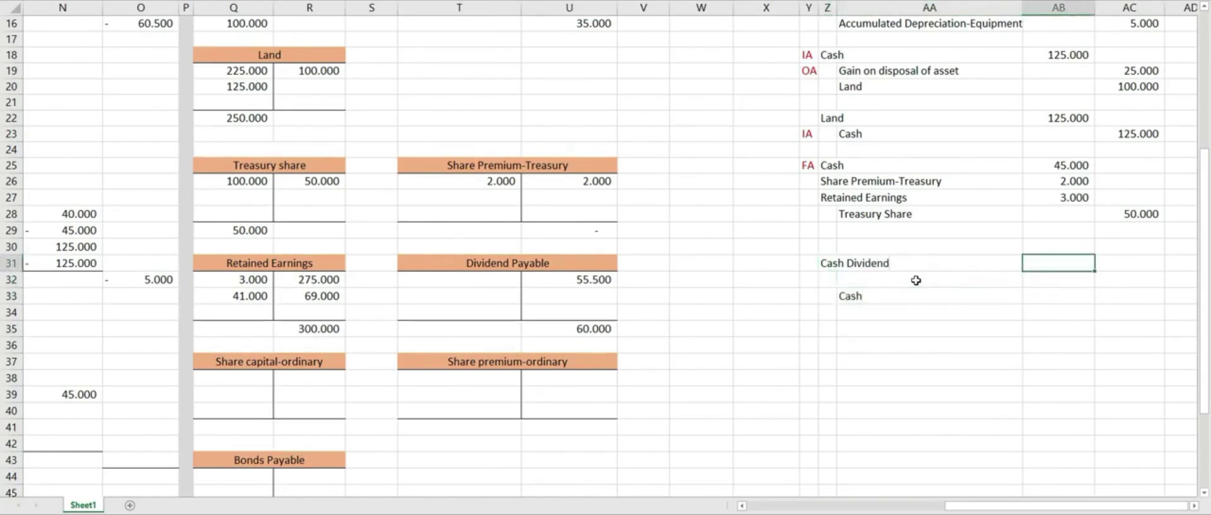
{"action": "type", "text": "=41000"}
{"action": "key", "text": "Return"}
{"action": "key", "text": "Down"}
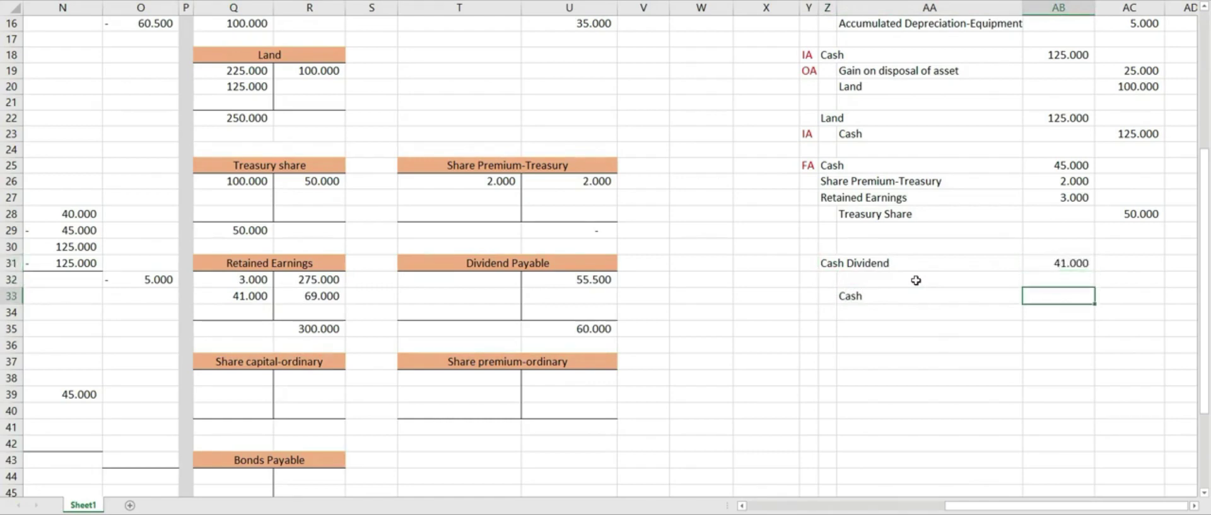
{"action": "key", "text": "Right"}
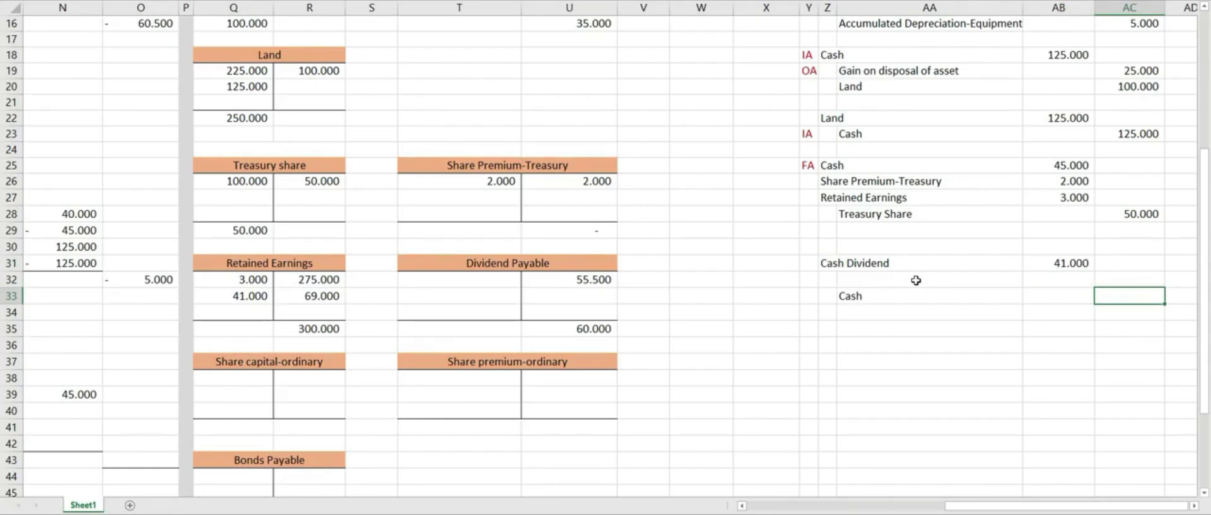
- Enter the 4.500 increase on the credit side of the Dividend Payable T-account in U33
{"action": "left_click", "coordinate": [590, 283]}
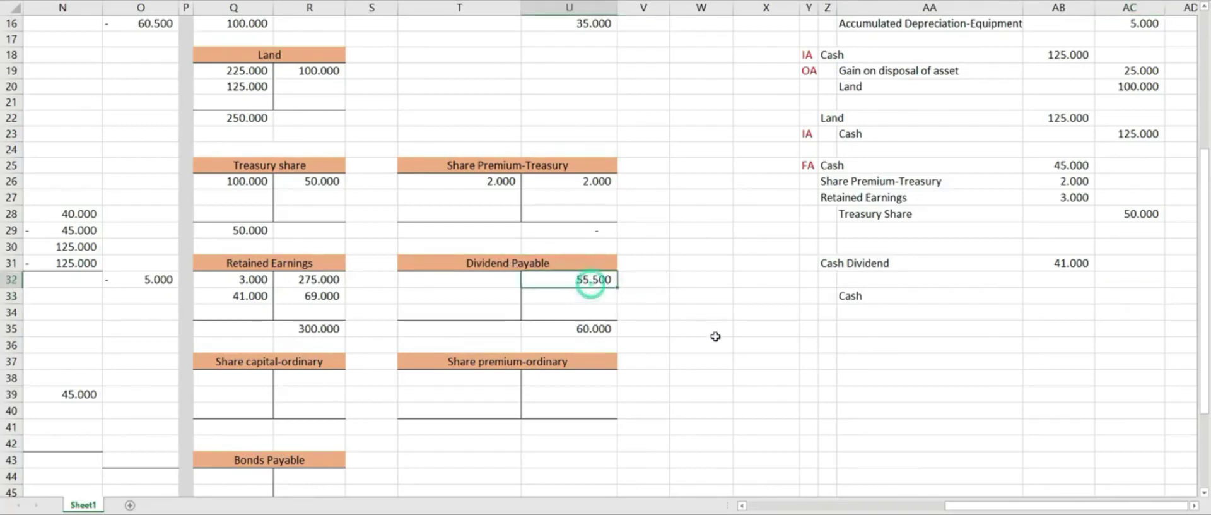
{"action": "left_click", "coordinate": [596, 330]}
{"action": "key", "text": "Up"}
{"action": "key", "text": "Up"}
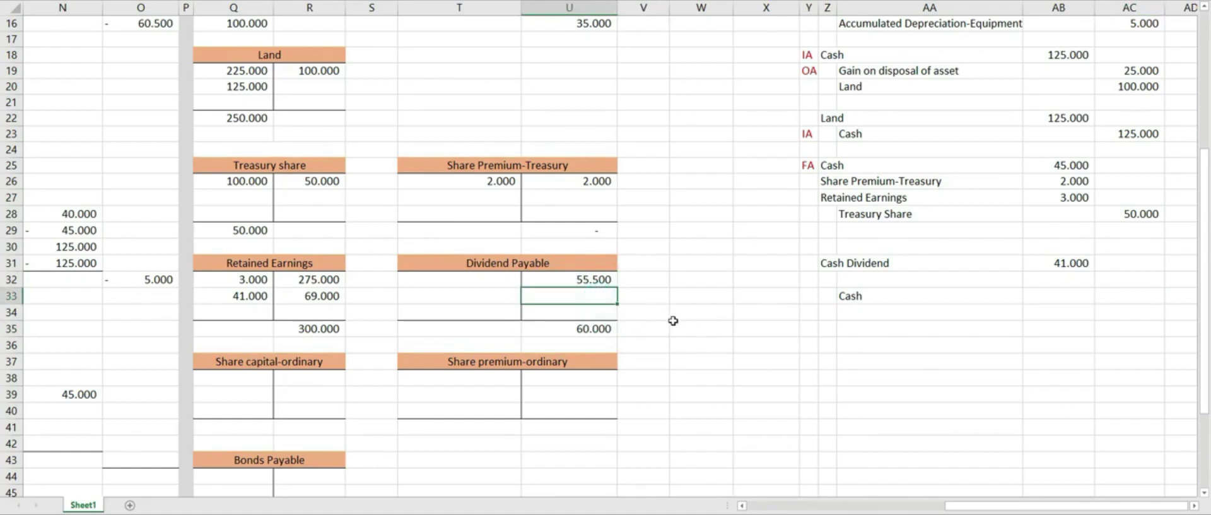
{"action": "type", "text": "4.500"}
{"action": "key", "text": "Return"}
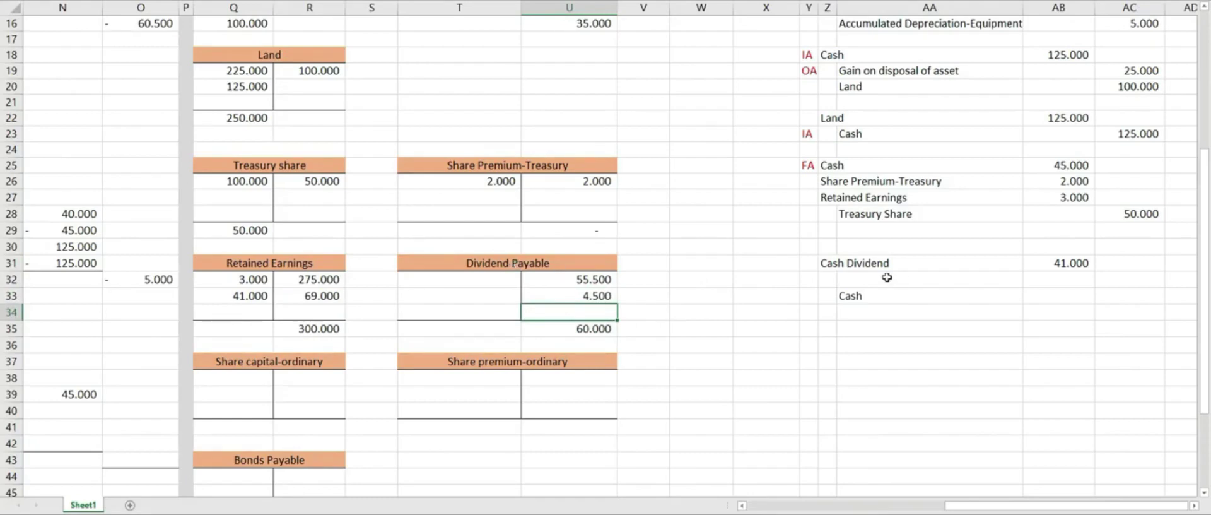
- Add Dividend Payable to the dividend journal entry in AA32 with a credit of 4.500 in AC32
{"action": "left_click", "coordinate": [924, 283]}
{"action": "type", "text": "Dividend Pa"}
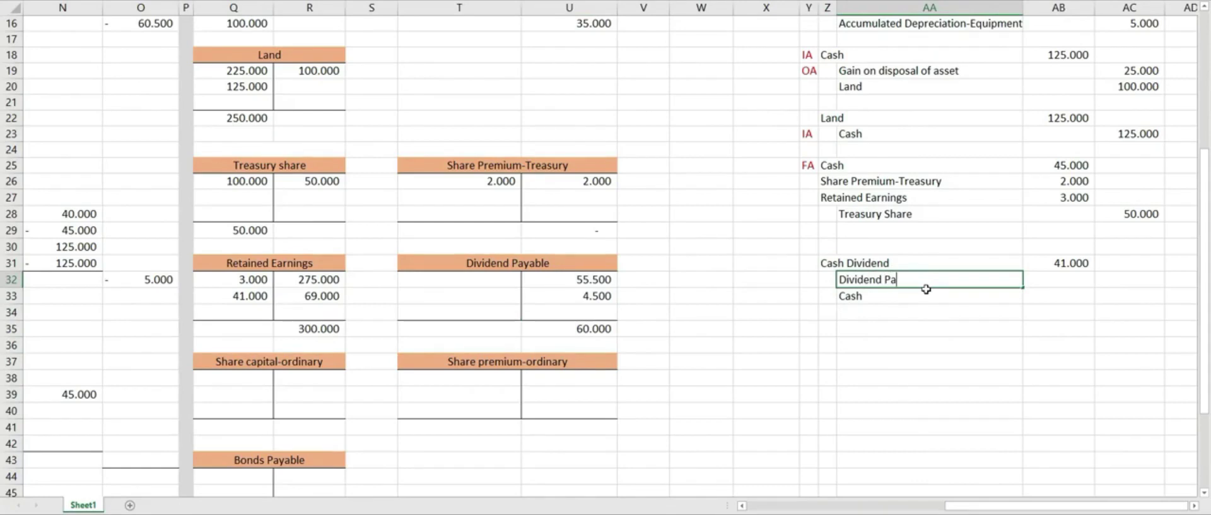
{"action": "type", "text": "yable"}
{"action": "key", "text": "Tab"}
{"action": "key", "text": "Tab"}
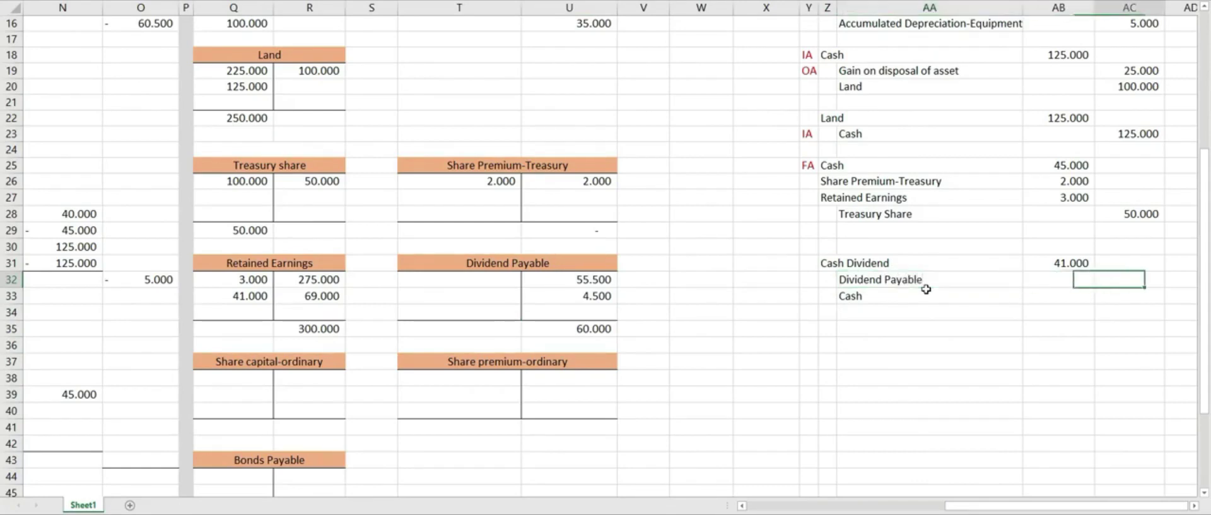
{"action": "type", "text": "4.500"}
{"action": "key", "text": "Return"}
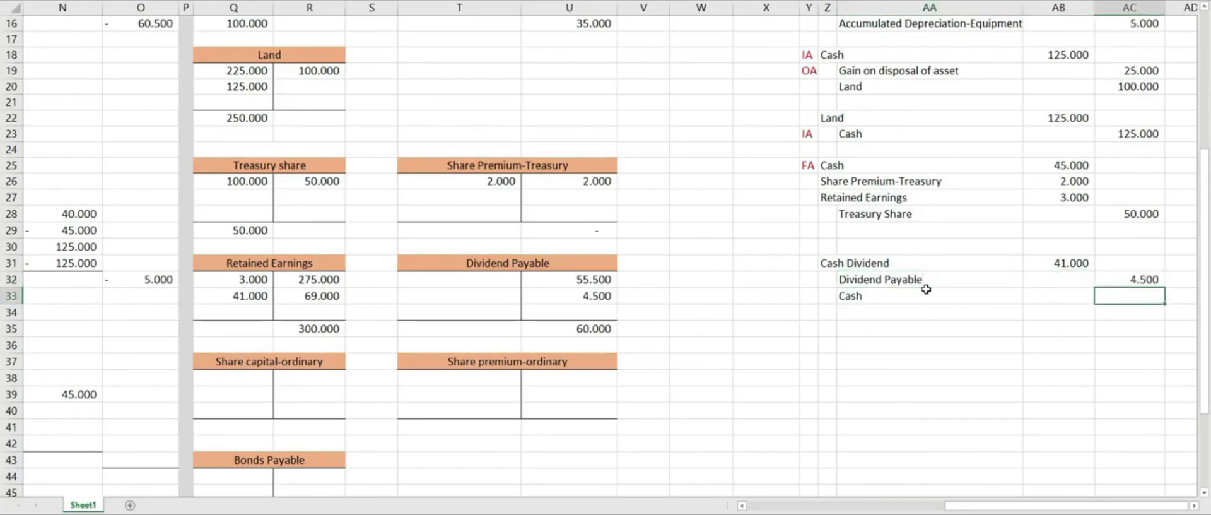
- Calculate the Cash credit in AC33 as the cash dividend minus the dividend payable, =AB31-AC32
{"action": "type", "text": "="}
{"action": "key", "text": "Up"}
{"action": "key", "text": "Up"}
{"action": "key", "text": "Left"}
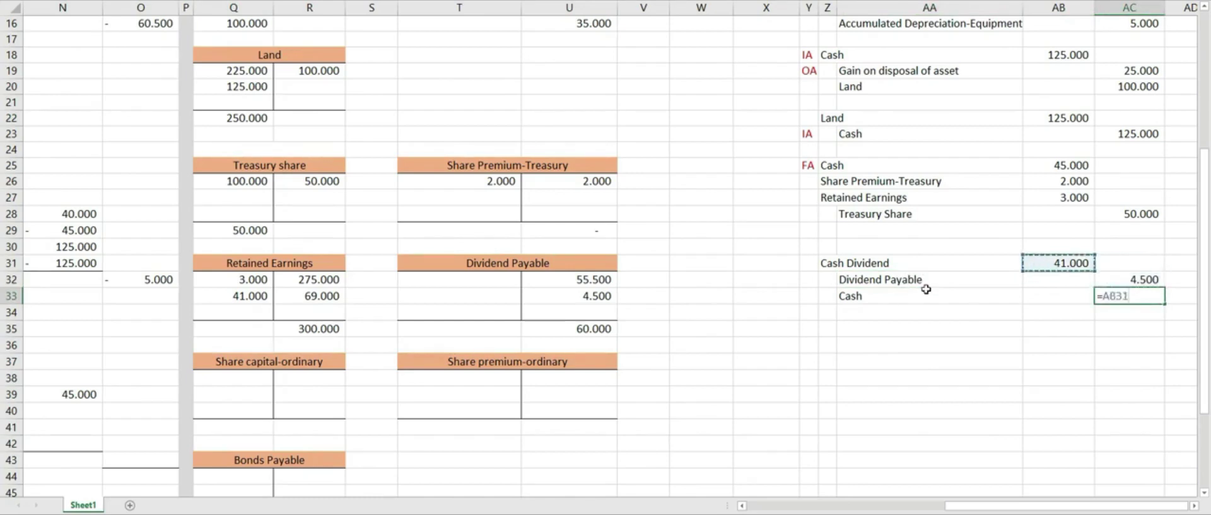
{"action": "type", "text": "-"}
{"action": "key", "text": "Up"}
{"action": "key", "text": "Return"}
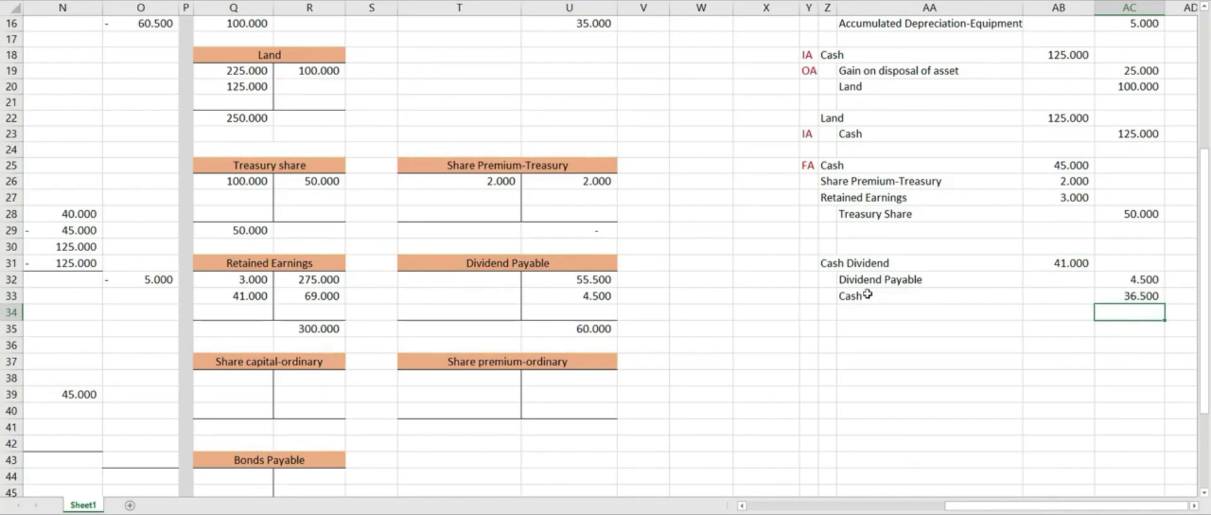
- Mark the dividend entry's Cash line as FA in Y33
{"action": "left_click", "coordinate": [810, 295]}
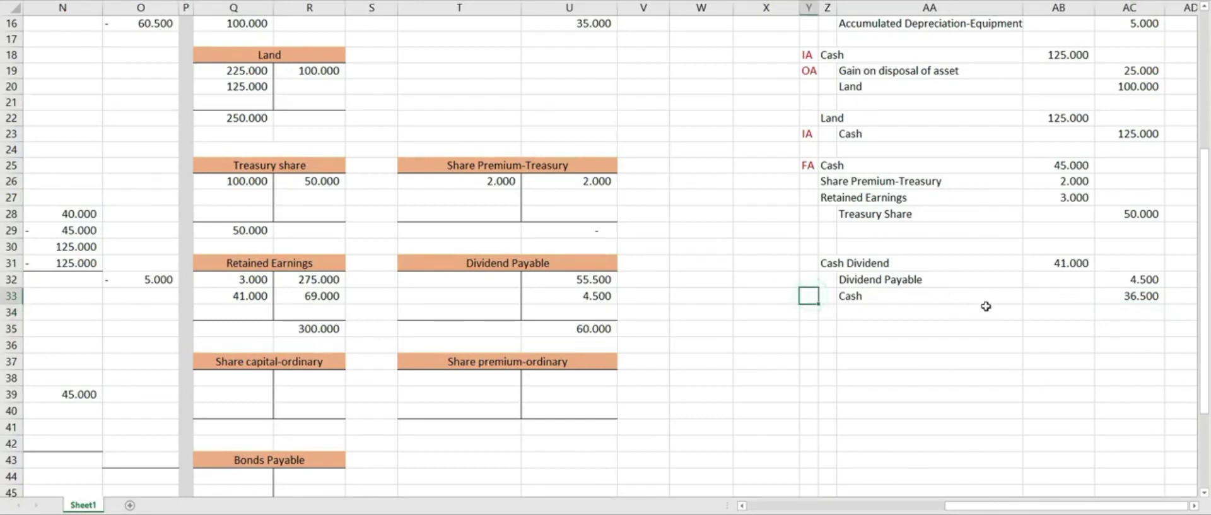
{"action": "type", "text": "FA"}
{"action": "left_click", "coordinate": [908, 340]}
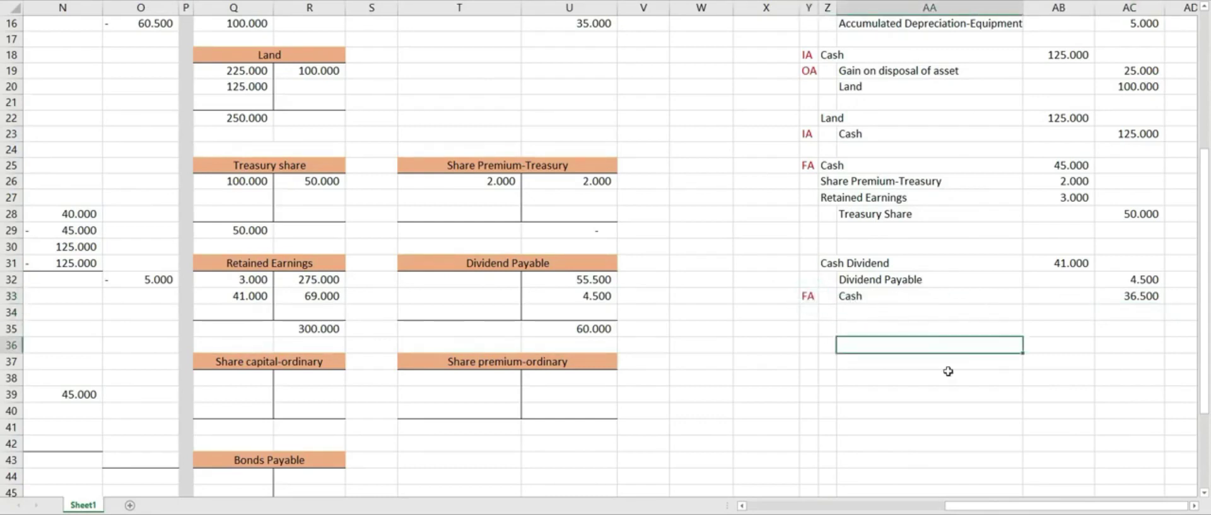
- Add Dividend Paid in L40 under financing activities, with =-36500 as its amount in N40
{"action": "left_click_drag", "start_coordinate": [1037, 505], "coordinate": [975, 508]}
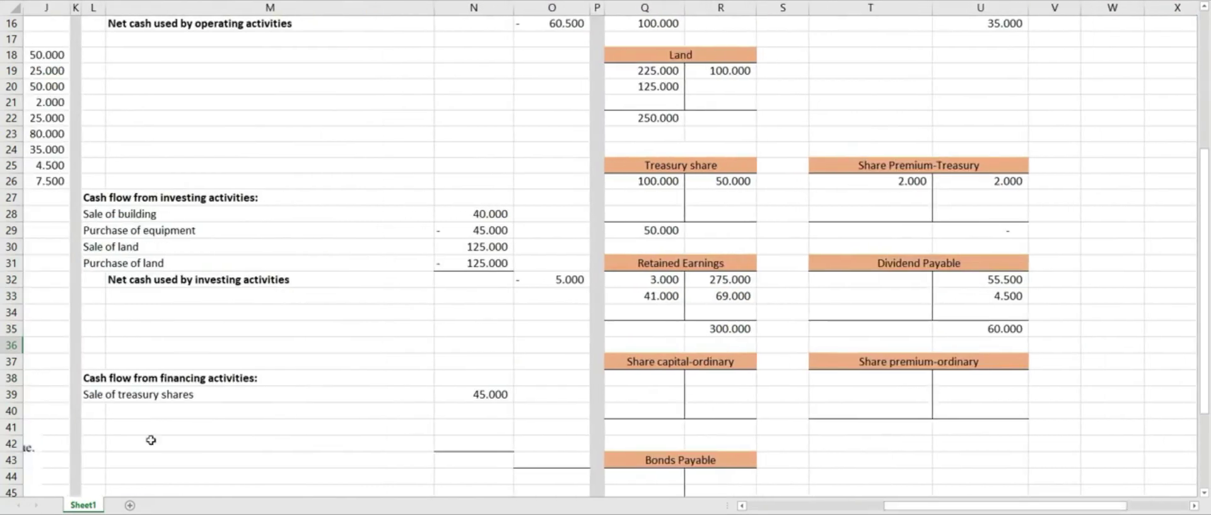
{"action": "left_click", "coordinate": [95, 410]}
{"action": "scroll", "coordinate": [410, 346], "scroll_direction": "down", "scroll_amount": 1}
{"action": "type", "text": "Dividend Paid"}
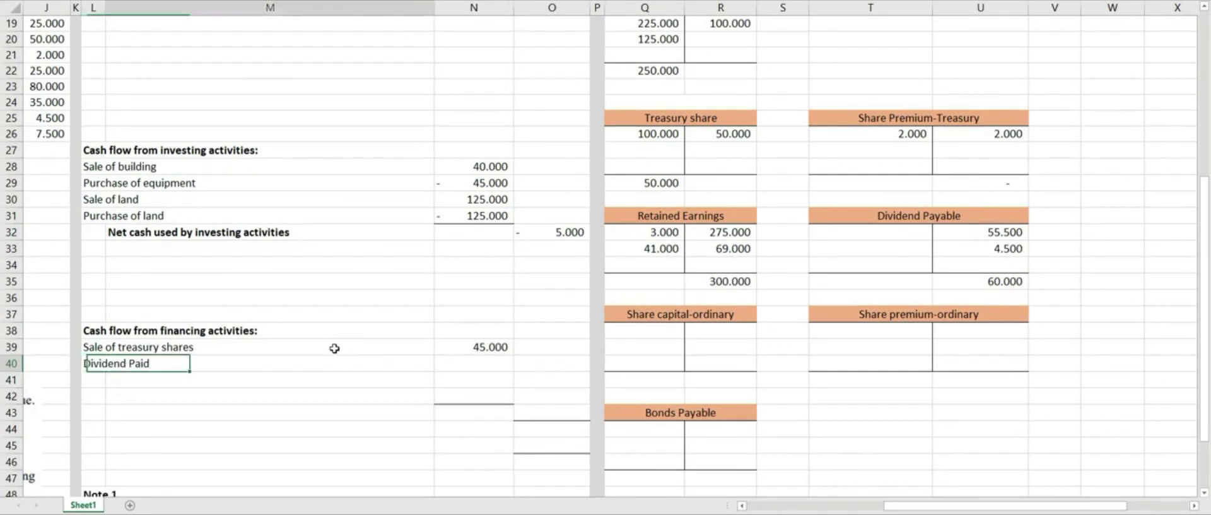
{"action": "key", "text": "Tab"}
{"action": "left_click_drag", "start_coordinate": [940, 507], "coordinate": [971, 508]}
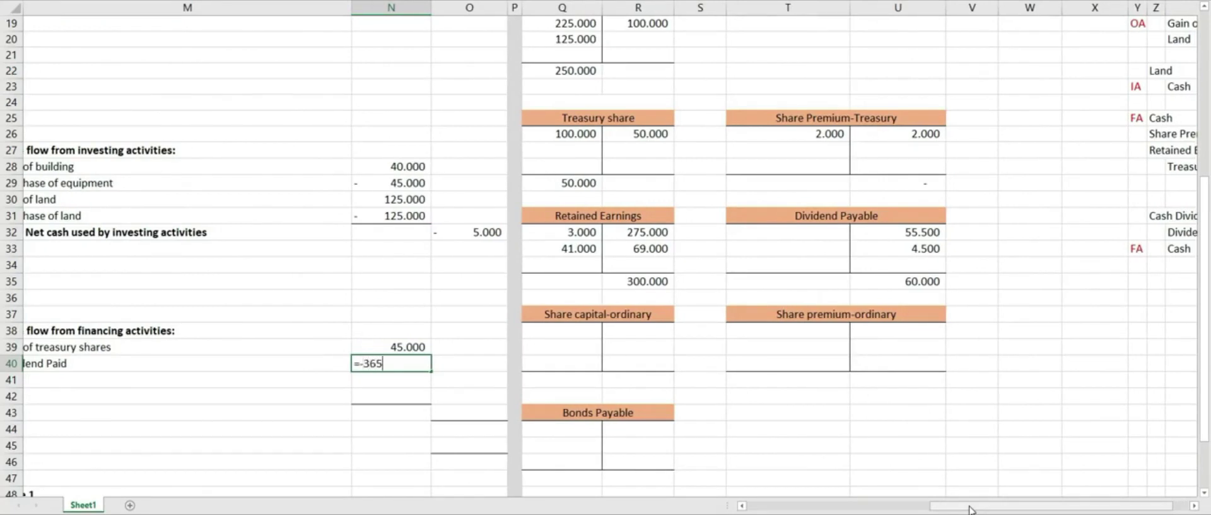
{"action": "type", "text": "=-36500"}
{"action": "key", "text": "Return"}
{"action": "left_click", "coordinate": [404, 366]}
- Enter the 150.000 opening balance in R38 and 200.000 ending balance in R41 of the Share capital-ordinary T-account, using the 2019 and 2020 balance sheet
{"action": "left_click_drag", "start_coordinate": [1077, 505], "coordinate": [897, 511]}
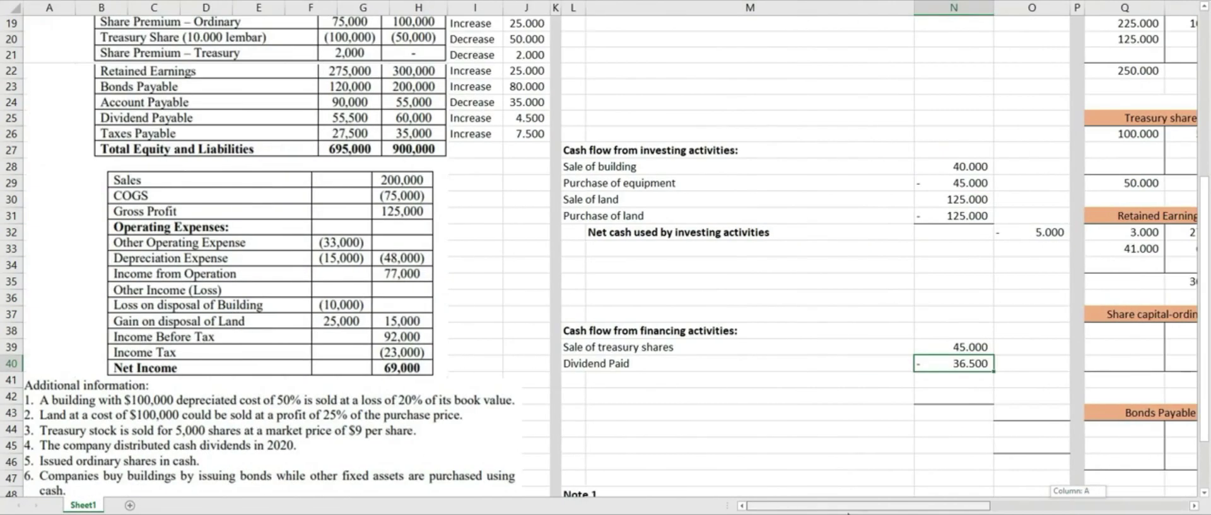
{"action": "scroll", "coordinate": [242, 382], "scroll_direction": "down", "scroll_amount": 2}
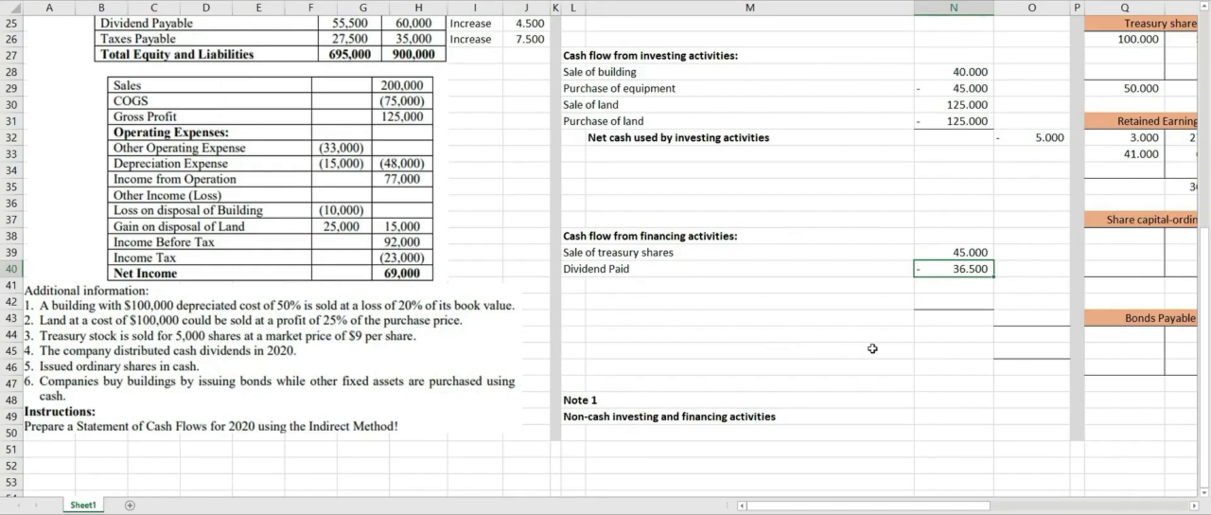
{"action": "left_click", "coordinate": [1182, 240]}
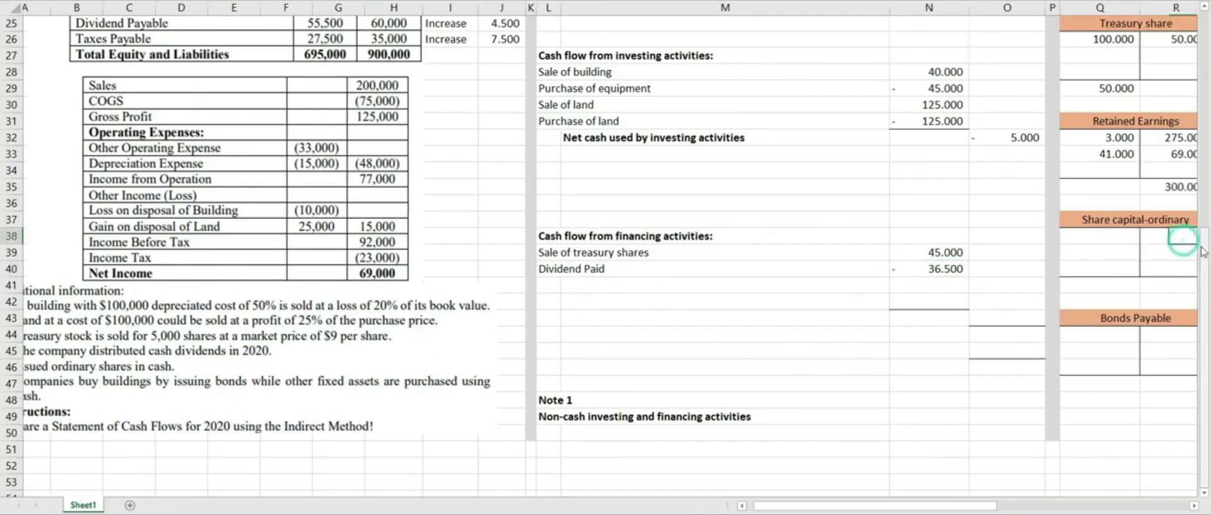
{"action": "left_click", "coordinate": [1094, 238]}
{"action": "scroll", "coordinate": [524, 300], "scroll_direction": "up", "scroll_amount": 2}
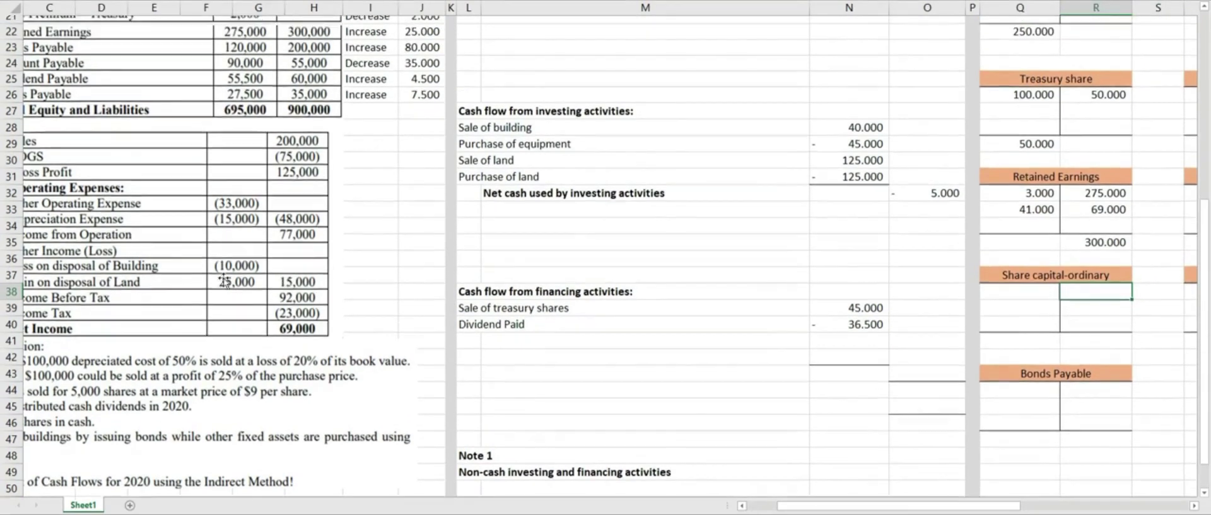
{"action": "left_click_drag", "start_coordinate": [808, 508], "coordinate": [778, 508]}
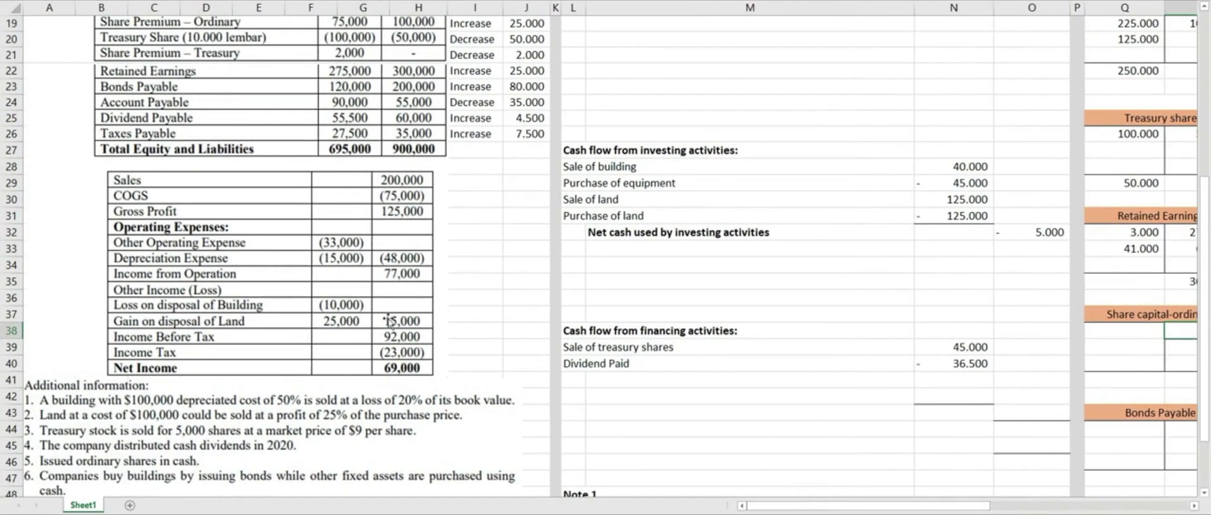
{"action": "scroll", "coordinate": [379, 284], "scroll_direction": "up", "scroll_amount": 2}
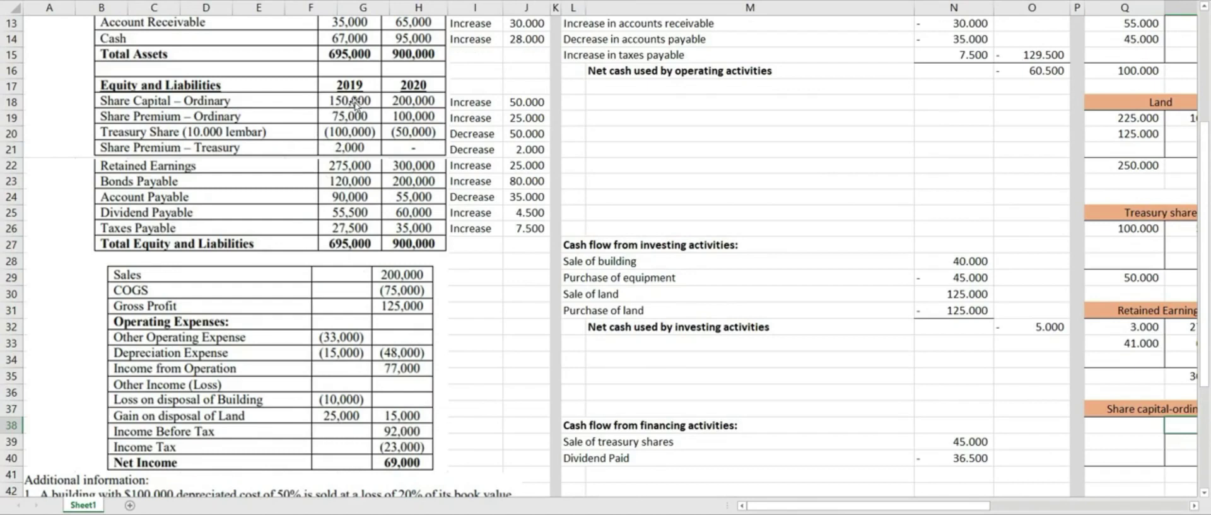
{"action": "scroll", "coordinate": [956, 338], "scroll_direction": "right", "scroll_amount": 3}
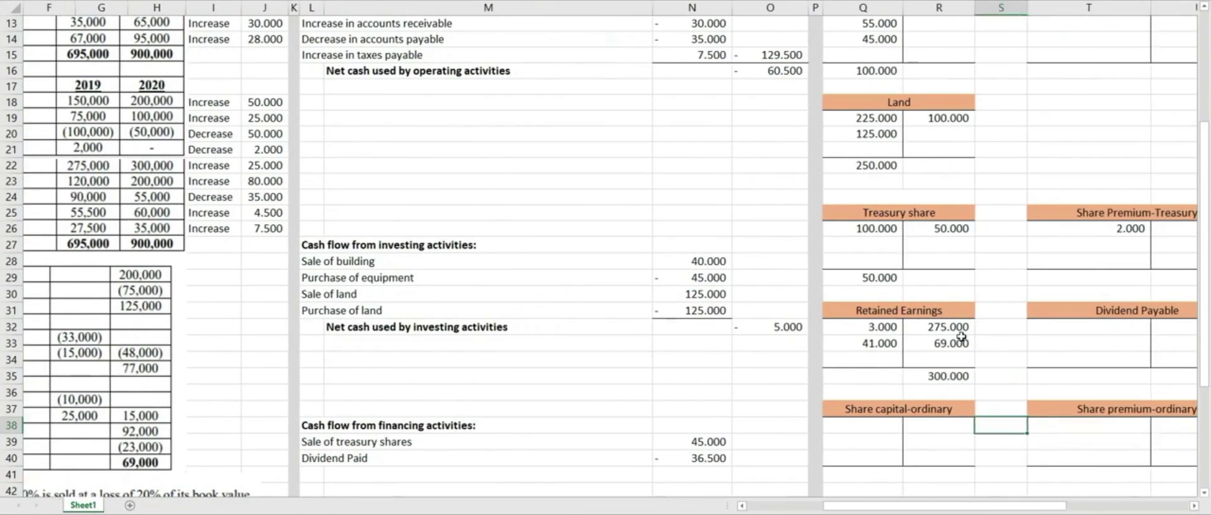
{"action": "type", "text": "150"}
{"action": "key", "text": "Return"}
{"action": "key", "text": "Return"}
{"action": "key", "text": "Return"}
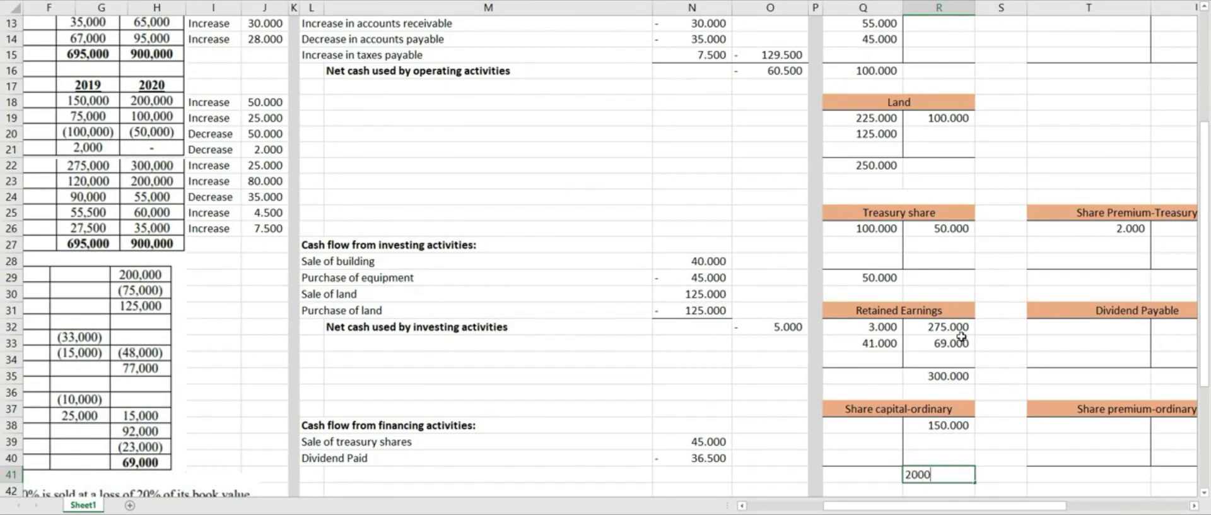
{"action": "key", "text": "Return"}
{"action": "key", "text": "Up"}
{"action": "key", "text": "Up"}
{"action": "key", "text": "Up"}
{"action": "key", "text": "Up"}
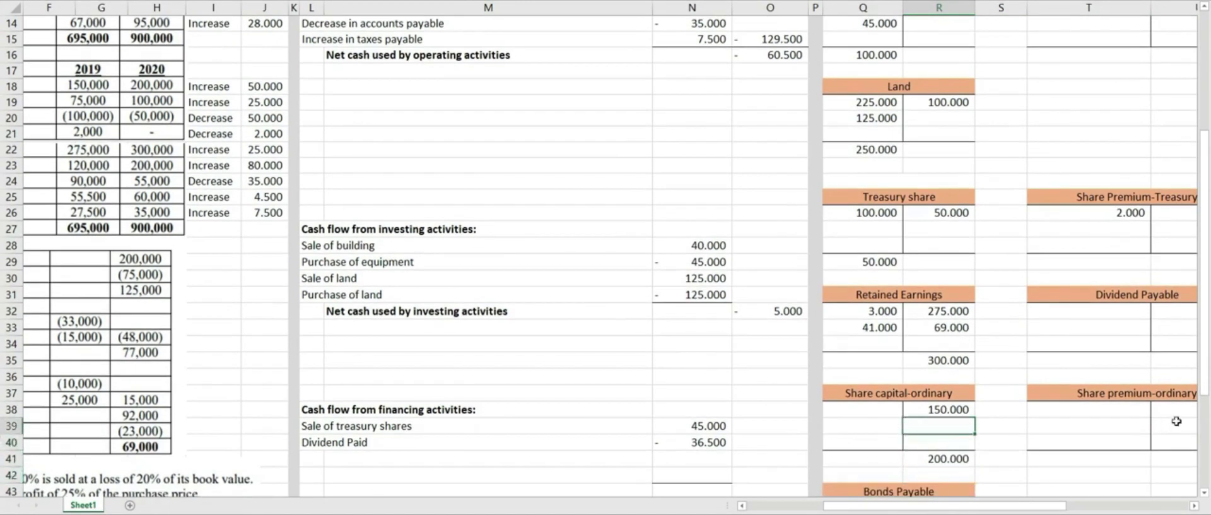
- Enter the 75.000 opening balance in U38 and 100.000 ending balance in U41 of the Share premium-ordinary T-account
{"action": "left_click", "coordinate": [1170, 411]}
{"action": "left_click_drag", "start_coordinate": [1022, 505], "coordinate": [946, 504]}
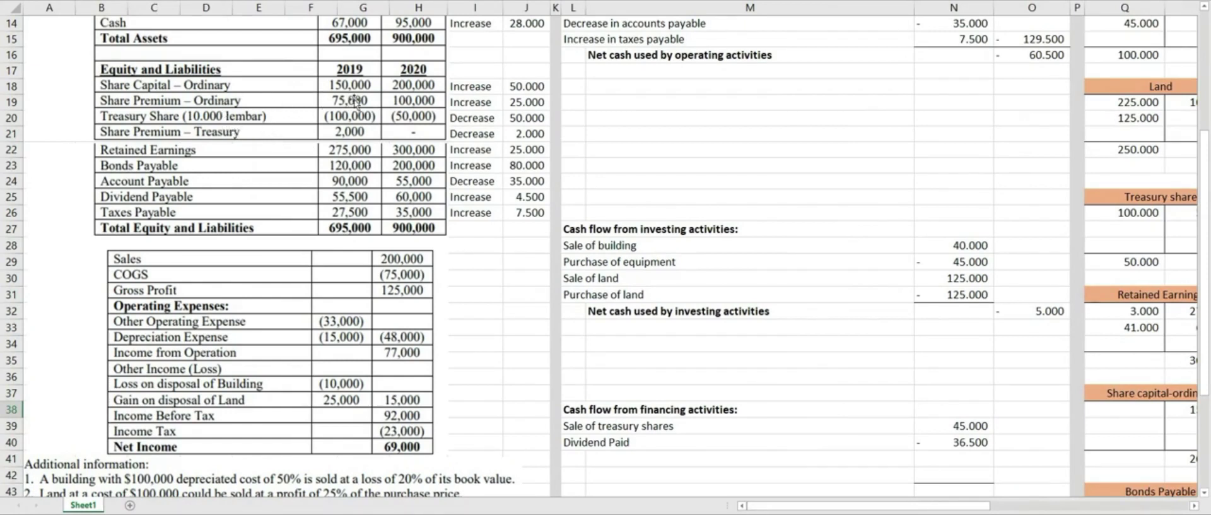
{"action": "scroll", "coordinate": [971, 379], "scroll_direction": "right", "scroll_amount": 10}
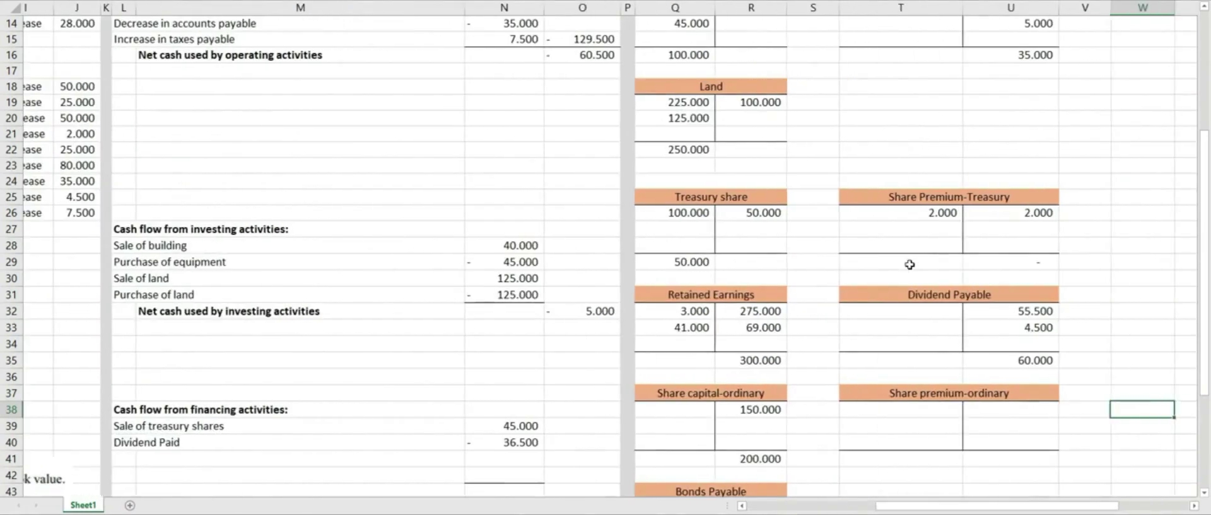
{"action": "double_click", "coordinate": [961, 418]}
{"action": "type", "text": "75.000"}
{"action": "key", "text": "Return"}
{"action": "key", "text": "Return"}
{"action": "key", "text": "Return"}
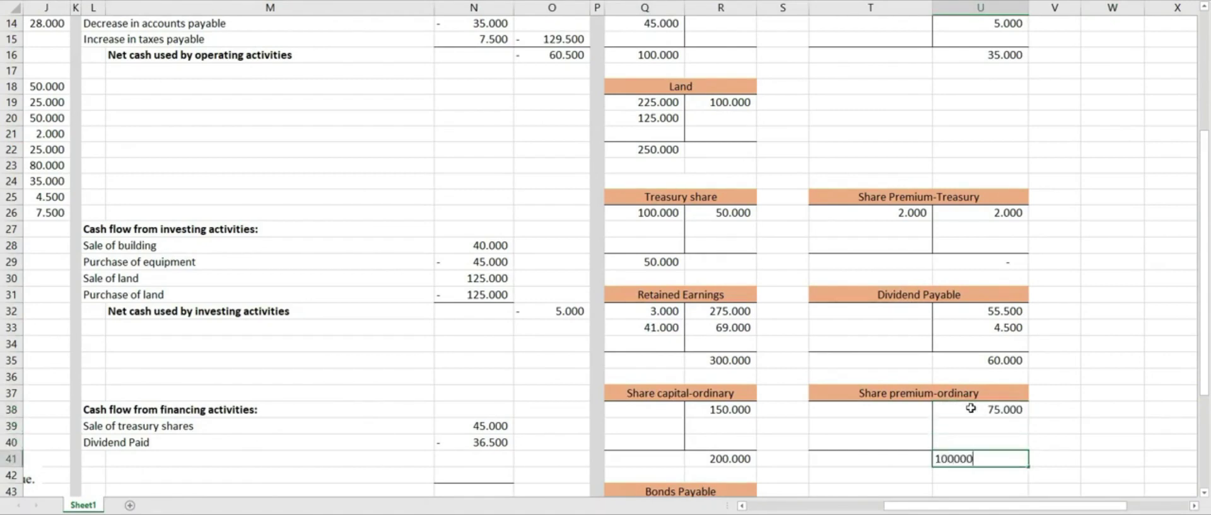
{"action": "key", "text": "Return"}
- Enter the credit increases of 50.000 for Share capital-ordinary in R39 and 25.000 for Share premium-ordinary in U39
{"action": "left_click", "coordinate": [735, 428]}
{"action": "left_click", "coordinate": [734, 407]}
{"action": "left_click", "coordinate": [736, 459]}
{"action": "left_click", "coordinate": [735, 427]}
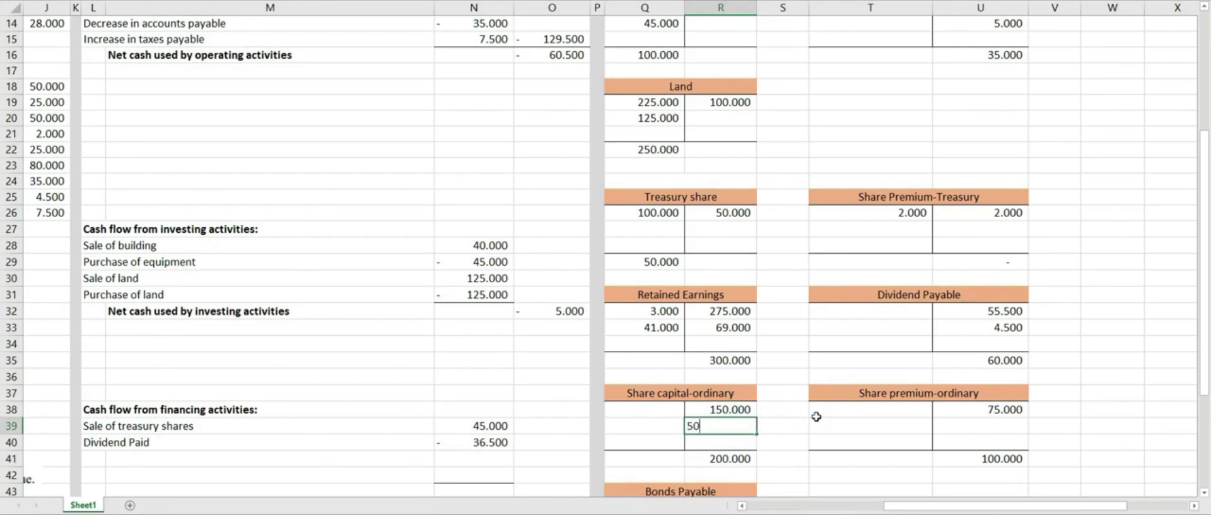
{"action": "type", "text": "50000"}
{"action": "key", "text": "Tab"}
{"action": "key", "text": "Tab"}
{"action": "key", "text": "Tab"}
{"action": "type", "text": "25.000"}
{"action": "key", "text": "Return"}
- Start the share issuance journal entry with Cash in Z37, Share Capital Ordinary in AA38 and Share Premium Ordinary in AA39
{"action": "left_click", "coordinate": [1166, 424]}
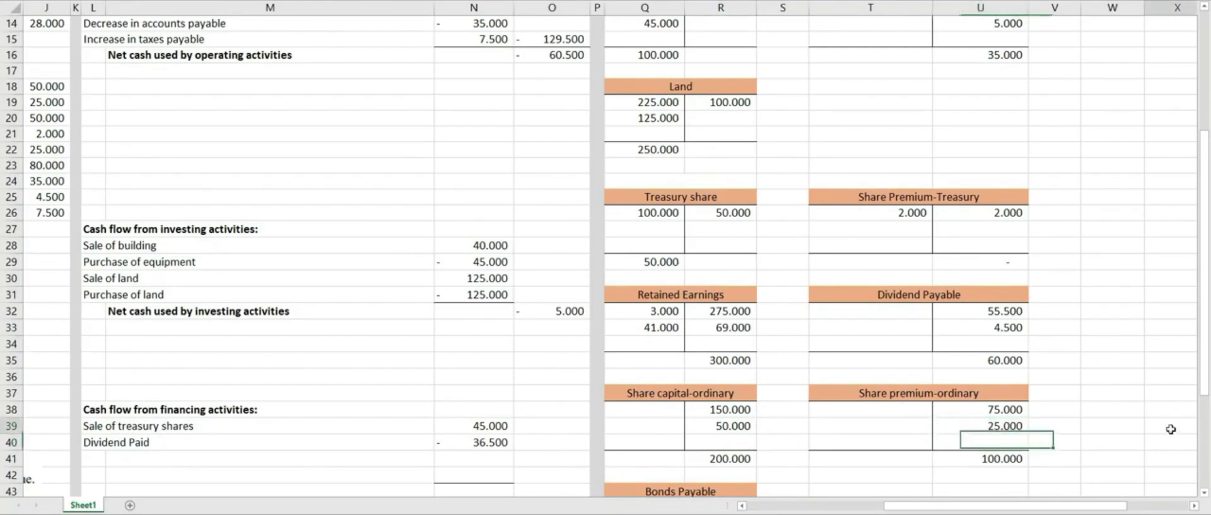
{"action": "scroll", "coordinate": [1166, 424], "scroll_direction": "right", "scroll_amount": 5}
{"action": "key", "text": "Up"}
{"action": "key", "text": "Up"}
{"action": "key", "text": "Right"}
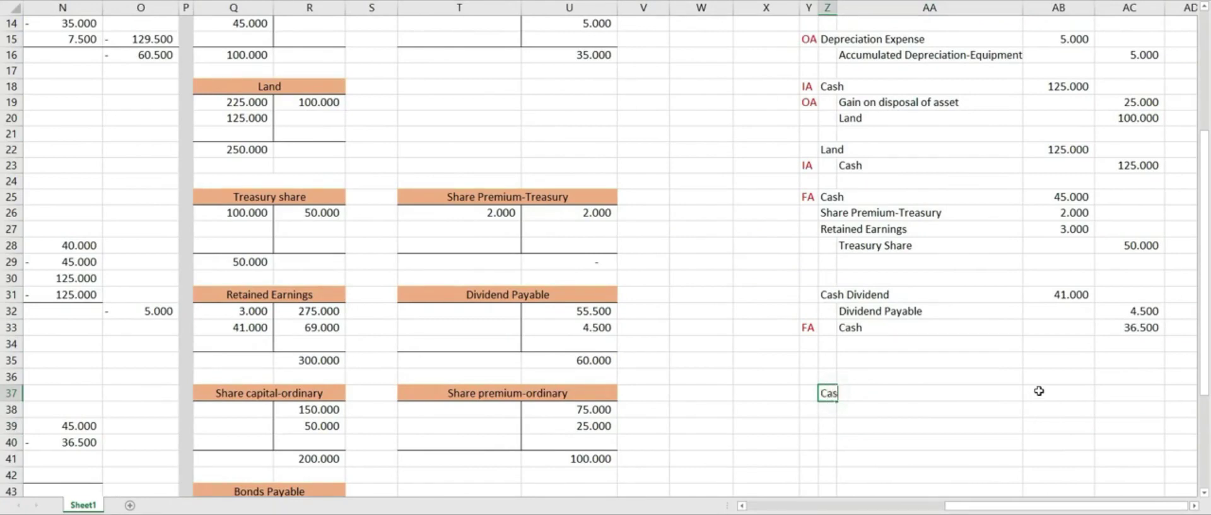
{"action": "key", "text": "Return"}
{"action": "key", "text": "Right"}
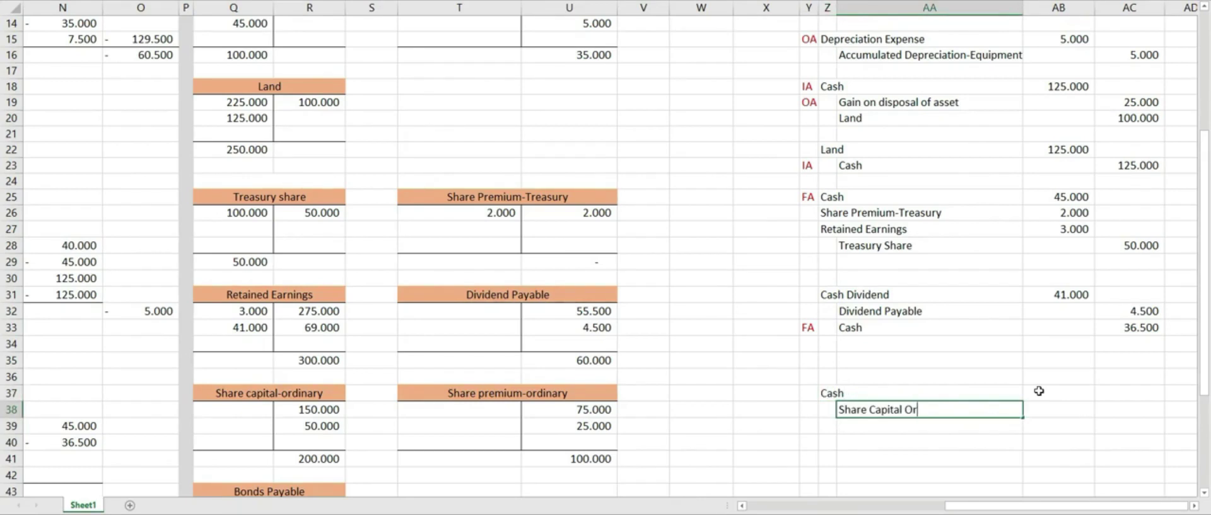
{"action": "type", "text": "Share Capital Ordinary"}
{"action": "key", "text": "Return"}
{"action": "type", "text": "Share PRemium Ord"}
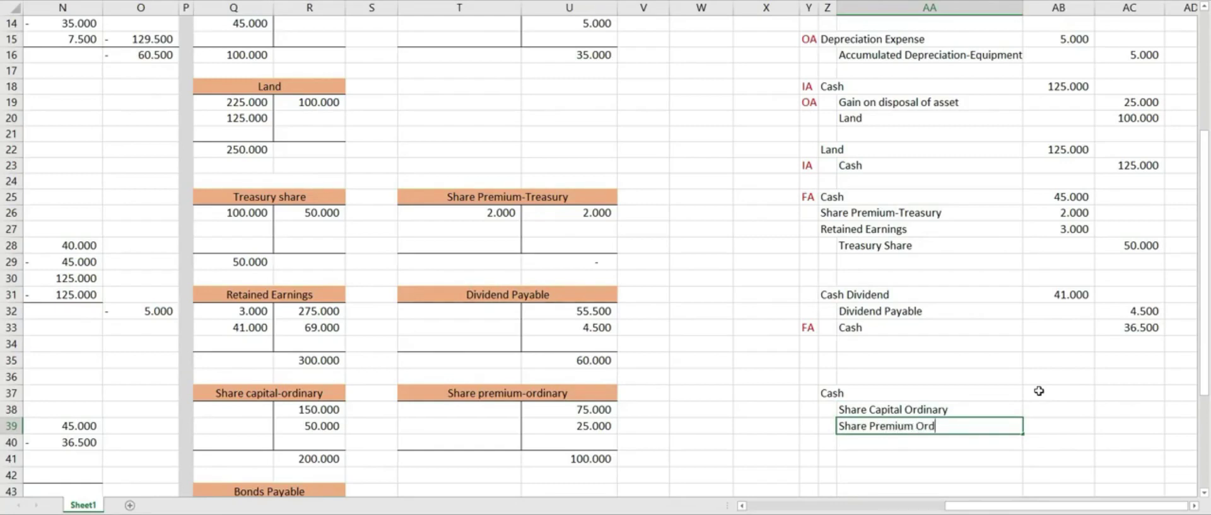
{"action": "type", "text": "inary"}
- Link the share issuance credits to the T-accounts with =R39 in AC38 and =U39 in AC39
{"action": "key", "text": "Up"}
{"action": "key", "text": "Right"}
{"action": "key", "text": "Right"}
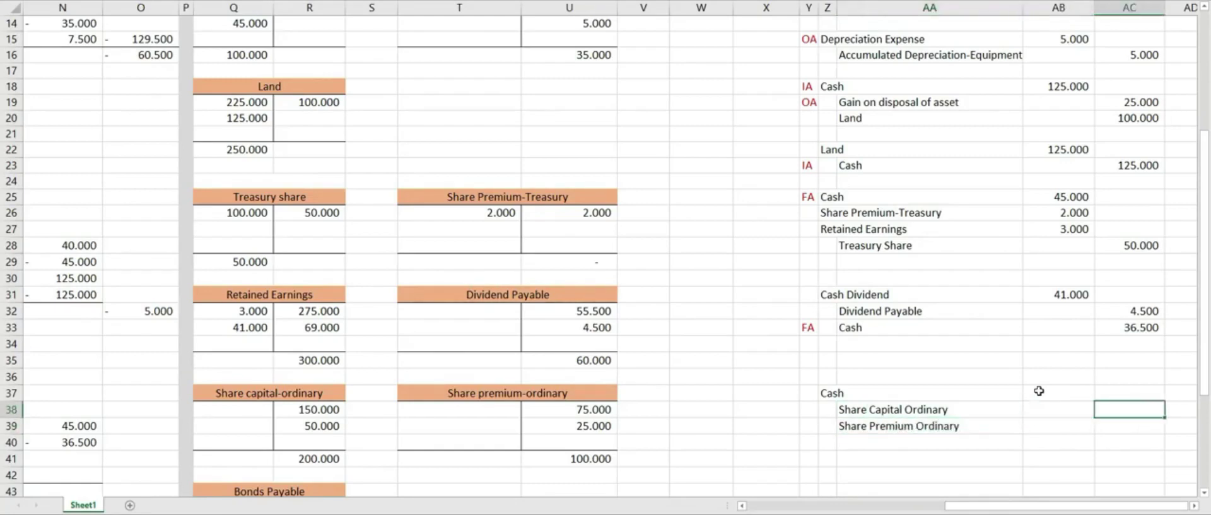
{"action": "left_click", "coordinate": [325, 426]}
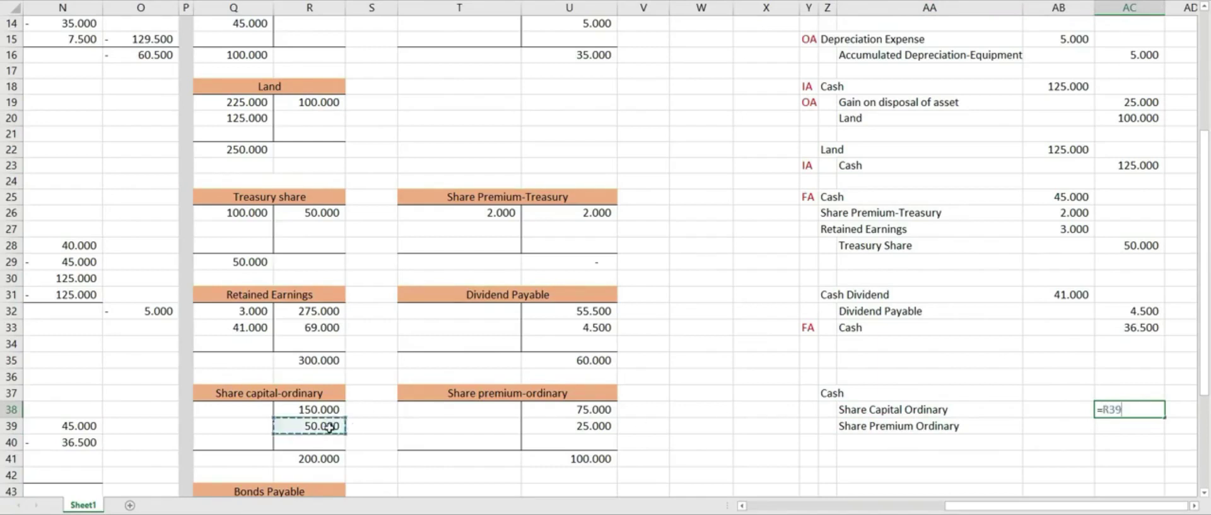
{"action": "key", "text": "Return"}
{"action": "type", "text": "="}
{"action": "left_click", "coordinate": [591, 427]}
{"action": "key", "text": "Return"}
- Calculate the share issuance Cash debit in AB37 as the sum of both credits, =AC38+AC39
{"action": "left_click", "coordinate": [1065, 394]}
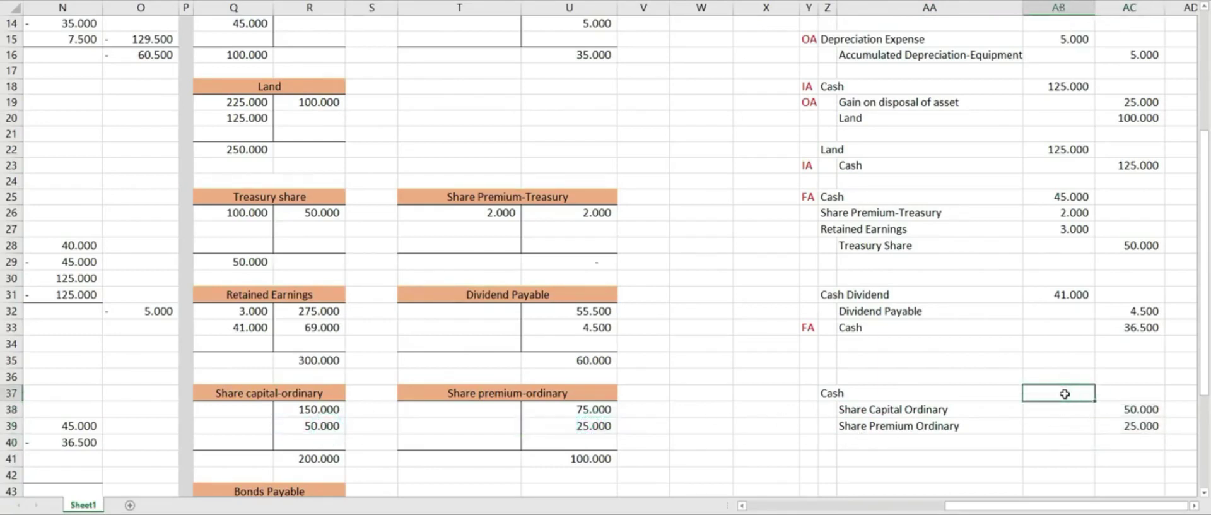
{"action": "type", "text": "="}
{"action": "left_click", "coordinate": [1136, 408]}
{"action": "type", "text": "+"}
{"action": "left_click", "coordinate": [1139, 425]}
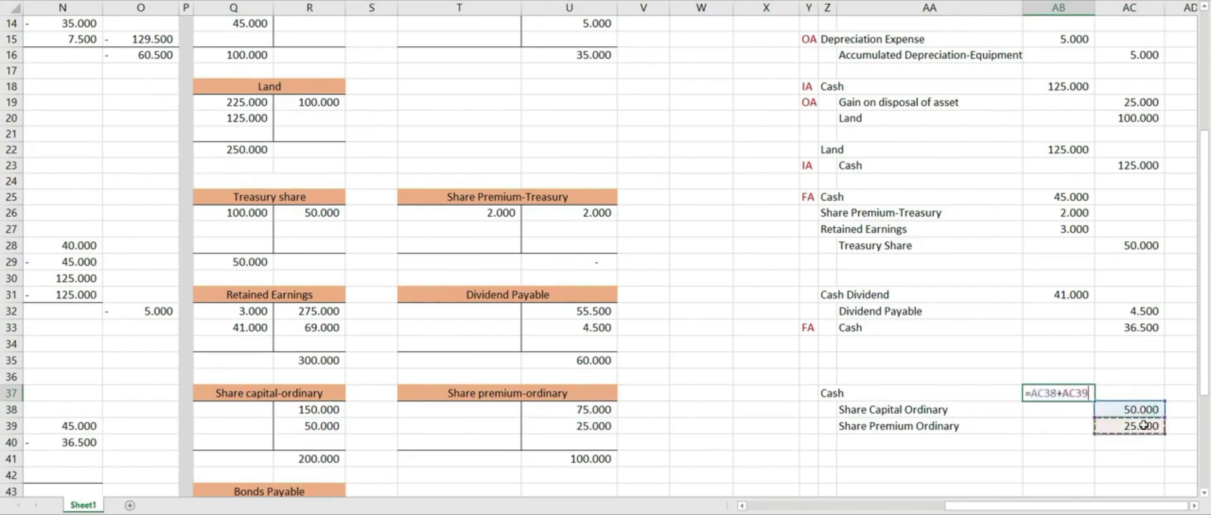
{"action": "key", "text": "Return"}
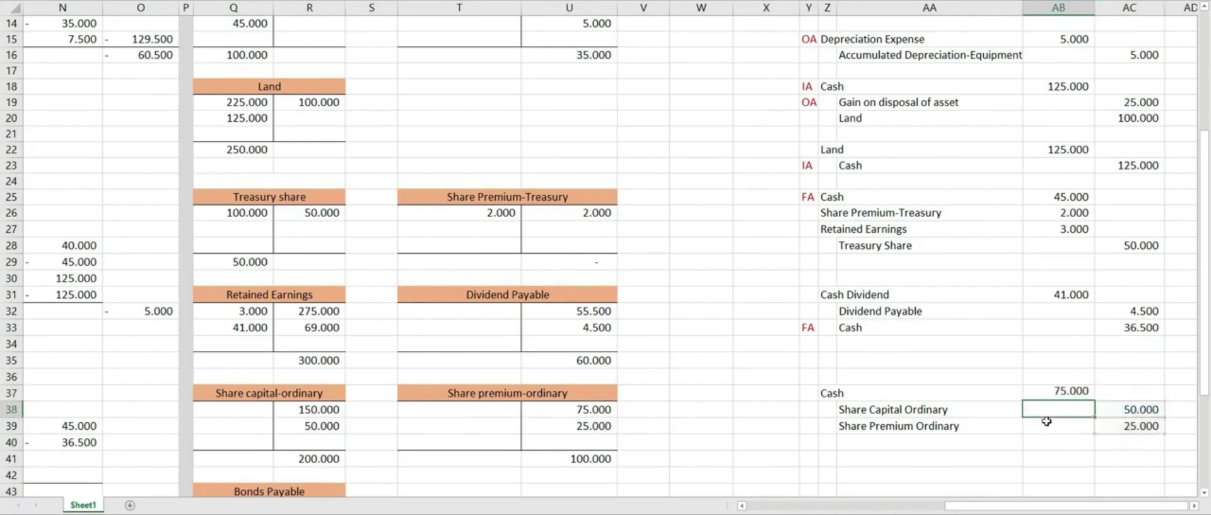
- Mark the share issuance entry's Cash line as FA in Y37 and return to the statement's financing activities section
{"action": "left_click", "coordinate": [810, 394]}
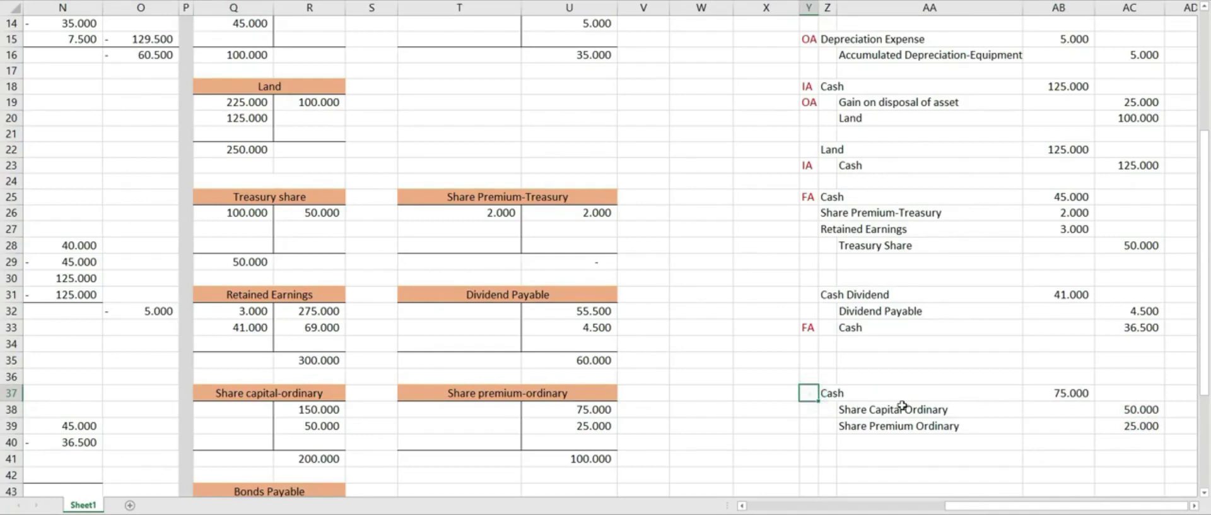
{"action": "type", "text": "FA"}
{"action": "left_click", "coordinate": [883, 423]}
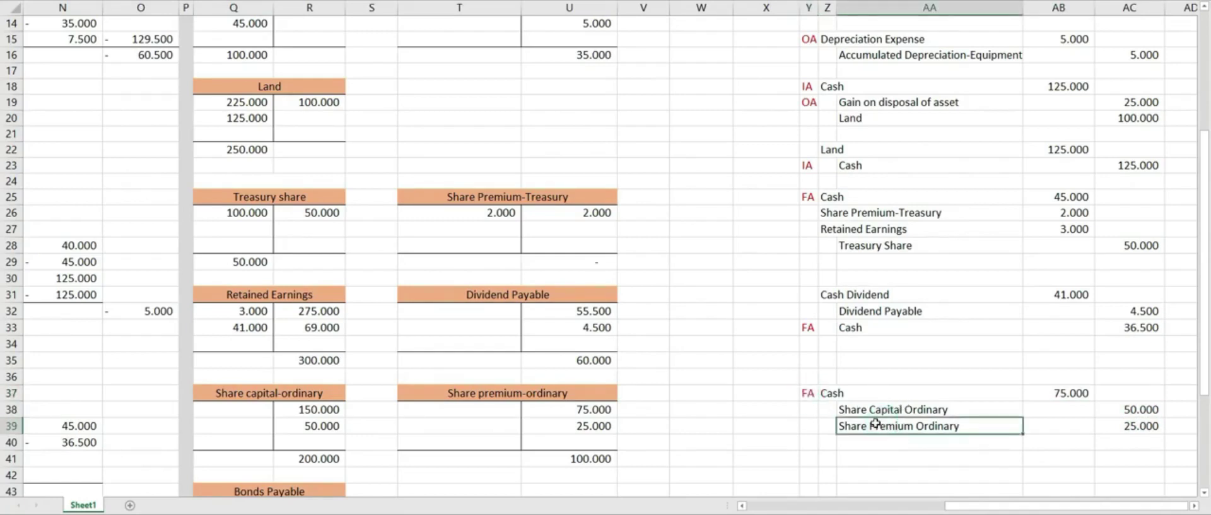
{"action": "scroll", "coordinate": [976, 495], "scroll_direction": "left", "scroll_amount": 5}
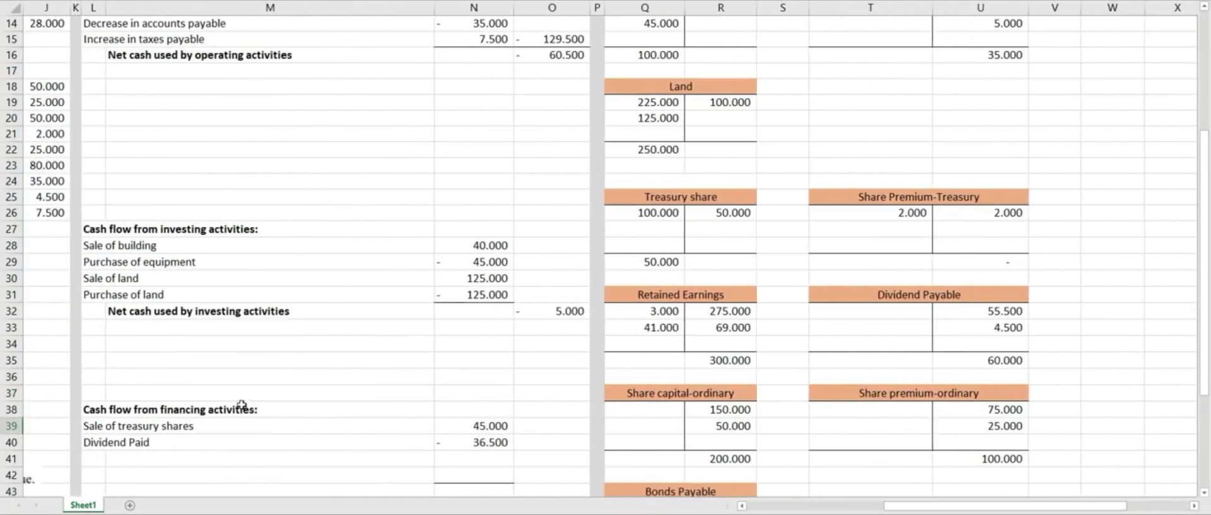
- Add the financing line "Issuance of ordinary shares" in L41 with 75.000 in N41
{"action": "scroll", "coordinate": [104, 412], "scroll_direction": "down", "scroll_amount": 1}
{"action": "left_click", "coordinate": [104, 412]}
{"action": "type", "text": "Issuance of ord"}
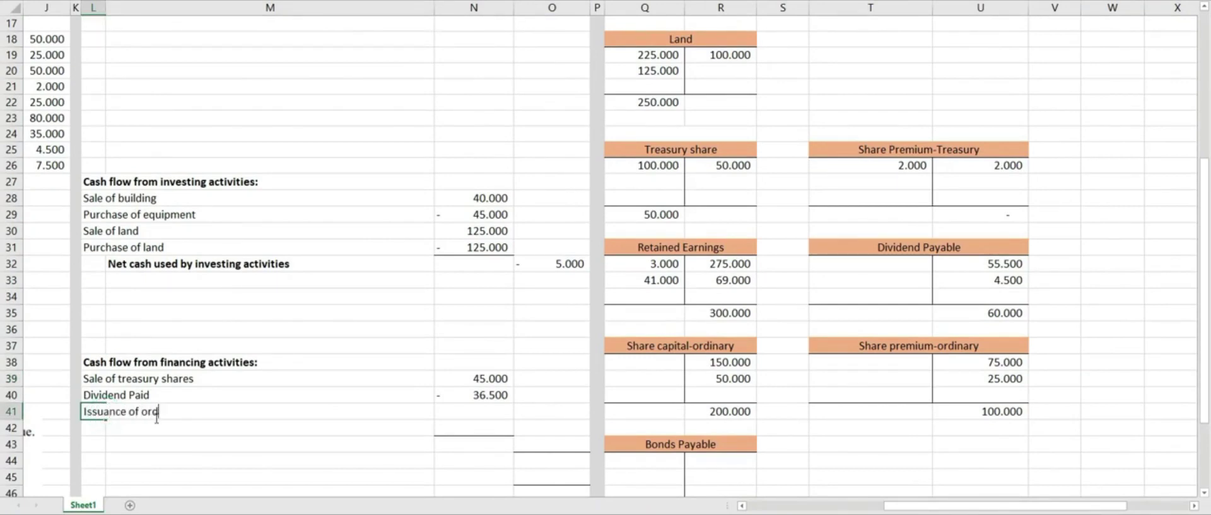
{"action": "type", "text": "inary shares"}
{"action": "key", "text": "Tab"}
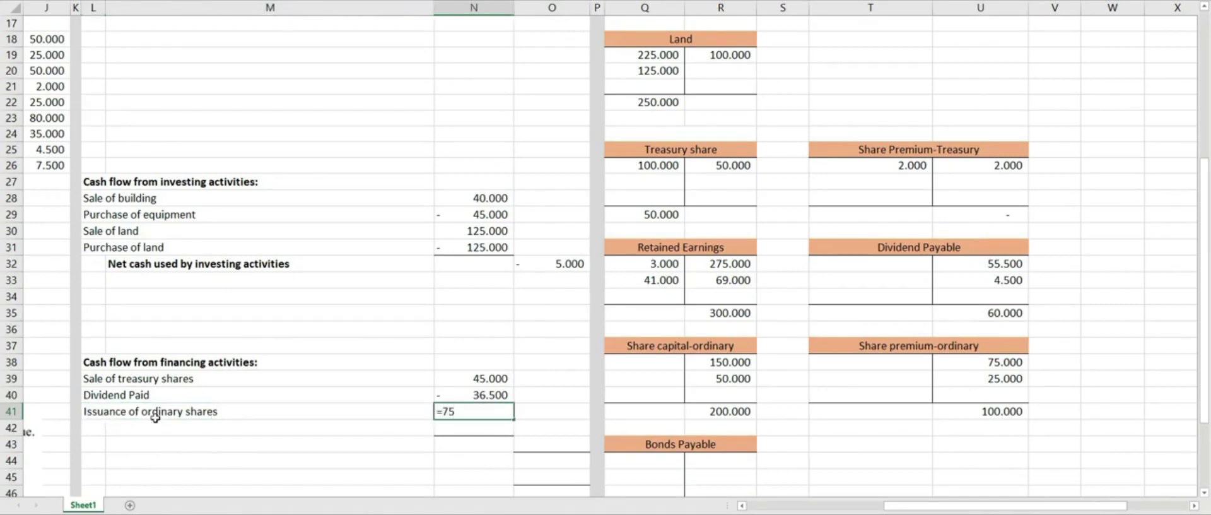
{"action": "key", "text": "Return"}
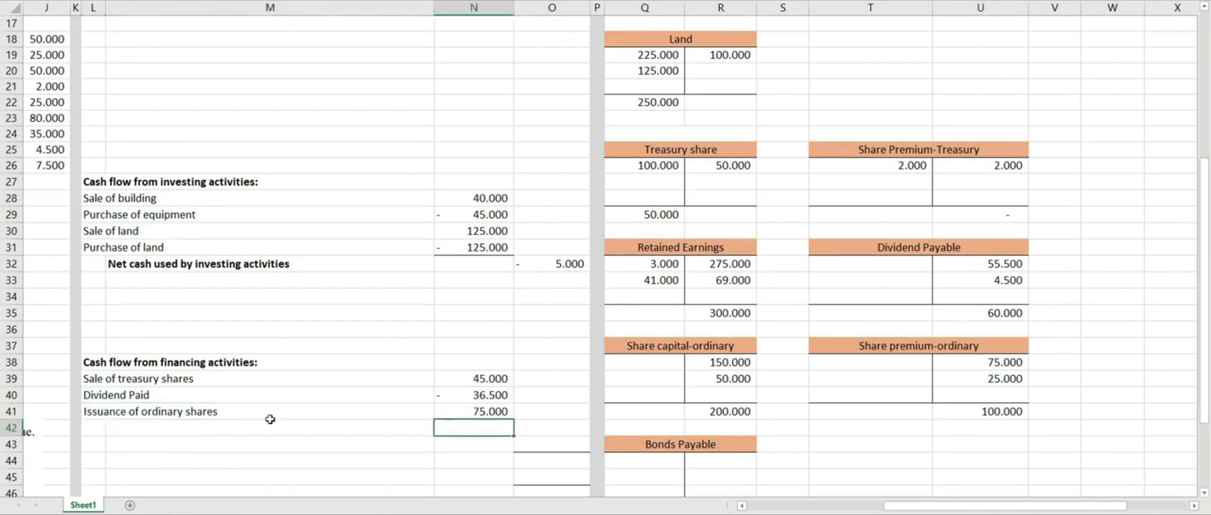
- Enter the Bonds Payable T-account's opening balance of 120.000 in R44 and ending balance of 200.000 in R47
{"action": "scroll", "coordinate": [270, 417], "scroll_direction": "down", "scroll_amount": 1}
{"action": "left_click", "coordinate": [97, 380]}
{"action": "left_click_drag", "start_coordinate": [921, 505], "coordinate": [785, 504]}
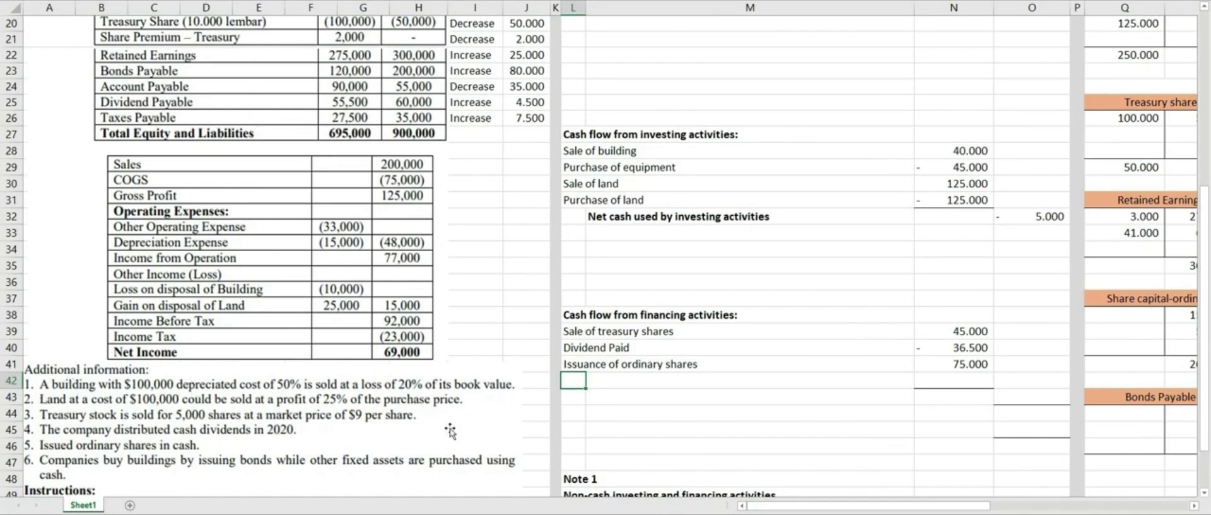
{"action": "scroll", "coordinate": [209, 416], "scroll_direction": "up", "scroll_amount": 1}
{"action": "scroll", "coordinate": [209, 397], "scroll_direction": "up", "scroll_amount": 1}
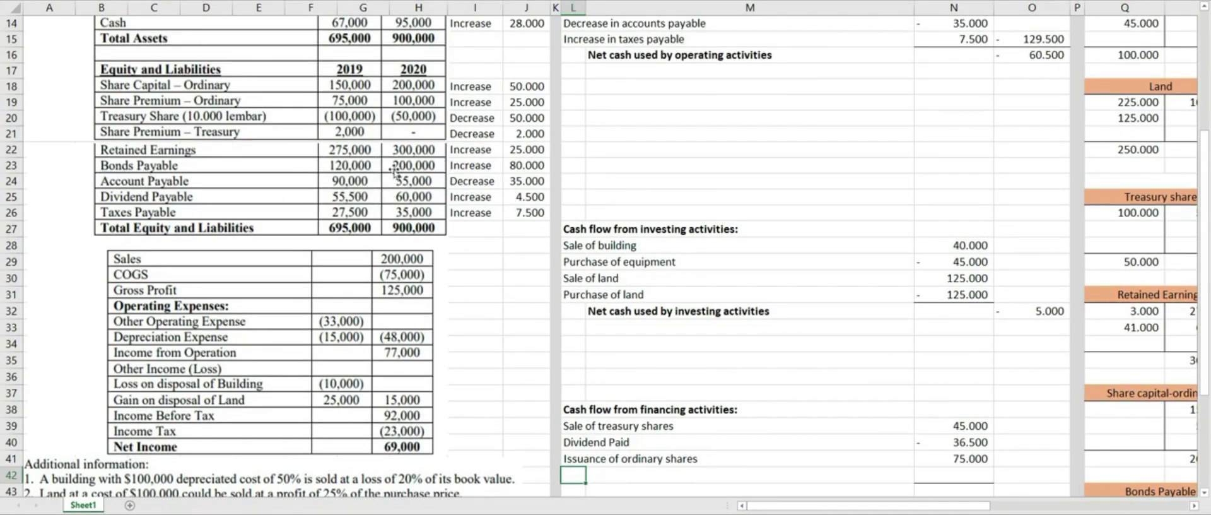
{"action": "left_click", "coordinate": [1158, 423]}
{"action": "scroll", "coordinate": [1158, 423], "scroll_direction": "right", "scroll_amount": 2}
{"action": "scroll", "coordinate": [1158, 423], "scroll_direction": "down", "scroll_amount": 3}
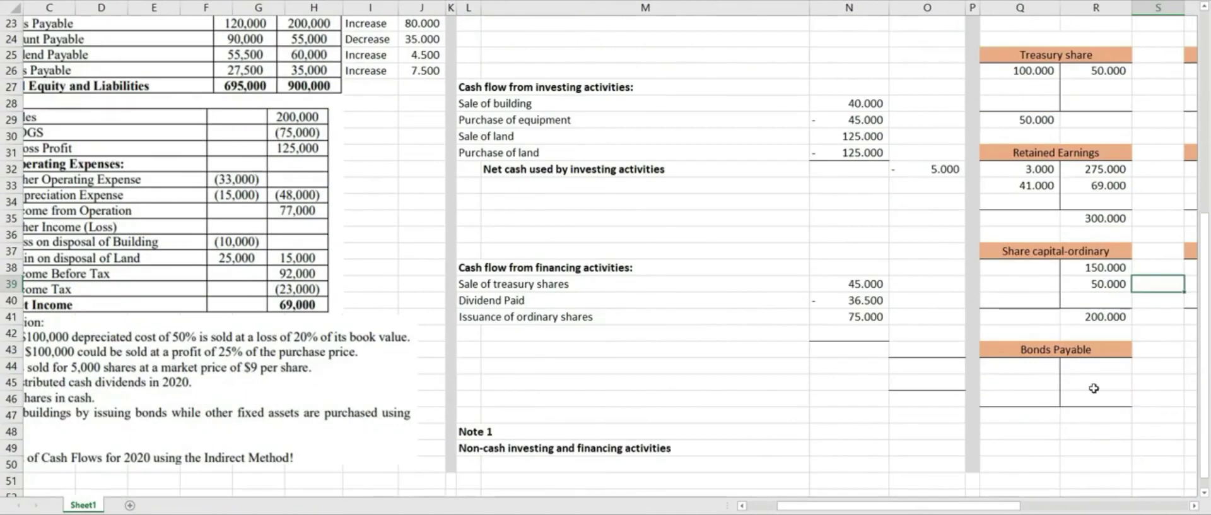
{"action": "left_click", "coordinate": [1099, 368]}
{"action": "type", "text": "120.0"}
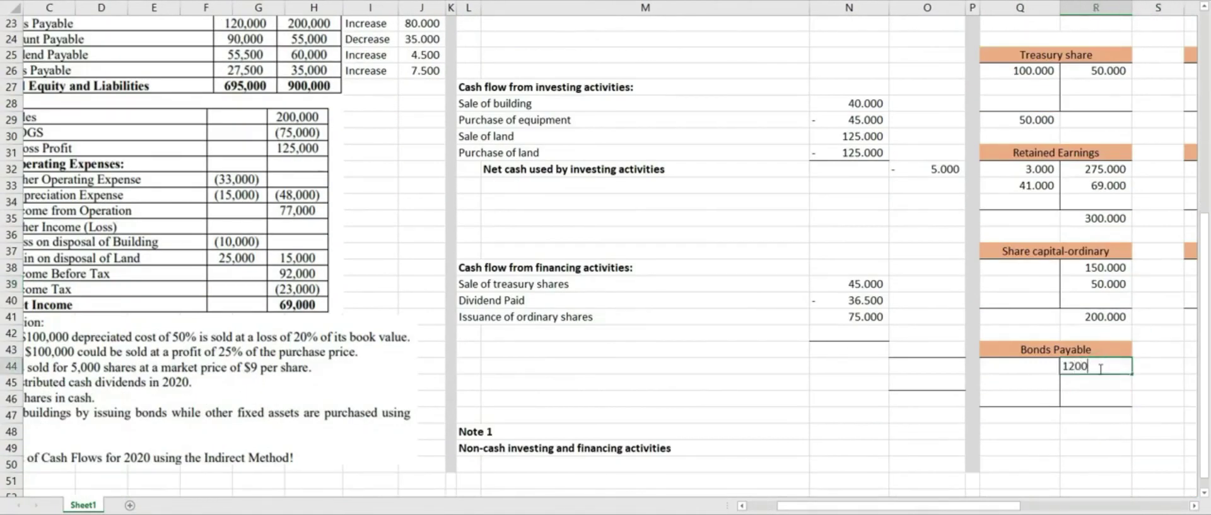
{"action": "type", "text": "00"}
{"action": "key", "text": "Return"}
{"action": "key", "text": "Return"}
{"action": "key", "text": "Return"}
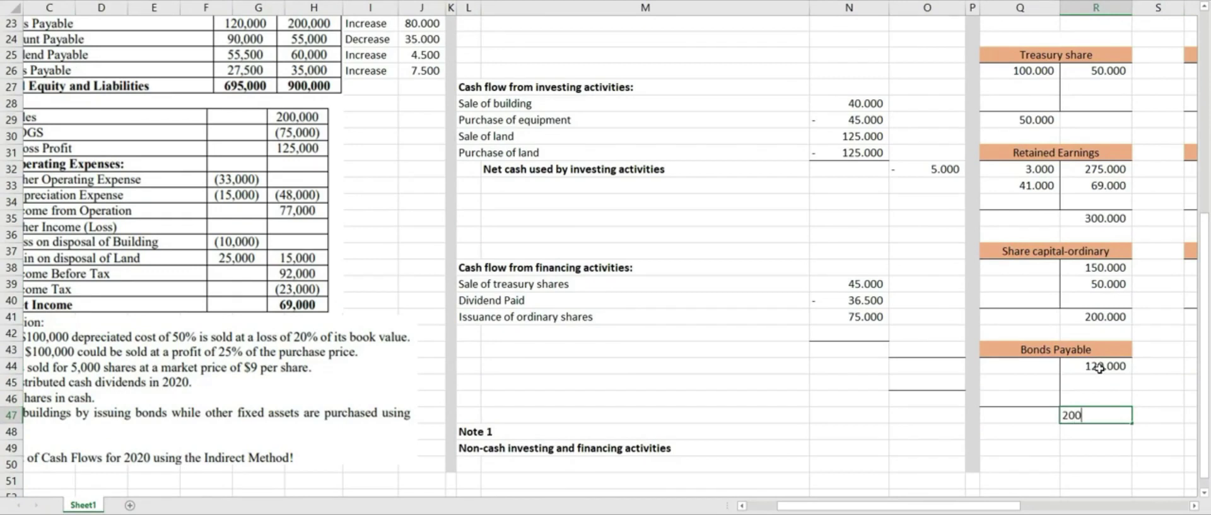
{"action": "key", "text": "Return"}
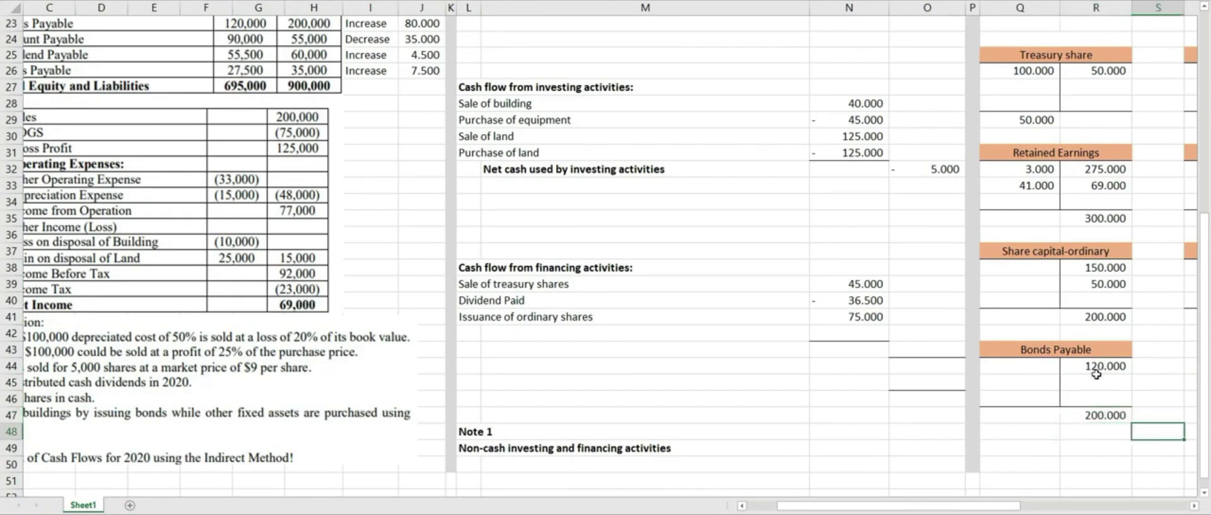
- Post the 70.000 bond credit from the building purchase journal entry to the Bonds Payable T-account in R45
{"action": "scroll", "coordinate": [896, 383], "scroll_direction": "right", "scroll_amount": 4}
{"action": "left_click", "coordinate": [896, 384]}
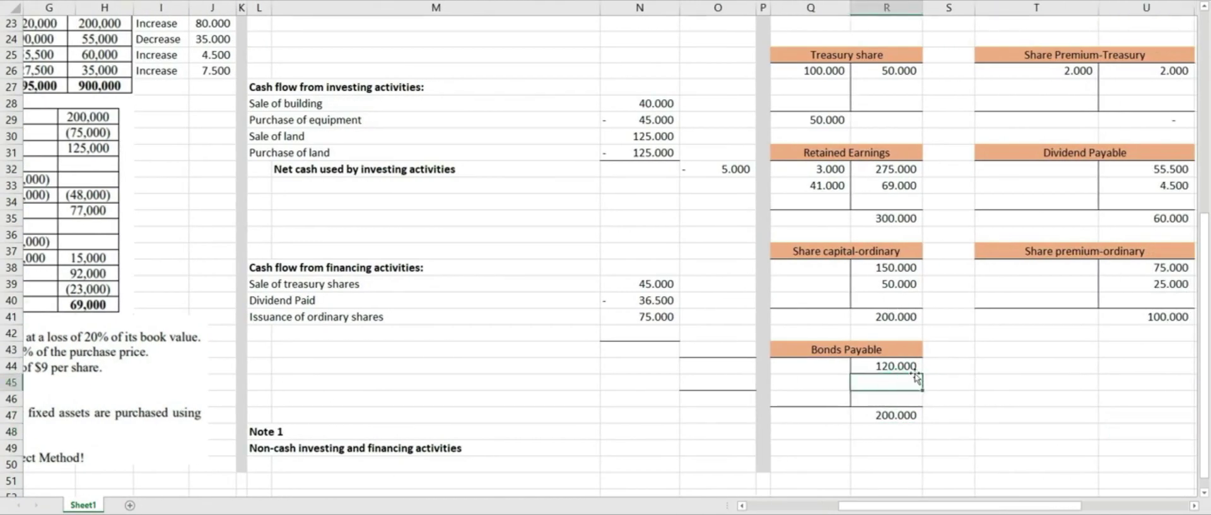
{"action": "left_click", "coordinate": [914, 367]}
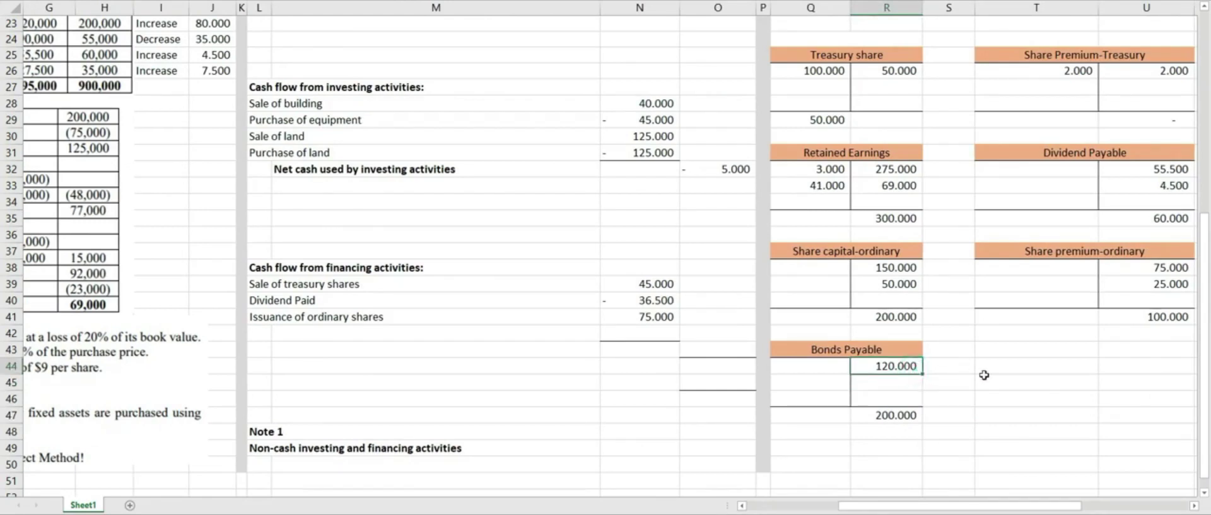
{"action": "scroll", "coordinate": [1104, 407], "scroll_direction": "up", "scroll_amount": 7}
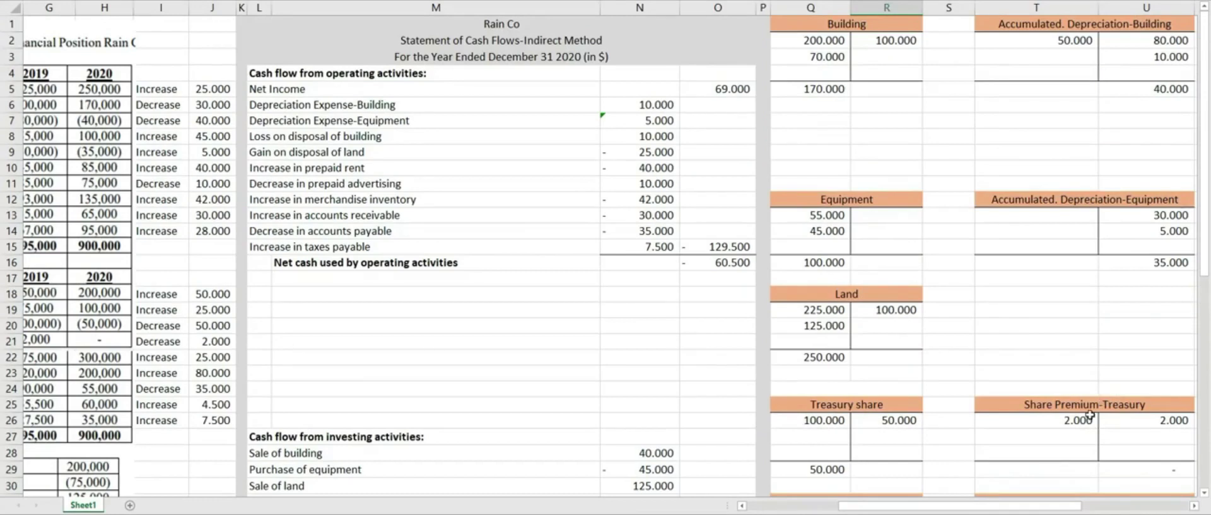
{"action": "left_click_drag", "start_coordinate": [1052, 507], "coordinate": [1174, 502]}
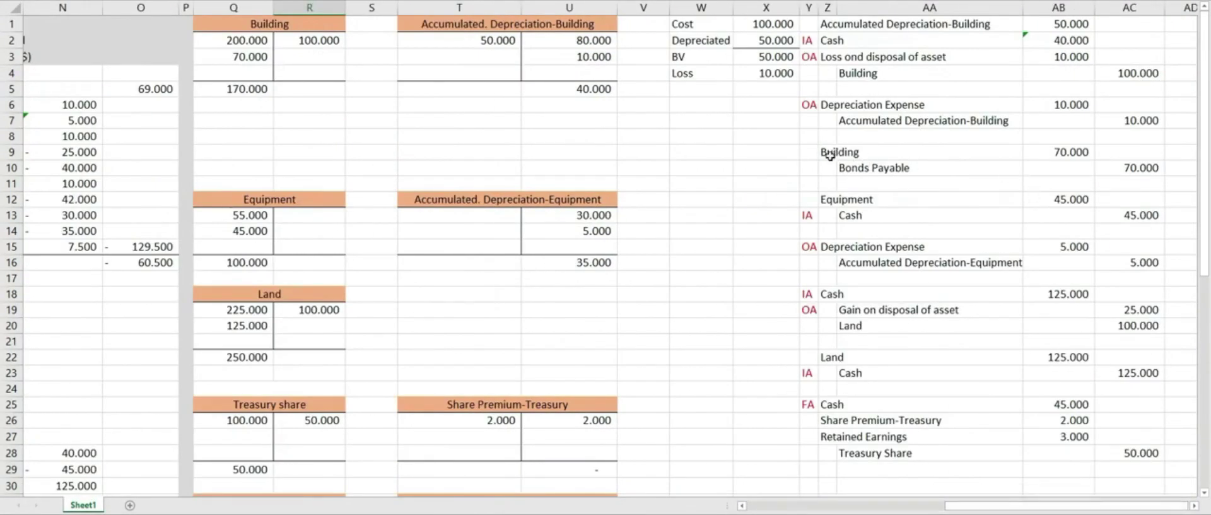
{"action": "left_click_drag", "start_coordinate": [1023, 505], "coordinate": [992, 505]}
{"action": "scroll", "coordinate": [668, 267], "scroll_direction": "down", "scroll_amount": 10}
{"action": "left_click", "coordinate": [676, 253]}
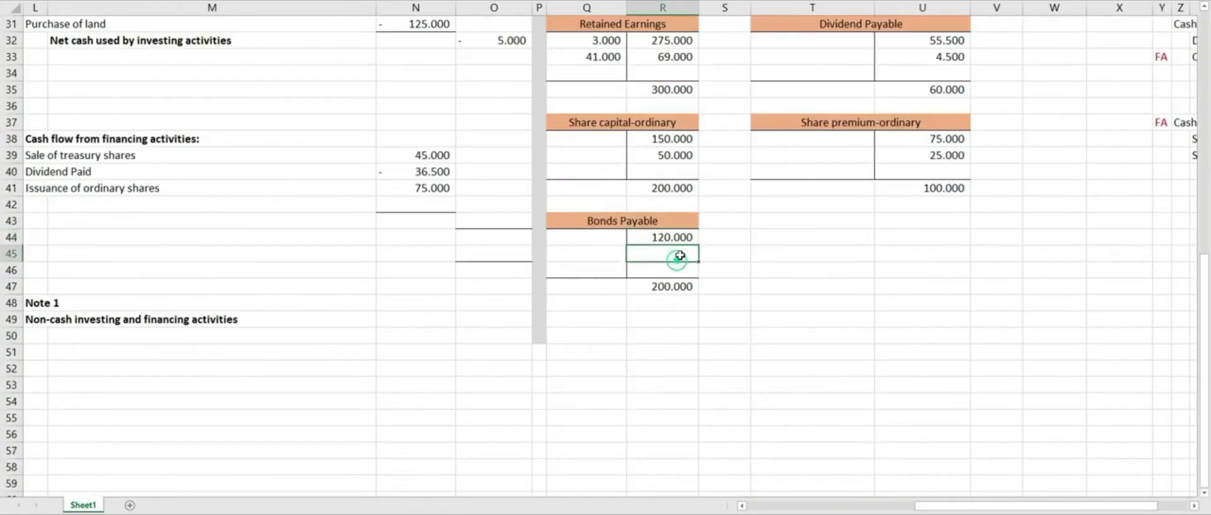
{"action": "type", "text": "70000"}
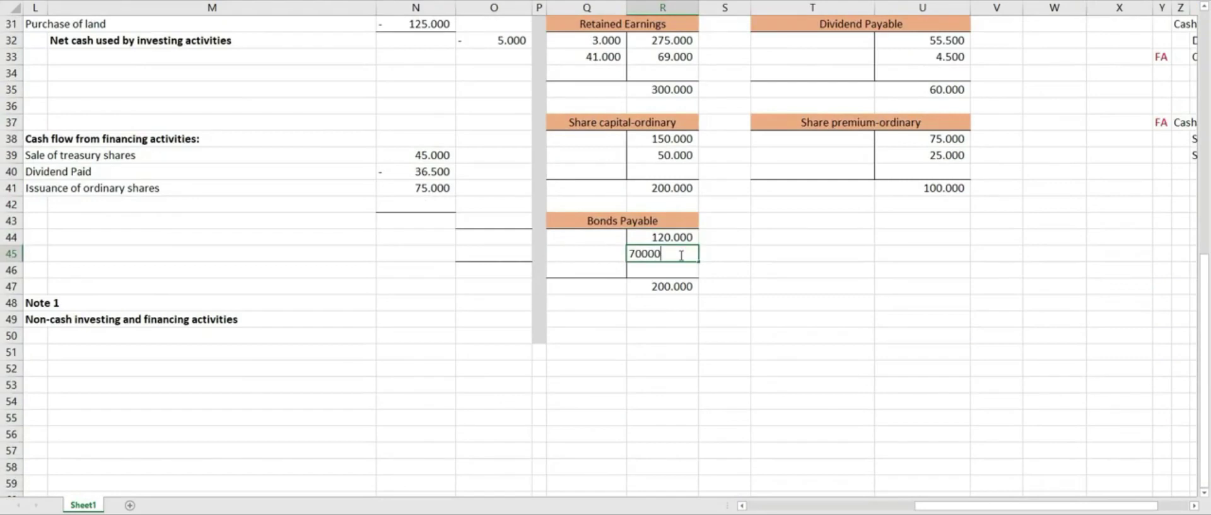
{"action": "key", "text": "Return"}
{"action": "left_click", "coordinate": [681, 253]}
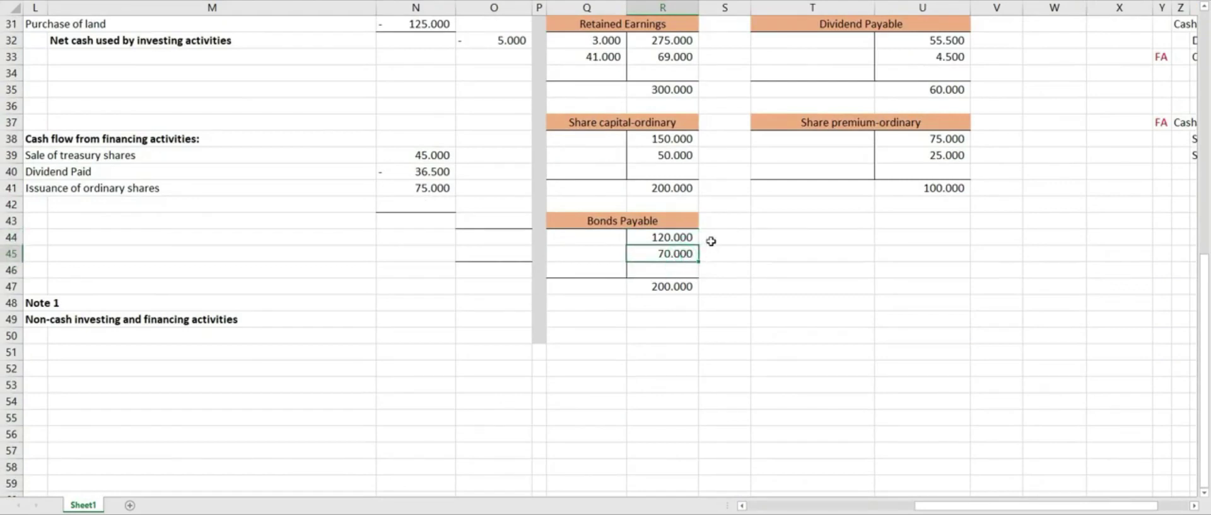
- Enter the remaining 10.000 bond issuance as a credit in R46 of the Bonds Payable T-account
{"action": "left_click", "coordinate": [686, 286]}
{"action": "left_click", "coordinate": [687, 271]}
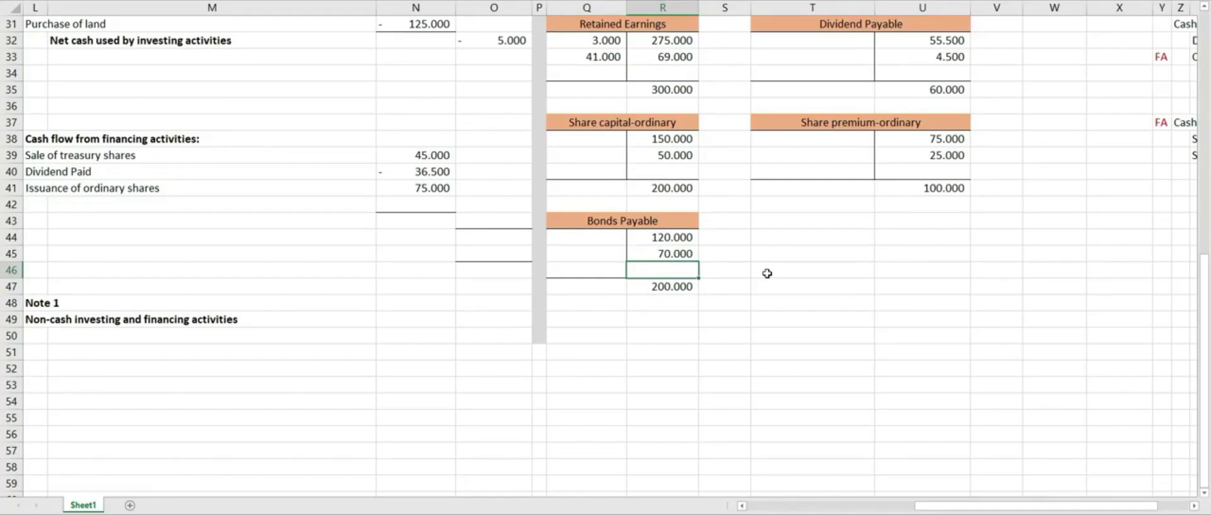
{"action": "key", "text": "Return"}
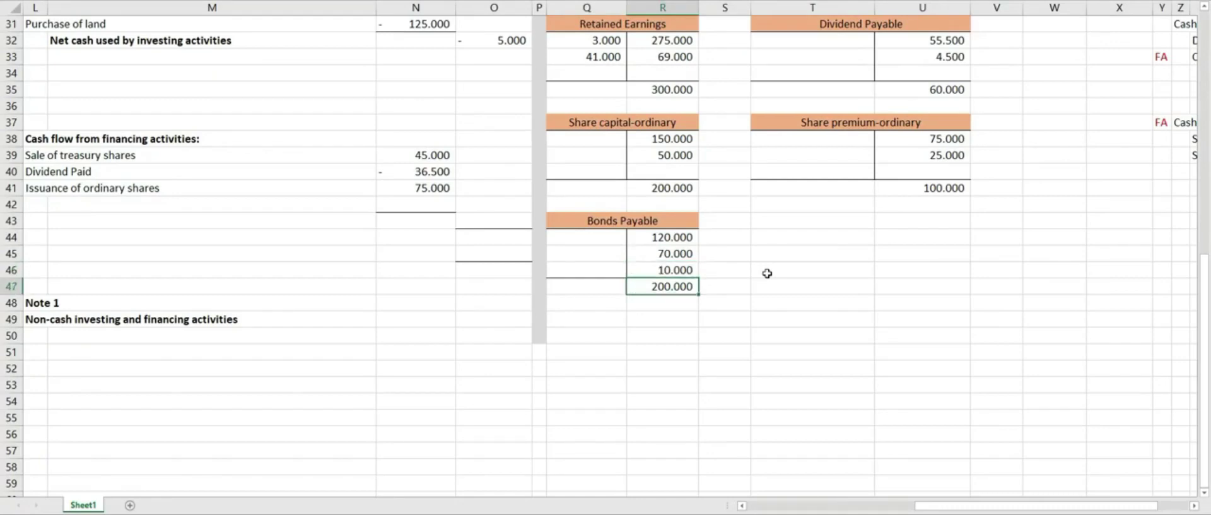
- Start the bond issuance journal entry with Cash in Z43 and Bonds Payable in AA44
{"action": "left_click", "coordinate": [674, 272]}
{"action": "key", "text": "Right"}
{"action": "key", "text": "Right"}
{"action": "key", "text": "Right"}
{"action": "key", "text": "Right"}
{"action": "key", "text": "Right"}
{"action": "key", "text": "Right"}
{"action": "key", "text": "Right"}
{"action": "key", "text": "Right"}
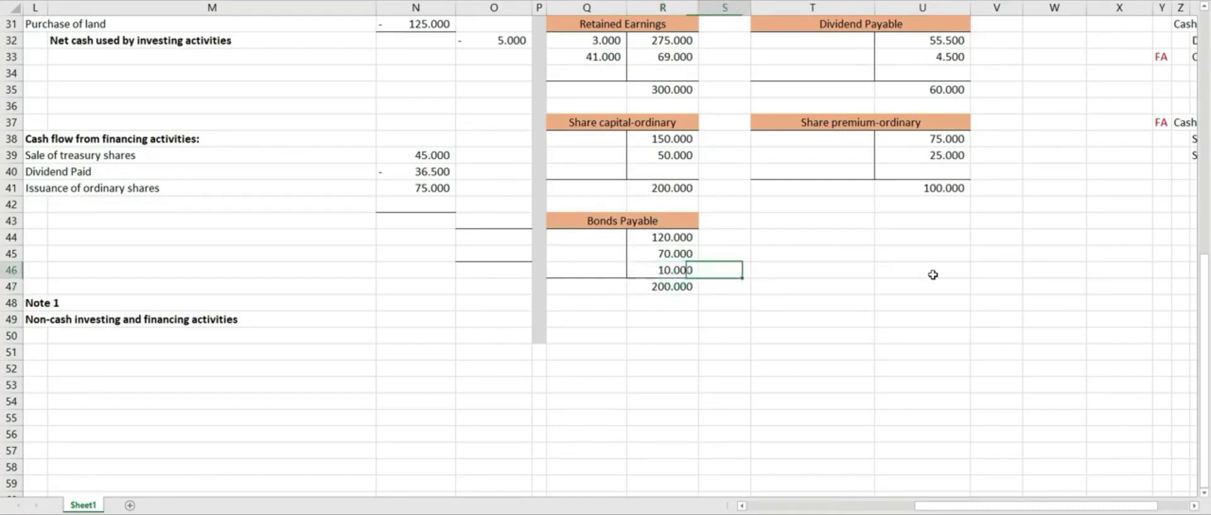
{"action": "key", "text": "Right"}
{"action": "left_click", "coordinate": [827, 220]}
{"action": "type", "text": "Cas"}
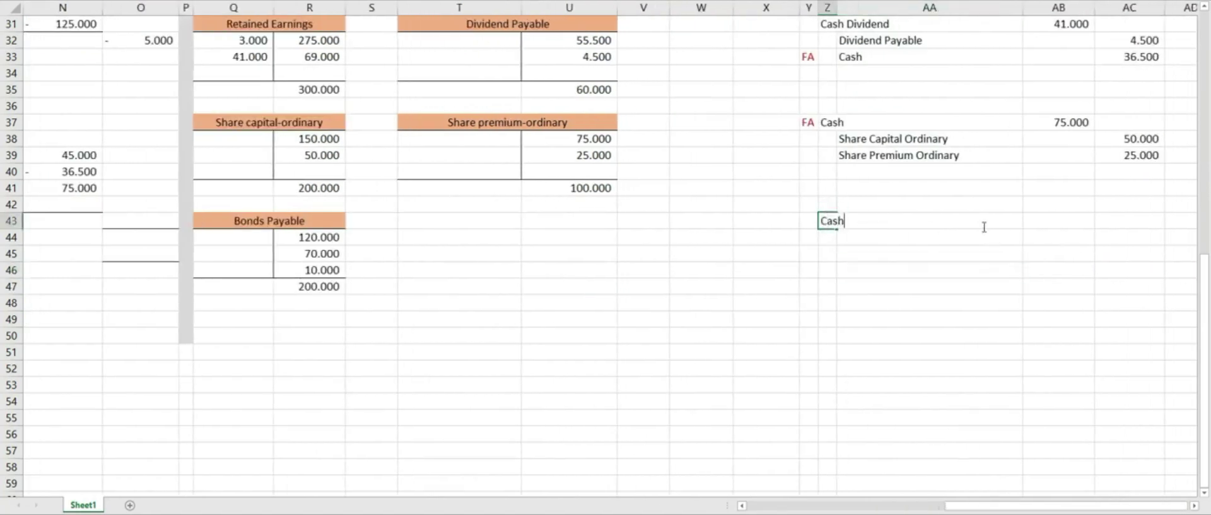
{"action": "left_click", "coordinate": [983, 227]}
{"action": "type", "text": "Bonds Payable"}
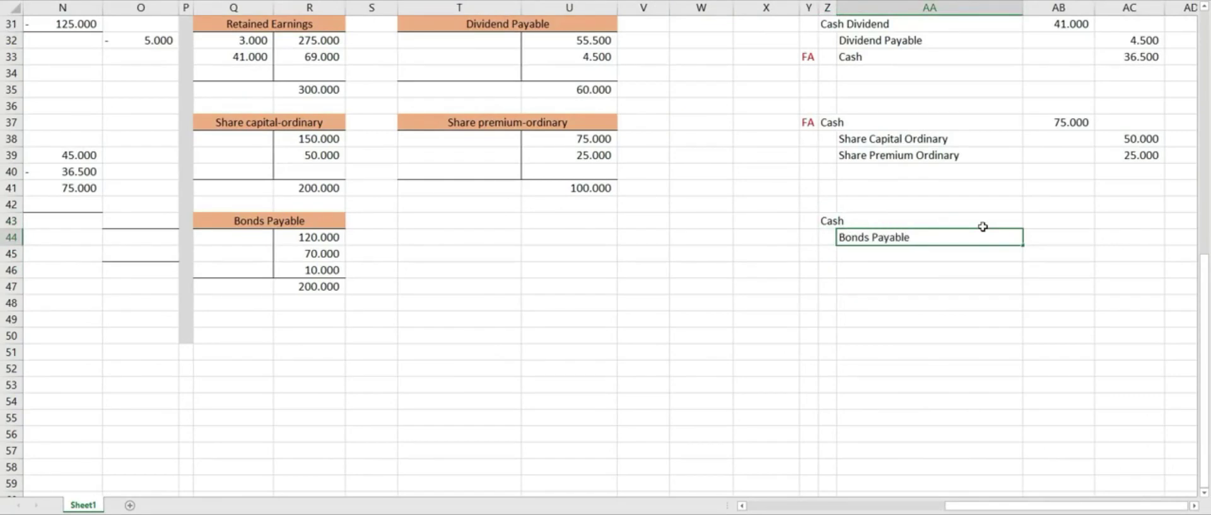
- Enter 10.000 as the Cash debit in AB43 and Bonds Payable credit in AC44, and mark the Cash line FA in Y43
{"action": "key", "text": "Tab"}
{"action": "key", "text": "Up"}
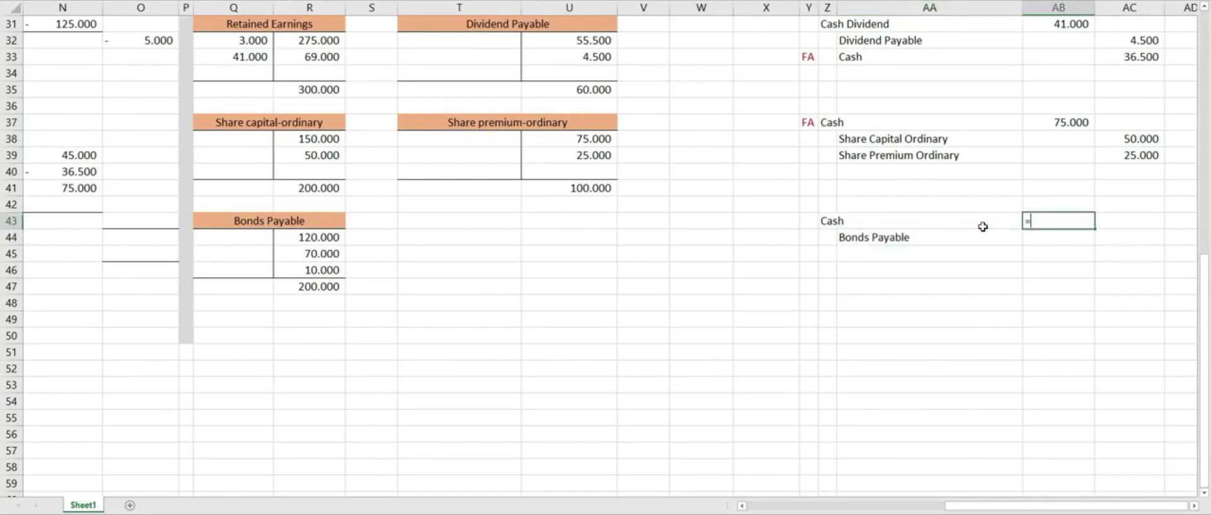
{"action": "key", "text": "Return"}
{"action": "key", "text": "Right"}
{"action": "type", "text": "=10000"}
{"action": "key", "text": "Return"}
{"action": "left_click", "coordinate": [808, 221]}
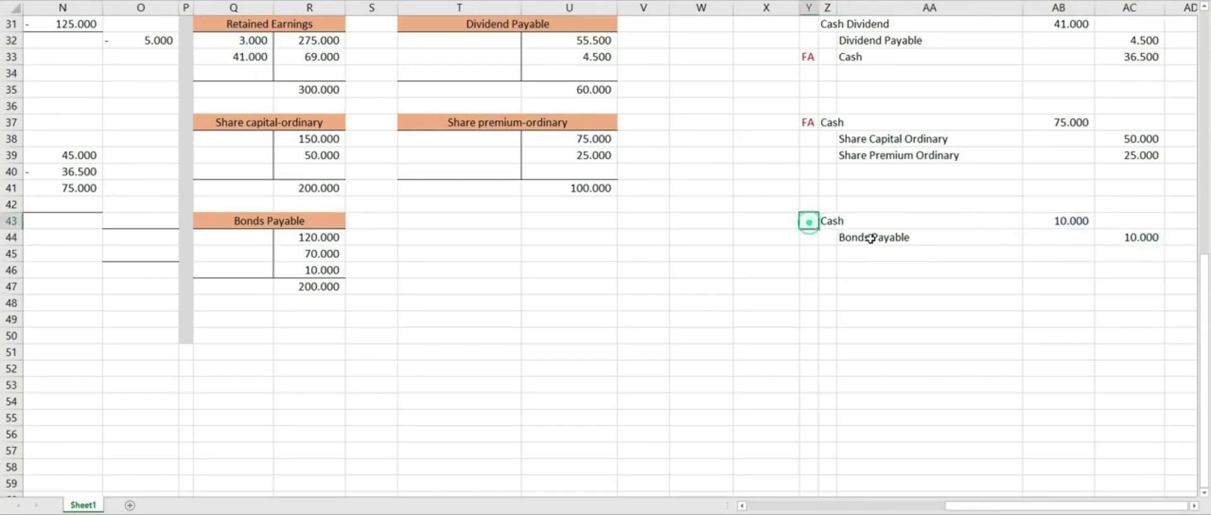
{"action": "type", "text": "FA"}
- Add the financing line "Issuance of bonds payable" in L42 with 10.000 in N42
{"action": "left_click_drag", "start_coordinate": [1018, 509], "coordinate": [943, 509]}
{"action": "left_click", "coordinate": [150, 203]}
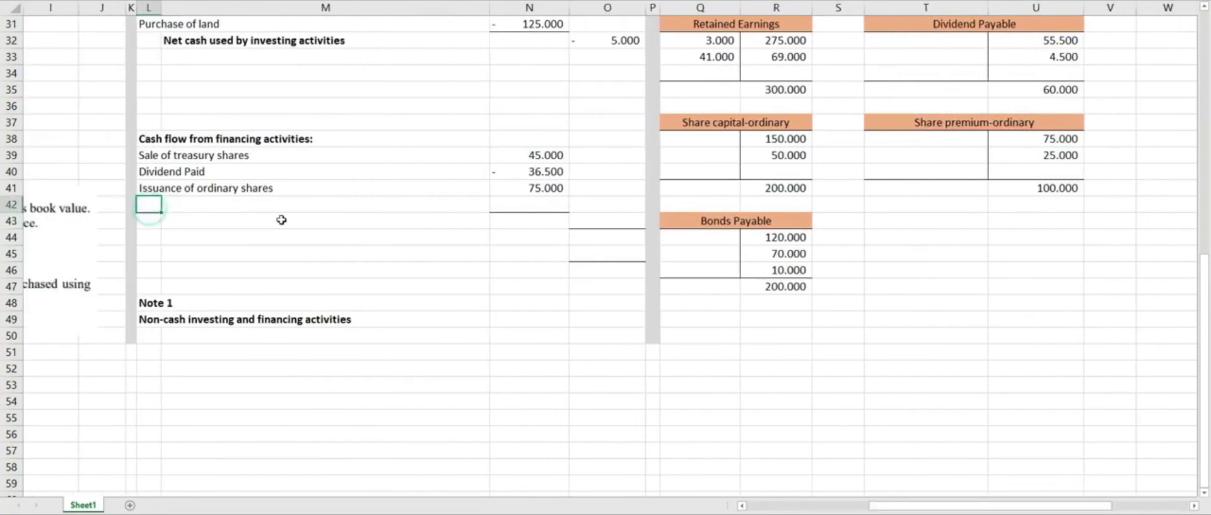
{"action": "type", "text": "Issuance of bonds payable"}
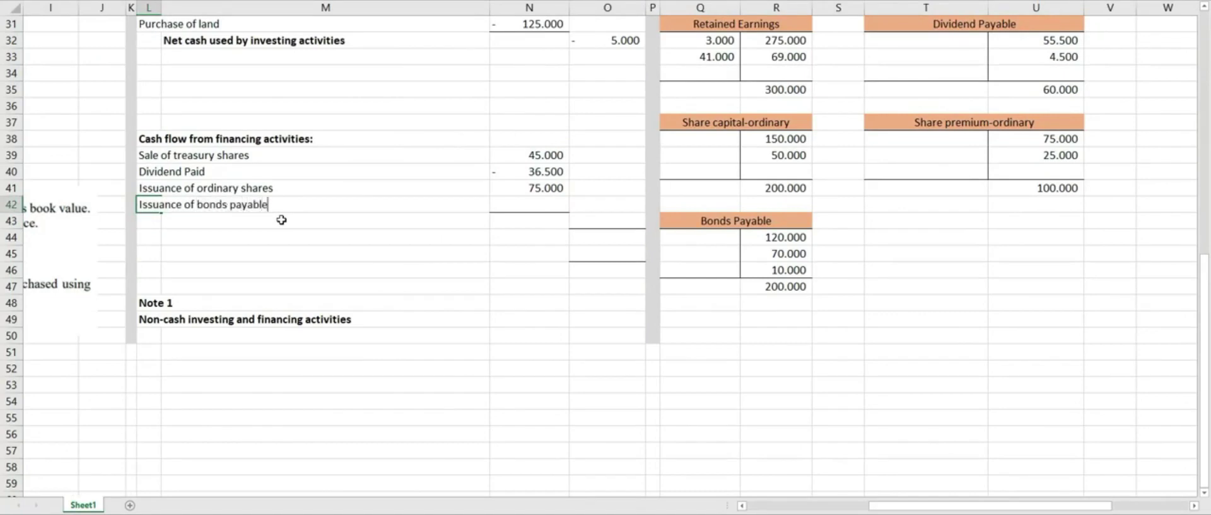
{"action": "left_click", "coordinate": [520, 204]}
{"action": "type", "text": "=10"}
{"action": "key", "text": "Return"}
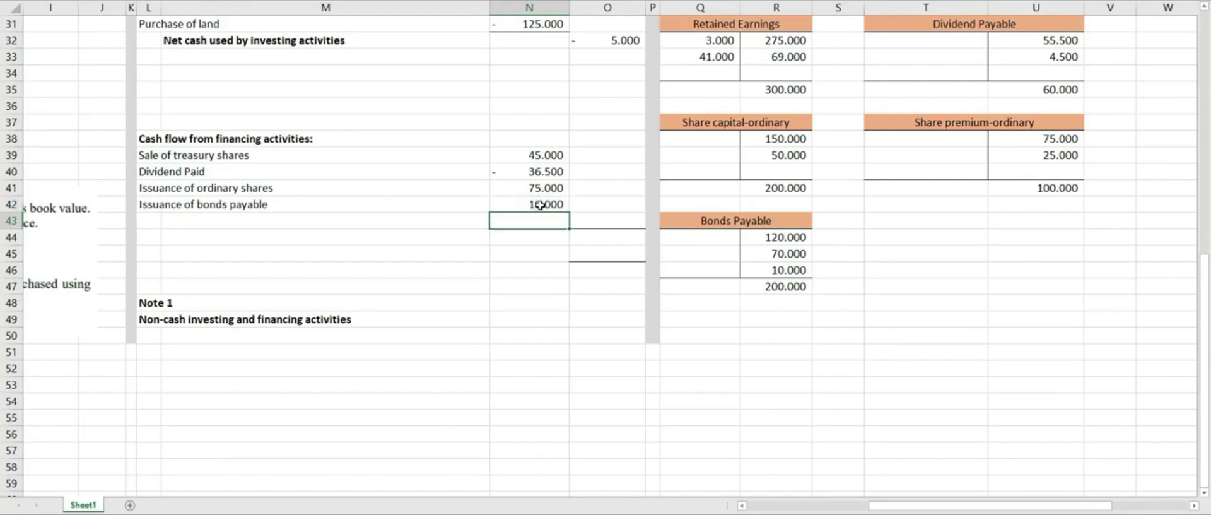
- Calculate the financing activities total in O43 with the formula =N39+N40+N41+N42
{"action": "left_click", "coordinate": [567, 283]}
{"action": "left_click", "coordinate": [242, 138]}
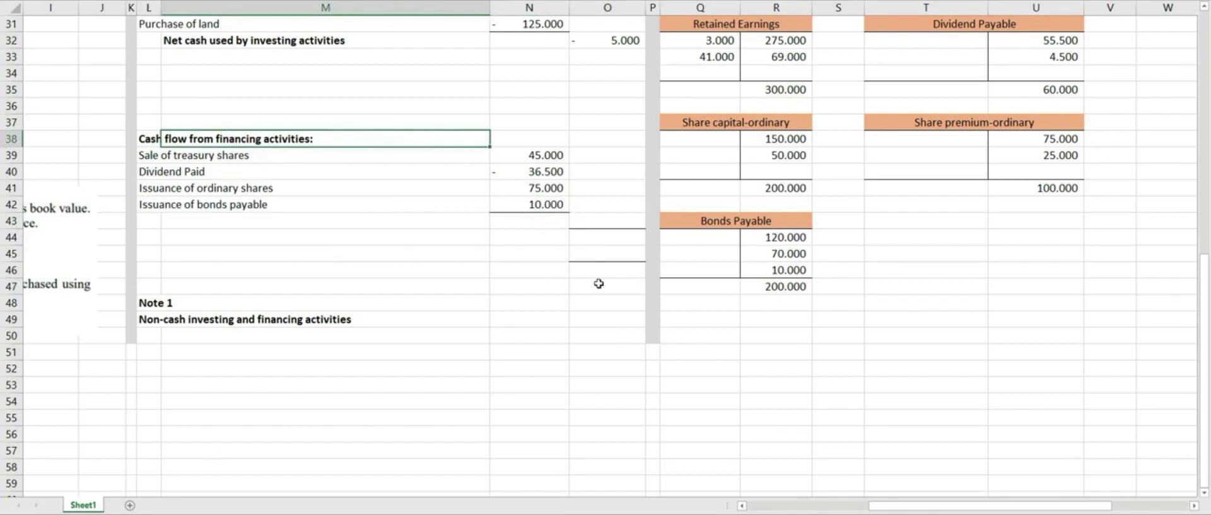
{"action": "left_click", "coordinate": [598, 222]}
{"action": "type", "text": "="}
{"action": "left_click", "coordinate": [546, 157]}
{"action": "type", "text": "+"}
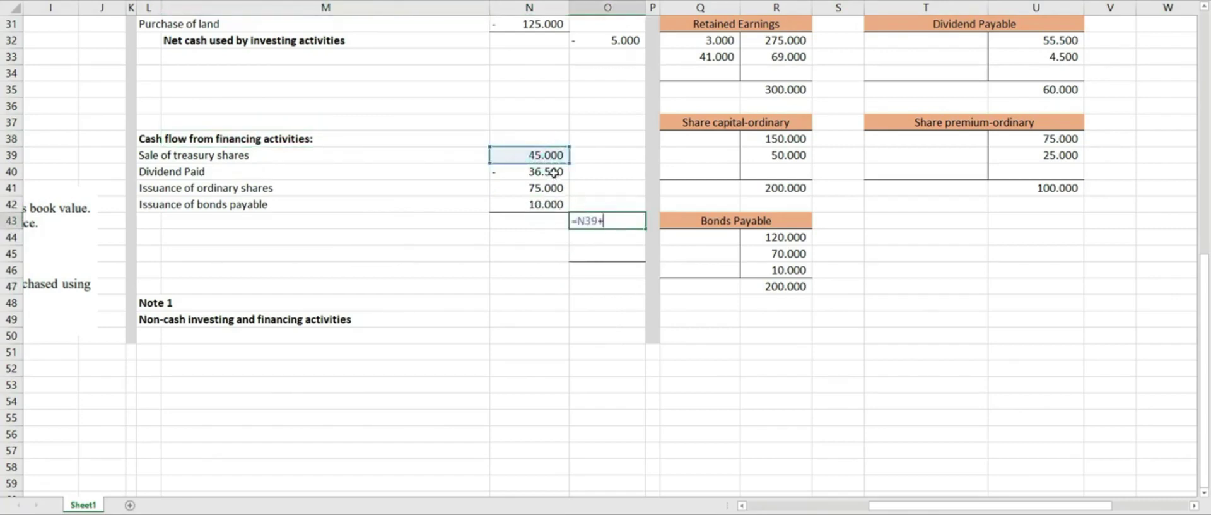
{"action": "left_click", "coordinate": [551, 171]}
{"action": "type", "text": "+"}
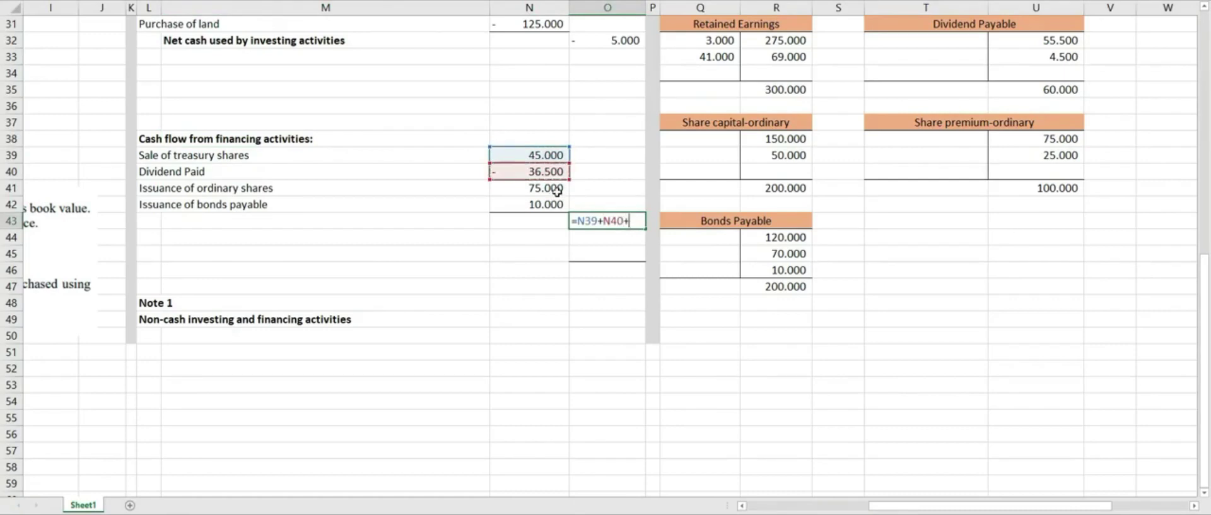
{"action": "left_click", "coordinate": [556, 189]}
{"action": "type", "text": "+"}
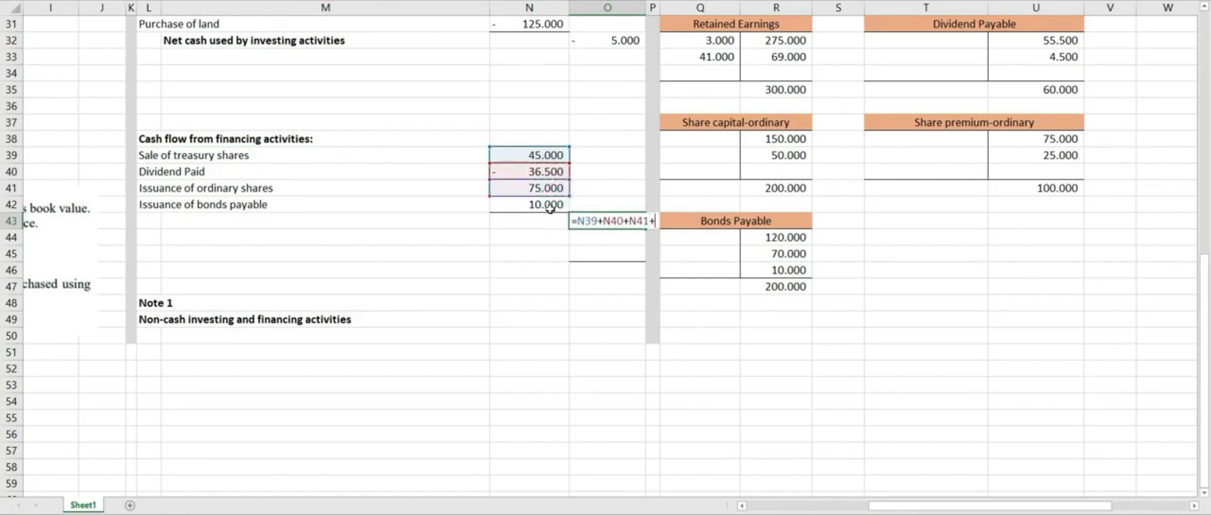
{"action": "left_click", "coordinate": [550, 203]}
{"action": "key", "text": "Return"}
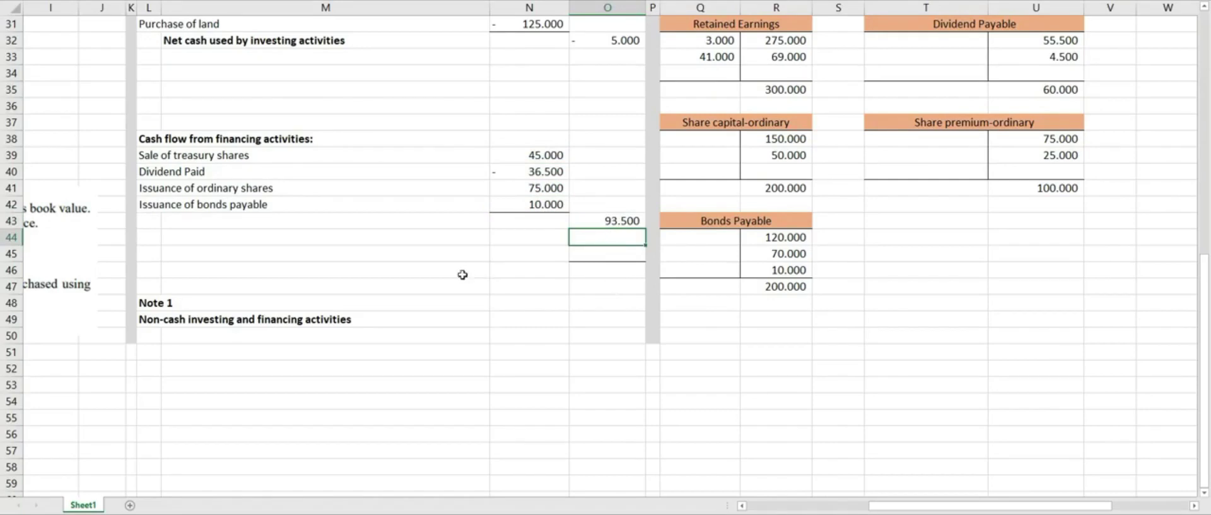
- Label the financing total "Net cash provided by financing activities" in M43
{"action": "left_click", "coordinate": [568, 289]}
{"action": "left_click", "coordinate": [305, 219]}
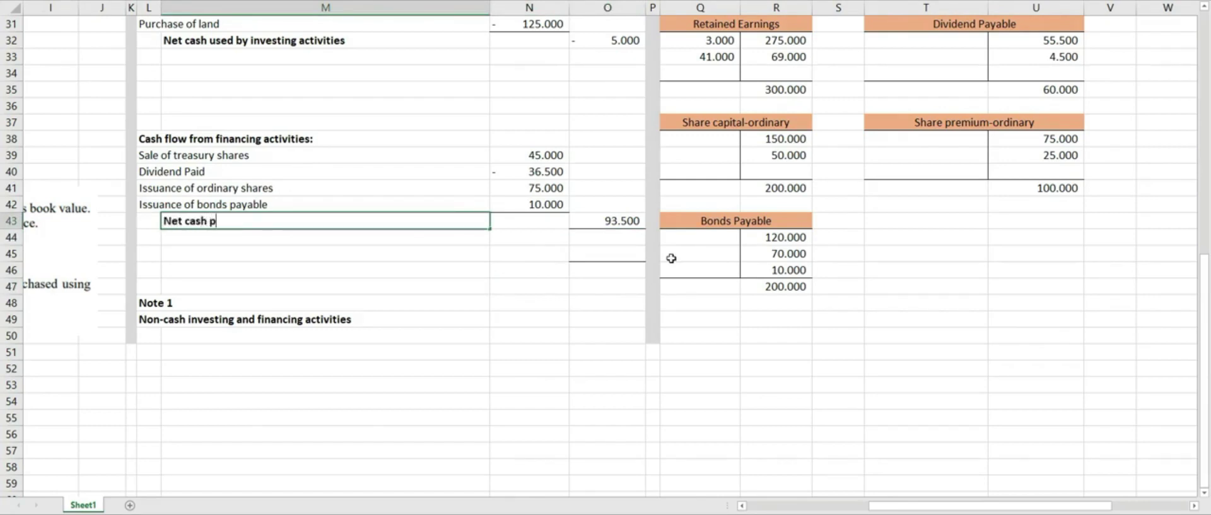
{"action": "type", "text": "financing aciti"}
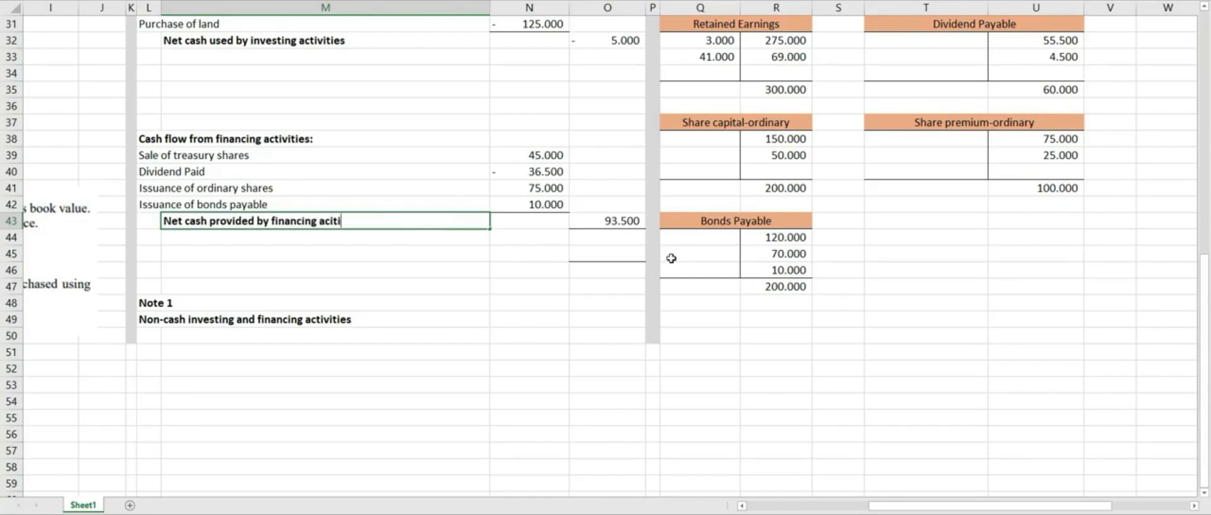
{"action": "key", "text": "Down"}
{"action": "scroll", "coordinate": [543, 300], "scroll_direction": "up", "scroll_amount": 5}
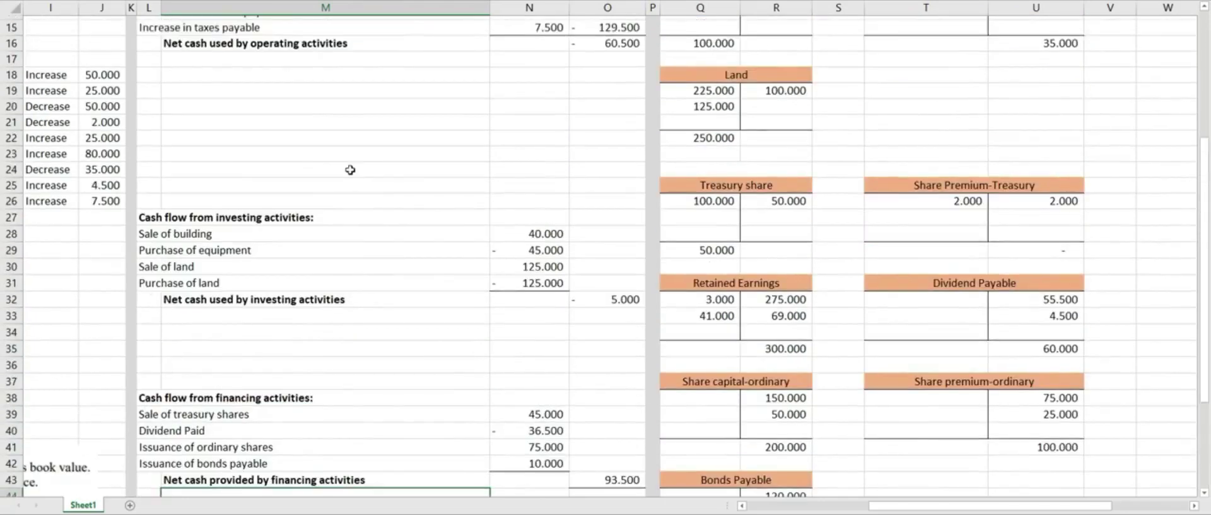
{"action": "scroll", "coordinate": [328, 158], "scroll_direction": "up", "scroll_amount": 2}
{"action": "scroll", "coordinate": [293, 283], "scroll_direction": "down", "scroll_amount": 2}
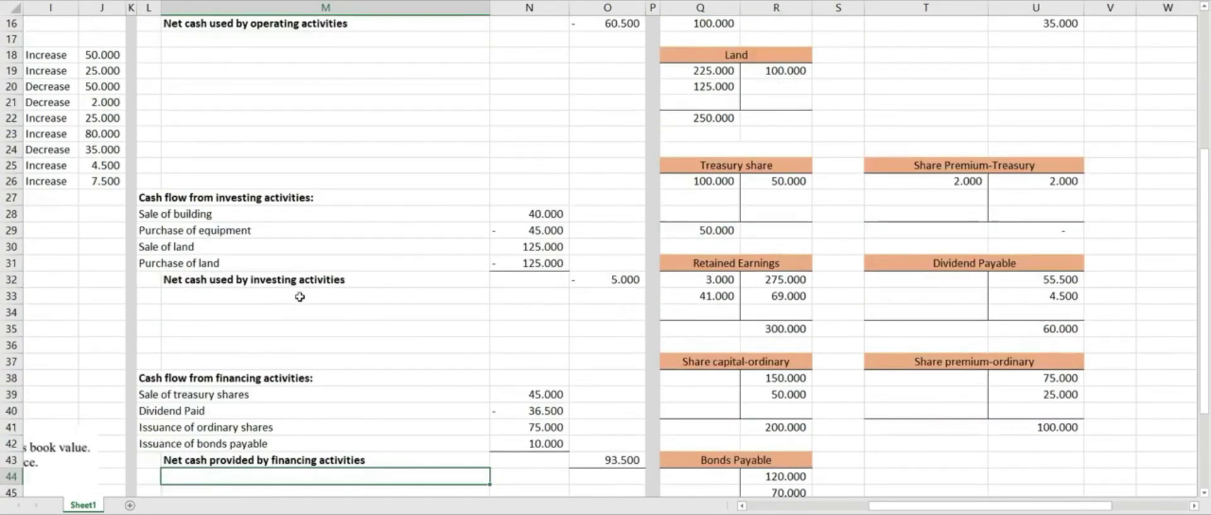
- Calculate the net change in cash in O44 with the formula =O16+O32+O43
{"action": "scroll", "coordinate": [606, 382], "scroll_direction": "up", "scroll_amount": 2}
{"action": "scroll", "coordinate": [609, 391], "scroll_direction": "down", "scroll_amount": 3}
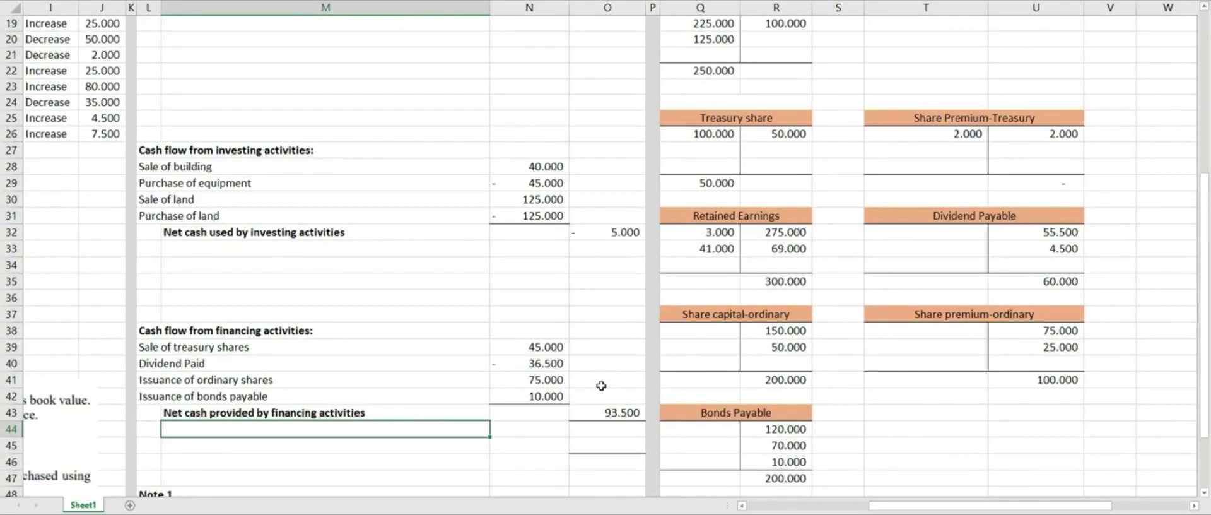
{"action": "left_click", "coordinate": [618, 431]}
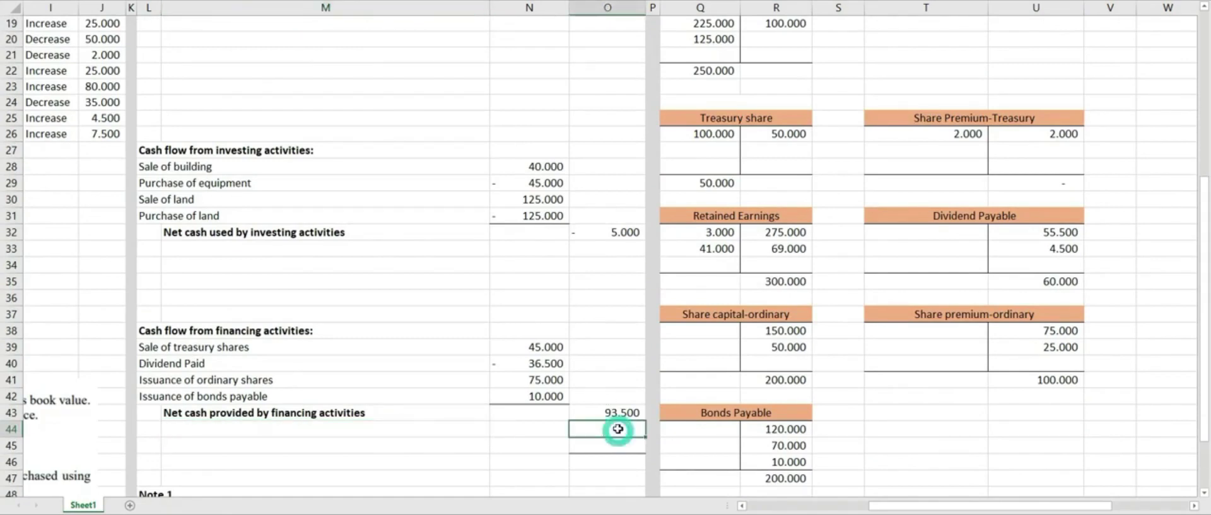
{"action": "scroll", "coordinate": [593, 208], "scroll_direction": "up", "scroll_amount": 4}
{"action": "left_click", "coordinate": [617, 166]}
{"action": "scroll", "coordinate": [615, 303], "scroll_direction": "down", "scroll_amount": 2}
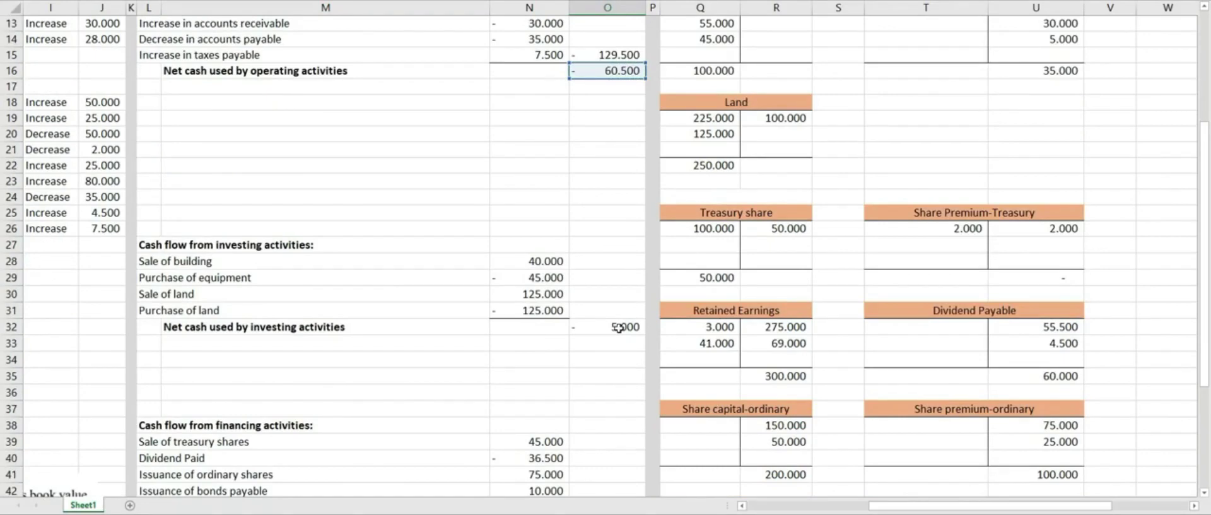
{"action": "type", "text": "+"}
{"action": "left_click", "coordinate": [618, 327]}
{"action": "scroll", "coordinate": [618, 327], "scroll_direction": "down", "scroll_amount": 3}
{"action": "type", "text": "+"}
{"action": "left_click", "coordinate": [625, 366]}
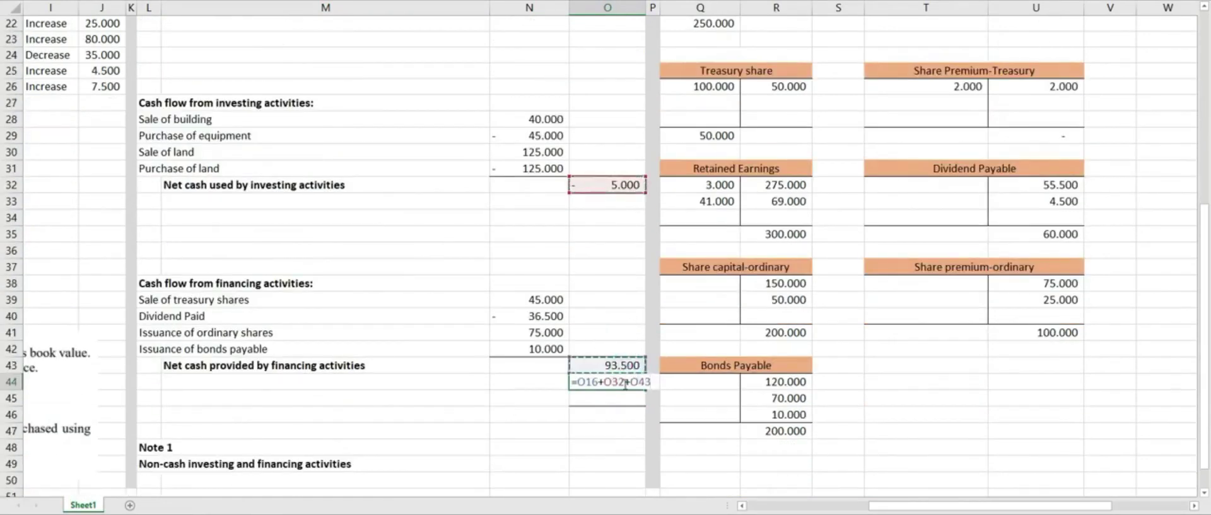
{"action": "key", "text": "Return"}
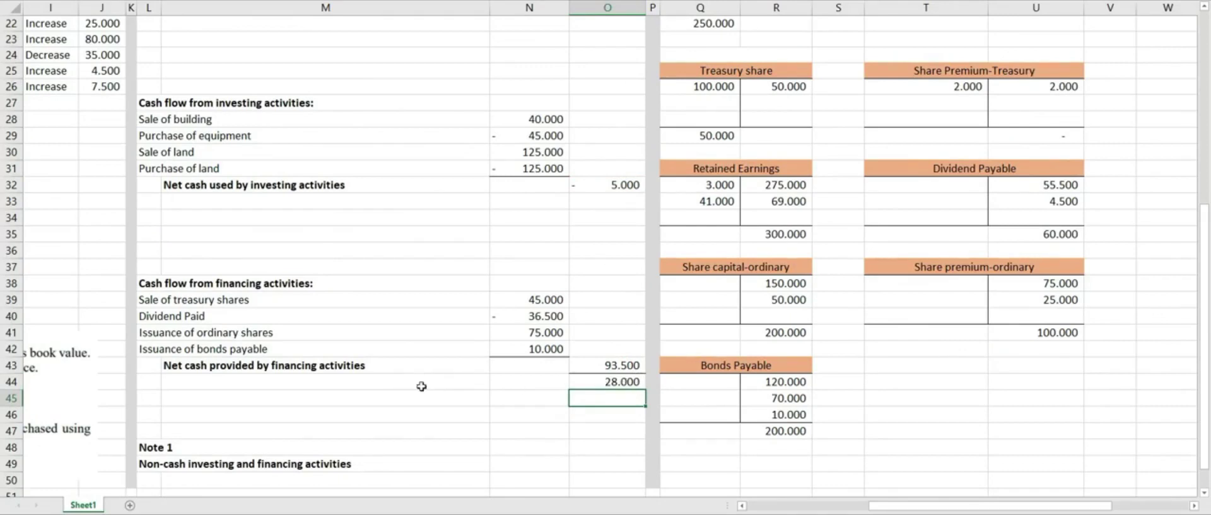
- Label the sum of the three activity totals "Net change in cash" in M44
{"action": "left_click", "coordinate": [369, 383]}
{"action": "scroll", "coordinate": [596, 388], "scroll_direction": "down", "scroll_amount": 1}
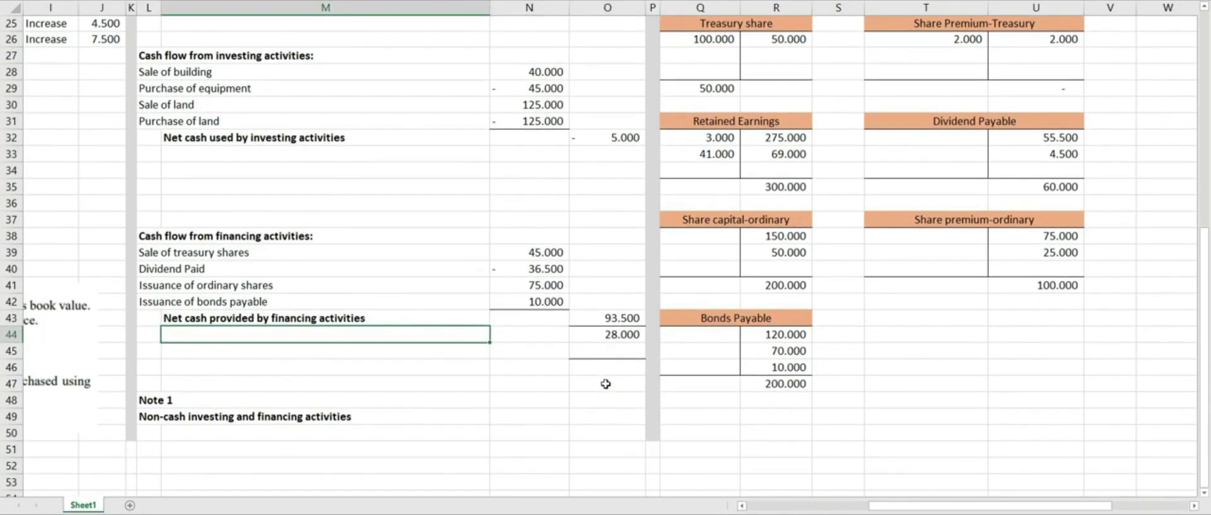
{"action": "key", "text": "ctrl+v"}
{"action": "type", "text": "Cha"}
{"action": "key", "text": "BackSpace"}
{"action": "key", "text": "BackSpace"}
{"action": "type", "text": "change in cash"}
{"action": "key", "text": "Return"}
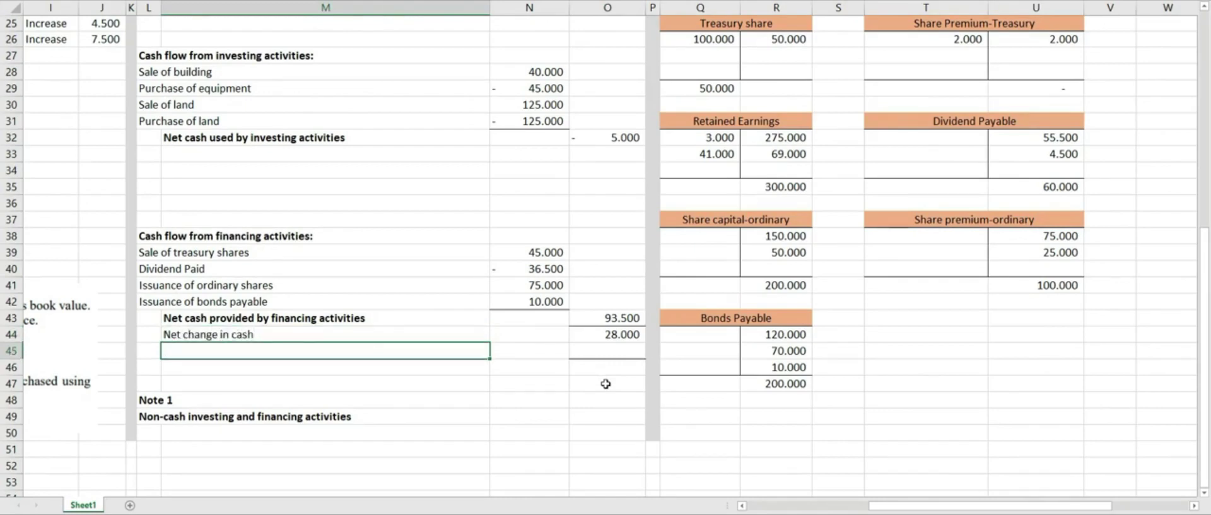
- Add the label "Beginning cash period" in M45
{"action": "type", "text": "Beginning period"}
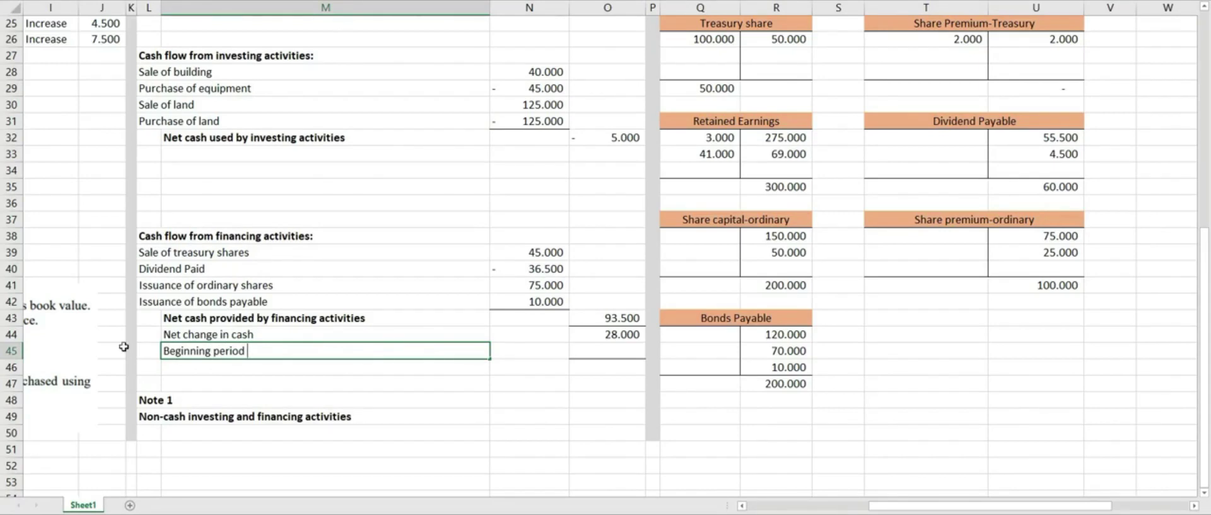
{"action": "left_click", "coordinate": [214, 351]}
{"action": "type", "text": "cash"}
{"action": "left_click", "coordinate": [386, 399]}
- Enter the 2019 Cash balance from the statement of financial position, 67.000, as the beginning cash in O45
{"action": "left_click", "coordinate": [588, 349]}
{"action": "type", "text": "="}
{"action": "left_click_drag", "start_coordinate": [997, 504], "coordinate": [919, 505]}
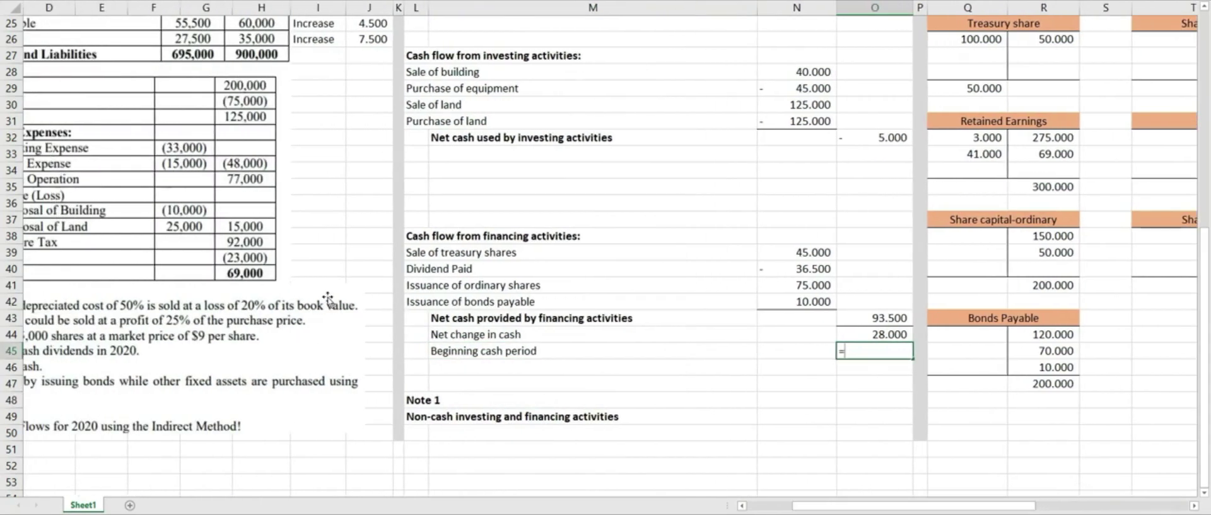
{"action": "scroll", "coordinate": [327, 299], "scroll_direction": "up", "scroll_amount": 3}
{"action": "scroll", "coordinate": [327, 299], "scroll_direction": "left", "scroll_amount": 2}
{"action": "scroll", "coordinate": [331, 220], "scroll_direction": "up", "scroll_amount": 2}
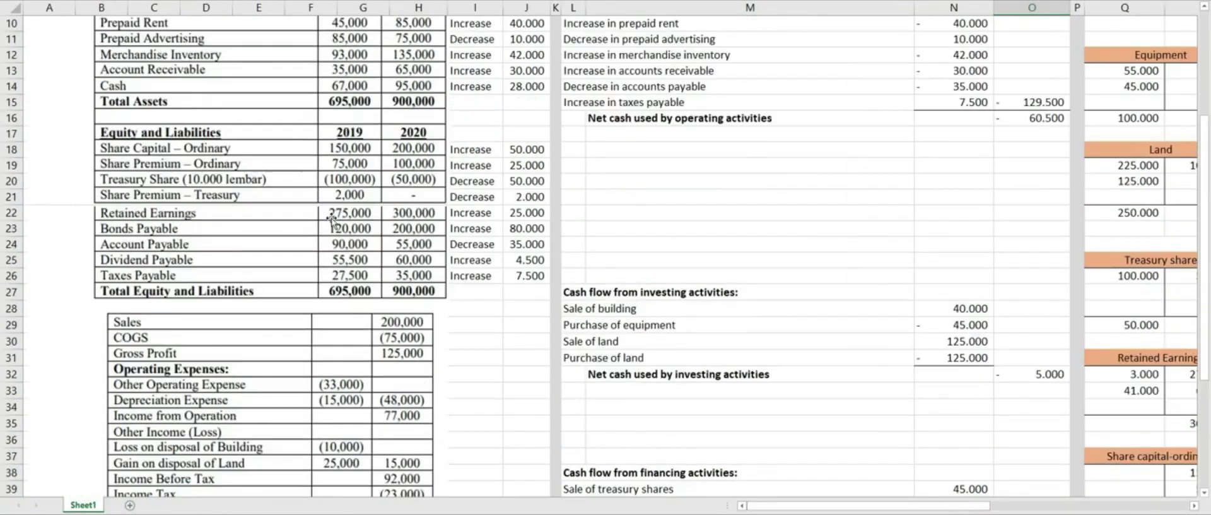
{"action": "scroll", "coordinate": [331, 220], "scroll_direction": "up", "scroll_amount": 1}
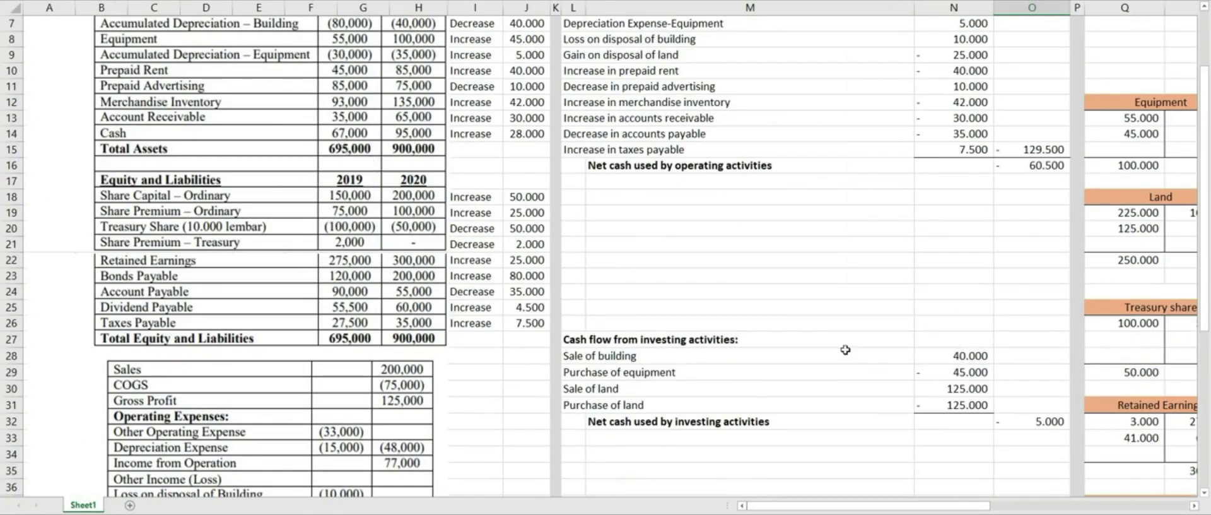
{"action": "scroll", "coordinate": [879, 361], "scroll_direction": "down", "scroll_amount": 4}
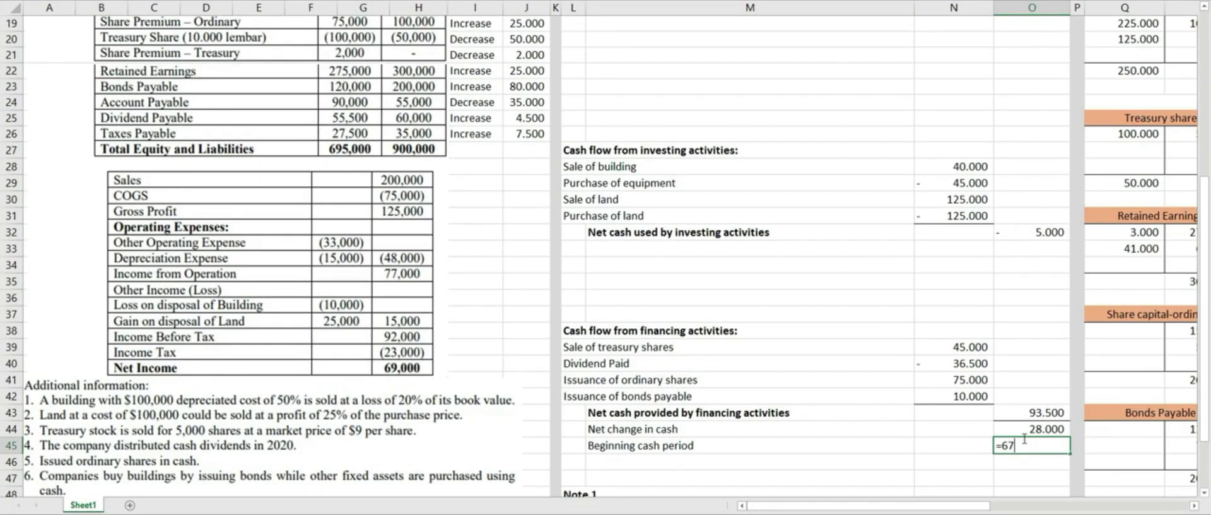
{"action": "key", "text": "Return"}
- Calculate the ending cash in O46 by adding O44 and O45
{"action": "scroll", "coordinate": [813, 360], "scroll_direction": "down", "scroll_amount": 1}
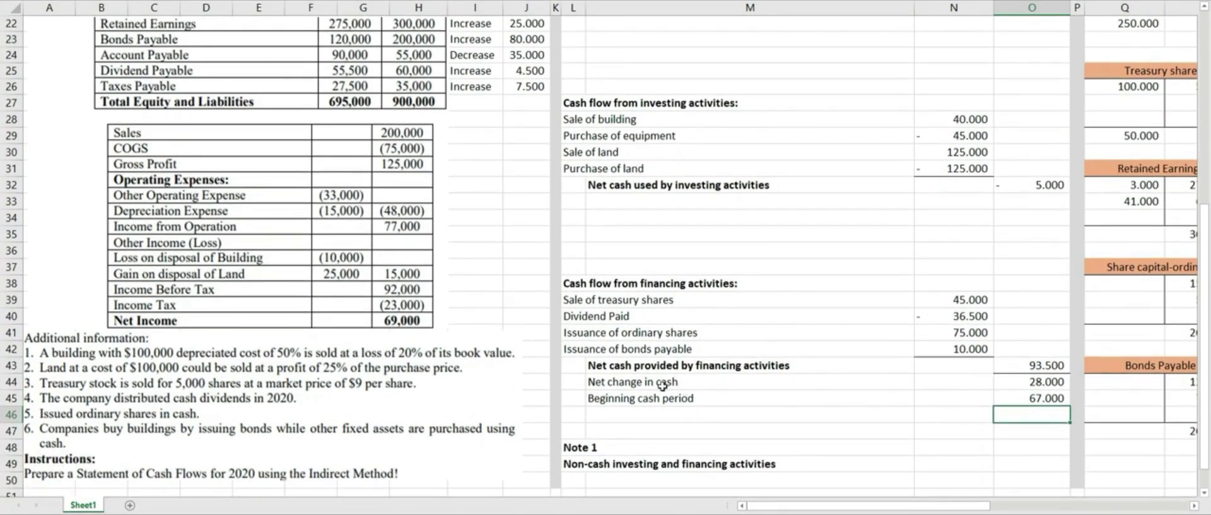
{"action": "type", "text": "="}
{"action": "left_click", "coordinate": [1024, 383]}
{"action": "type", "text": "+"}
{"action": "left_click", "coordinate": [1042, 396]}
{"action": "key", "text": "Return"}
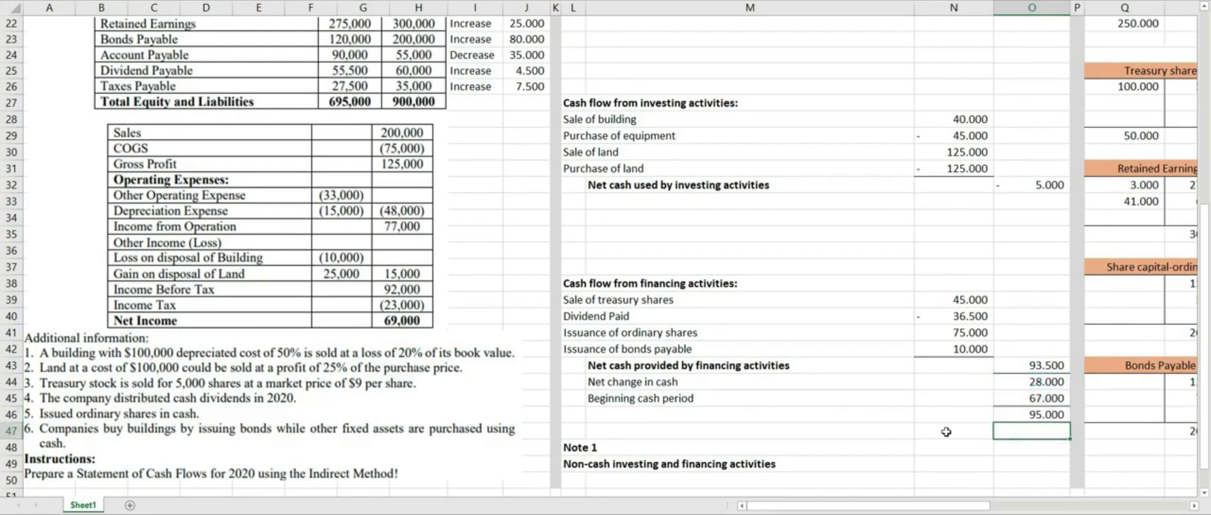
- Add the label "Ending cash period" in M46
{"action": "left_click", "coordinate": [716, 414]}
{"action": "type", "text": "E"}
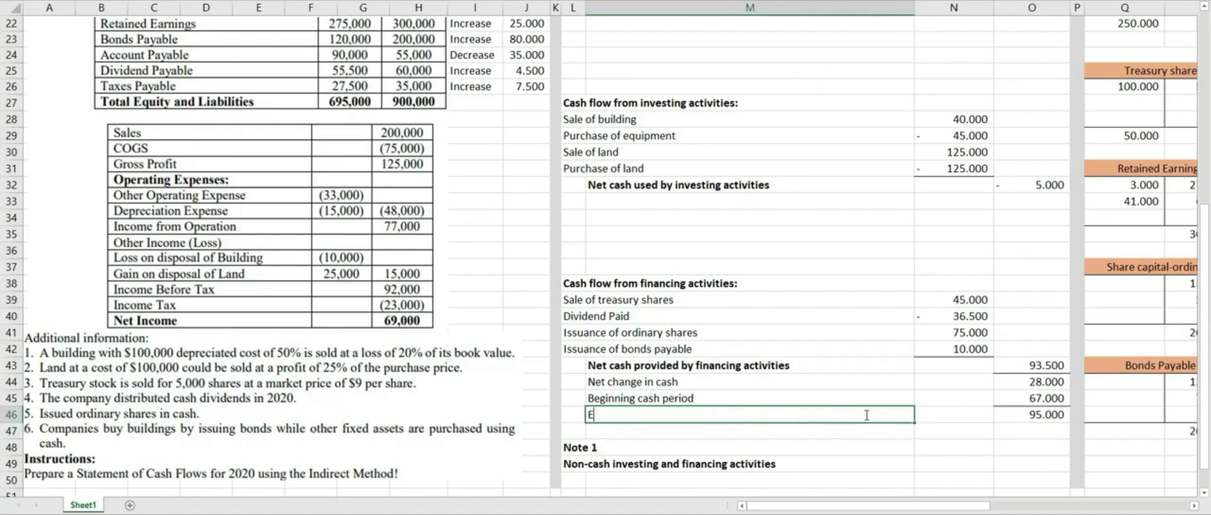
{"action": "type", "text": "nding cash period"}
{"action": "key", "text": "Return"}
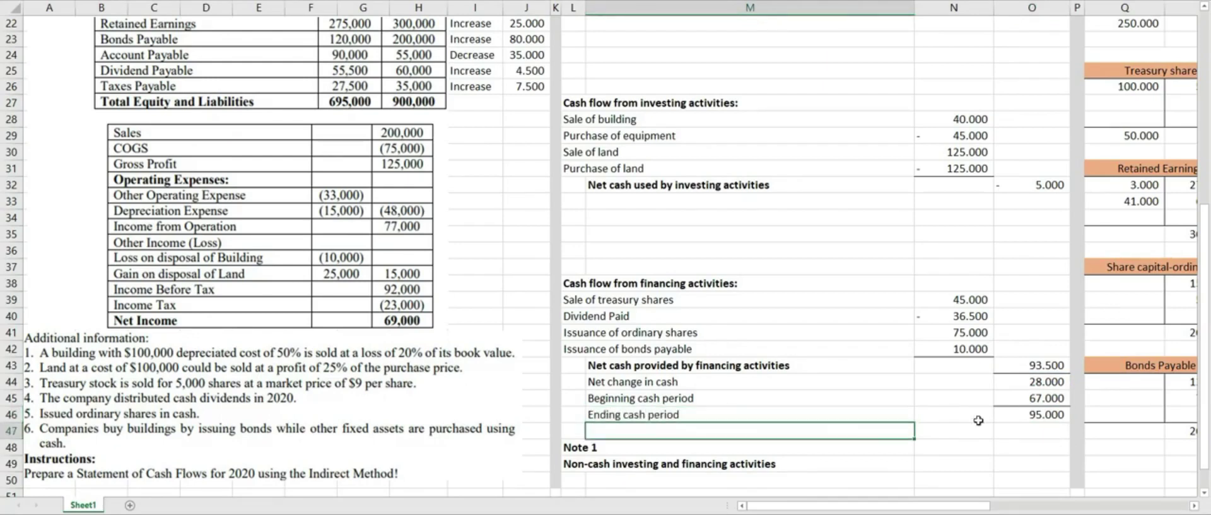
- Compare the ending cash in O46 with the 2020 Cash balance and review the operating, investing and financing sections
{"action": "left_click", "coordinate": [1032, 416]}
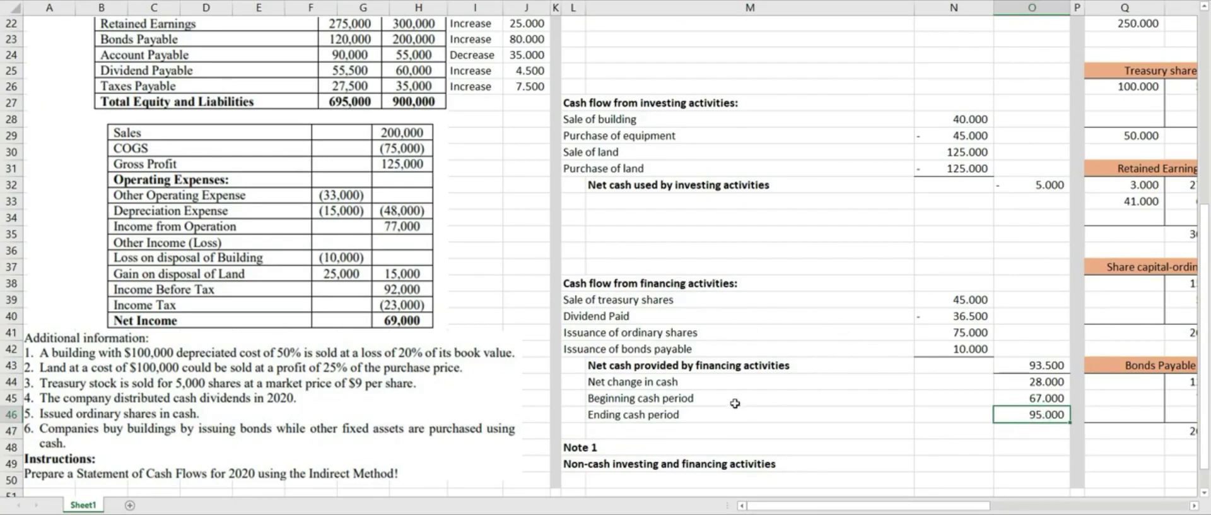
{"action": "scroll", "coordinate": [733, 395], "scroll_direction": "up", "scroll_amount": 4}
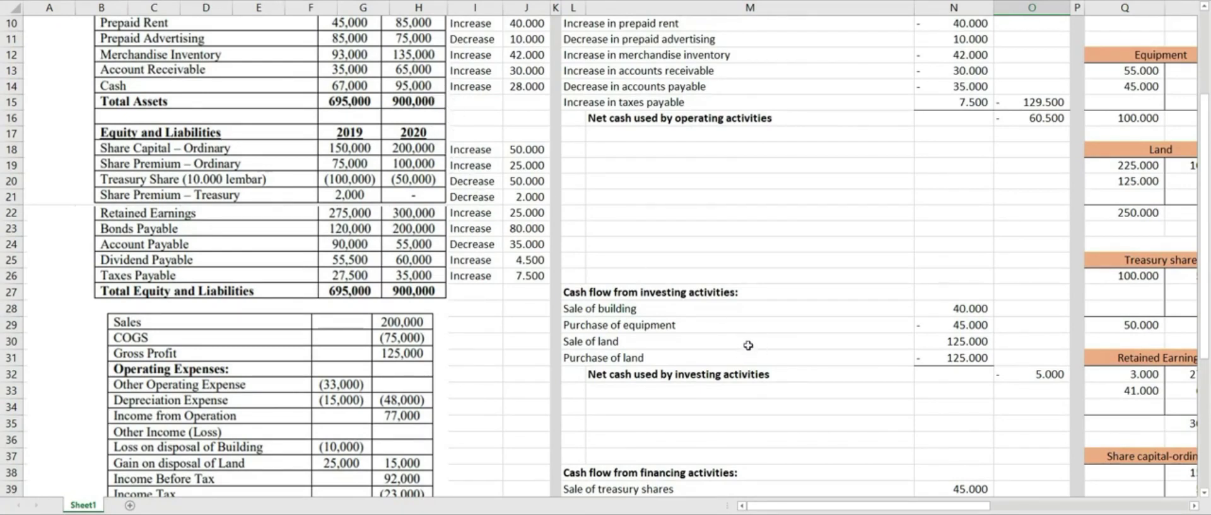
{"action": "scroll", "coordinate": [747, 347], "scroll_direction": "down", "scroll_amount": 5}
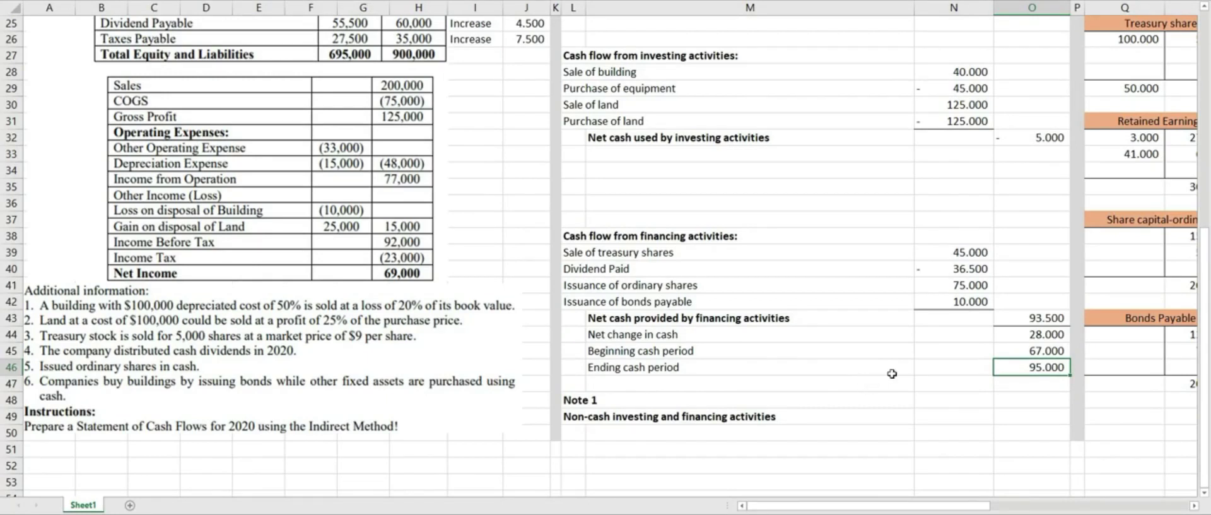
{"action": "scroll", "coordinate": [909, 371], "scroll_direction": "up", "scroll_amount": 3}
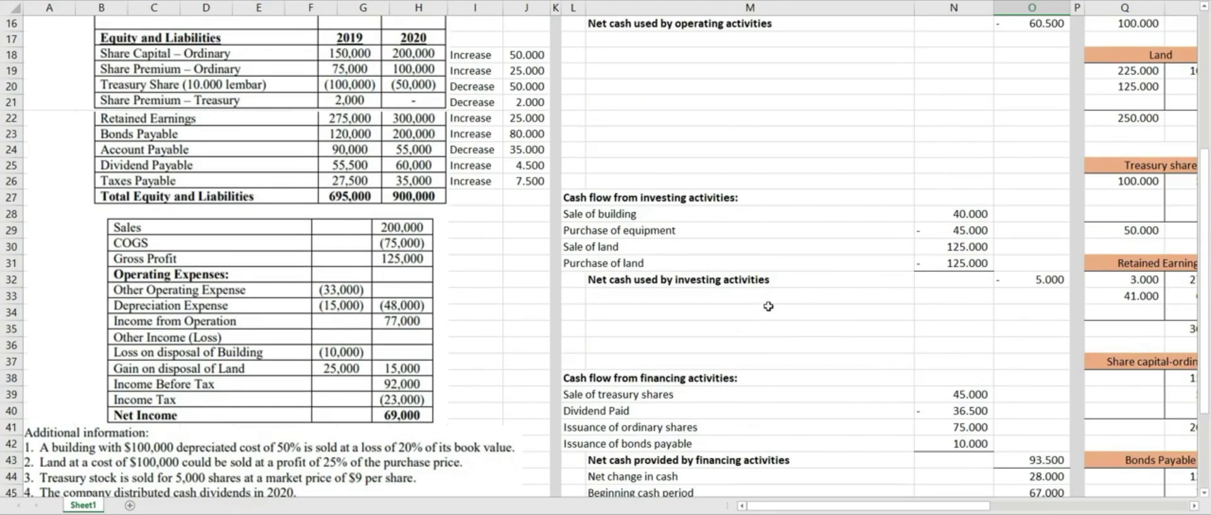
{"action": "scroll", "coordinate": [768, 307], "scroll_direction": "up", "scroll_amount": 4}
{"action": "scroll", "coordinate": [710, 388], "scroll_direction": "down", "scroll_amount": 3}
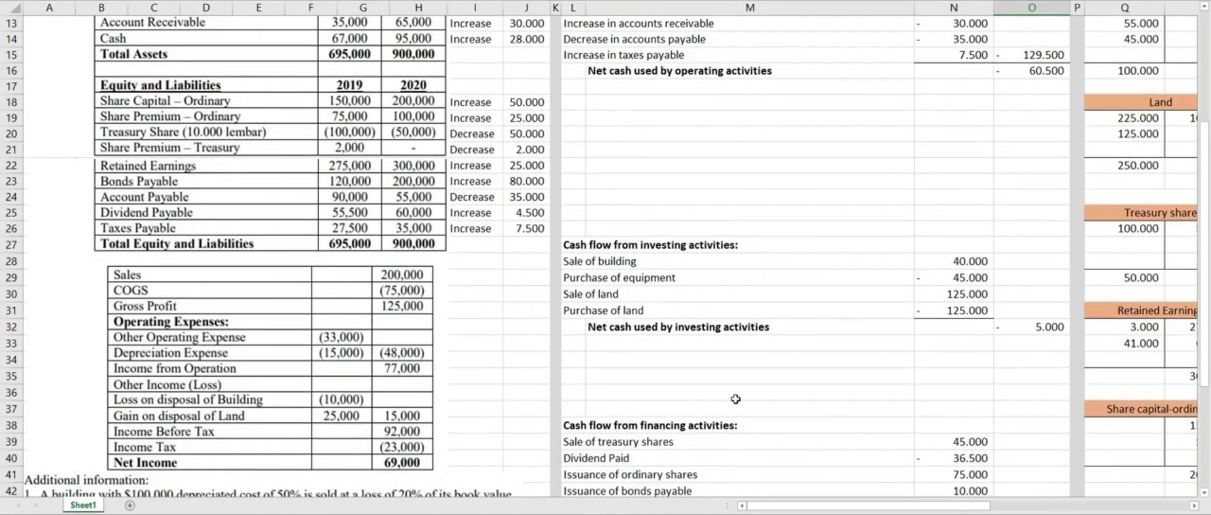
{"action": "scroll", "coordinate": [735, 399], "scroll_direction": "down", "scroll_amount": 3}
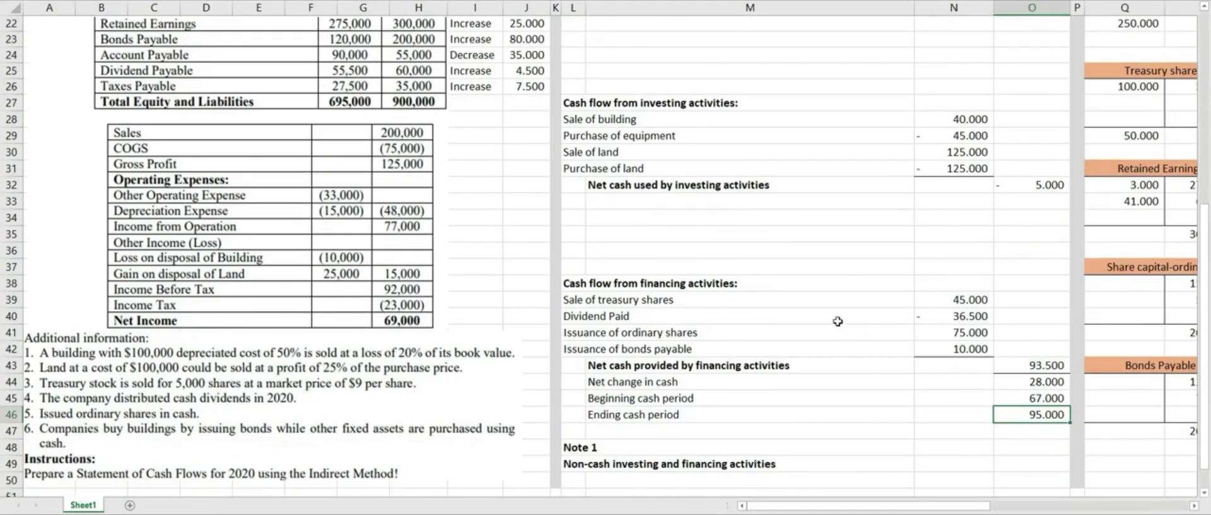
{"action": "scroll", "coordinate": [779, 365], "scroll_direction": "down", "scroll_amount": 2}
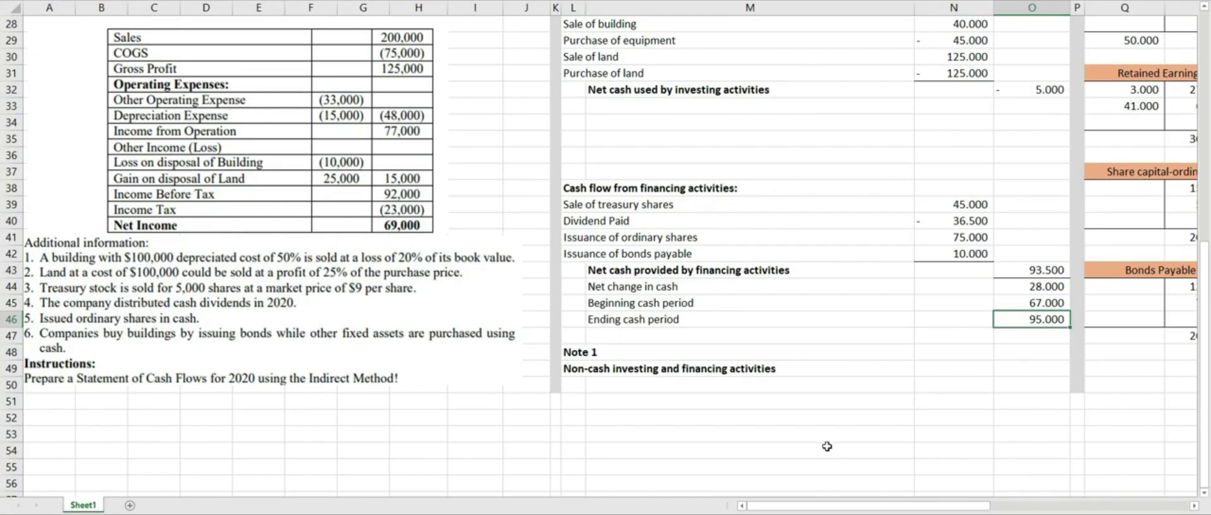
- Add the line "Issuance of bonds for building" in M50 under Note 1's non-cash investing and financing activities
{"action": "left_click_drag", "start_coordinate": [876, 505], "coordinate": [1075, 509]}
{"action": "scroll", "coordinate": [1012, 510], "scroll_direction": "up", "scroll_amount": 9}
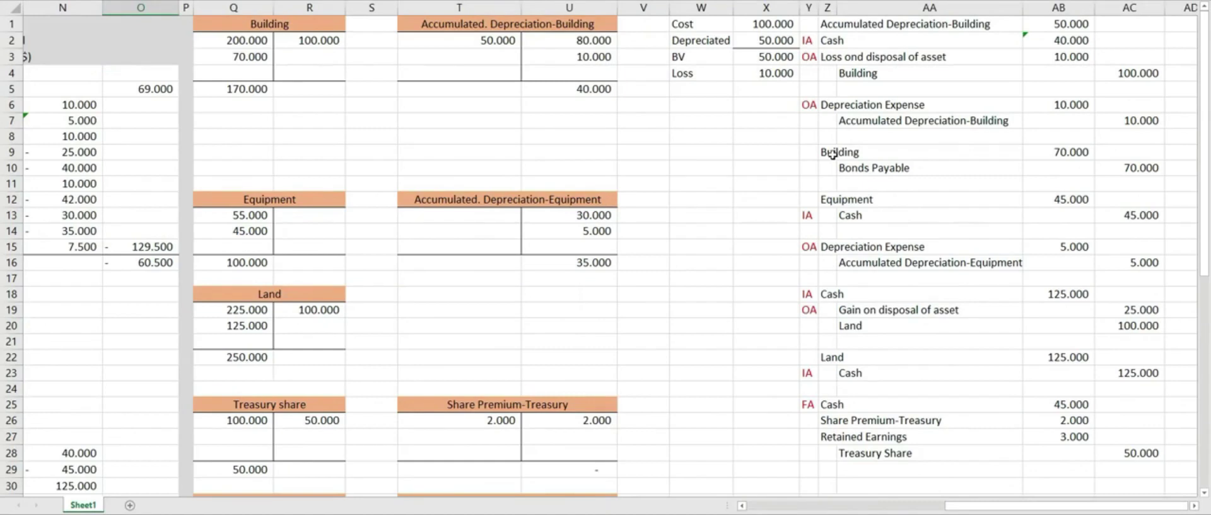
{"action": "scroll", "coordinate": [810, 461], "scroll_direction": "left", "scroll_amount": 4}
{"action": "scroll", "coordinate": [287, 309], "scroll_direction": "down", "scroll_amount": 5}
{"action": "scroll", "coordinate": [287, 309], "scroll_direction": "down", "scroll_amount": 4}
{"action": "left_click", "coordinate": [134, 383]}
{"action": "type", "text": "Isu"}
{"action": "type", "text": "suance of"}
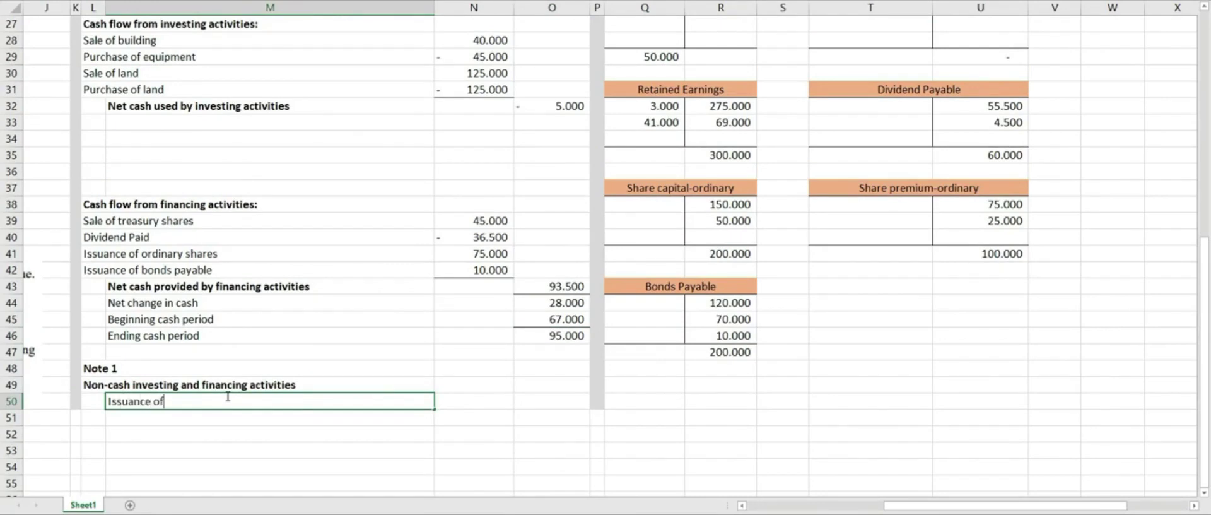
{"action": "type", "text": " bonds for build"}
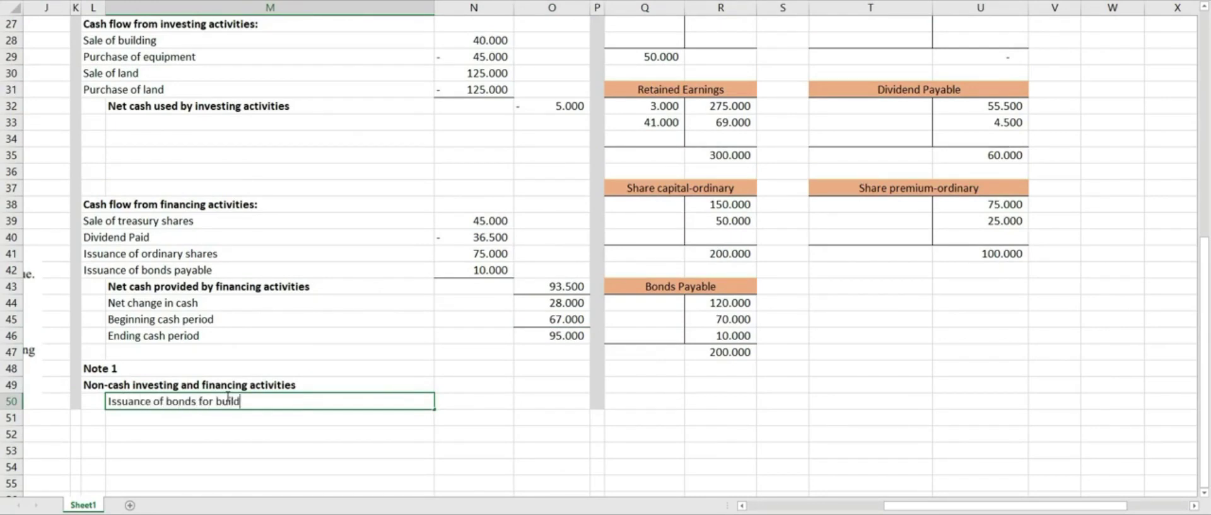
- Enter 70.000 in O50 as the amount of the non-cash bond issuance
{"action": "key", "text": "Tab"}
{"action": "key", "text": "Tab"}
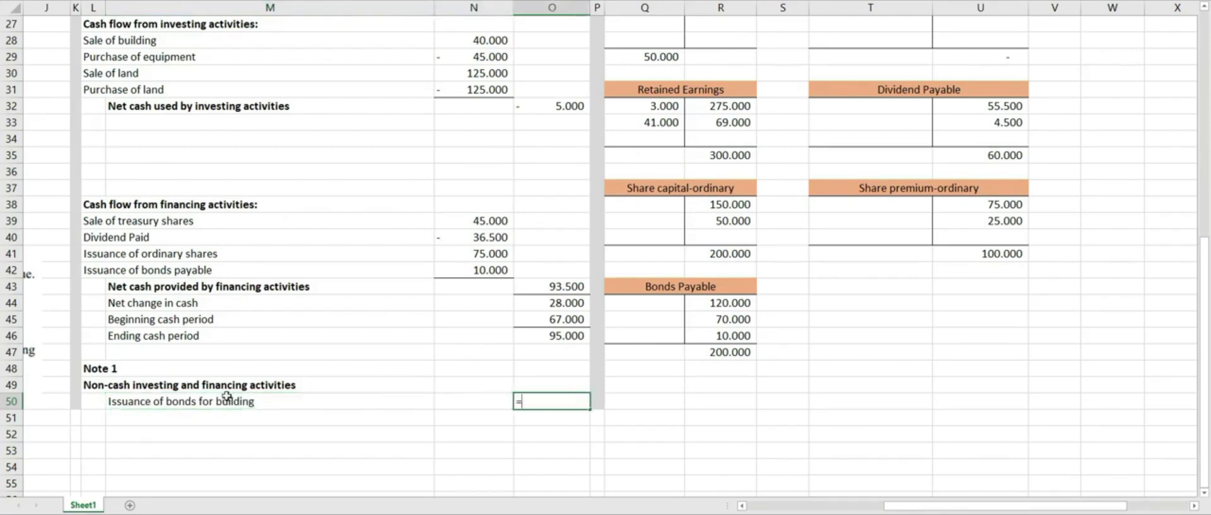
{"action": "type", "text": "=70000"}
{"action": "key", "text": "Return"}
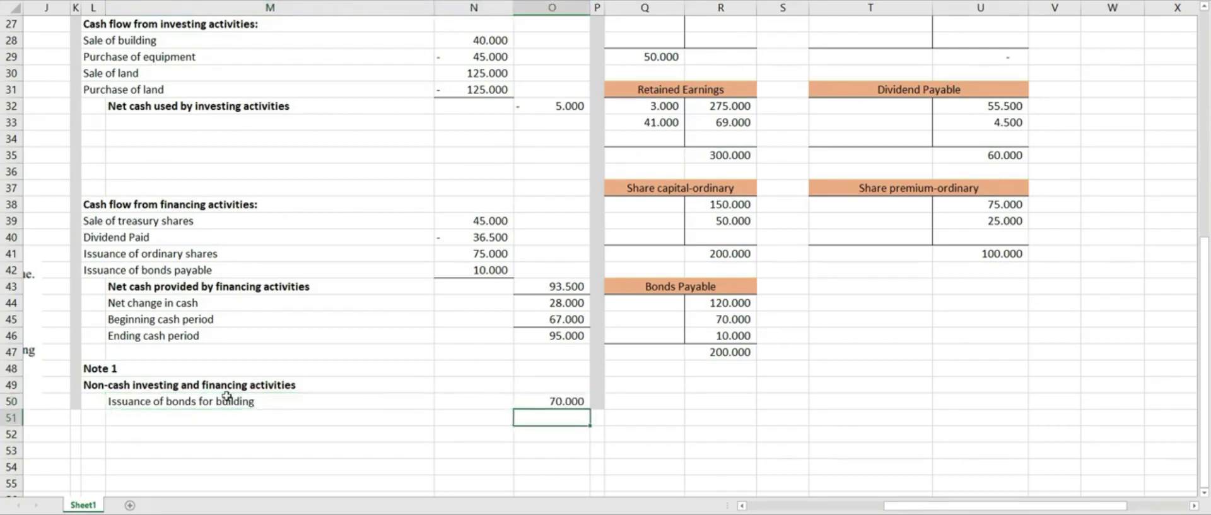
{"action": "scroll", "coordinate": [227, 374], "scroll_direction": "up", "scroll_amount": 9}
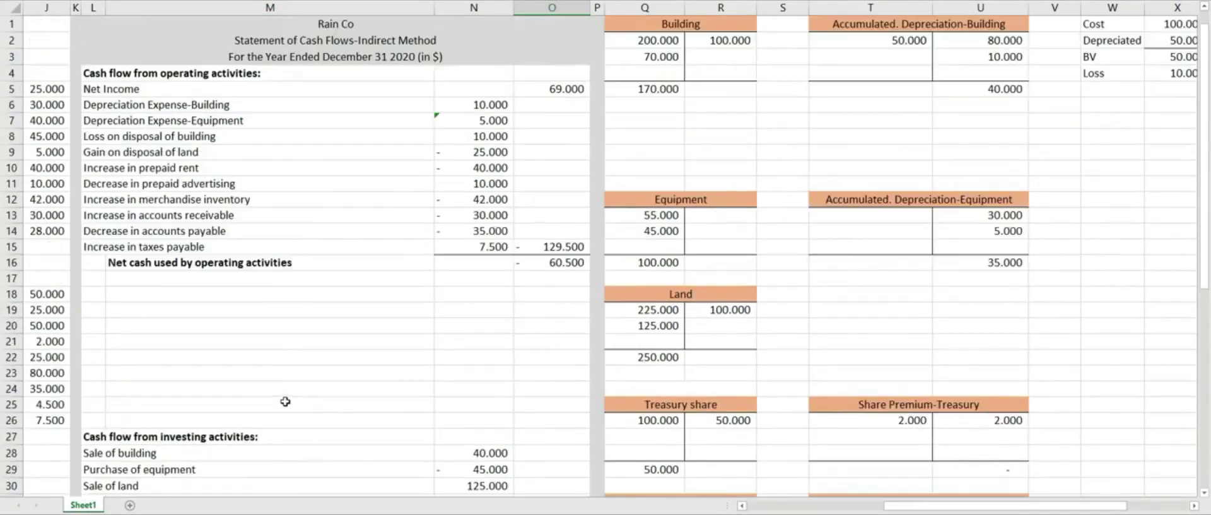
{"action": "left_click_drag", "start_coordinate": [909, 510], "coordinate": [773, 508]}
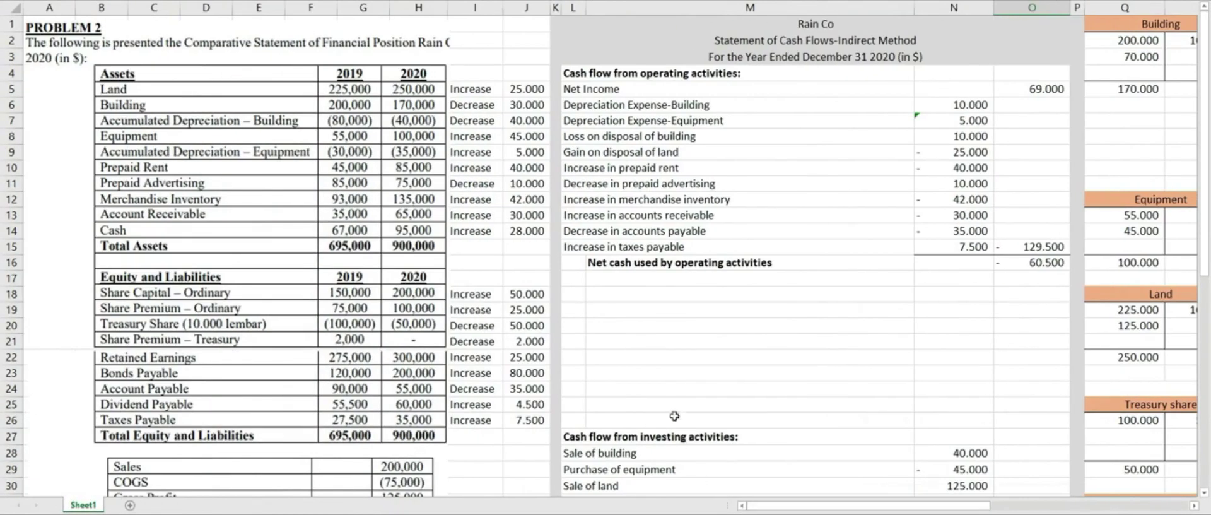